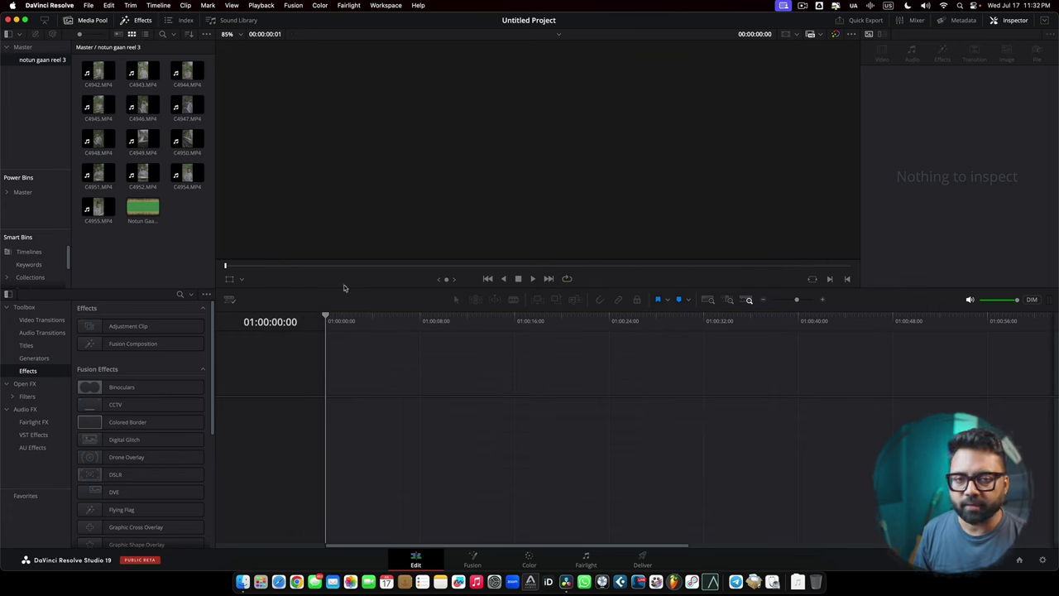
# Step: Create a new timeline with custom settings: vertical 1080 x 1920 resolution, 25 fps and mismatched resolution set to Scale full frame with crop
pyautogui.rightClick(179, 232)
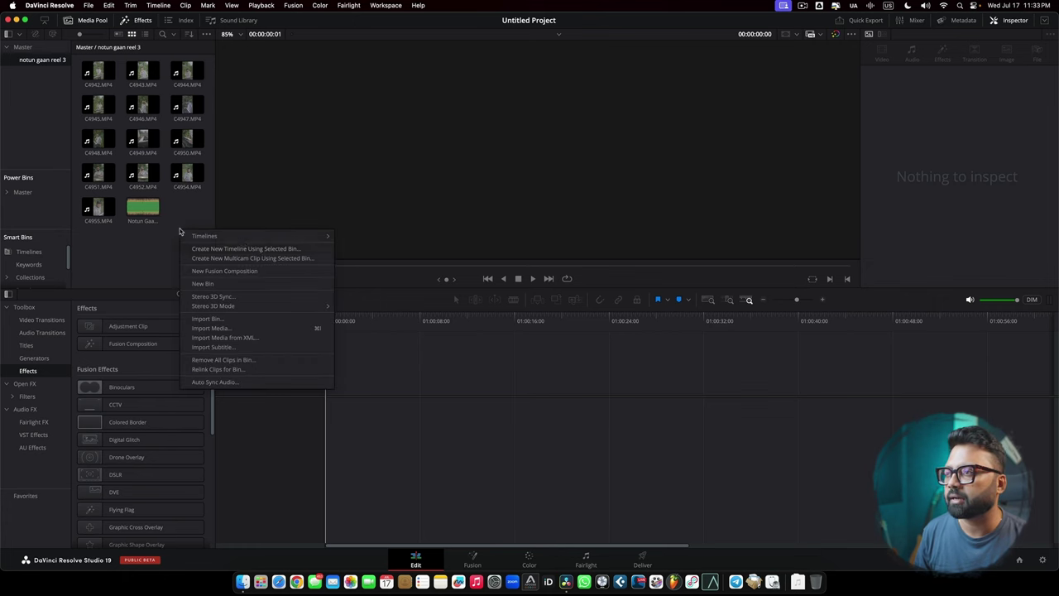
pyautogui.moveTo(267, 239)
pyautogui.click(389, 237)
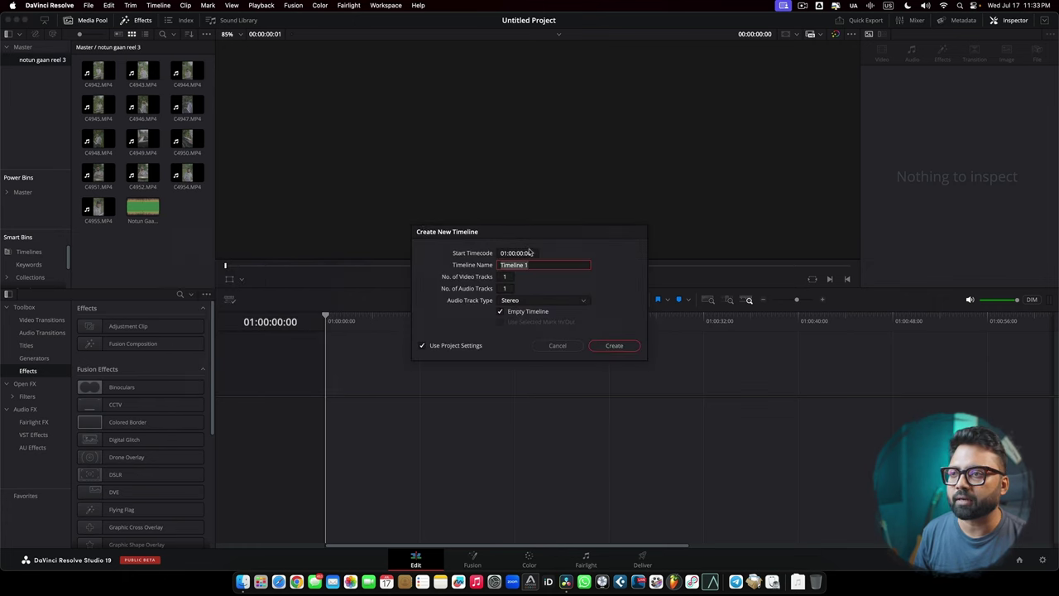
pyautogui.click(467, 347)
pyautogui.click(493, 256)
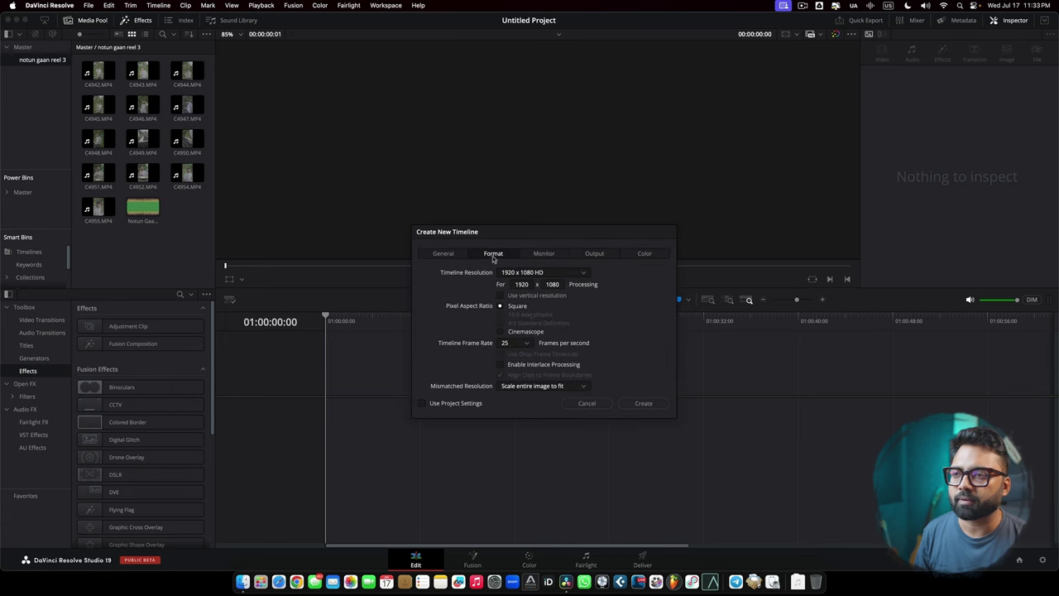
pyautogui.click(501, 295)
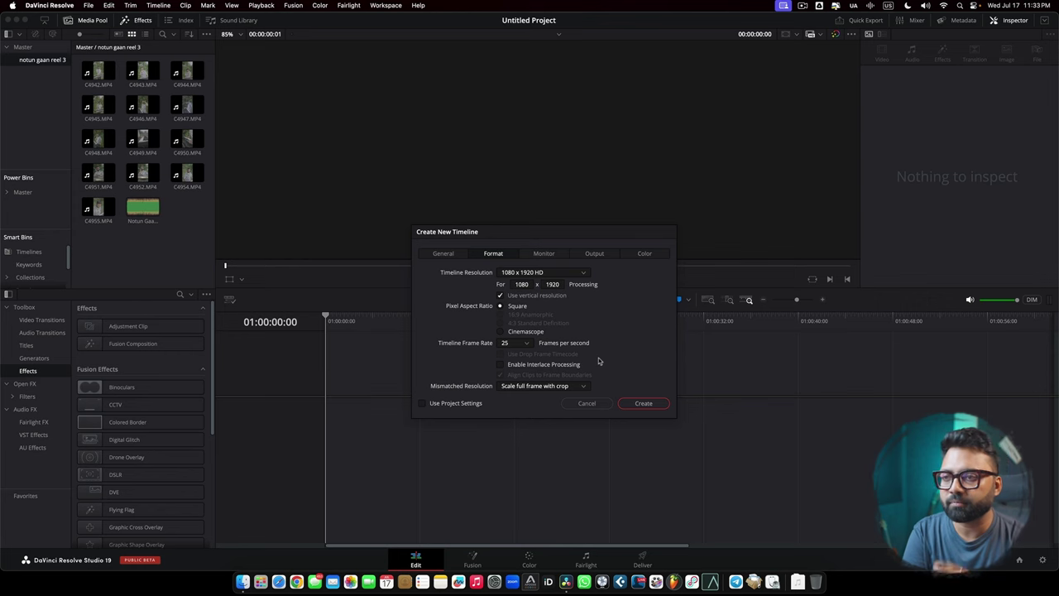
pyautogui.click(643, 403)
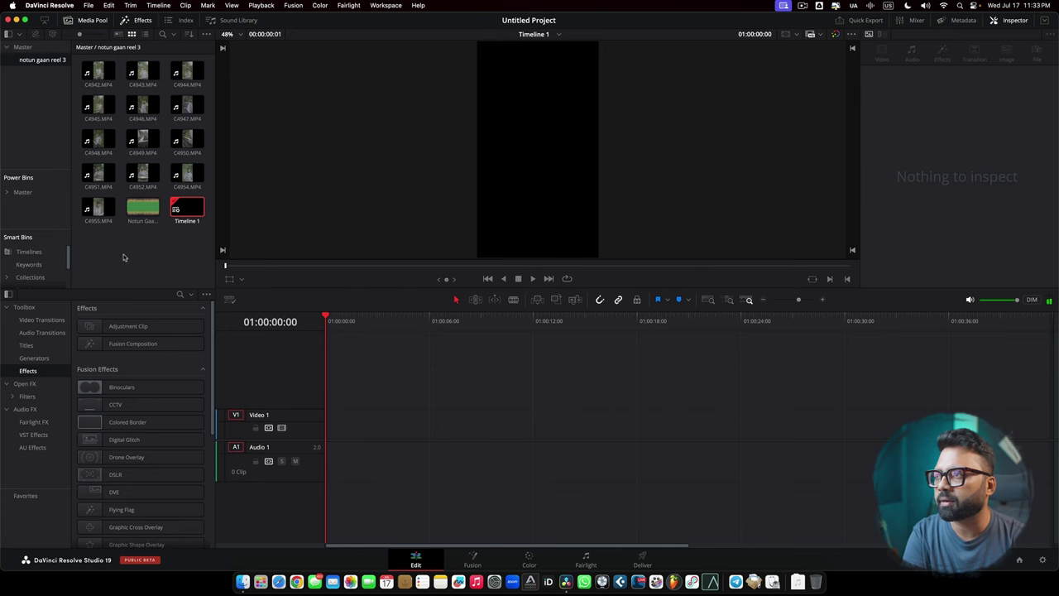
# Step: Preview the C4942.MP4 clip from the media pool, playing it from an early point
pyautogui.click(98, 73)
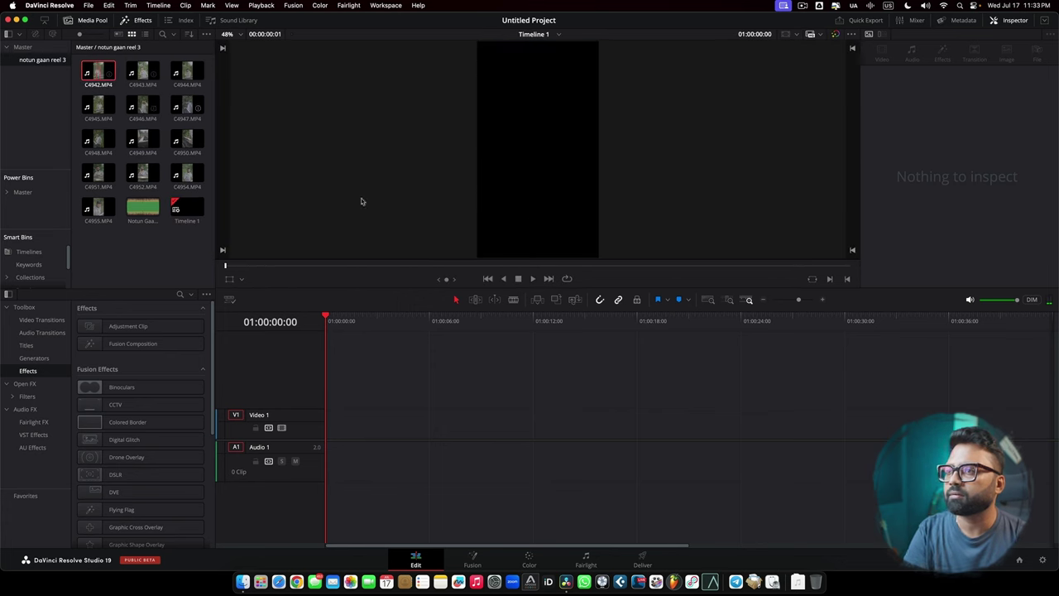
pyautogui.doubleClick(108, 78)
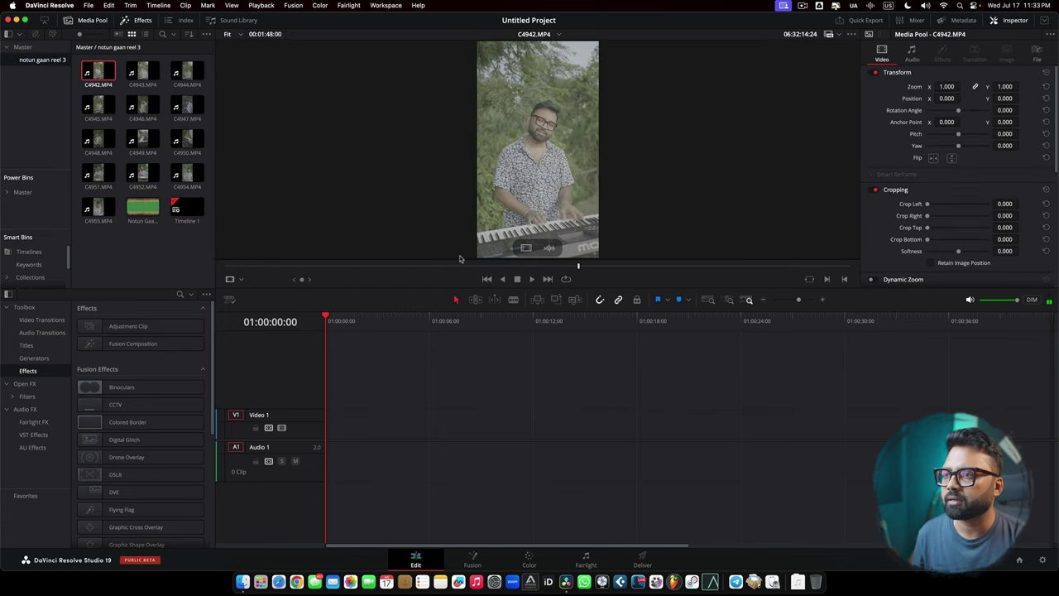
pyautogui.click(340, 266)
pyautogui.press('space')
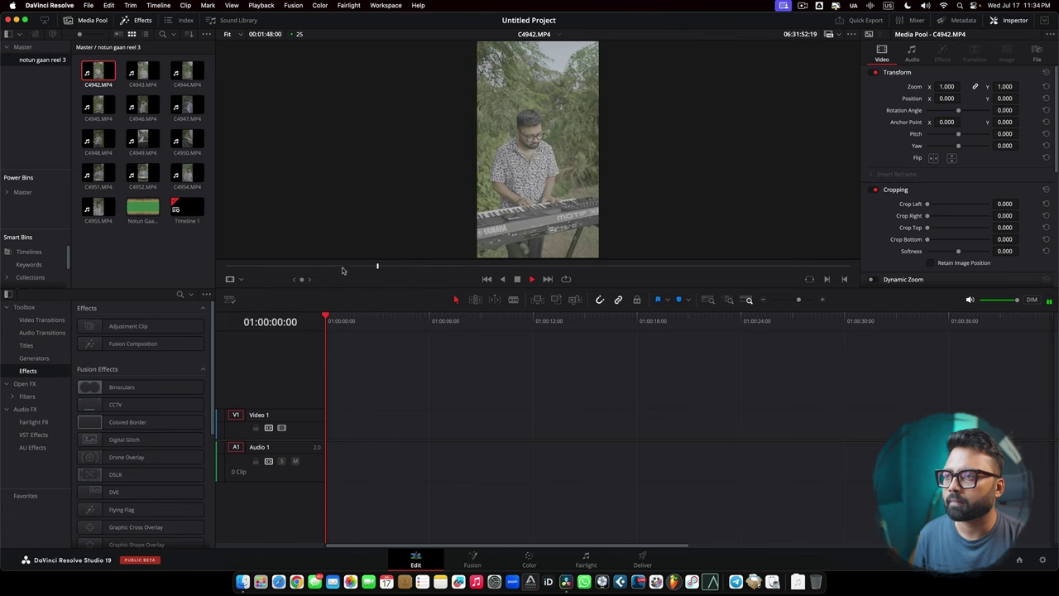
pyautogui.click(339, 266)
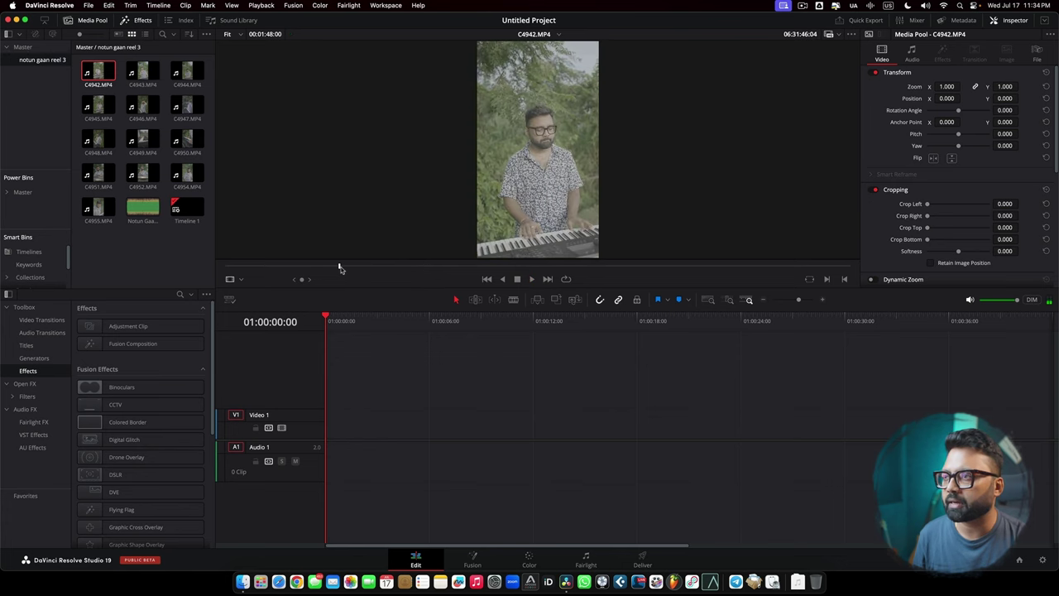
# Step: Place the Notun Gaan song file on Audio 1 and trim off everything before about 01:03:07
pyautogui.click(142, 207)
pyautogui.moveTo(142, 207); pyautogui.dragTo(339, 465)
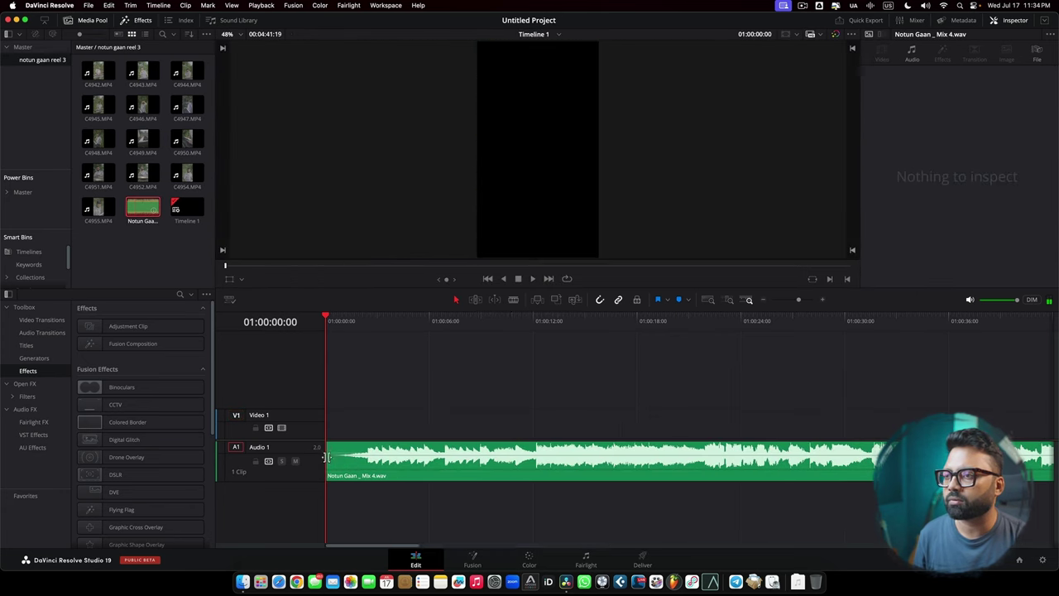
pyautogui.moveTo(729, 321); pyautogui.dragTo(757, 323)
pyautogui.press('space')
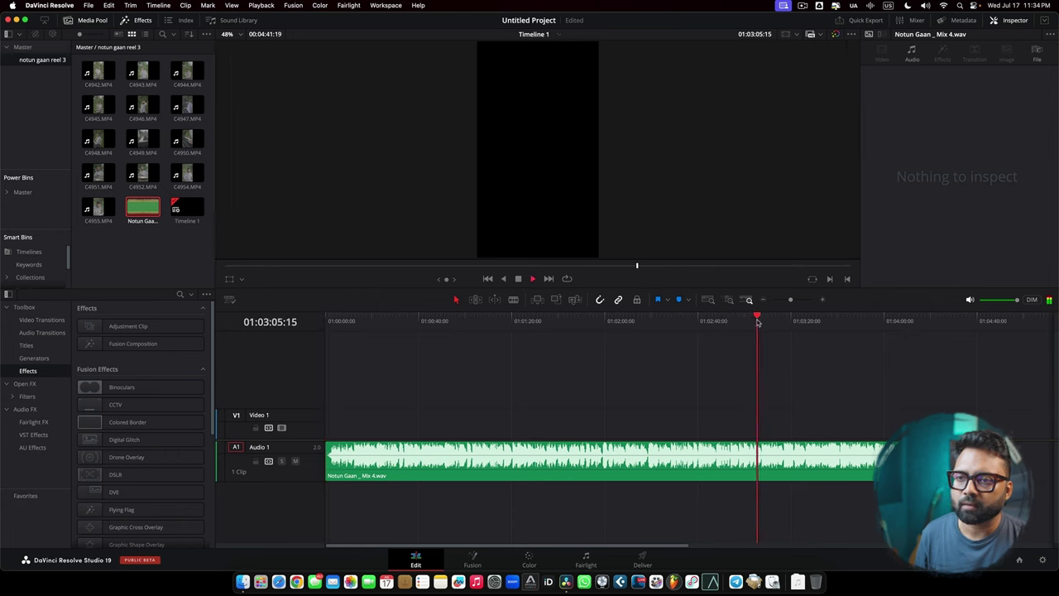
pyautogui.press('space')
pyautogui.scroll(5, 745, 327)
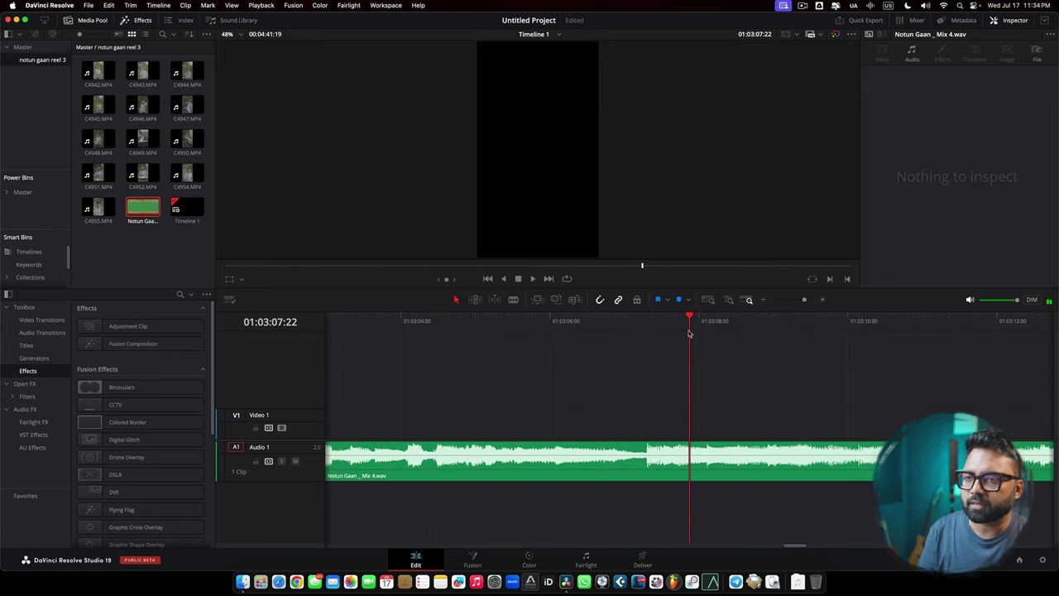
pyautogui.click(644, 324)
pyautogui.press('Home')
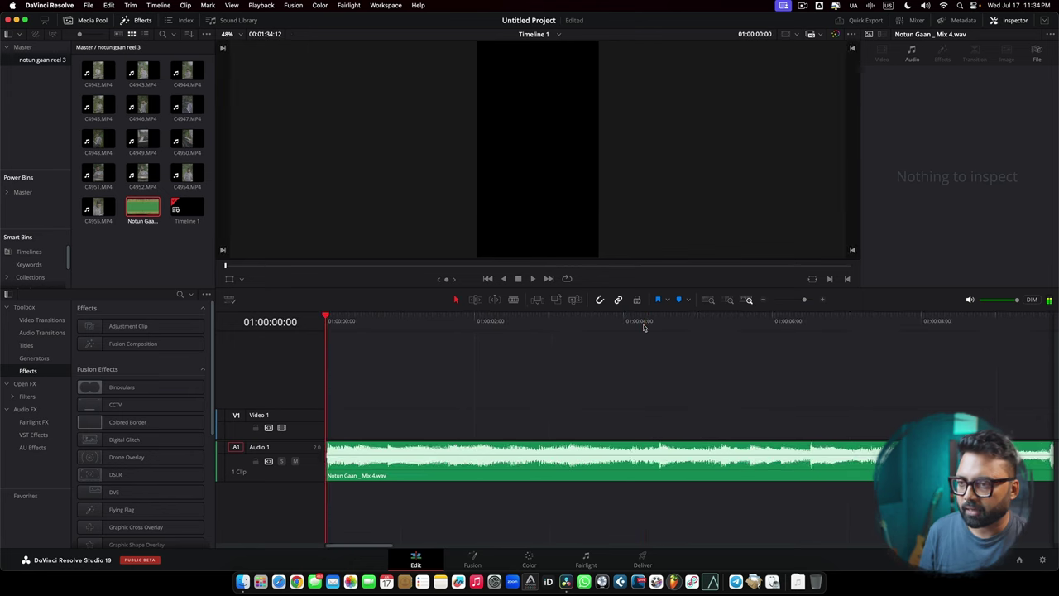
# Step: Play the start of the trimmed song and scrub to its end to check the section
pyautogui.scroll(-5, 643, 324)
pyautogui.moveTo(536, 475); pyautogui.dragTo(940, 470)
pyautogui.moveTo(775, 472); pyautogui.dragTo(493, 453)
pyautogui.click(732, 321)
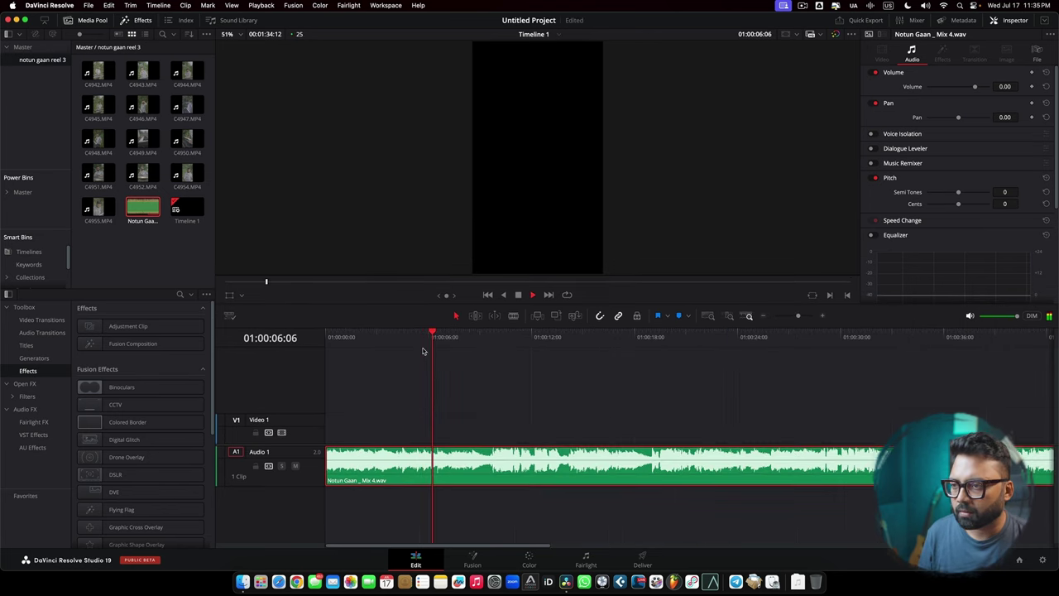
pyautogui.press('space')
pyautogui.hotkey('shift', 'z')
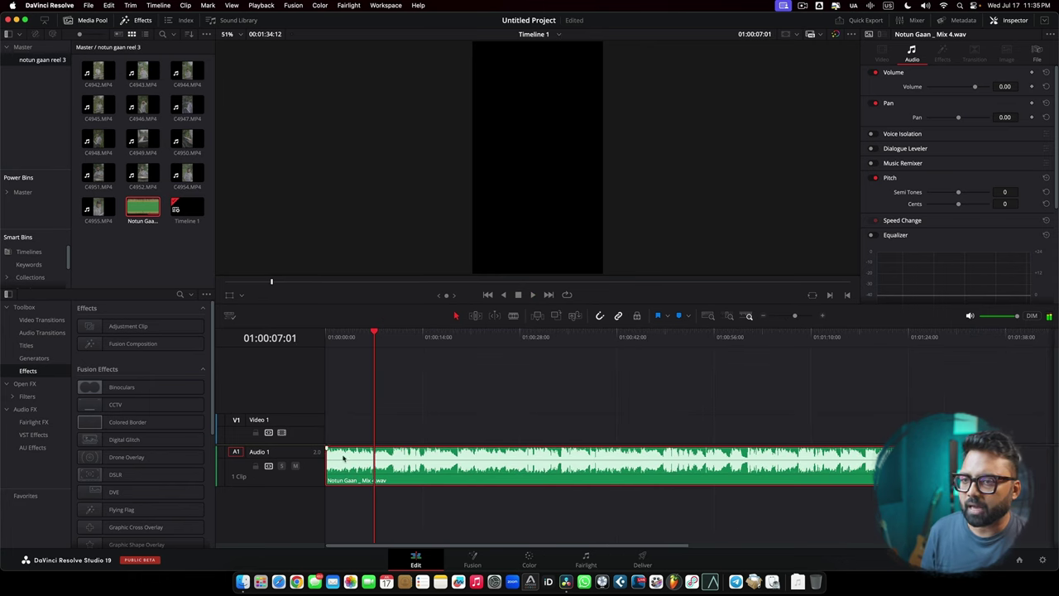
pyautogui.moveTo(994, 337); pyautogui.dragTo(974, 345)
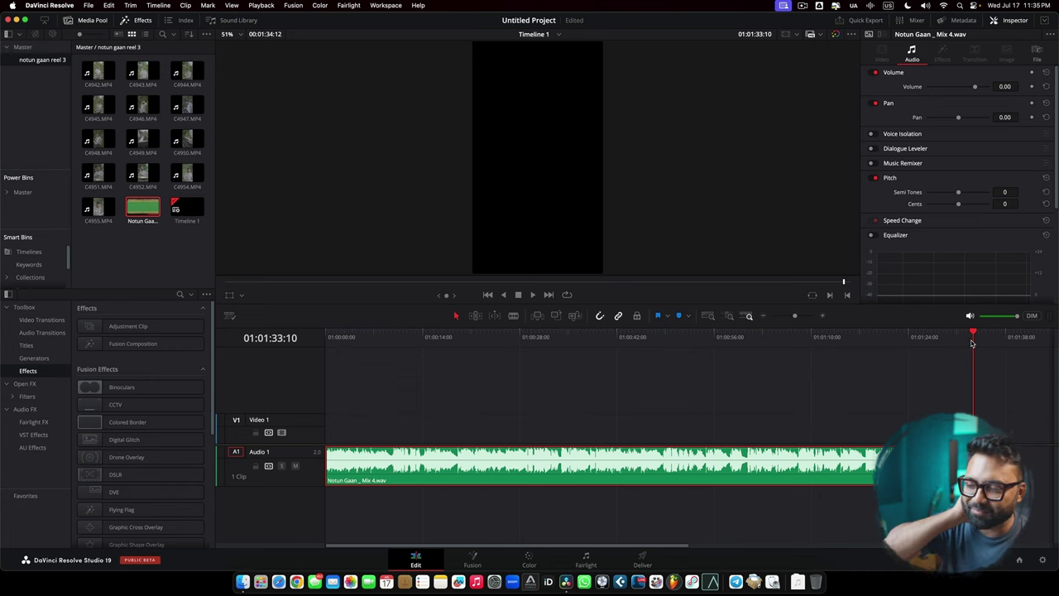
# Step: Move the song clip later to start at about 01:00:49, and place C4942.MP4 on Video 2 with its audio on Audio 2
pyautogui.click(26, 19)
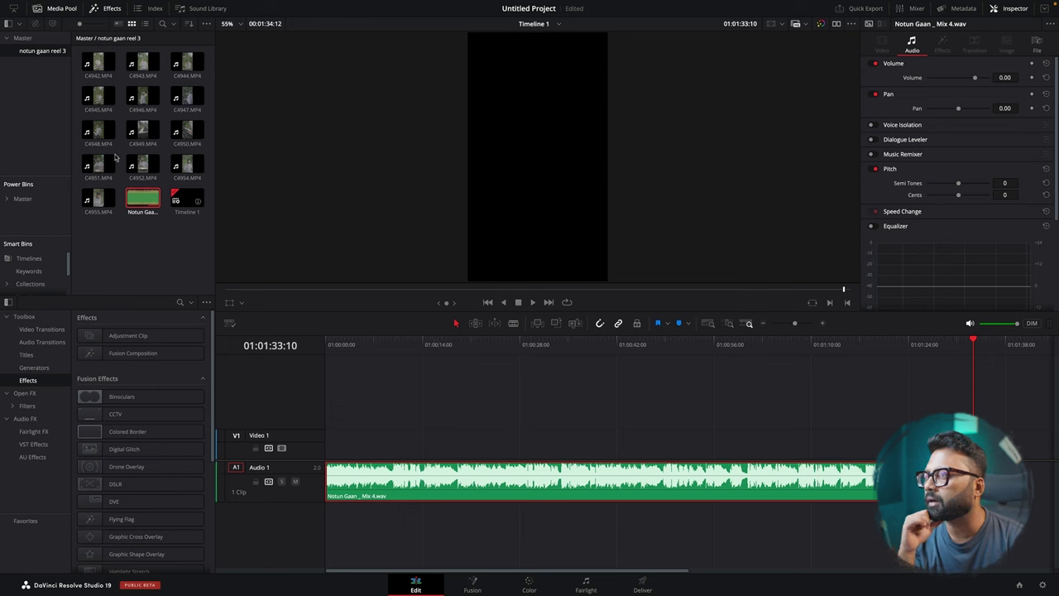
pyautogui.click(100, 64)
pyautogui.press('q')
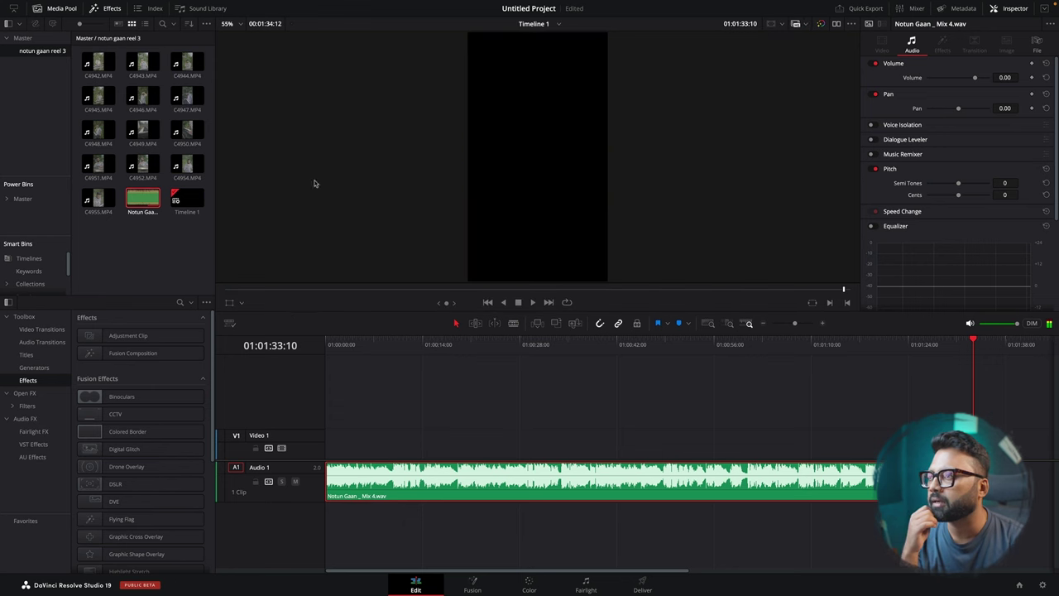
pyautogui.moveTo(442, 482); pyautogui.dragTo(716, 480)
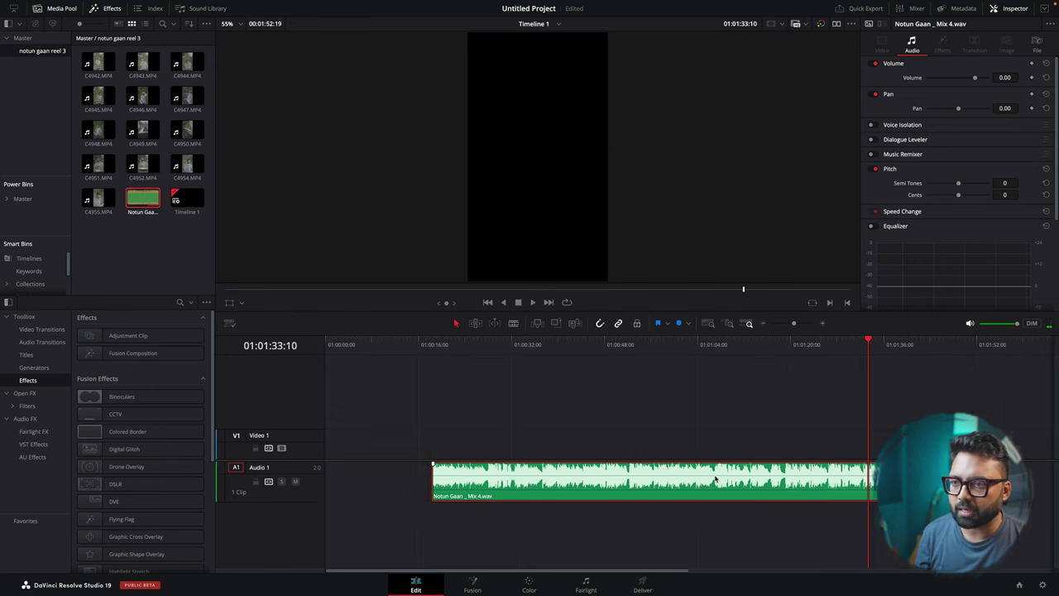
pyautogui.moveTo(650, 486); pyautogui.dragTo(757, 484)
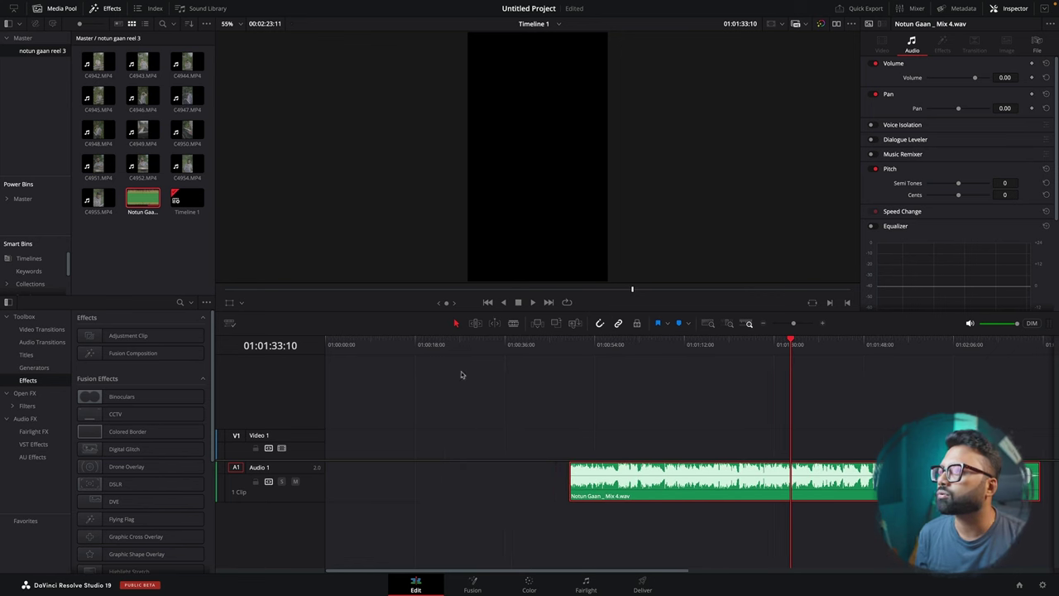
pyautogui.moveTo(98, 62); pyautogui.dragTo(507, 407)
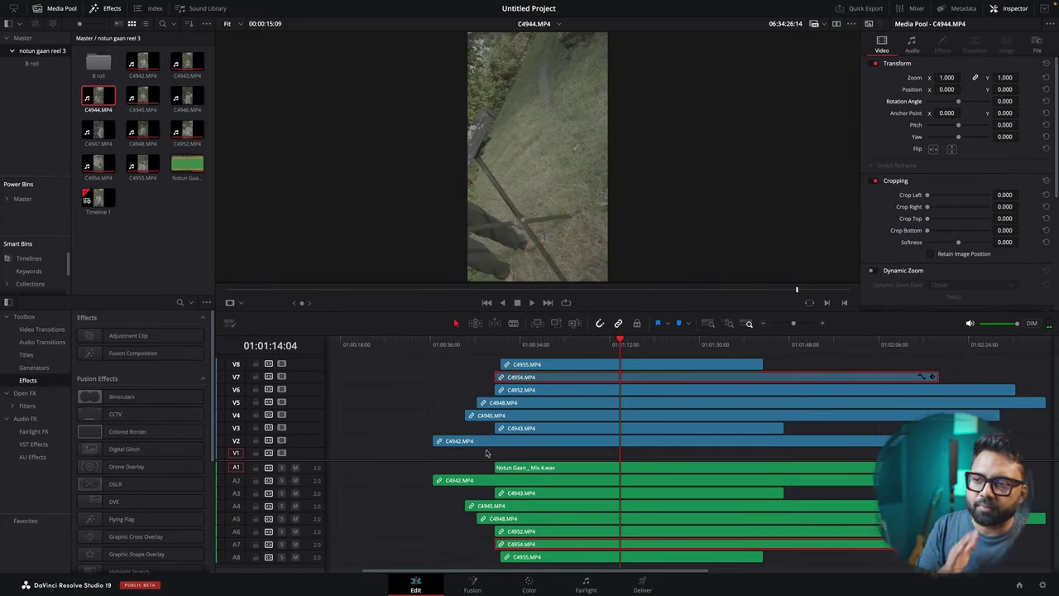
# Step: Select all clips on the timeline and auto-align them by waveform, using track number 1
pyautogui.click(450, 402)
pyautogui.moveTo(485, 355); pyautogui.dragTo(626, 560)
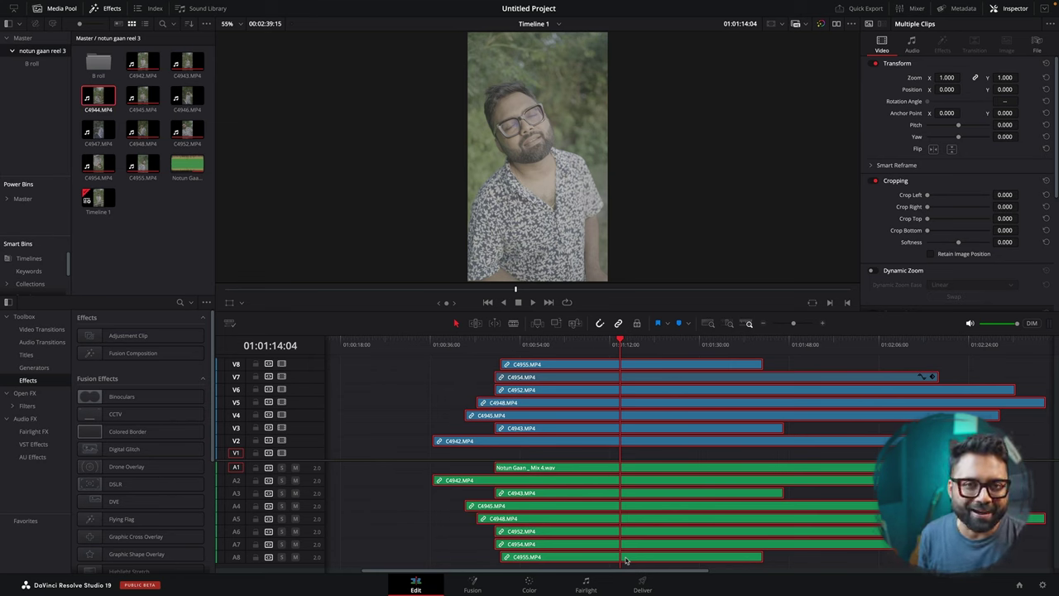
pyautogui.rightClick(625, 560)
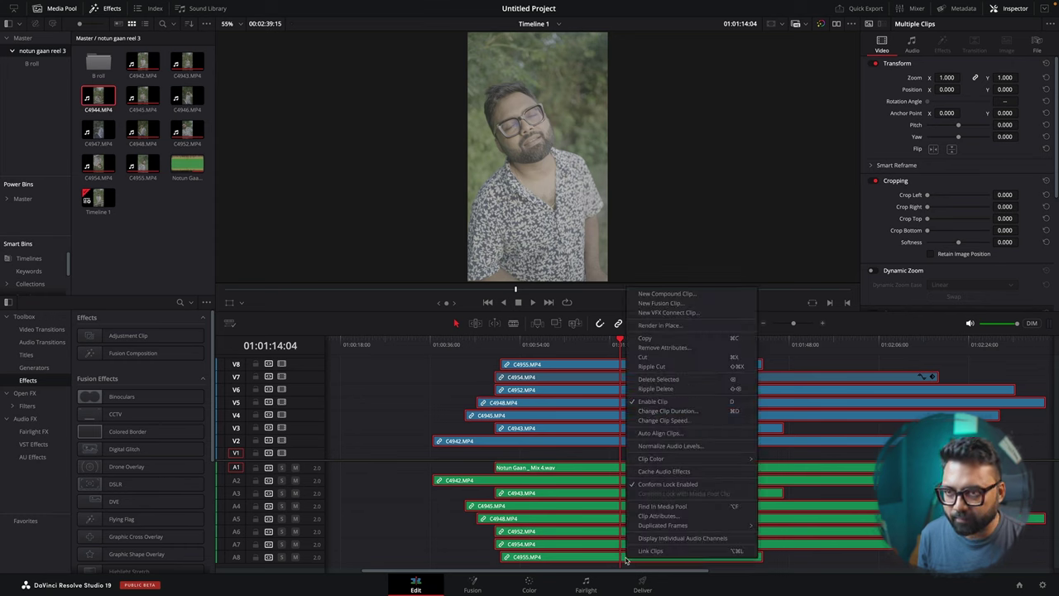
pyautogui.click(692, 439)
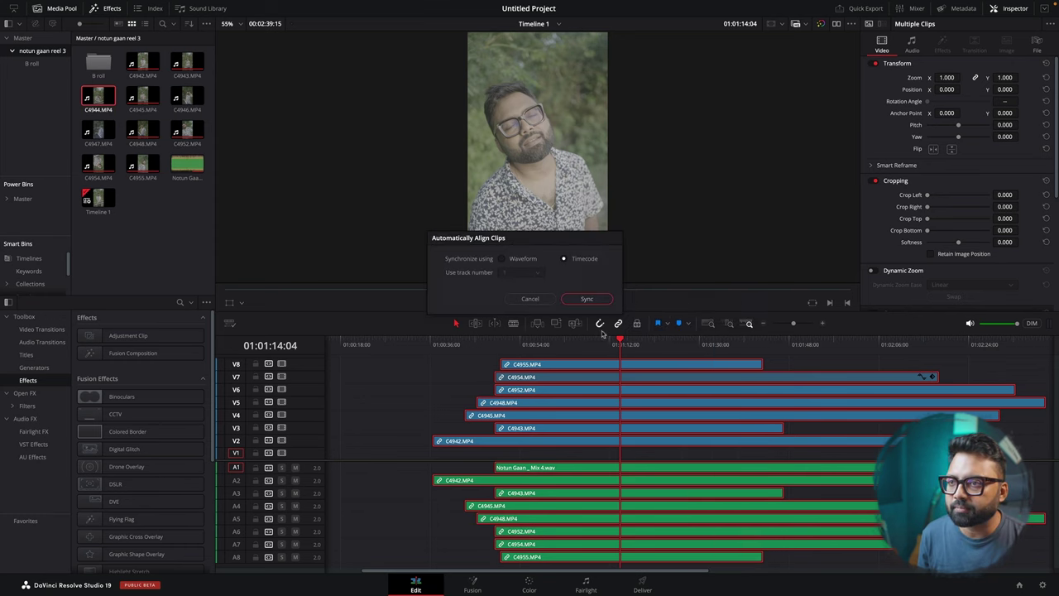
pyautogui.click(522, 260)
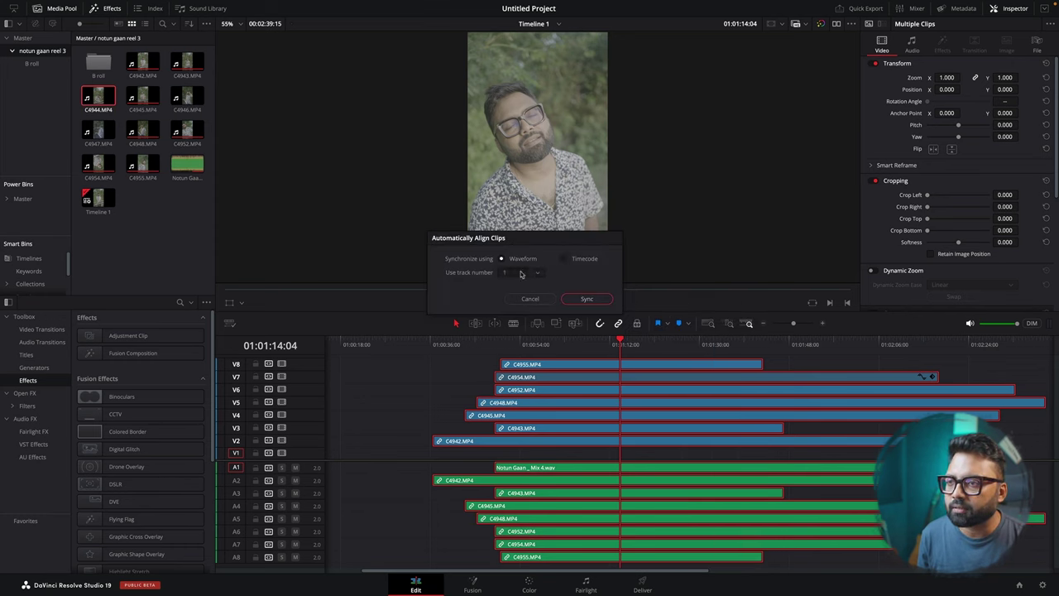
pyautogui.click(586, 299)
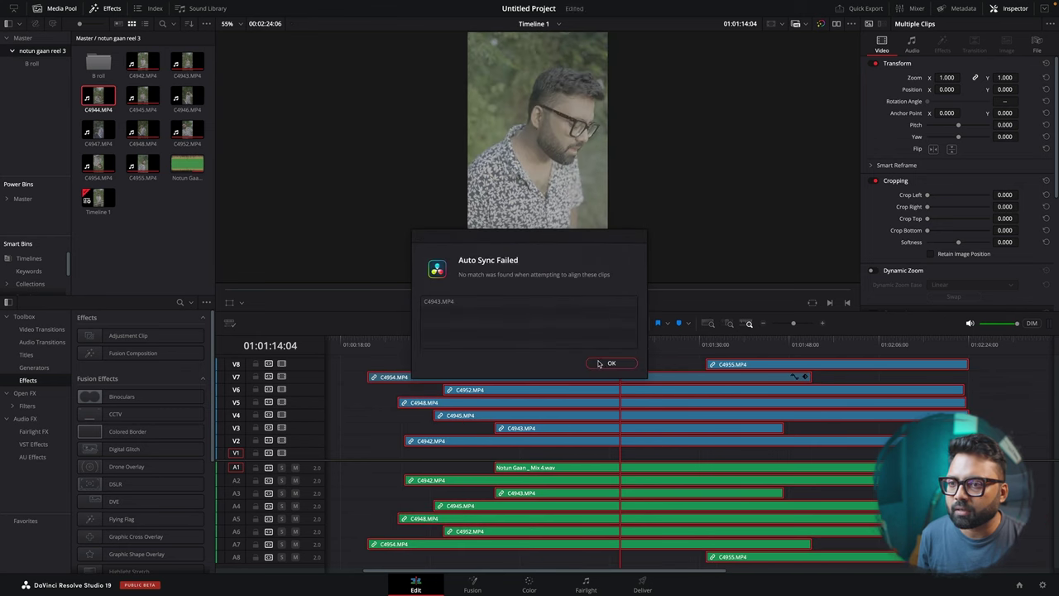
pyautogui.click(609, 363)
pyautogui.click(528, 360)
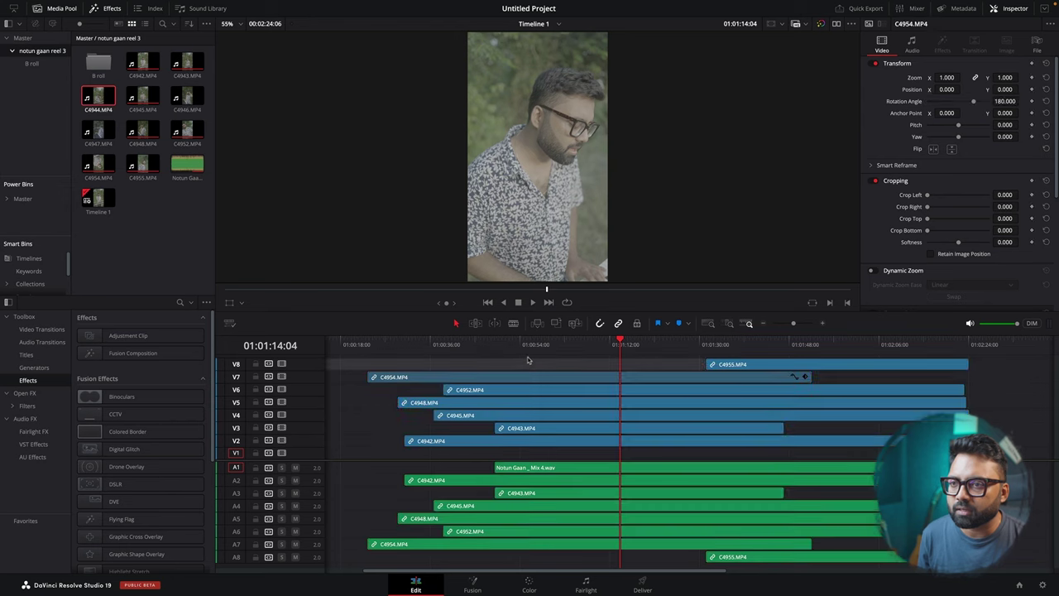
# Step: Mute audio tracks A2 to A8 and play the aligned clips from the start of the song to check the sync
pyautogui.click(569, 375)
pyautogui.click(518, 350)
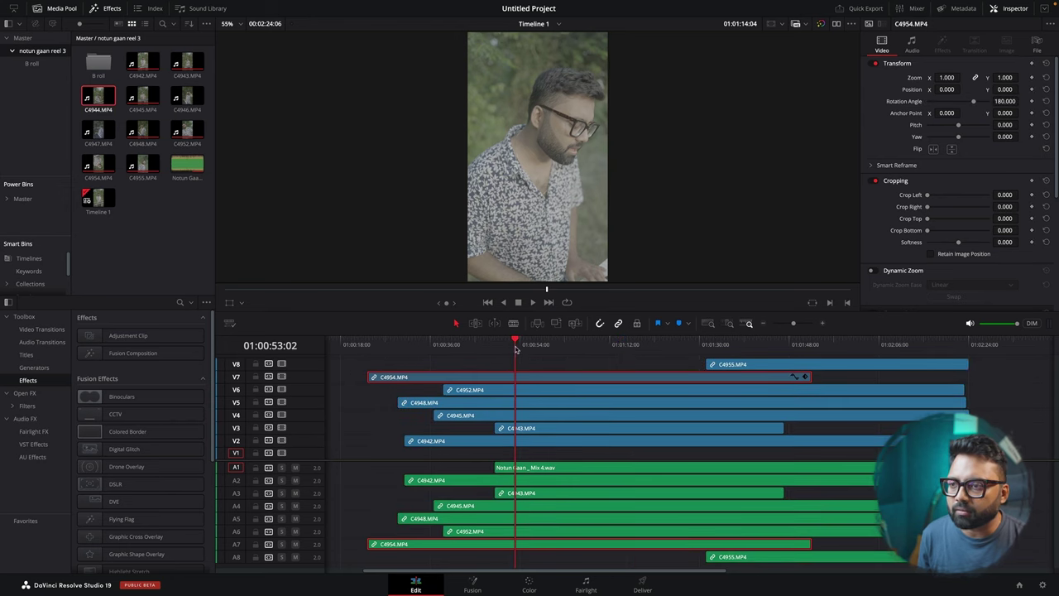
pyautogui.click(501, 352)
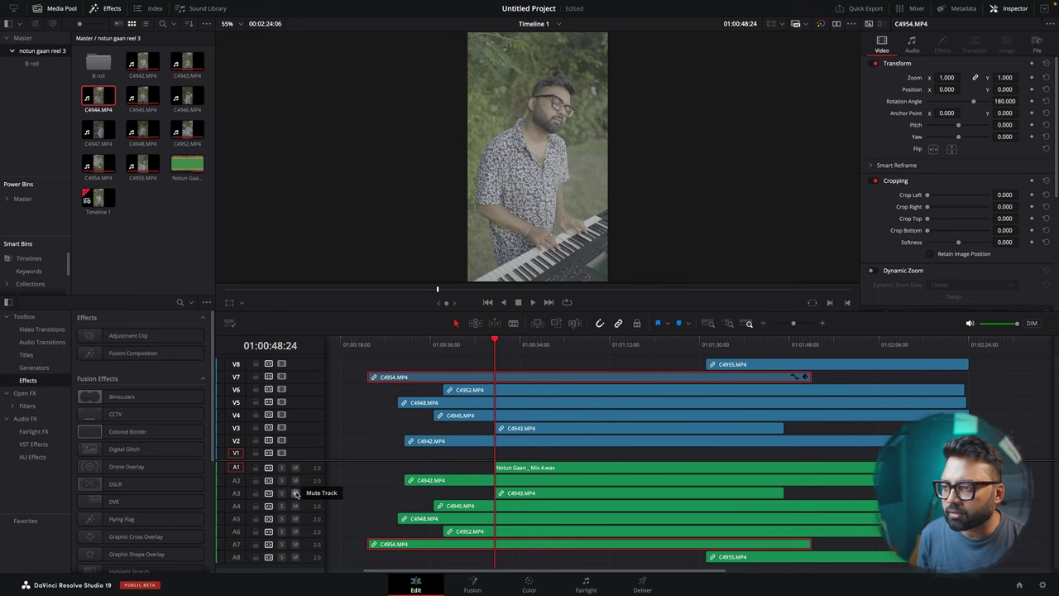
pyautogui.moveTo(295, 480); pyautogui.dragTo(294, 557)
pyautogui.press('space')
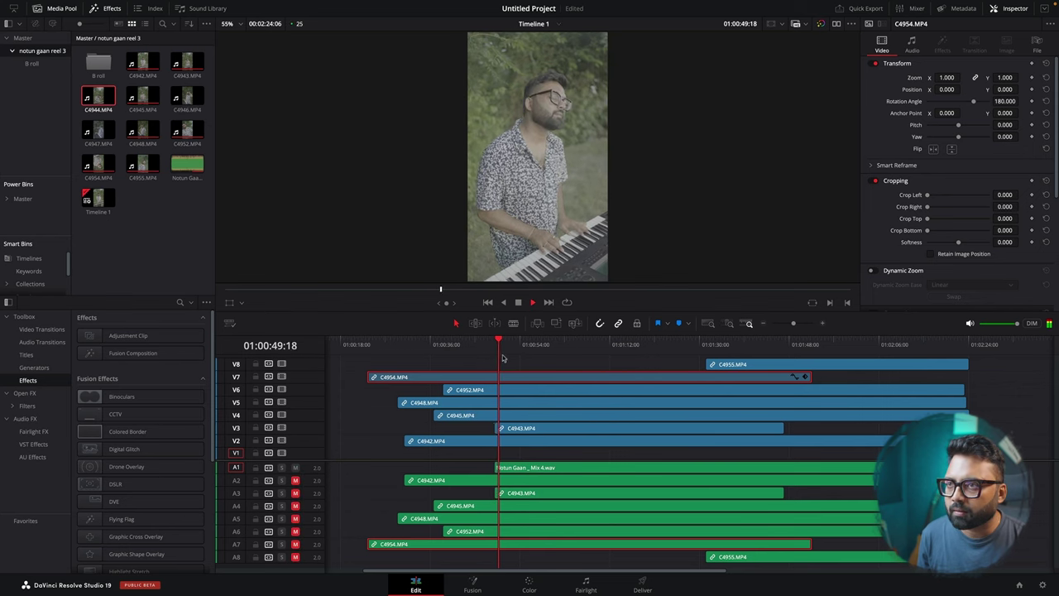
pyautogui.click(534, 346)
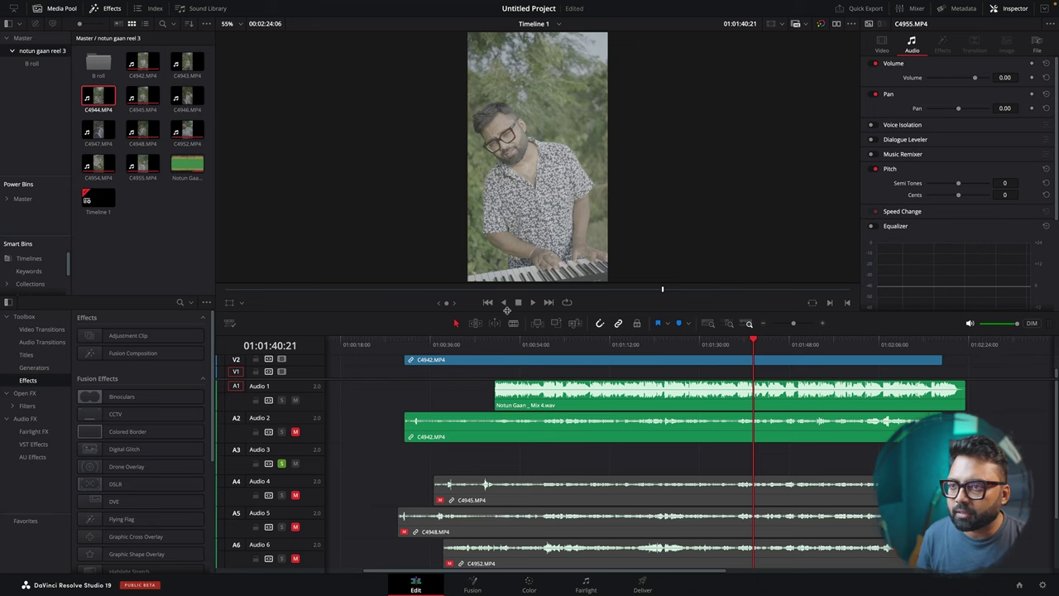
# Step: Enlarge the timeline area and delete only the camera audio clips on Audio 2 through Audio 8, with linked selection off
pyautogui.moveTo(506, 310); pyautogui.dragTo(514, 237)
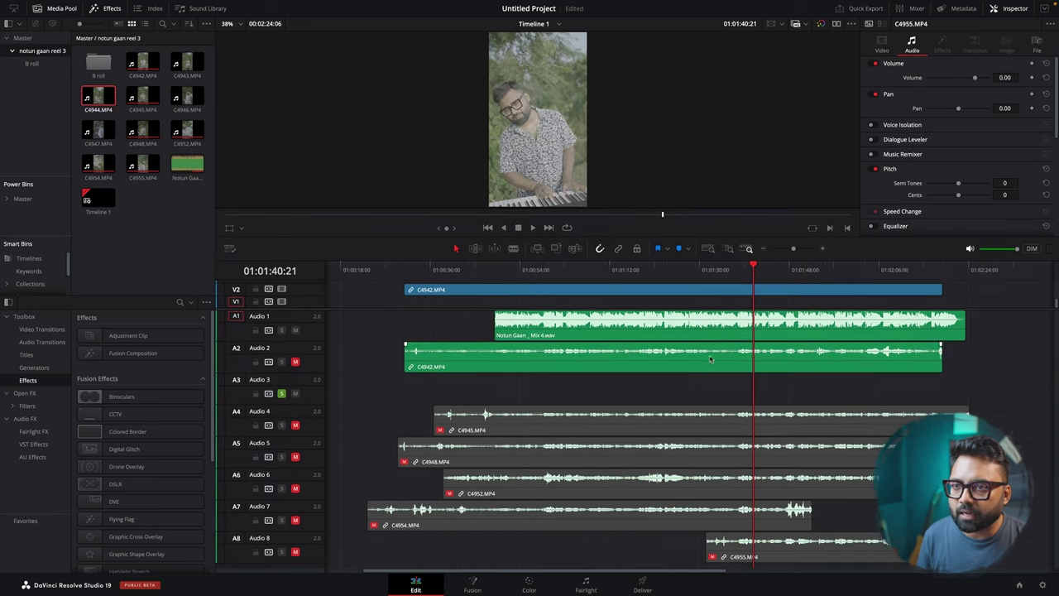
pyautogui.click(784, 384)
pyautogui.click(783, 361)
pyautogui.moveTo(993, 359); pyautogui.dragTo(733, 543)
pyautogui.press('Delete')
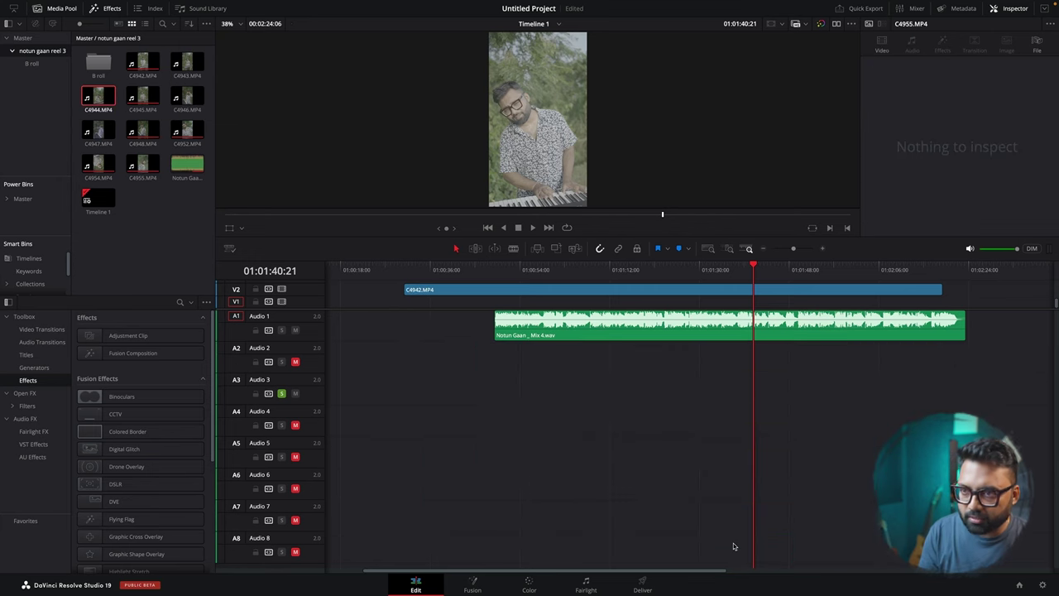
# Step: Turn off solo on Audio 3 and delete all empty tracks from the timeline
pyautogui.click(281, 394)
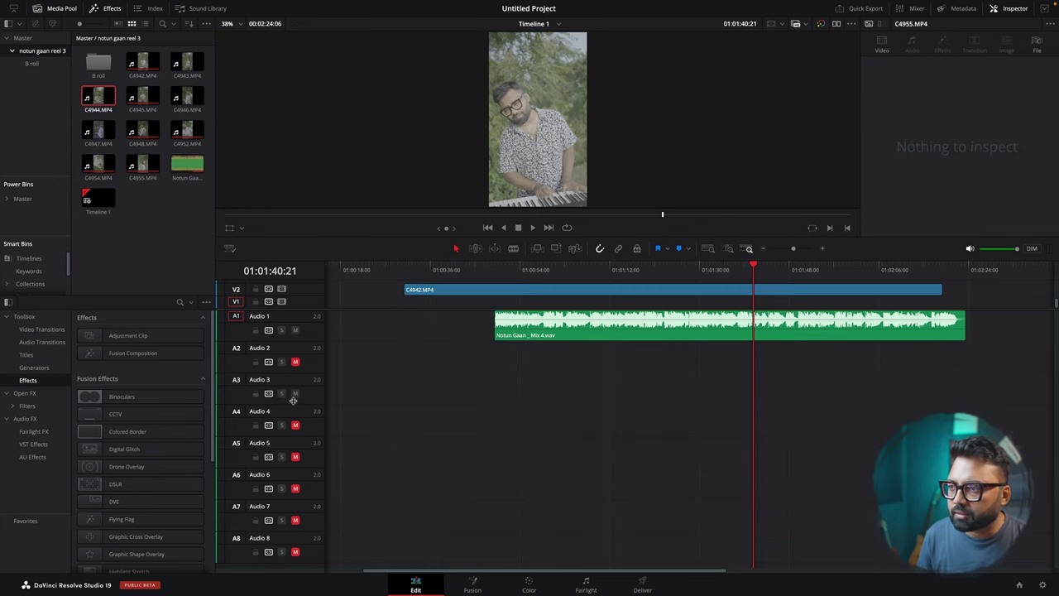
pyautogui.rightClick(314, 400)
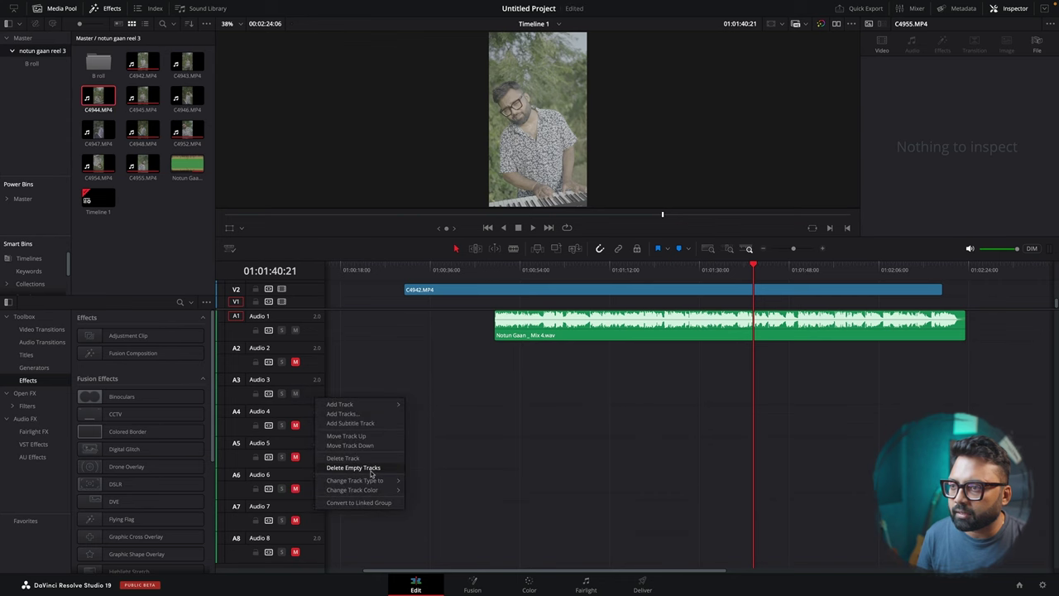
pyautogui.click(372, 473)
pyautogui.scroll(5, 389, 476)
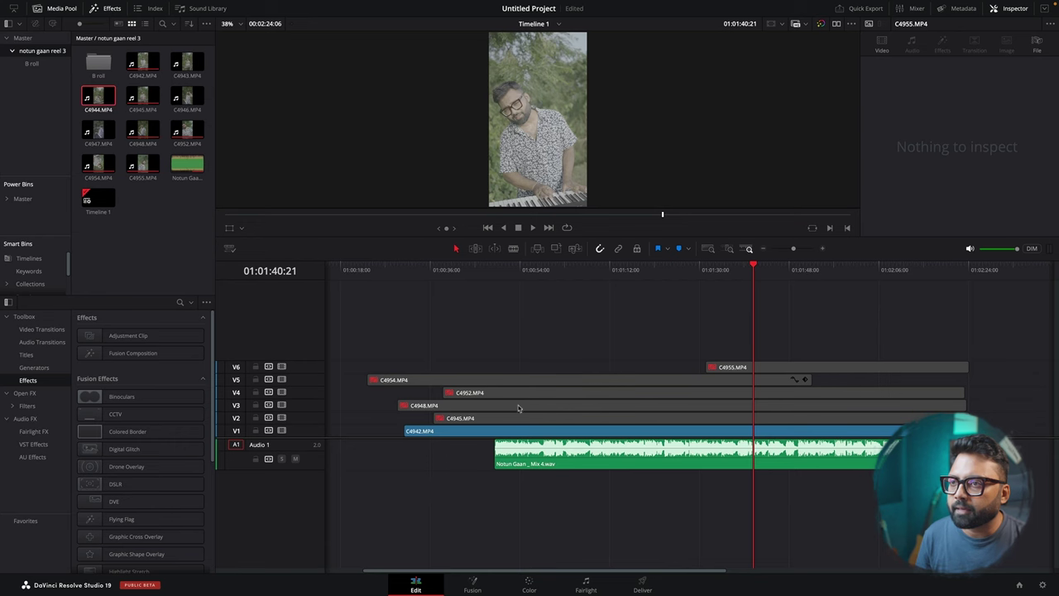
# Step: Play the opening of the song, then ripple trim the start of all clips at 01:00:48:24, where the song begins
pyautogui.click(496, 273)
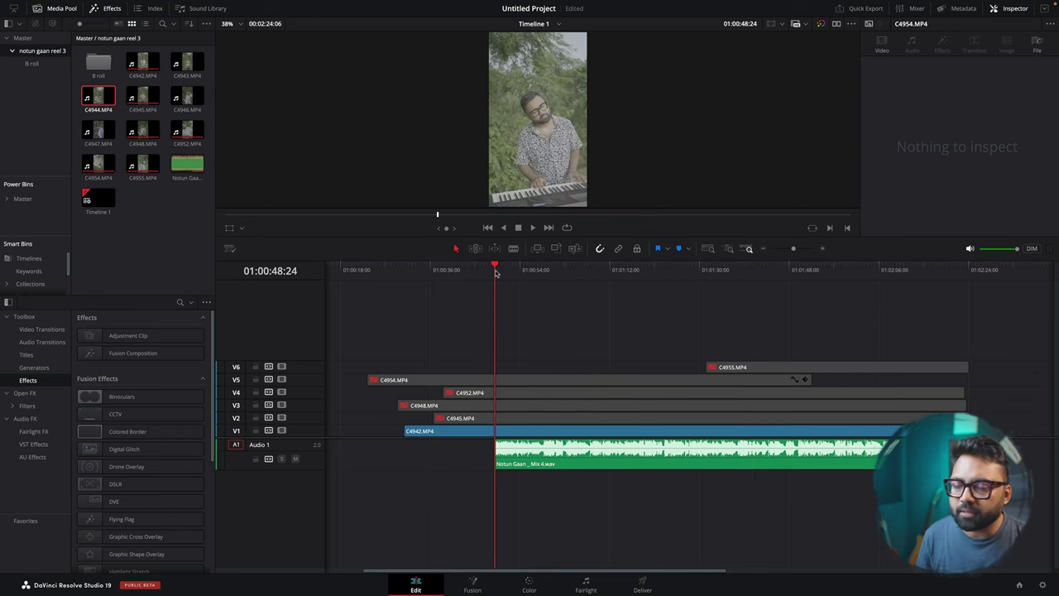
pyautogui.press('space')
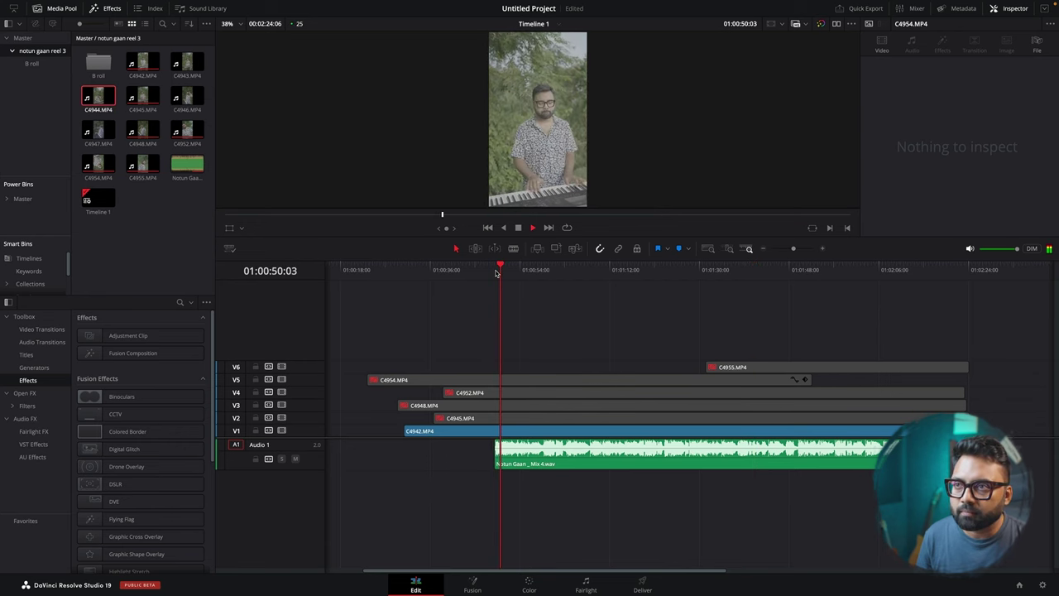
pyautogui.press('space')
pyautogui.moveTo(501, 277); pyautogui.dragTo(494, 284)
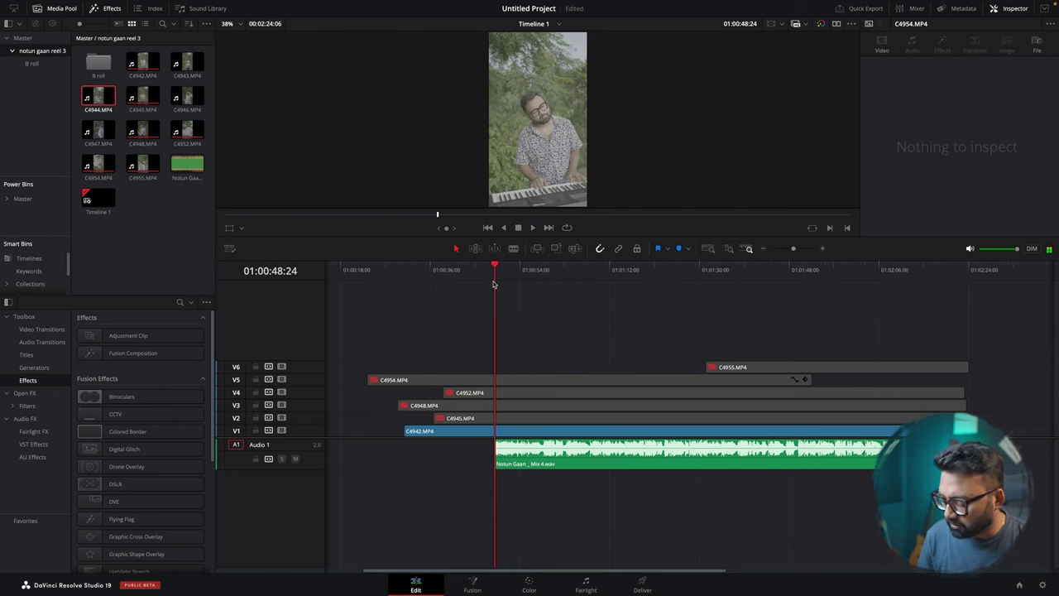
pyautogui.press('shift+super+[')
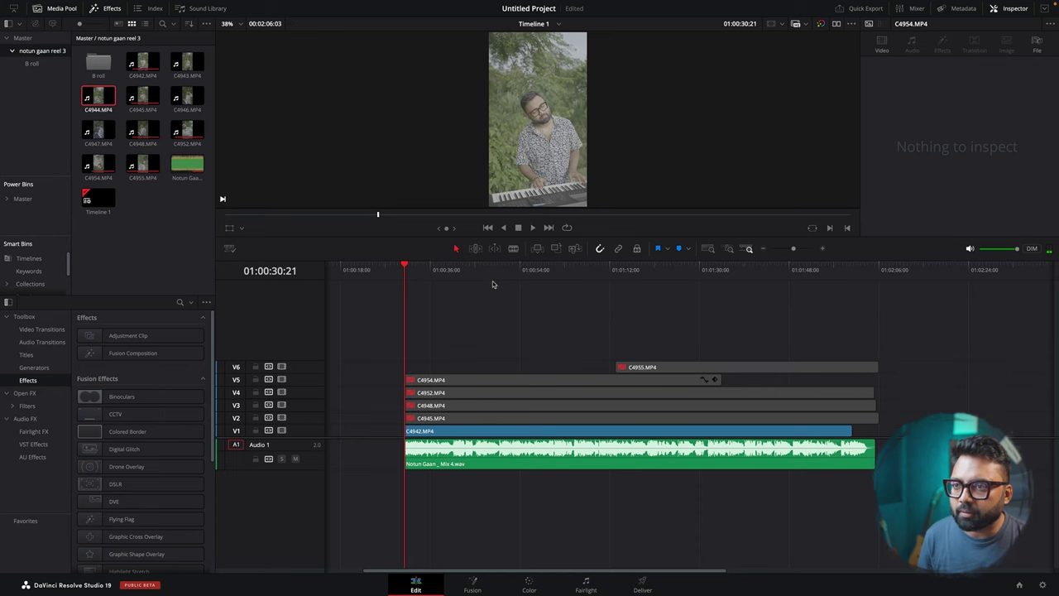
pyautogui.hotkey('ctrl', 'shift', 'z')
pyautogui.hotkey('ctrl', 'z')
pyautogui.moveTo(484, 309); pyautogui.dragTo(682, 492)
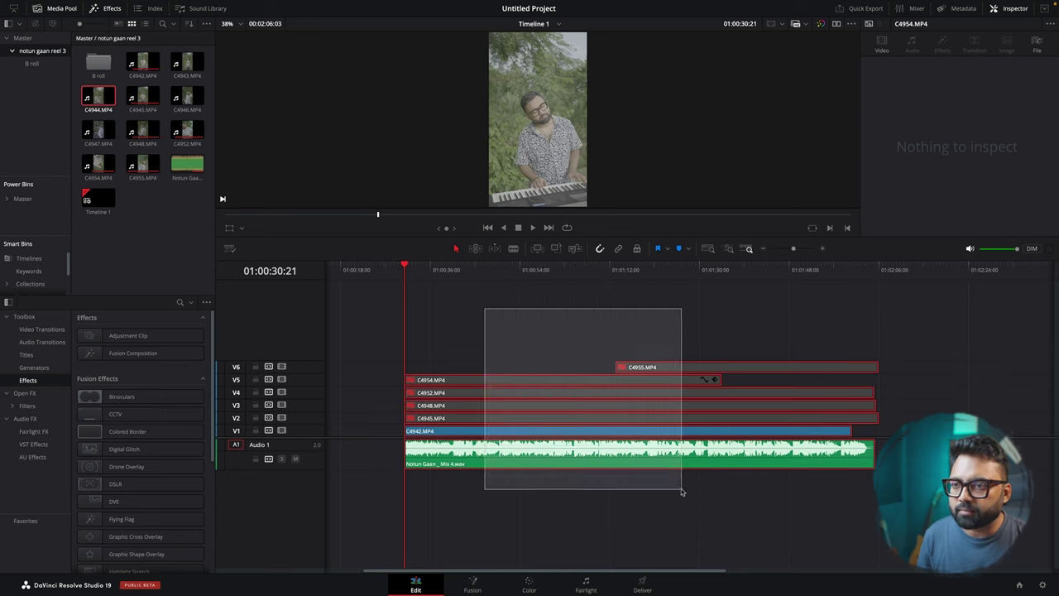
pyautogui.click(683, 494)
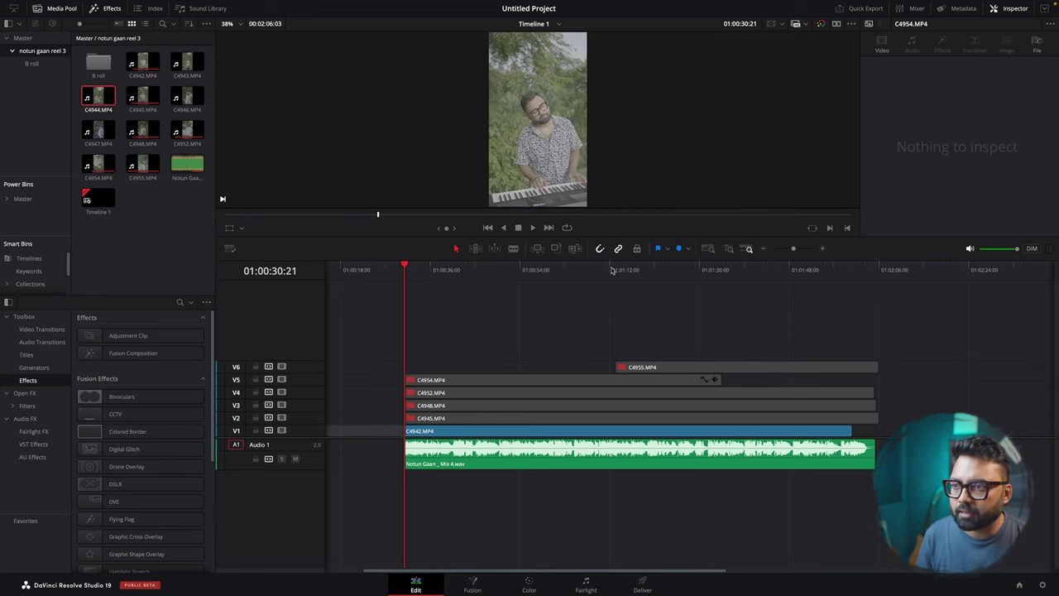
# Step: Delete the empty gap before the trimmed clips so the timeline content starts at 01:00:00:00
pyautogui.press('Delete')
pyautogui.moveTo(439, 272); pyautogui.dragTo(230, 336)
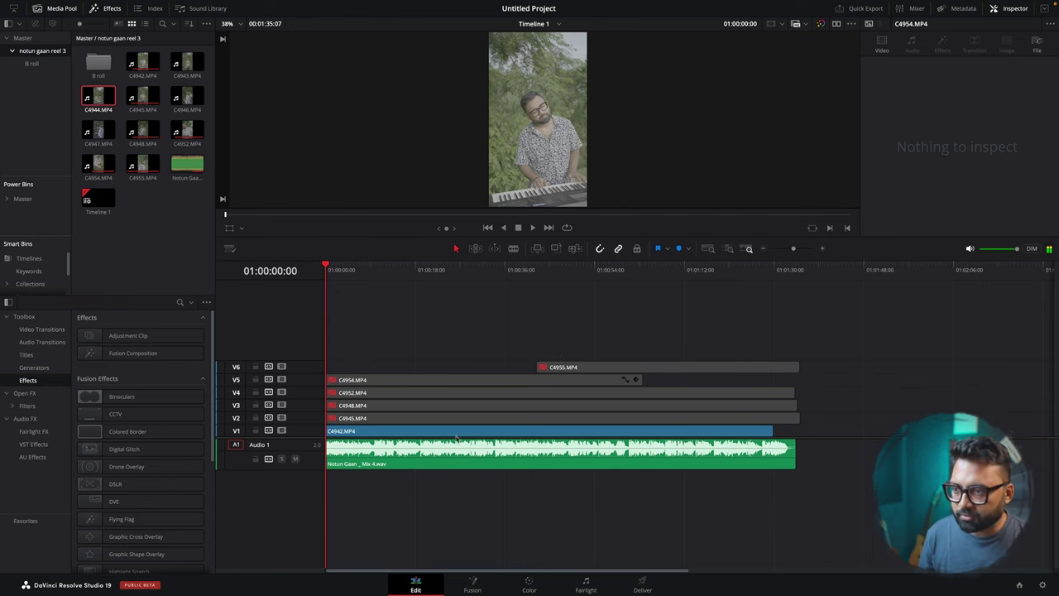
pyautogui.moveTo(360, 278); pyautogui.dragTo(302, 288)
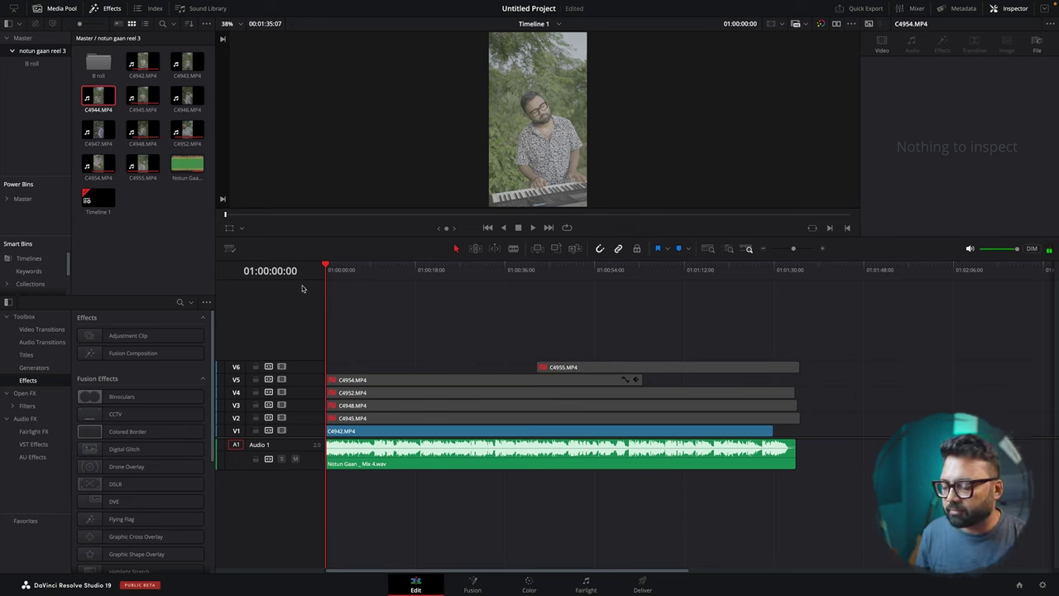
# Step: Find the song's new starting point by playback and ripple trim about the first 5.7 seconds from all clips
pyautogui.press('super+equal')
pyautogui.press('super+equal')
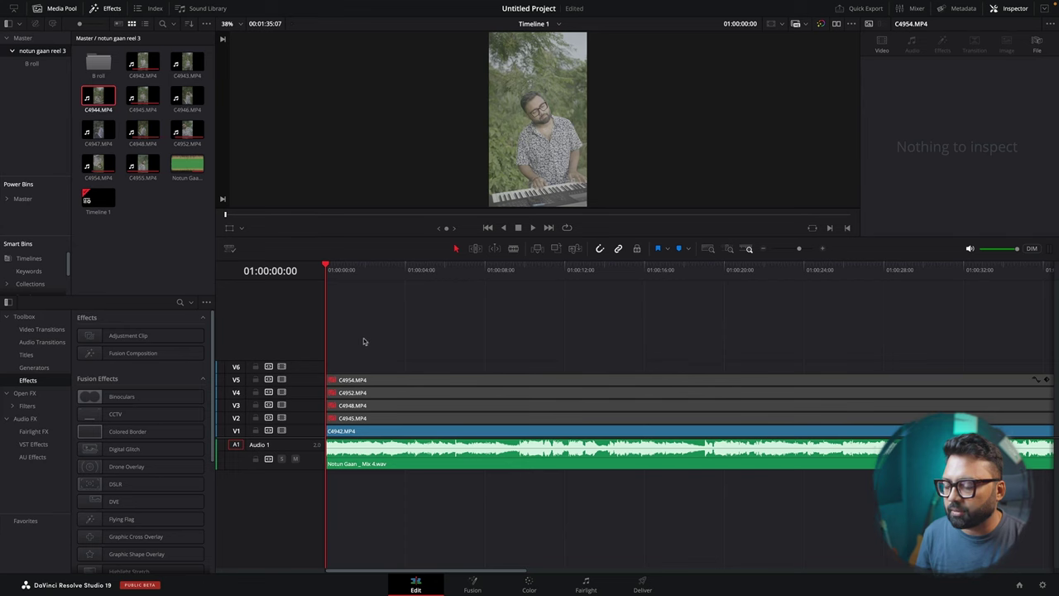
pyautogui.scroll(-4, 362, 341)
pyautogui.click(359, 431)
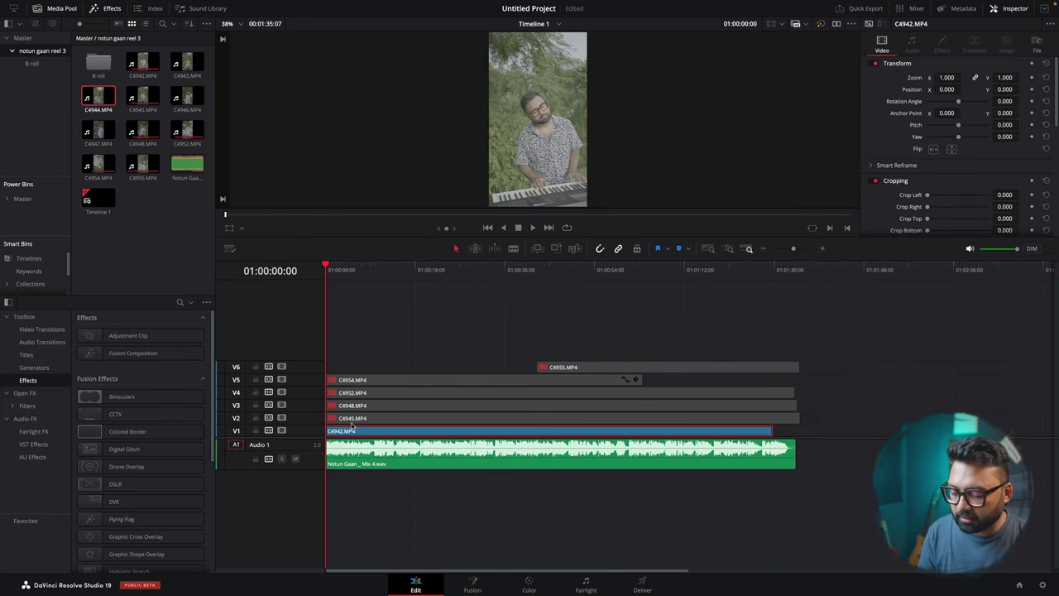
pyautogui.scroll(4, 352, 425)
pyautogui.click(440, 273)
pyautogui.press('space')
pyautogui.click(438, 273)
pyautogui.press('space')
pyautogui.click(421, 270)
pyautogui.press('space')
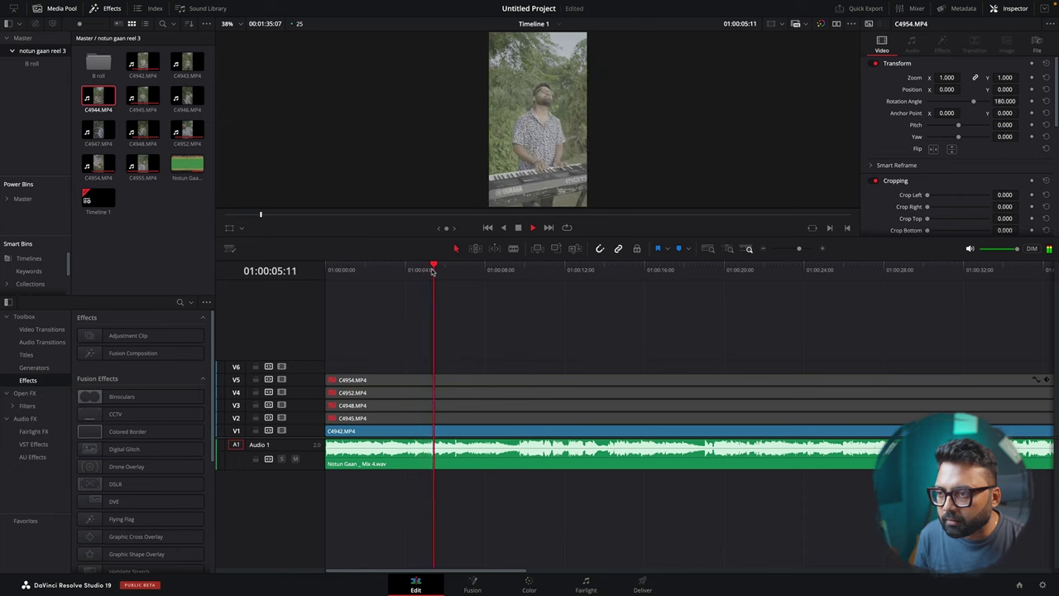
pyautogui.moveTo(450, 270); pyautogui.dragTo(439, 279)
pyautogui.press('space')
pyautogui.click(438, 279)
pyautogui.press('super+shift+[')
# Step: Play the trimmed opening from the timeline's beginning and scrub to the end of the clips to check the cut
pyautogui.press('space')
pyautogui.press('Home')
pyautogui.press('space')
pyautogui.press('space')
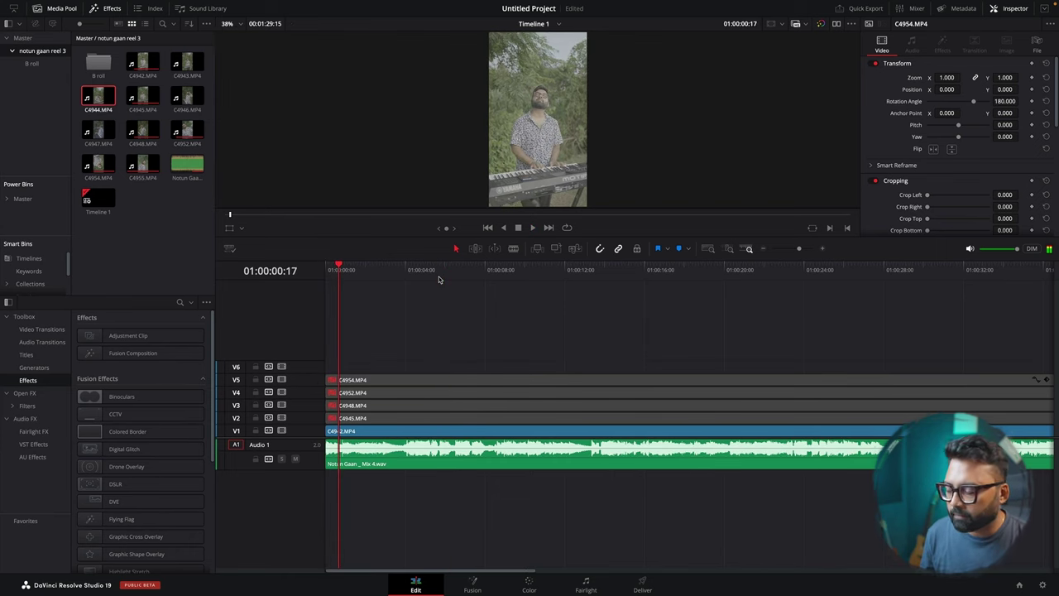
pyautogui.scroll(-3, 799, 279)
pyautogui.moveTo(927, 274); pyautogui.dragTo(977, 279)
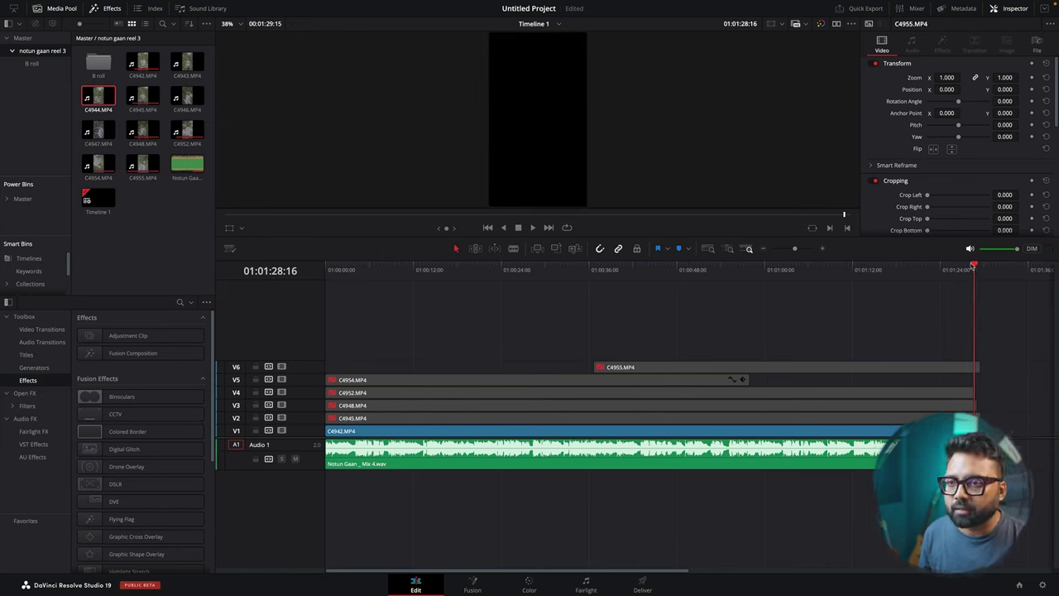
pyautogui.press('Home')
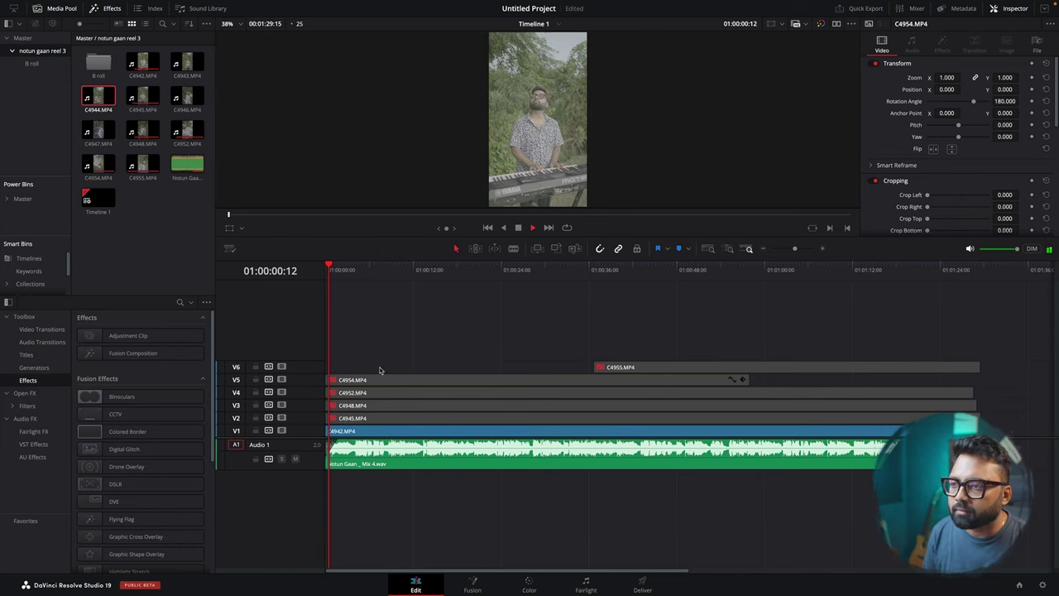
pyautogui.press('space')
# Step: Enable C4945.MP4 on Video 2 and C4948.MP4 on Video 3, playing back each angle for the opening shot
pyautogui.click(361, 418)
pyautogui.press('Home')
pyautogui.press('space')
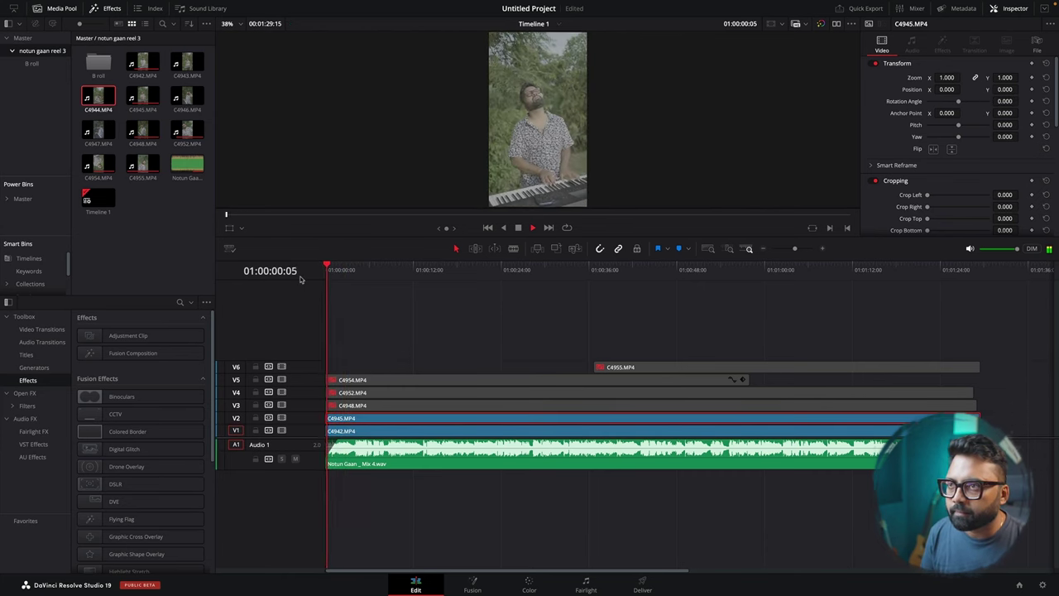
pyautogui.click(359, 406)
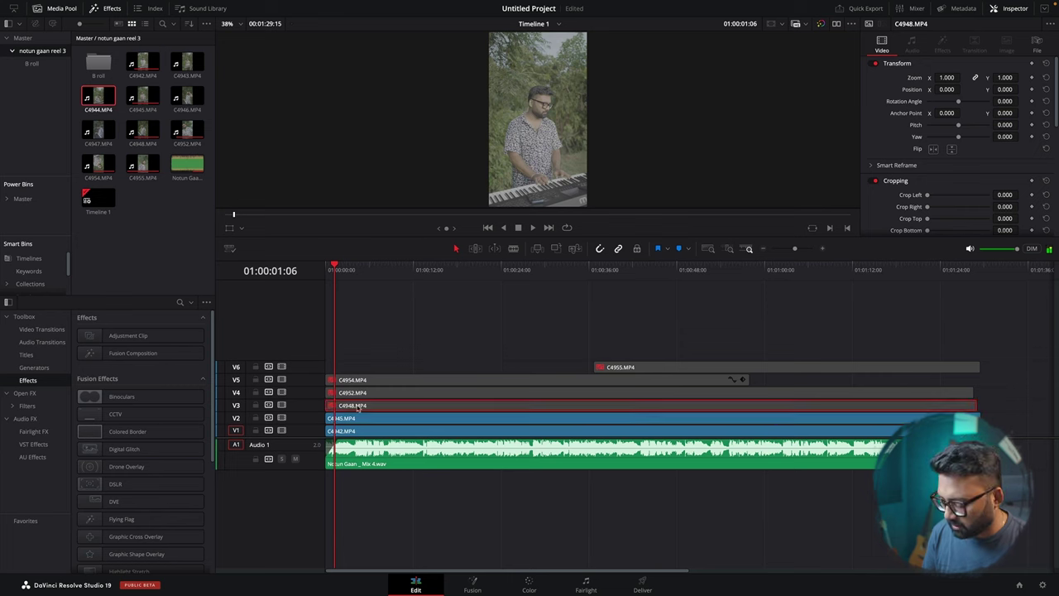
pyautogui.press('d')
pyautogui.press('space')
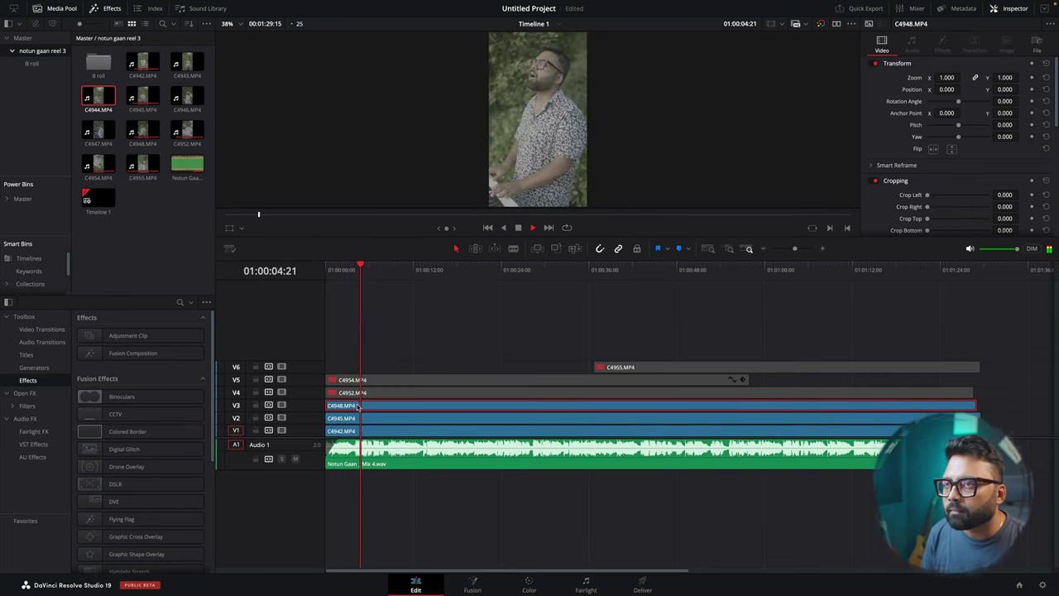
pyautogui.press('space')
# Step: Enable C4952.MP4 on Video 4 and play this angle from the beginning of the timeline
pyautogui.click(352, 393)
pyautogui.press('d')
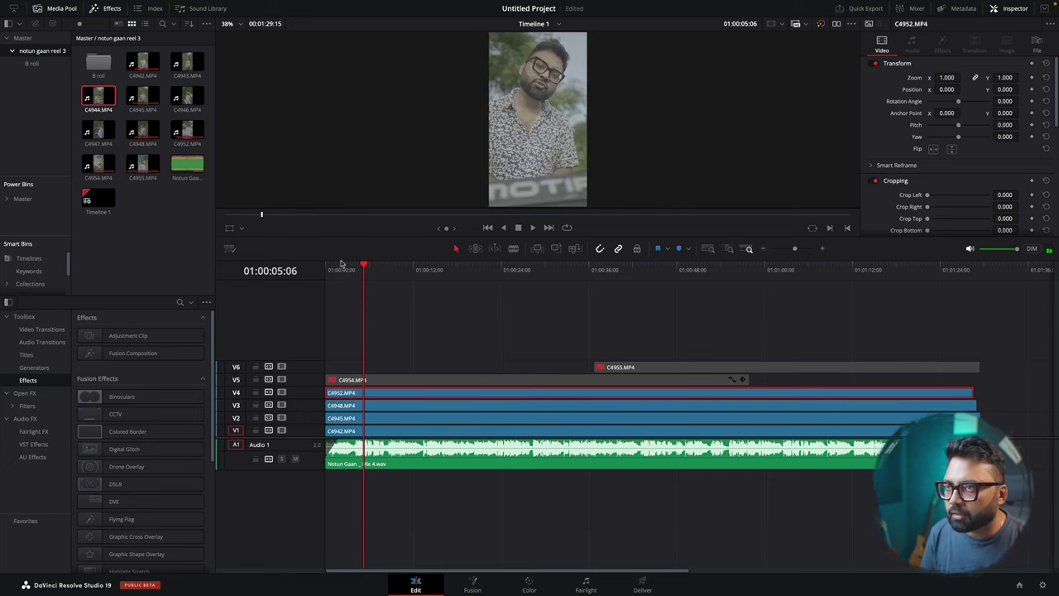
pyautogui.press('Home')
pyautogui.press('space')
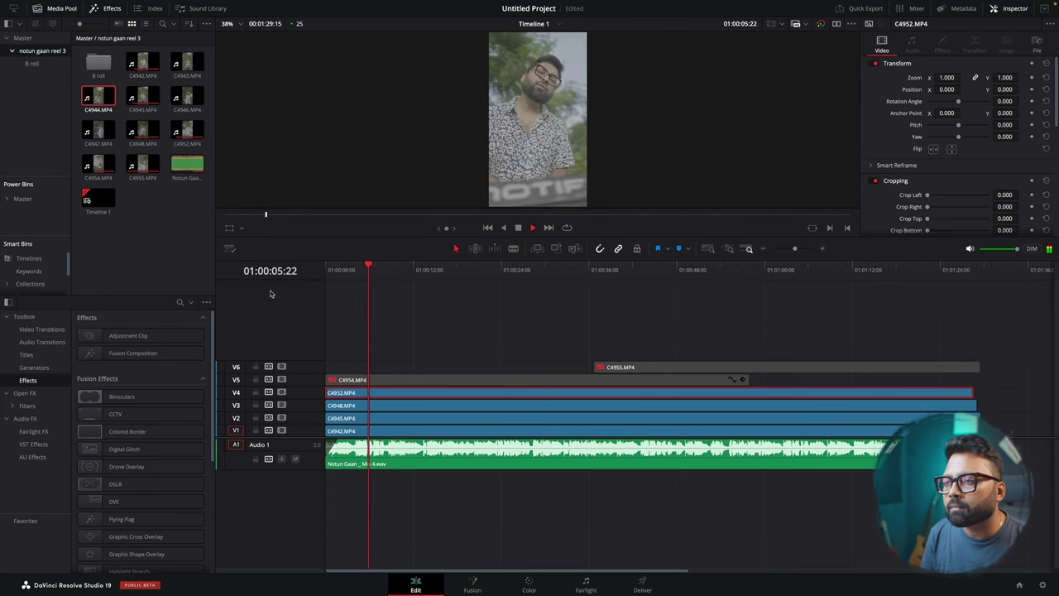
pyautogui.press('space')
# Step: Enable C4954.MP4 on Video 5, play it from the beginning of the timeline, and disable it again
pyautogui.click(352, 383)
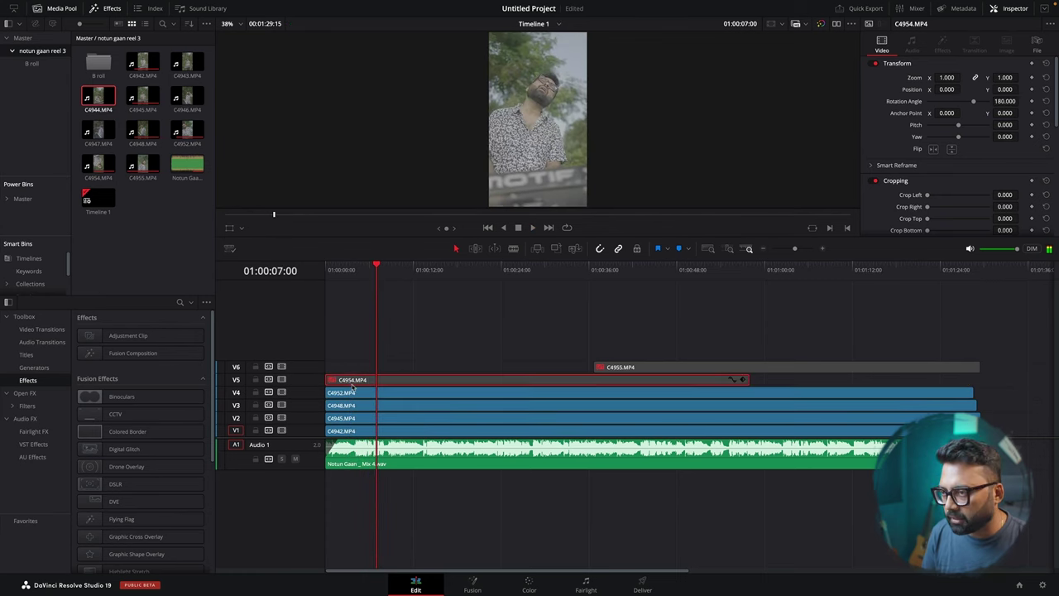
pyautogui.moveTo(346, 275); pyautogui.dragTo(255, 306)
pyautogui.press('space')
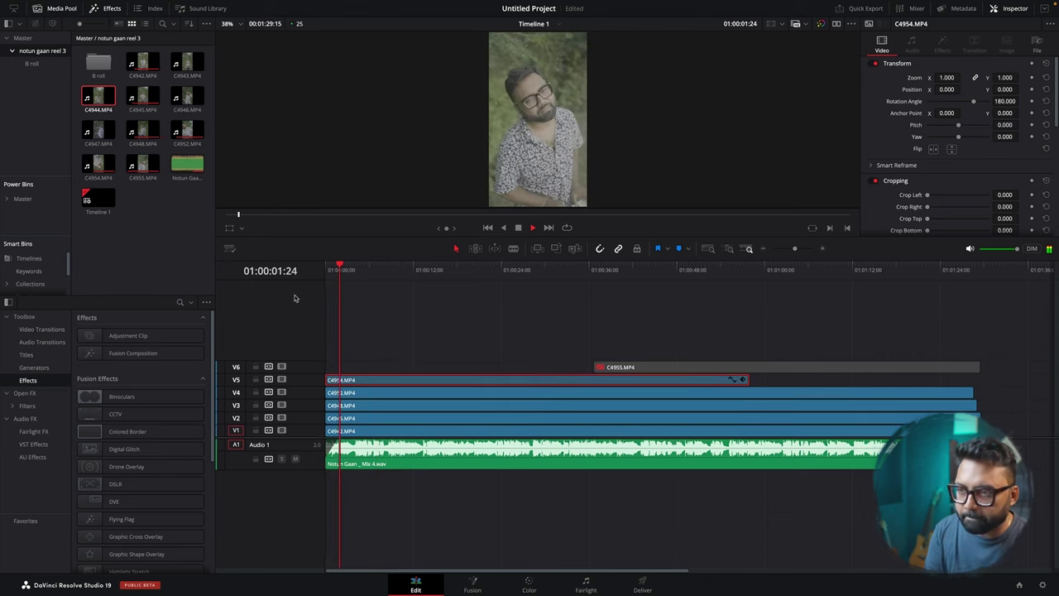
pyautogui.scroll(3, 421, 319)
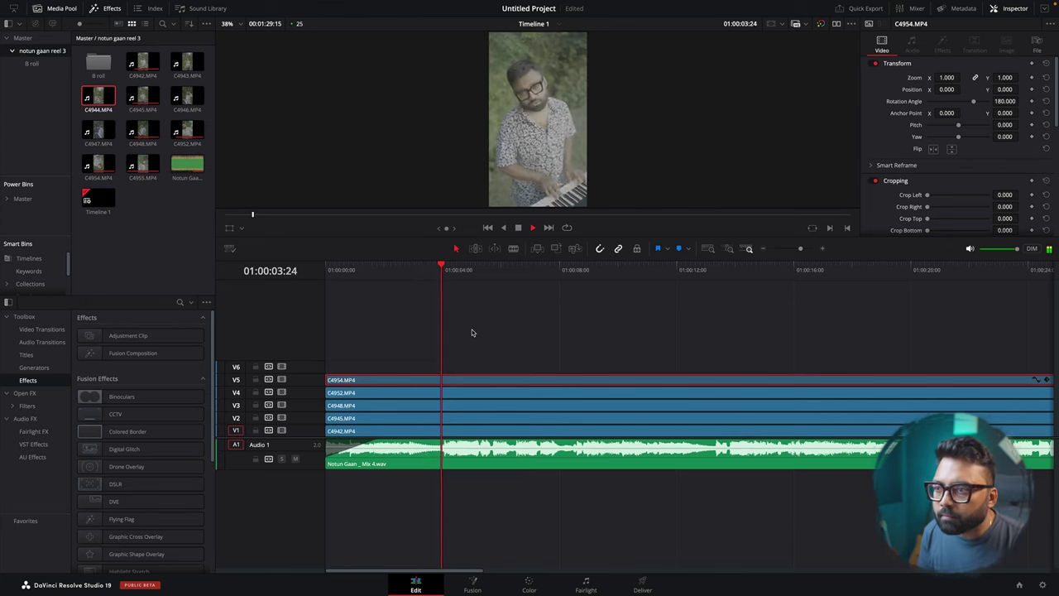
pyautogui.press('space')
pyautogui.press('d')
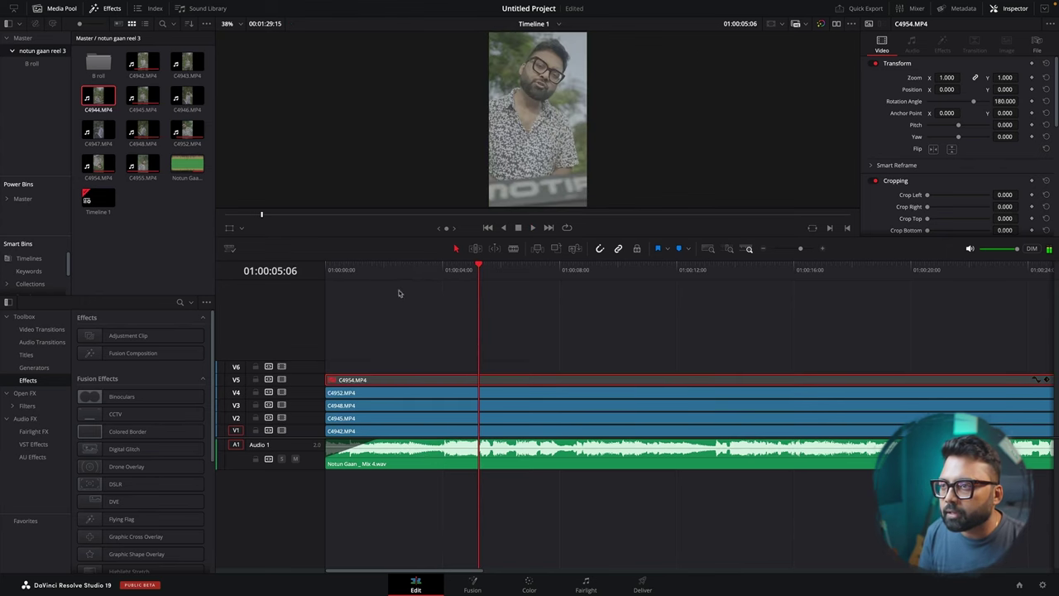
# Step: Disable C4942.MP4, C4945.MP4 and C4948.MP4 on Video 1 to 3 and play the opening with only C4952.MP4
pyautogui.press('Home')
pyautogui.press('space')
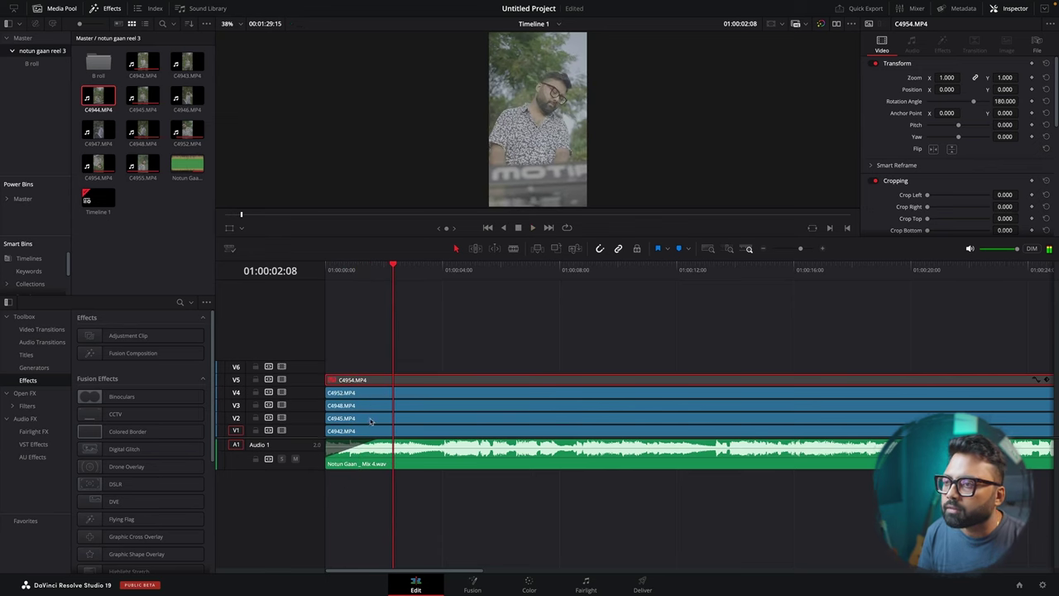
pyautogui.click(393, 407)
pyautogui.keyDown('shift'); pyautogui.click(389, 433); pyautogui.keyUp('shift')
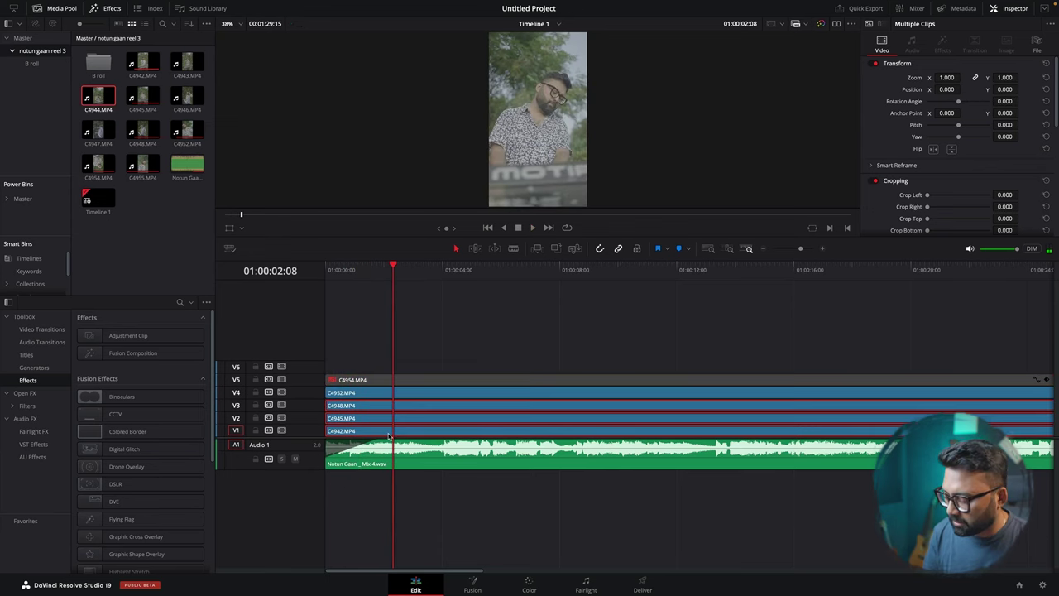
pyautogui.press('d')
pyautogui.press('Home')
pyautogui.press('space')
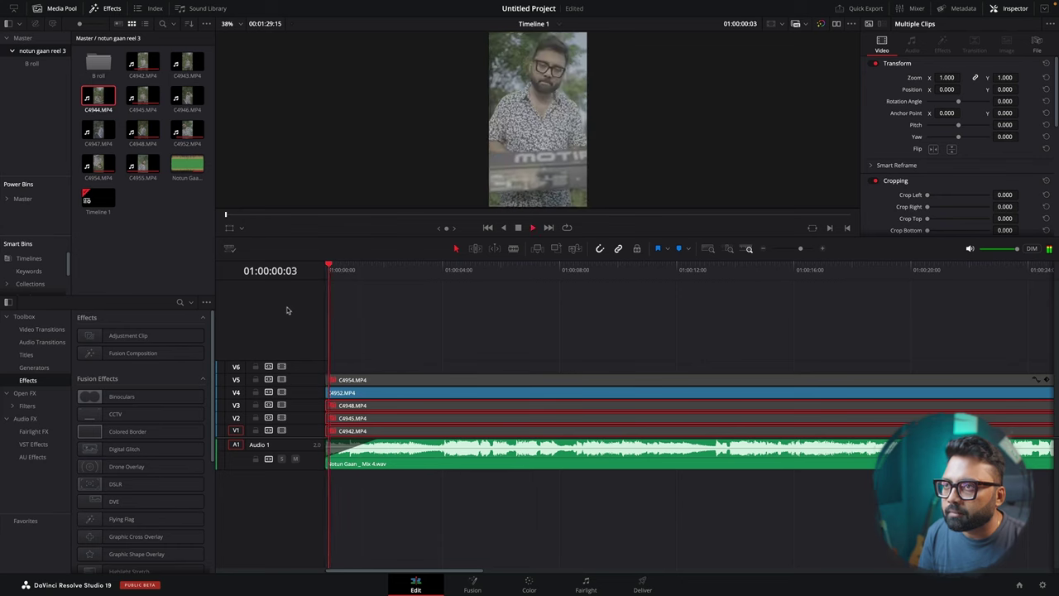
# Step: Add a fade-in from black about 1 second long at the start of C4952.MP4 and play it back
pyautogui.click(359, 393)
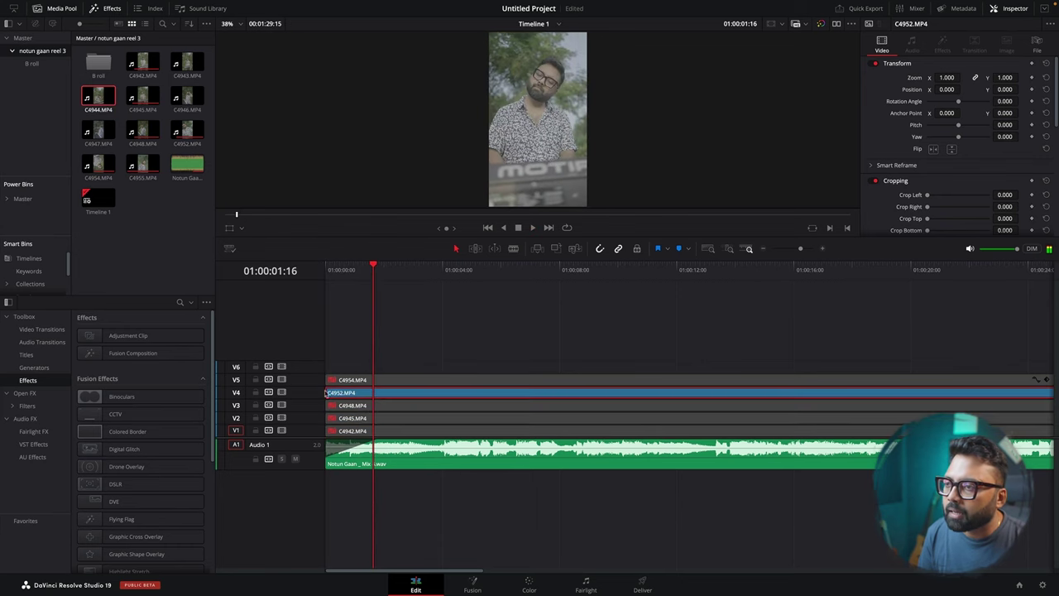
pyautogui.click(327, 392)
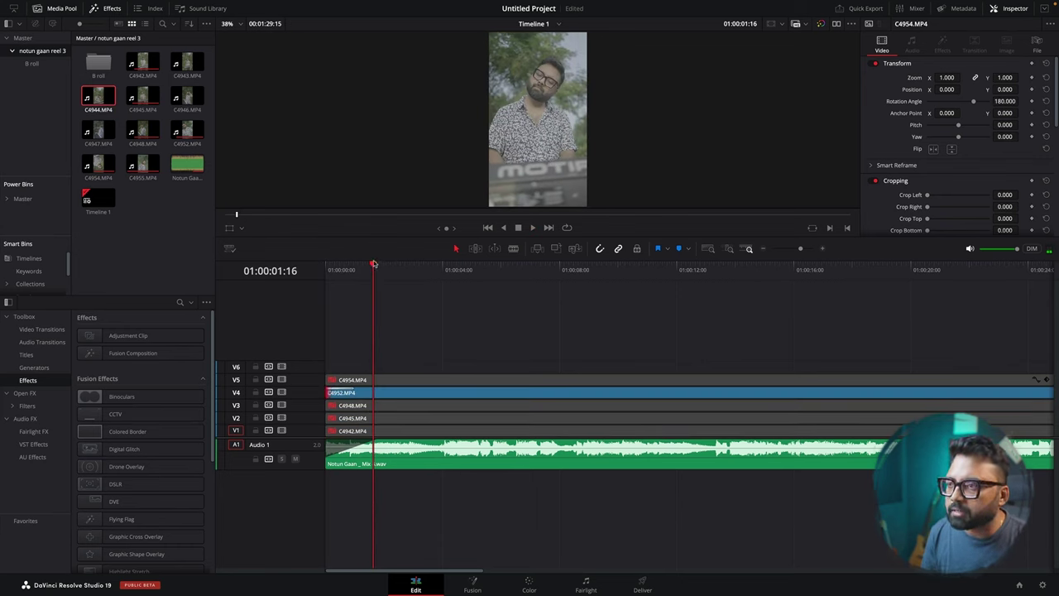
pyautogui.moveTo(353, 271); pyautogui.dragTo(246, 320)
pyautogui.press('space')
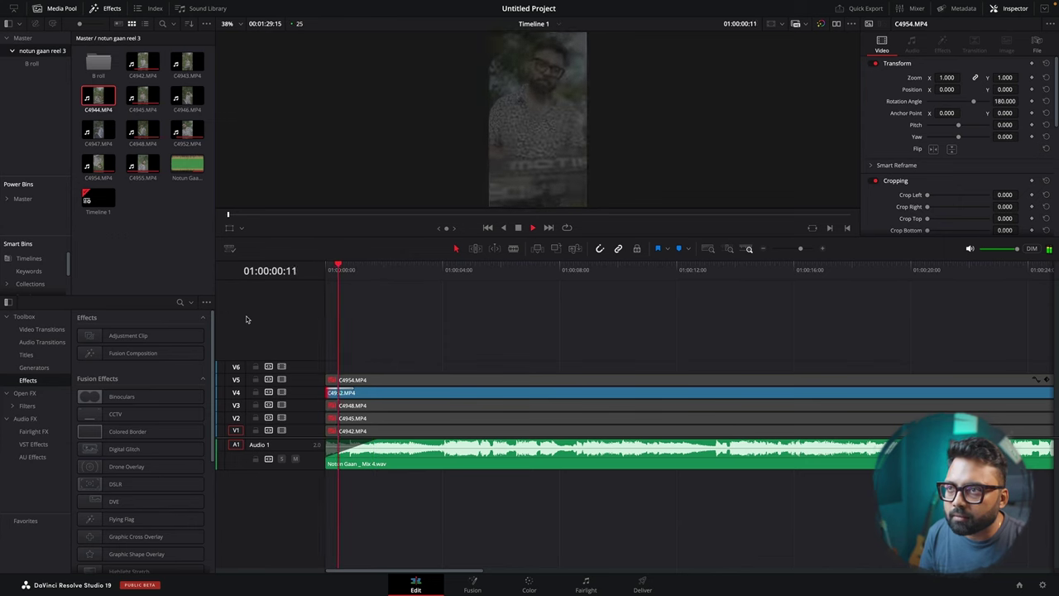
pyautogui.press('space')
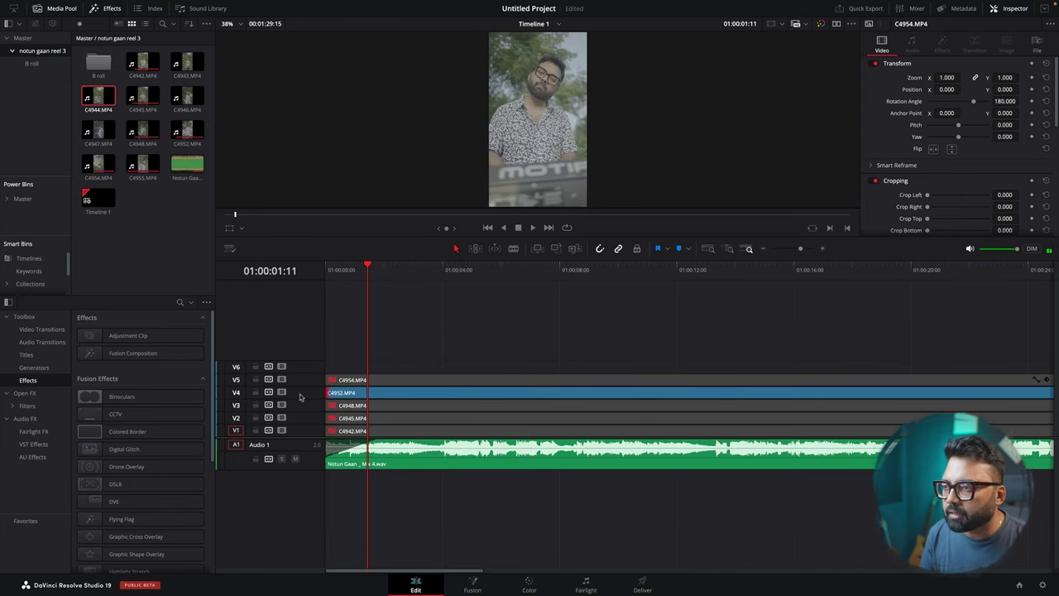
# Step: Try longer and shorter fade-ins at the start of C4952.MP4 on Video 4, playing the opening to compare them
pyautogui.scroll(6, 311, 396)
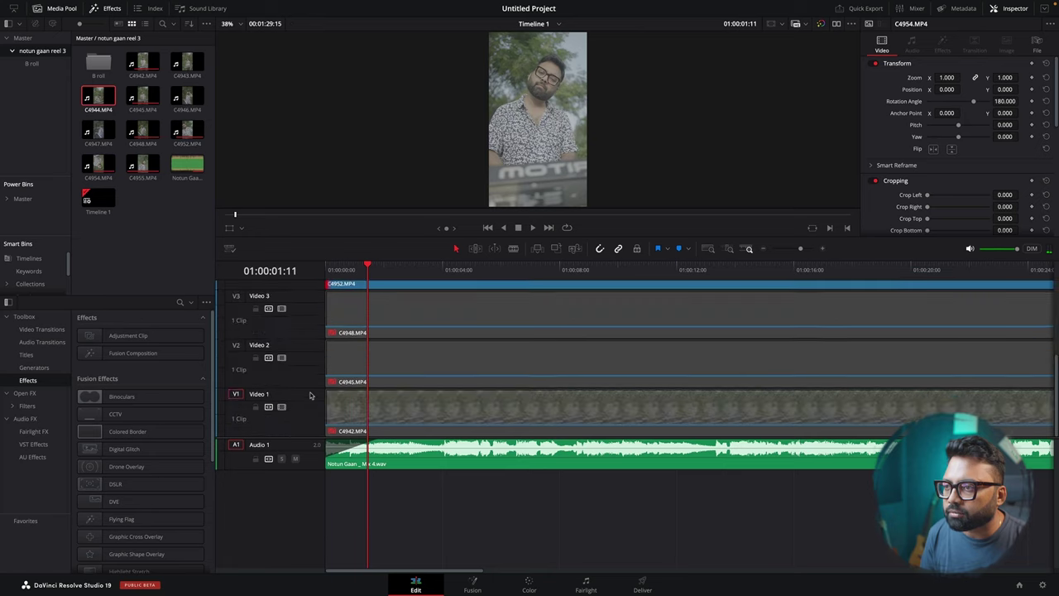
pyautogui.scroll(3, 310, 443)
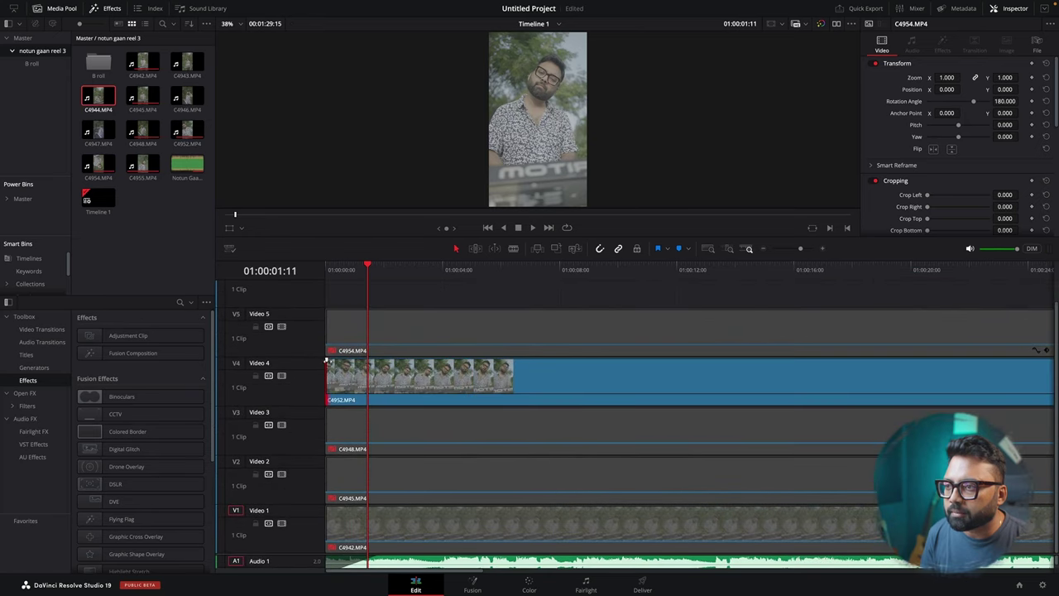
pyautogui.press('Home')
pyautogui.press('space')
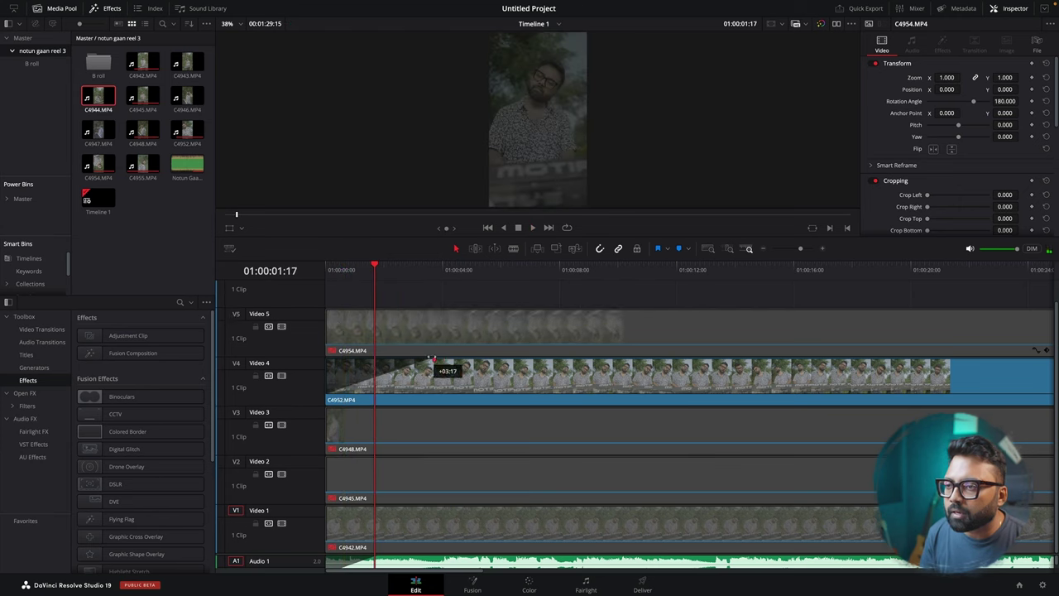
pyautogui.press('Home')
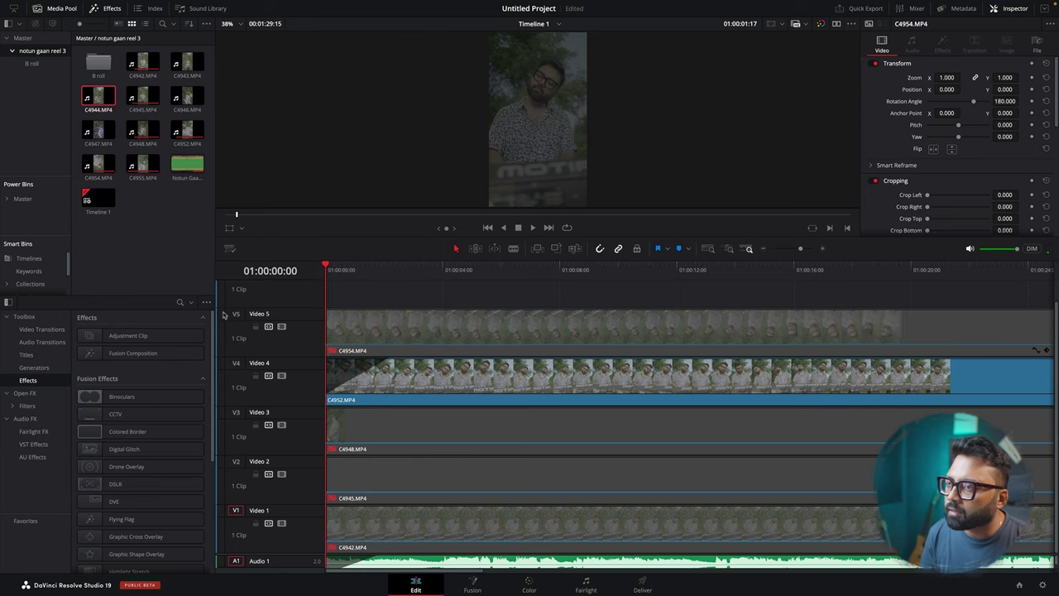
pyautogui.press('space')
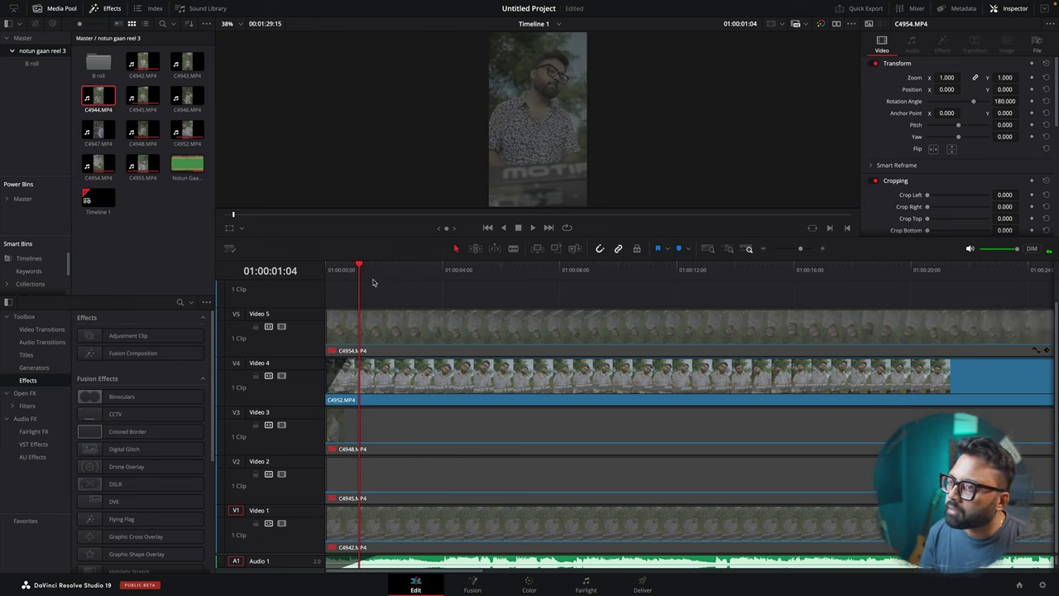
pyautogui.press('Home')
pyautogui.press('space')
pyautogui.press('space')
# Step: Remove the fade-in from C4952.MP4 and play the opening from the beginning
pyautogui.moveTo(350, 278); pyautogui.dragTo(207, 291)
pyautogui.press('space')
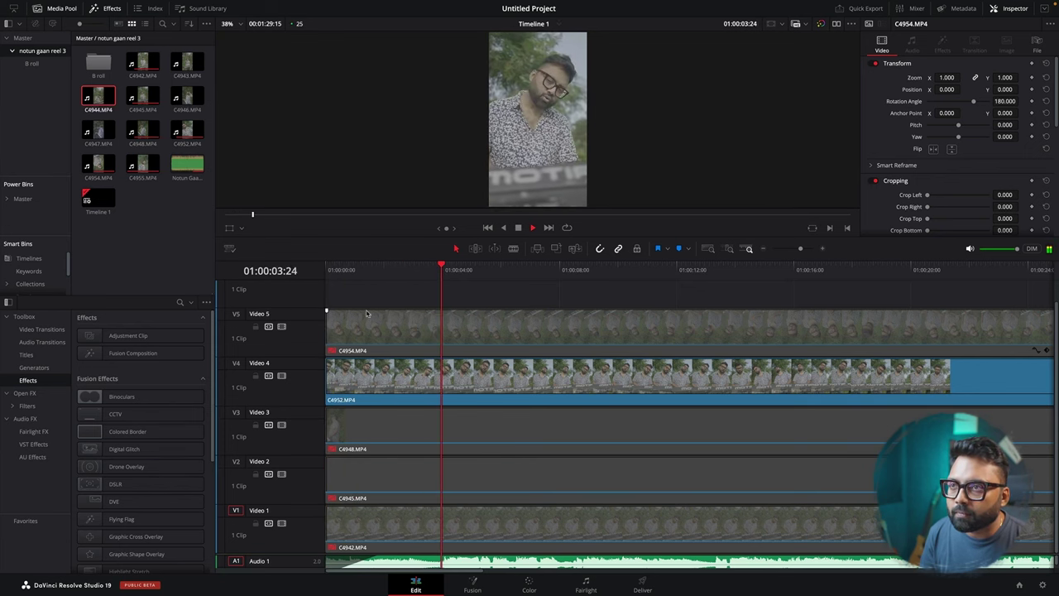
pyautogui.press('space')
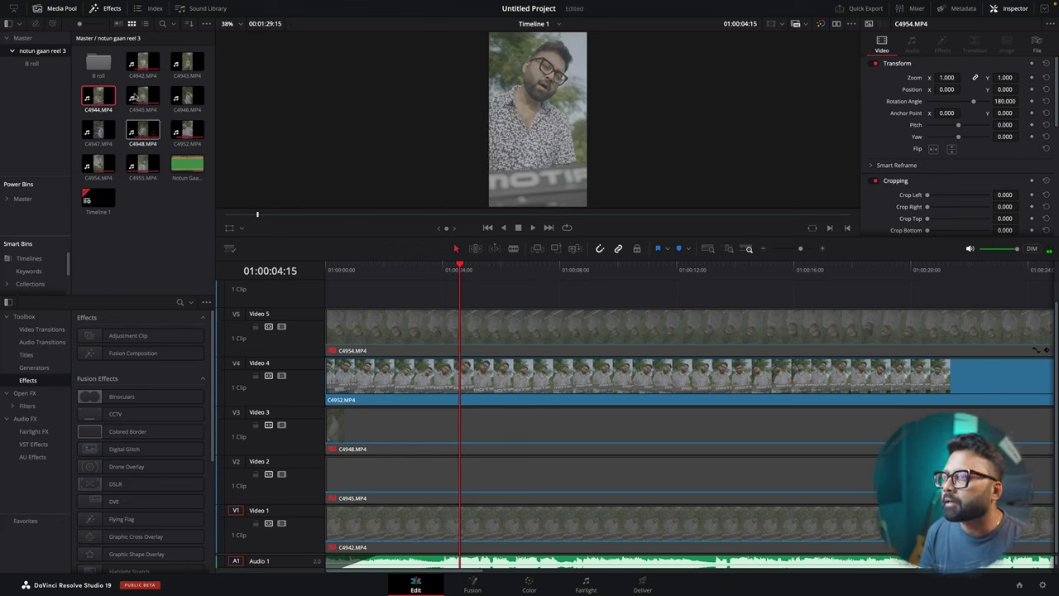
# Step: Preview C4949.MP4 from the B roll bin and mark the section from about 06:39:06:15 to 06:39:07:21
pyautogui.click(33, 63)
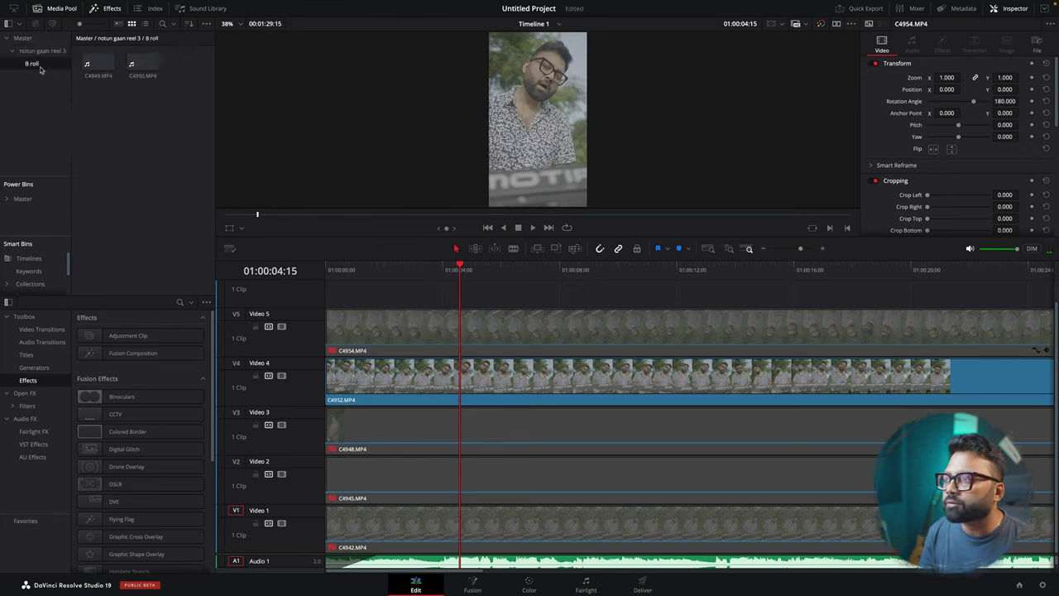
pyautogui.click(92, 64)
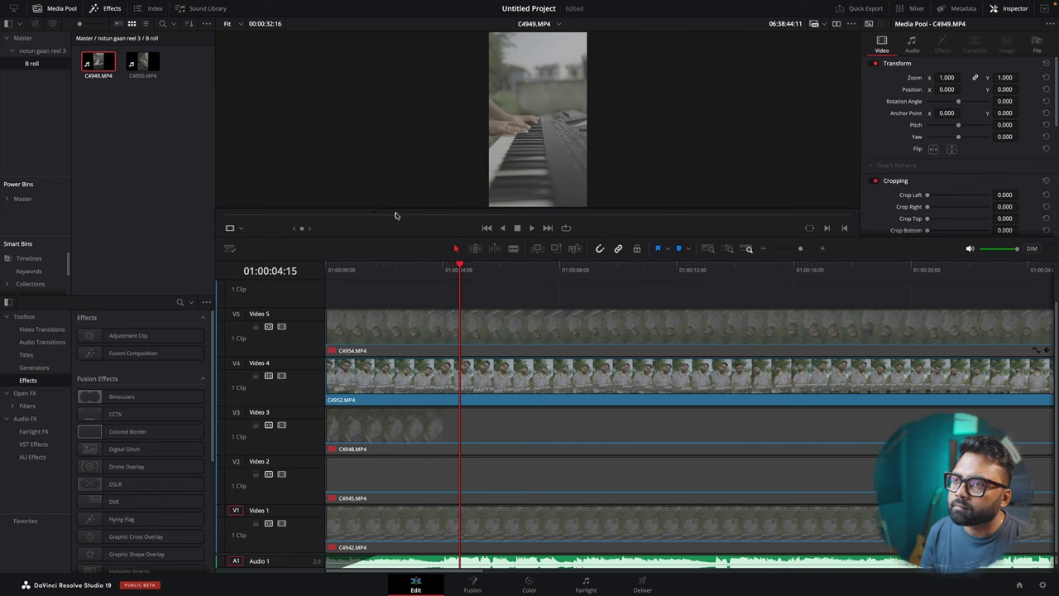
pyautogui.press('space')
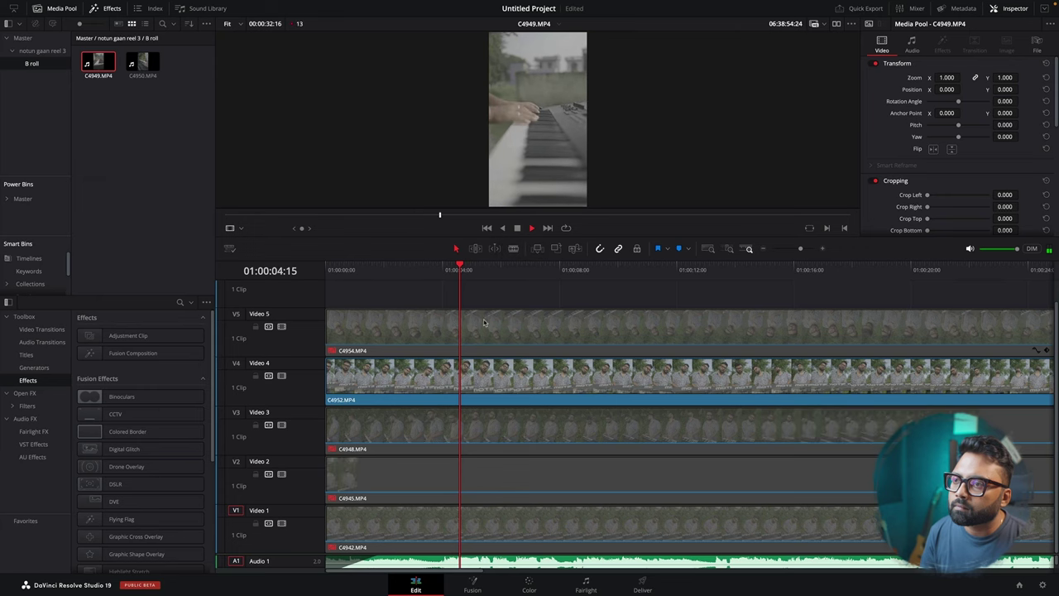
pyautogui.scroll(-2, 484, 323)
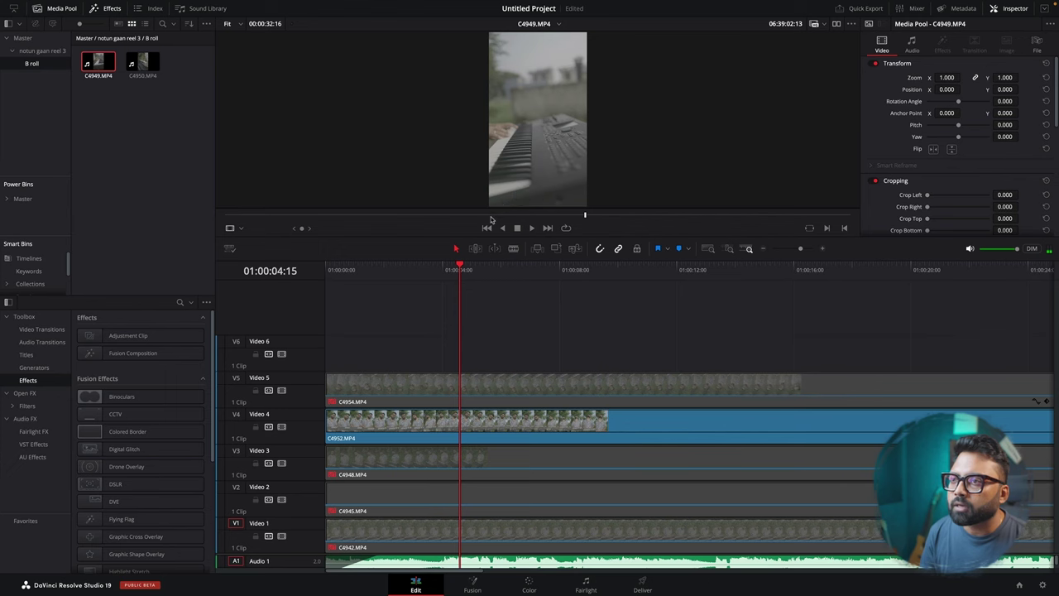
pyautogui.moveTo(482, 218); pyautogui.dragTo(663, 217)
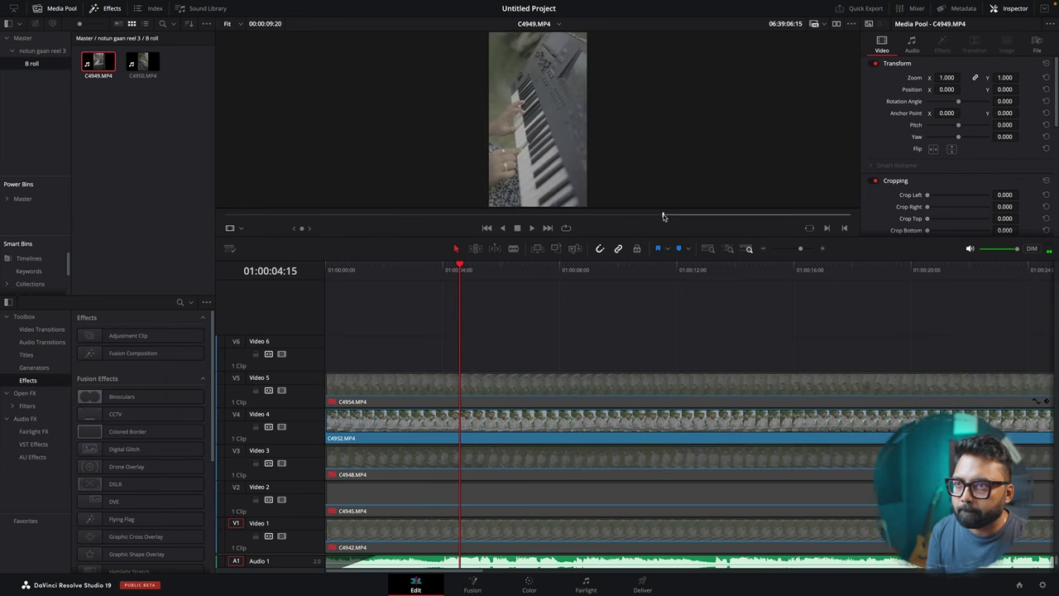
pyautogui.click(687, 214)
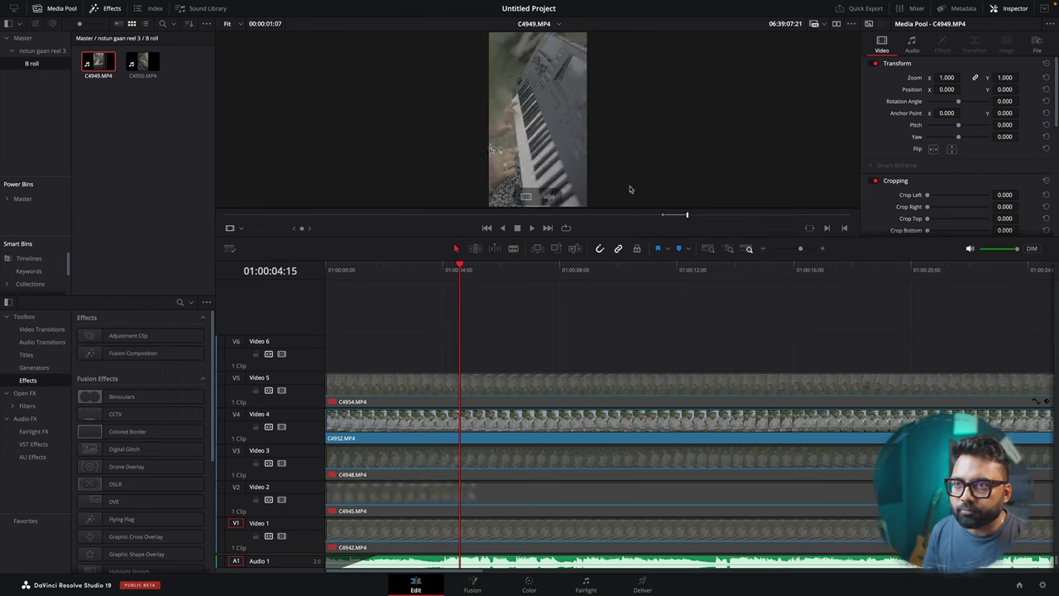
# Step: Place only the video of the marked C4949.MP4 section at the start of Video 6 and play it back
pyautogui.moveTo(523, 198); pyautogui.dragTo(304, 368)
pyautogui.press('Home')
pyautogui.press('space')
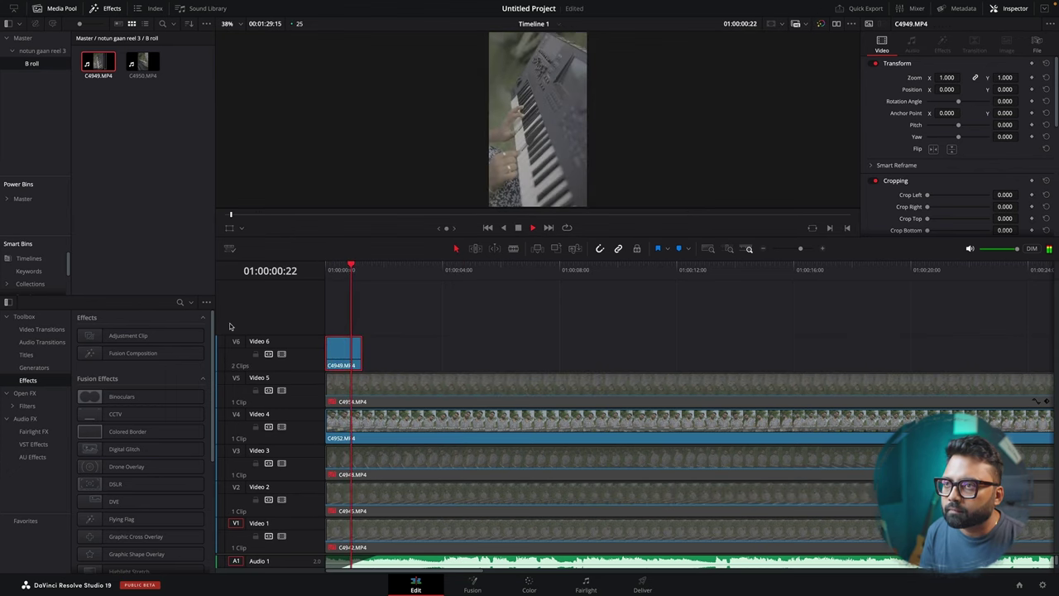
pyautogui.press('space')
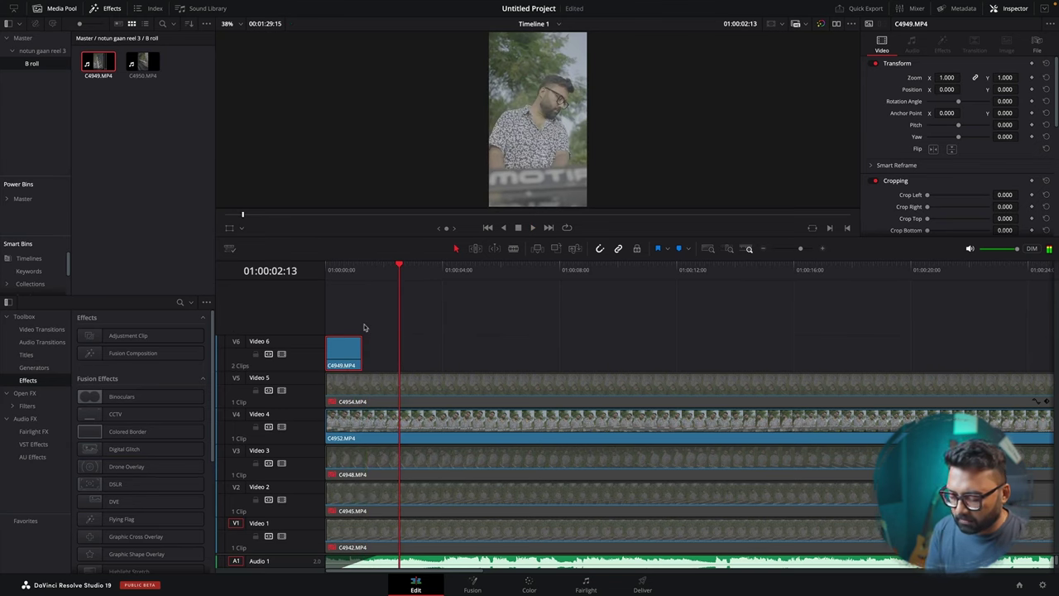
# Step: Extend the end of C4949.MP4 on Video 6 to make the clip about 2.6 seconds long
pyautogui.press('super+=')
pyautogui.press('super+=')
pyautogui.moveTo(471, 356); pyautogui.dragTo(633, 355)
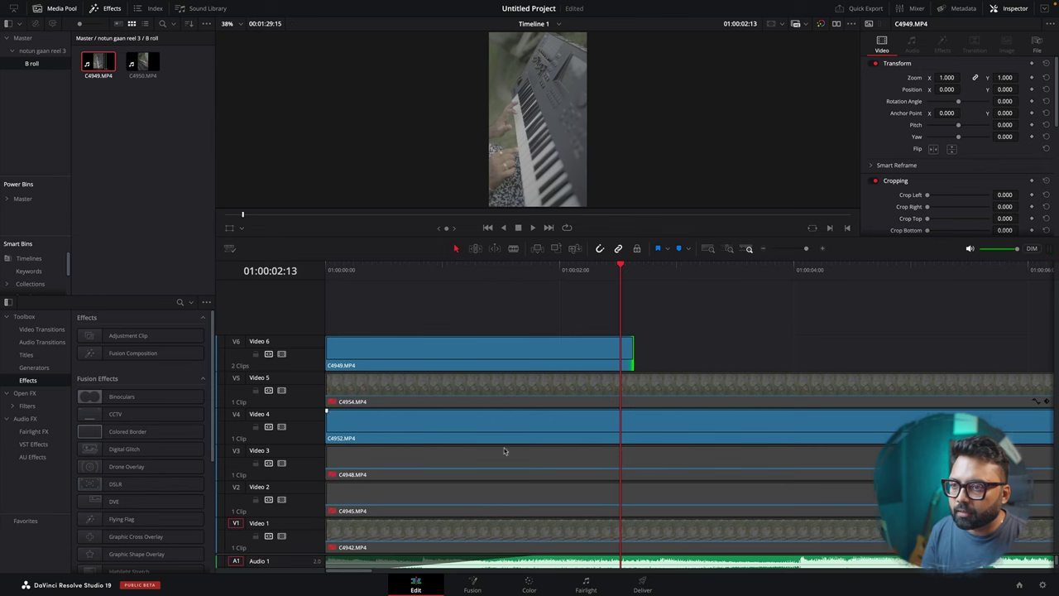
# Step: Adjust the song's fade-in on Audio 1 to about 1 second 9 frames and play the opening to check it
pyautogui.moveTo(544, 561); pyautogui.dragTo(412, 570)
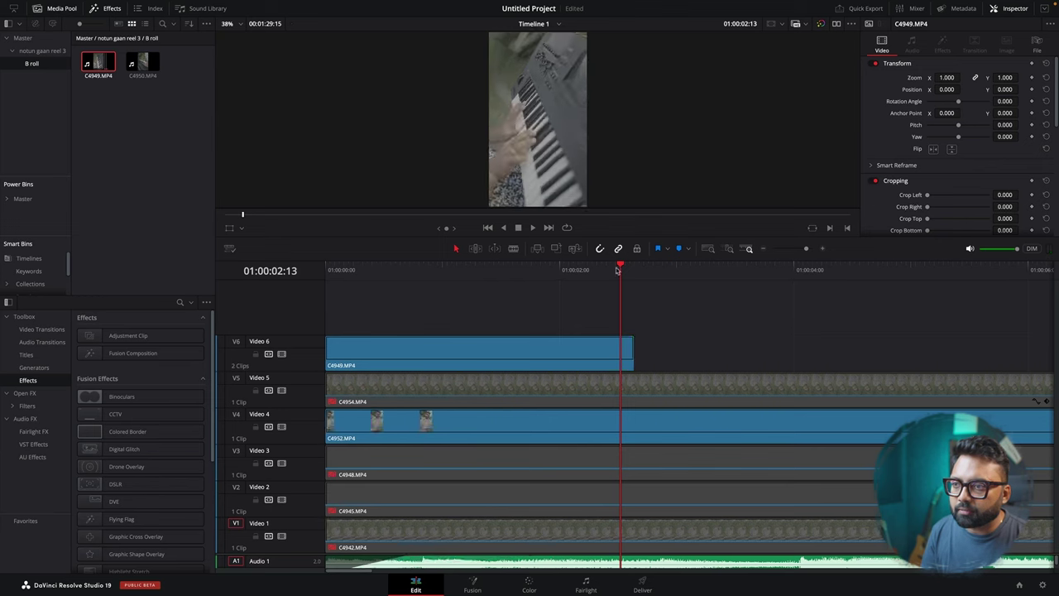
pyautogui.moveTo(619, 267); pyautogui.dragTo(325, 273)
pyautogui.press('space')
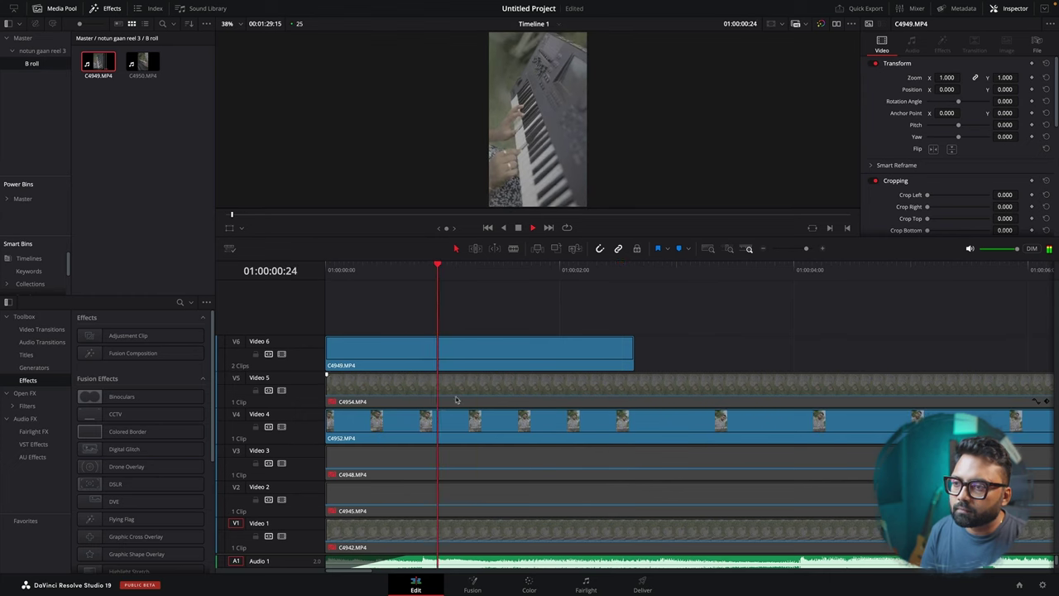
pyautogui.press('space')
pyautogui.moveTo(410, 559); pyautogui.dragTo(489, 552)
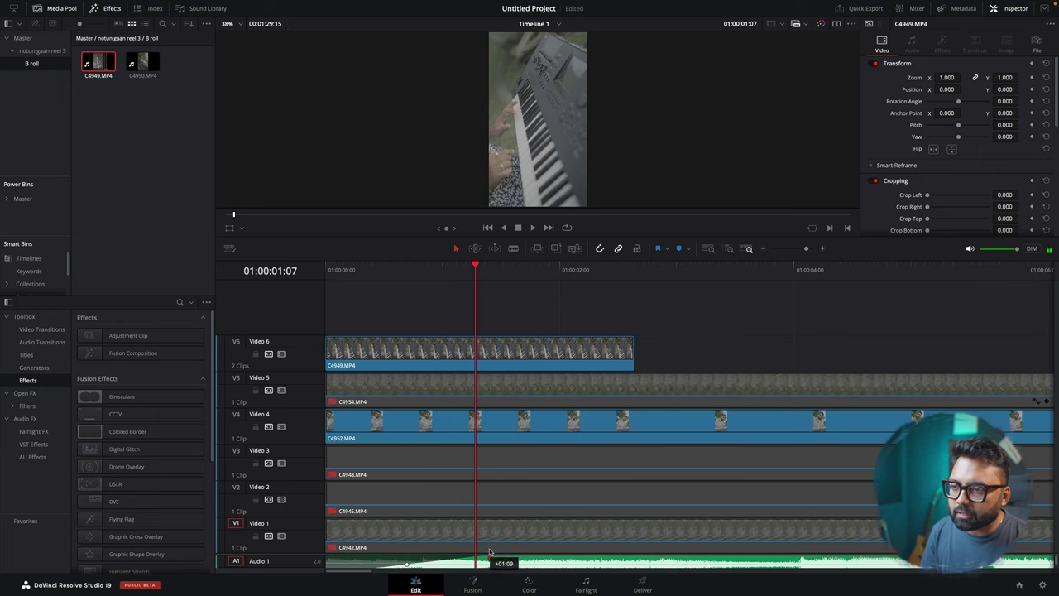
pyautogui.press('Home')
pyautogui.press('space')
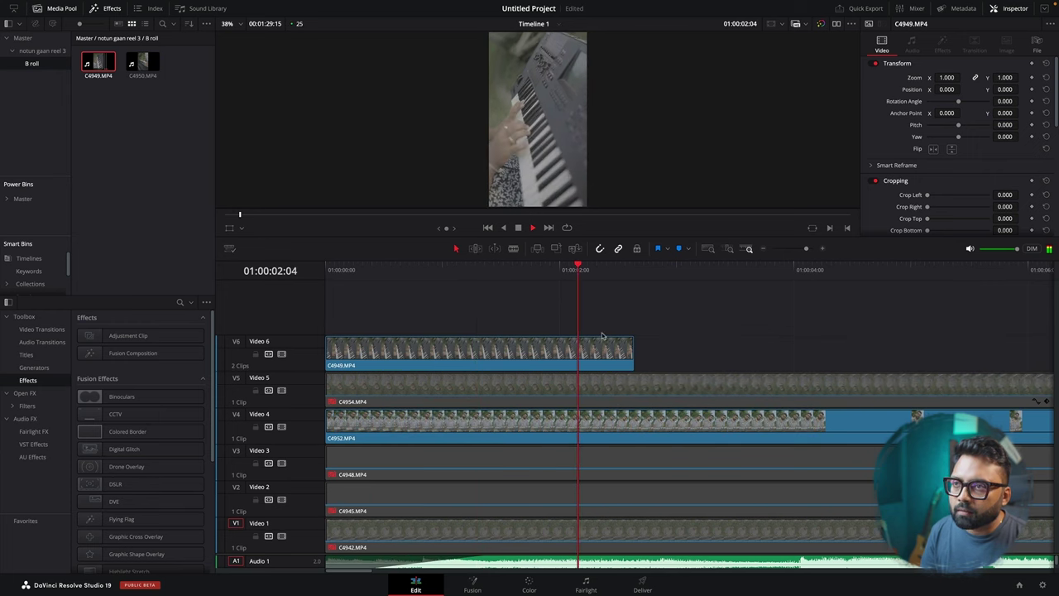
pyautogui.press('space')
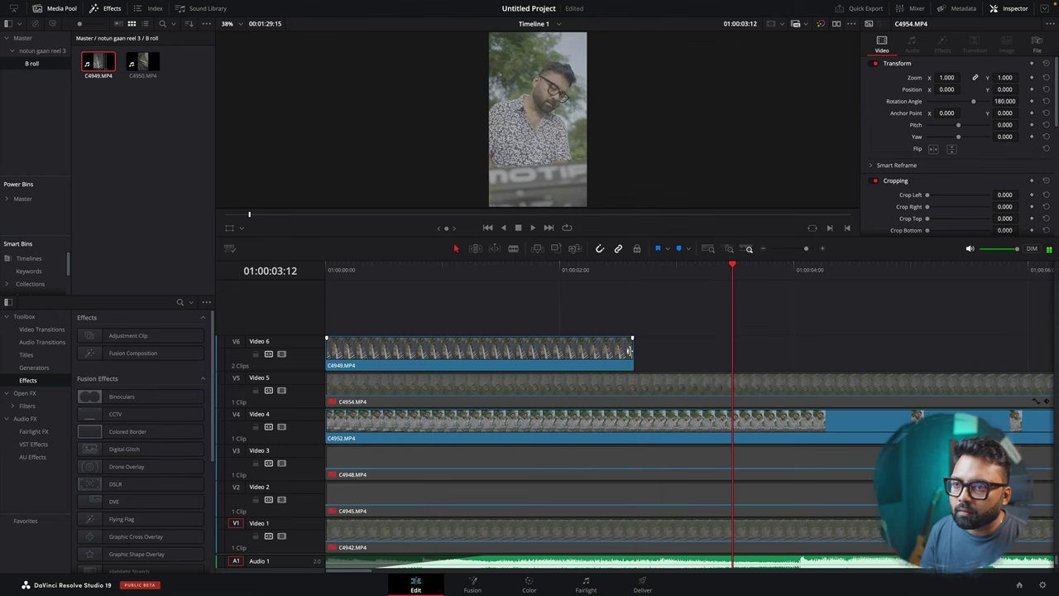
# Step: Extend C4949.MP4 slightly with a Cross Dissolve about 1.5 seconds long at its end, and play the transition
pyautogui.moveTo(629, 351); pyautogui.dragTo(653, 351)
pyautogui.hotkey('ctrl', 't')
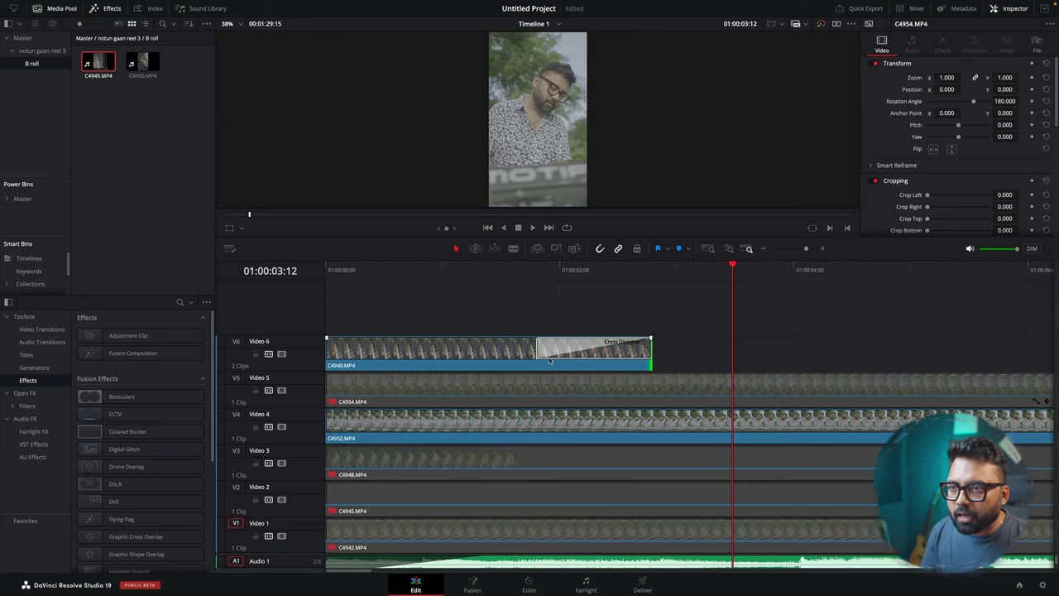
pyautogui.moveTo(540, 356); pyautogui.dragTo(480, 368)
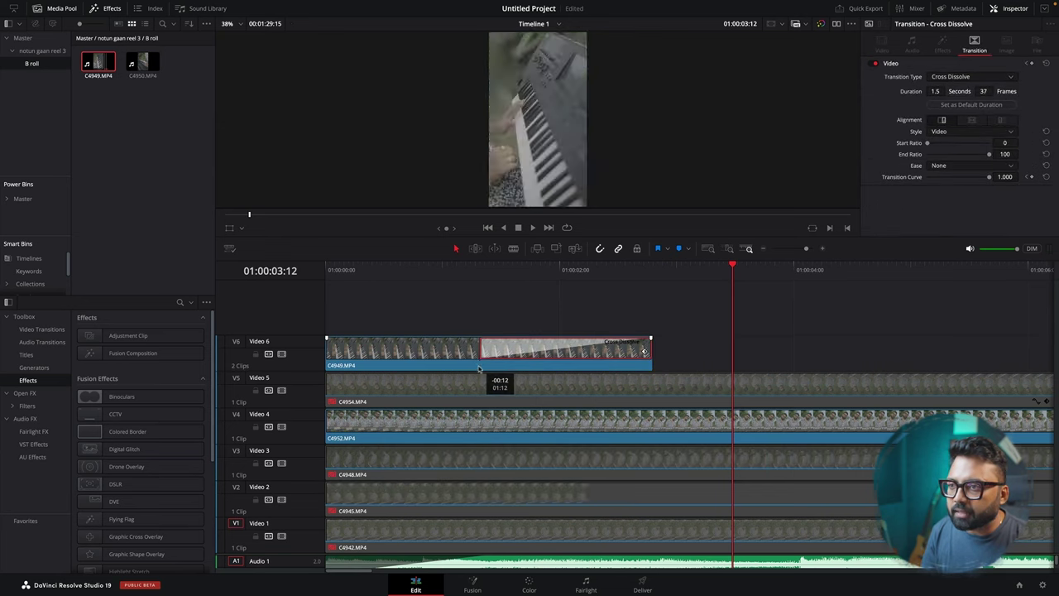
pyautogui.click(512, 275)
pyautogui.press('Home')
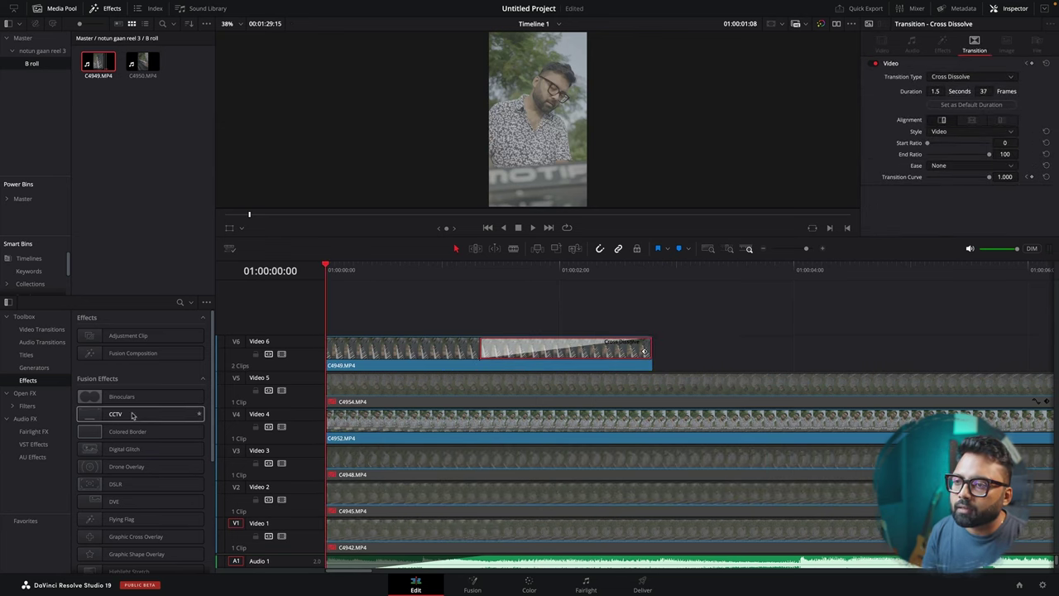
pyautogui.press('space')
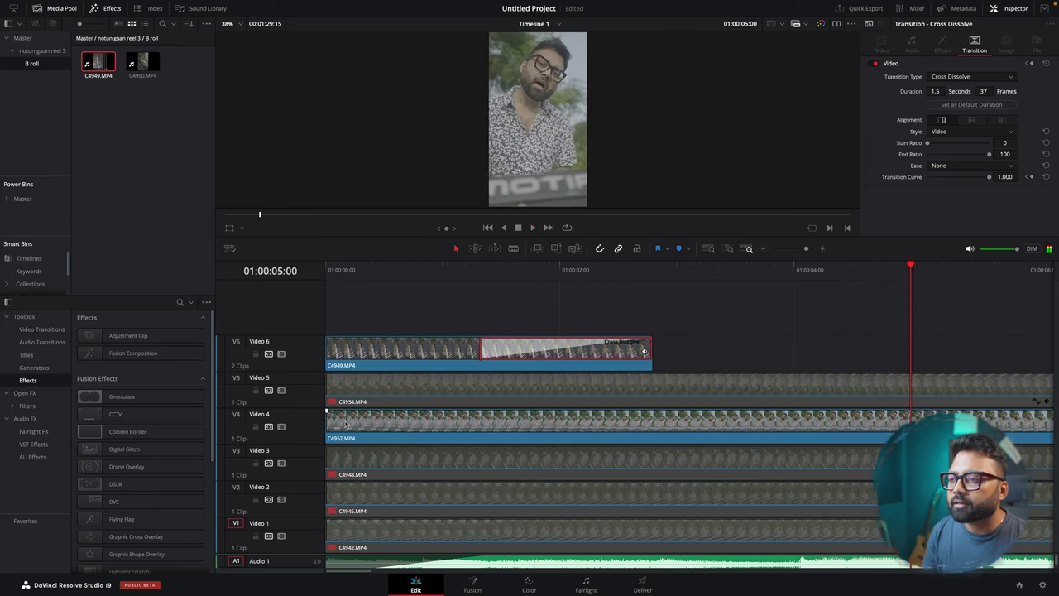
# Step: Trim the start of C4952.MP4 on Video 4 to where the Cross Dissolve begins, and play the opening
pyautogui.moveTo(329, 423); pyautogui.dragTo(481, 421)
pyautogui.scroll(-3, 513, 392)
pyautogui.scroll(-5, 513, 392)
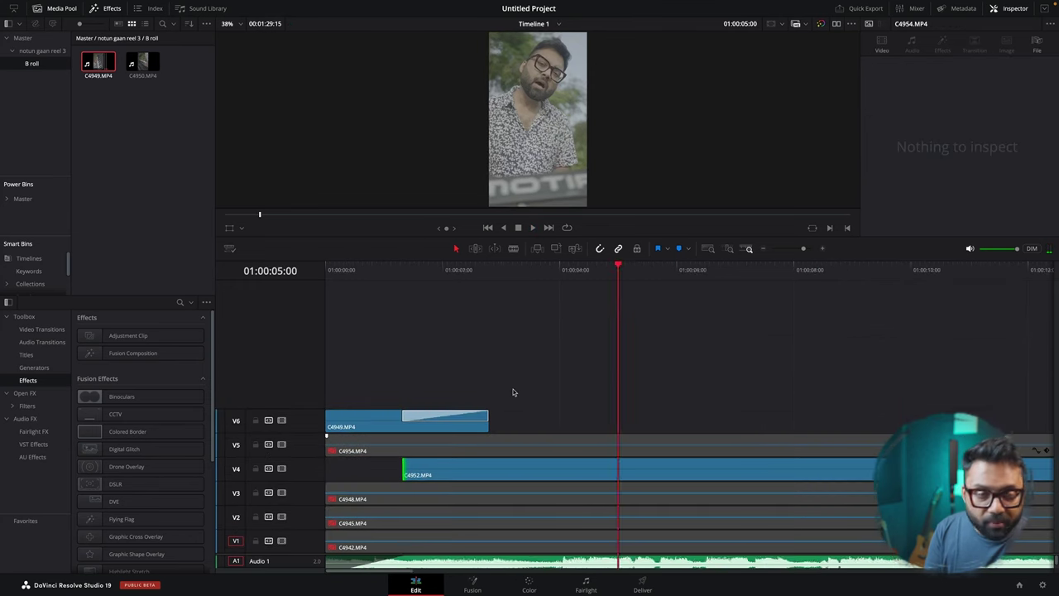
pyautogui.moveTo(444, 275); pyautogui.dragTo(235, 339)
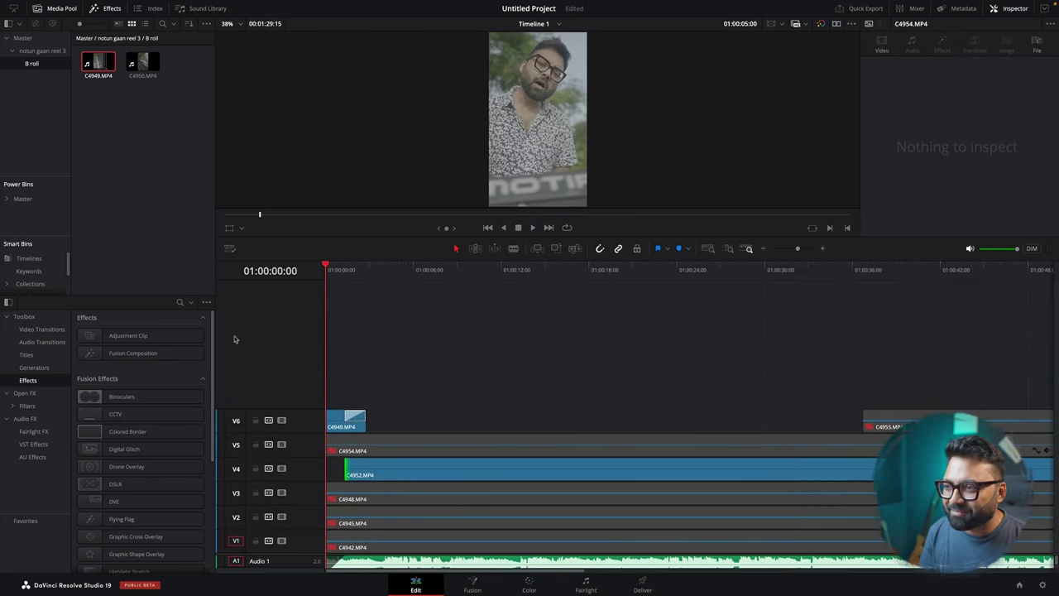
pyautogui.click(346, 445)
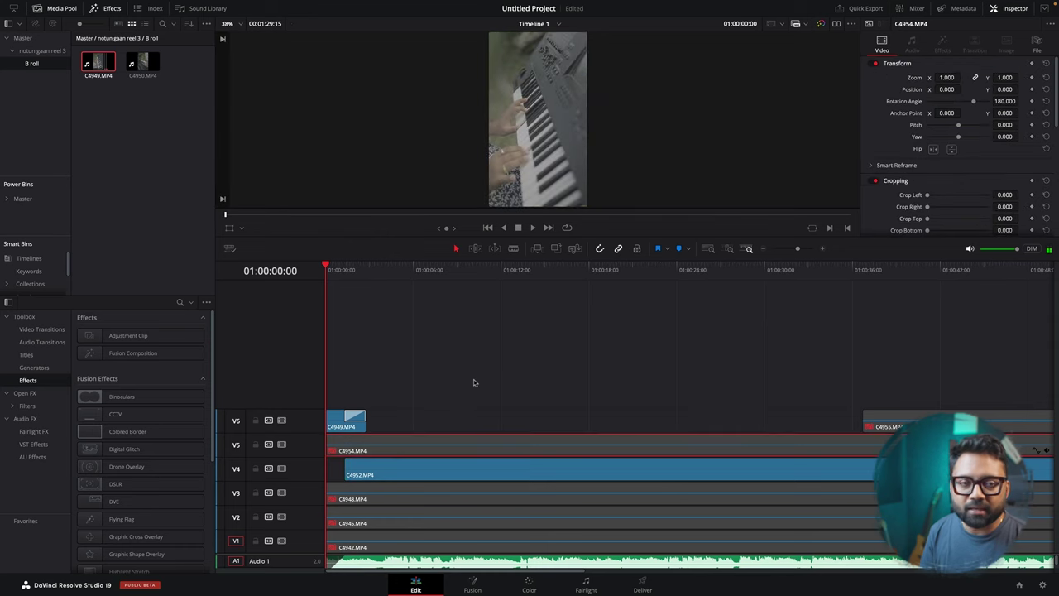
pyautogui.press('space')
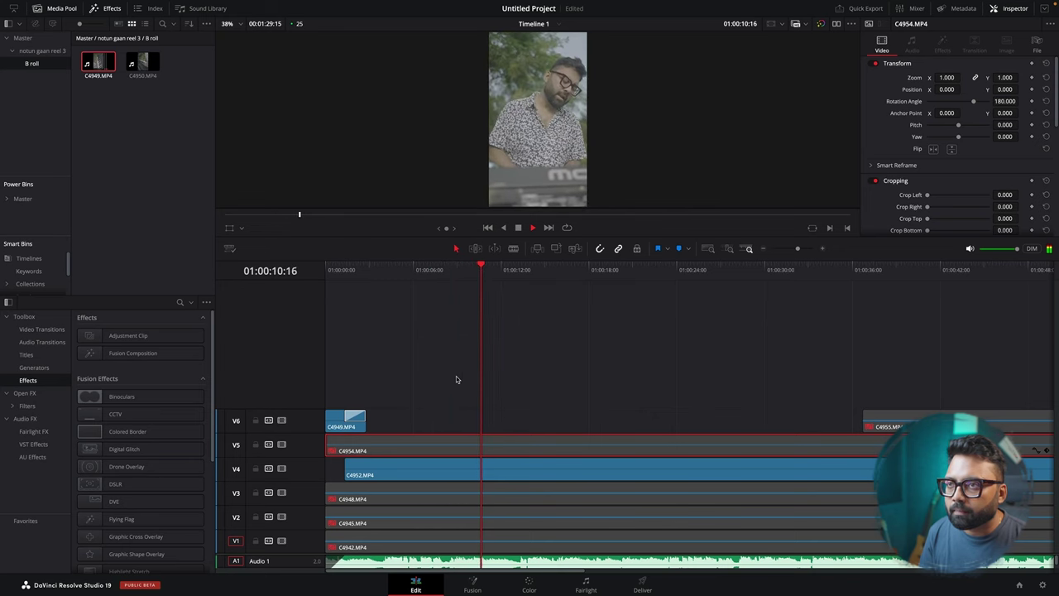
pyautogui.press('space')
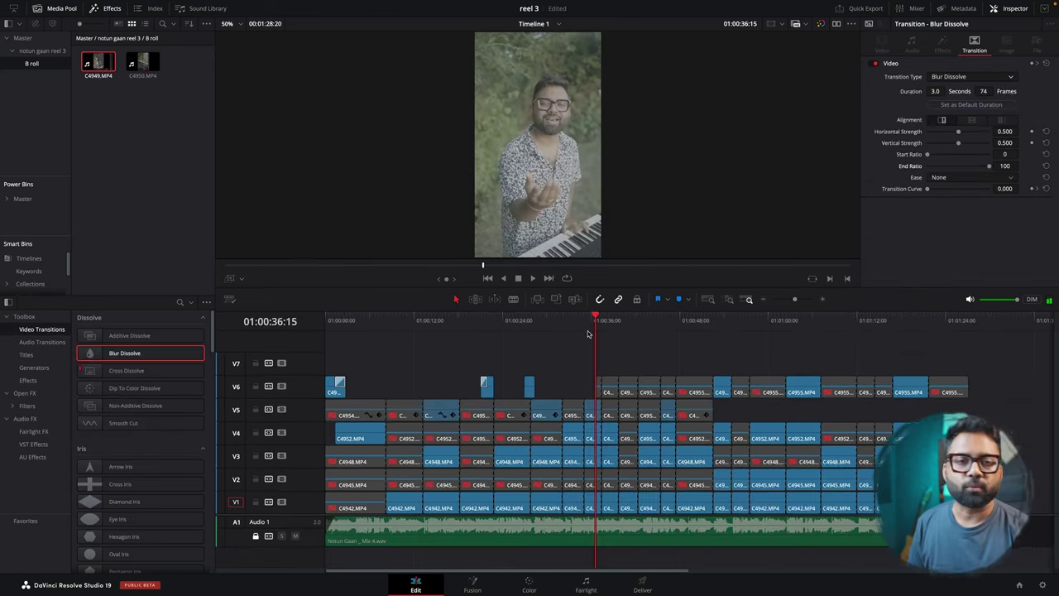
# Step: Move to 01:00:21:01 in the fully cut timeline and open that shot for color grading
pyautogui.hotkey('shift', 'z')
pyautogui.hotkey('shift', 'z')
pyautogui.moveTo(589, 317); pyautogui.dragTo(480, 330)
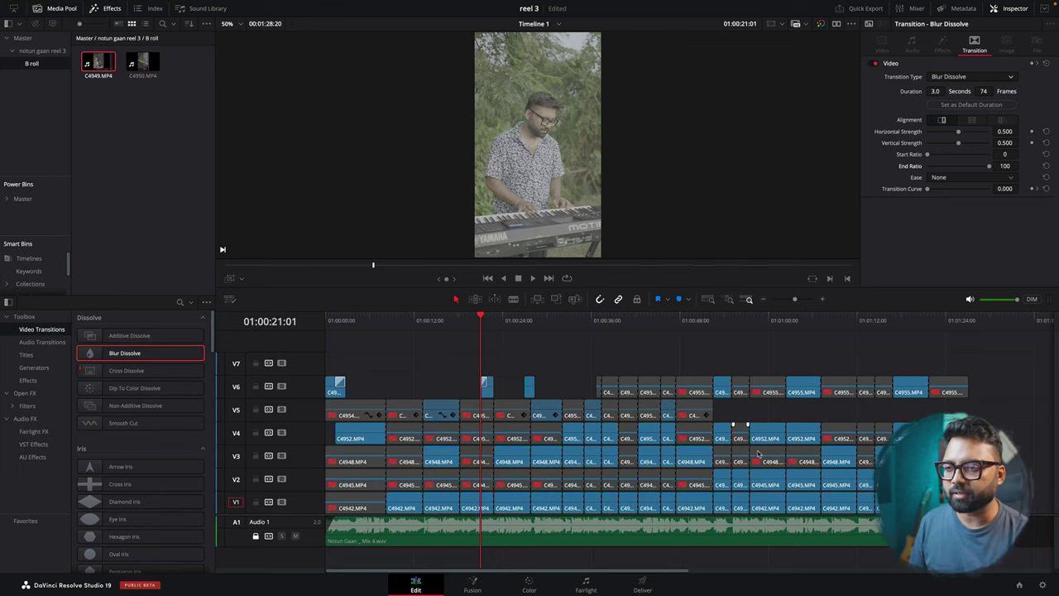
pyautogui.click(553, 586)
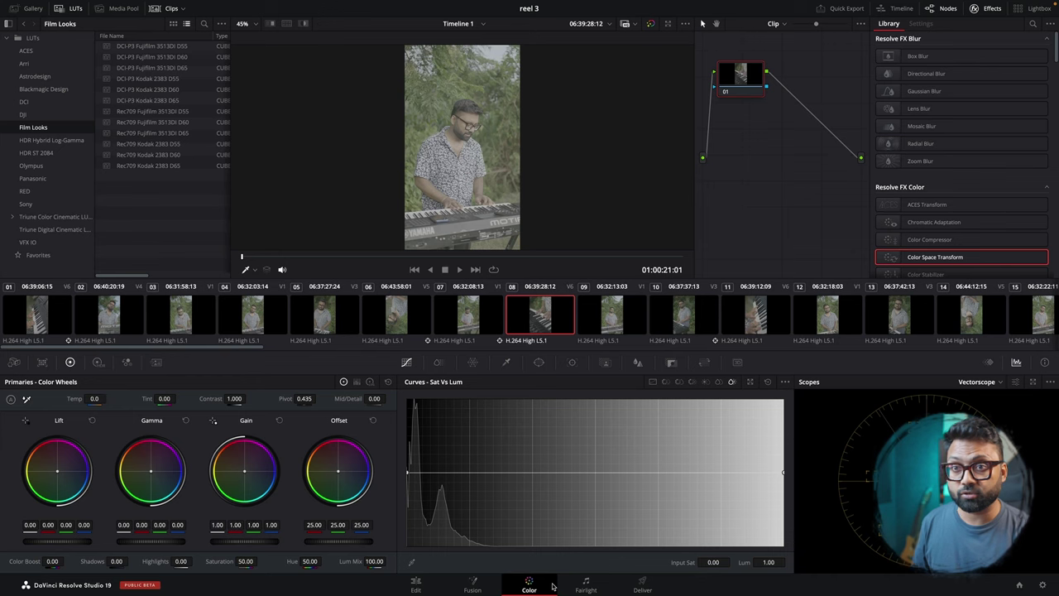
# Step: Switch the node graph from Clip to Timeline level and add a Color Space Transform node connected from input to output
pyautogui.click(775, 24)
pyautogui.click(788, 47)
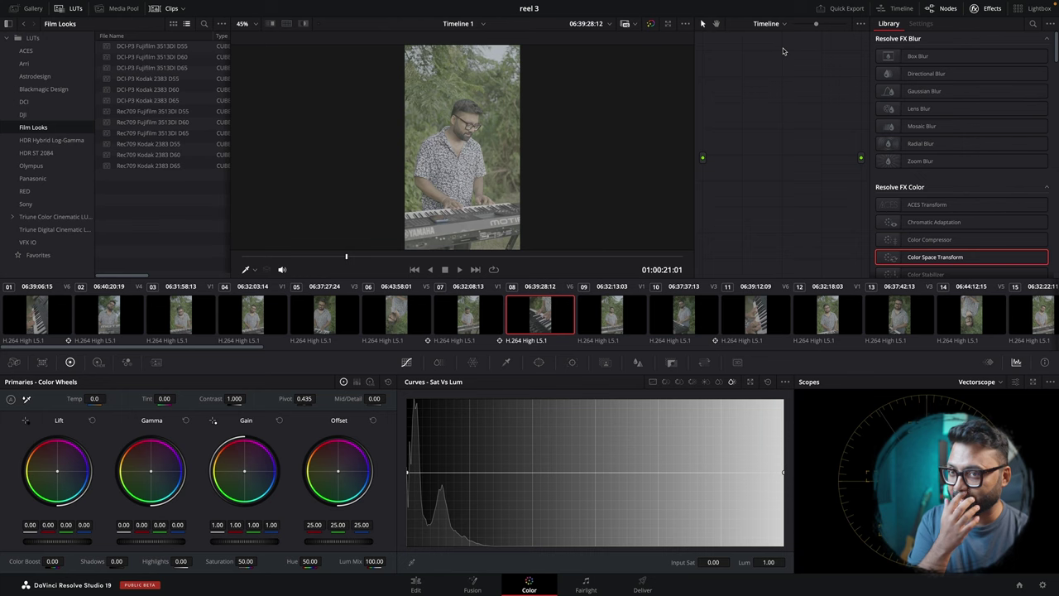
pyautogui.moveTo(910, 256)
pyautogui.mouseDown()
pyautogui.moveTo(795, 151)
pyautogui.moveTo(774, 150)
pyautogui.mouseUp()
pyautogui.moveTo(702, 157); pyautogui.dragTo(861, 157)
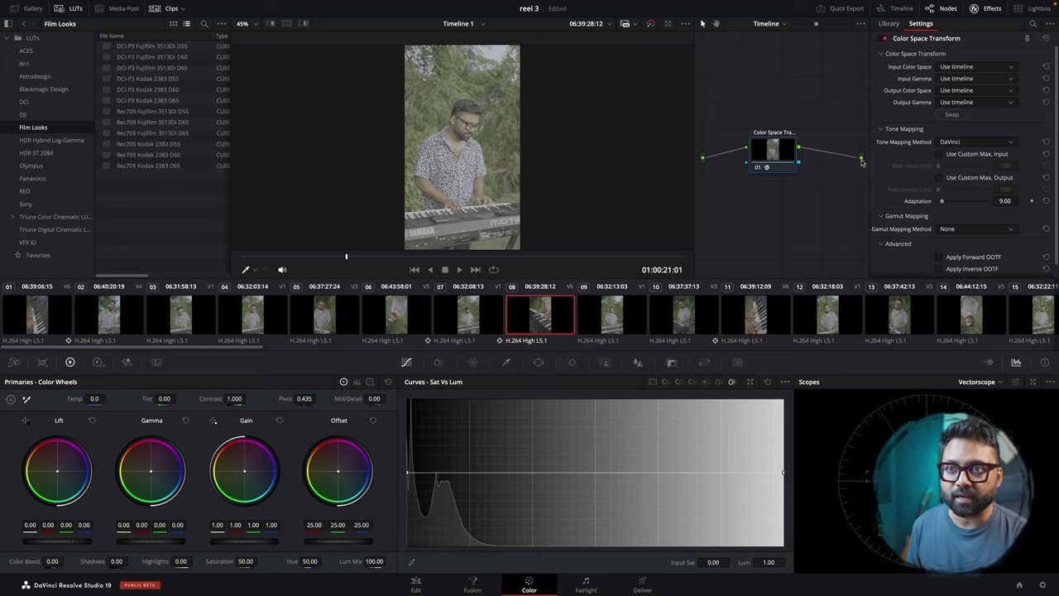
# Step: Set the Color Space Transform's input color space to Sony S-Gamut3.Cine and its input gamma to Sony S-Log3
pyautogui.click(984, 66)
pyautogui.press('s')
pyautogui.press('s')
pyautogui.press('s')
pyautogui.press('s')
pyautogui.press('Return')
pyautogui.click(979, 79)
pyautogui.scroll(-10, 980, 78)
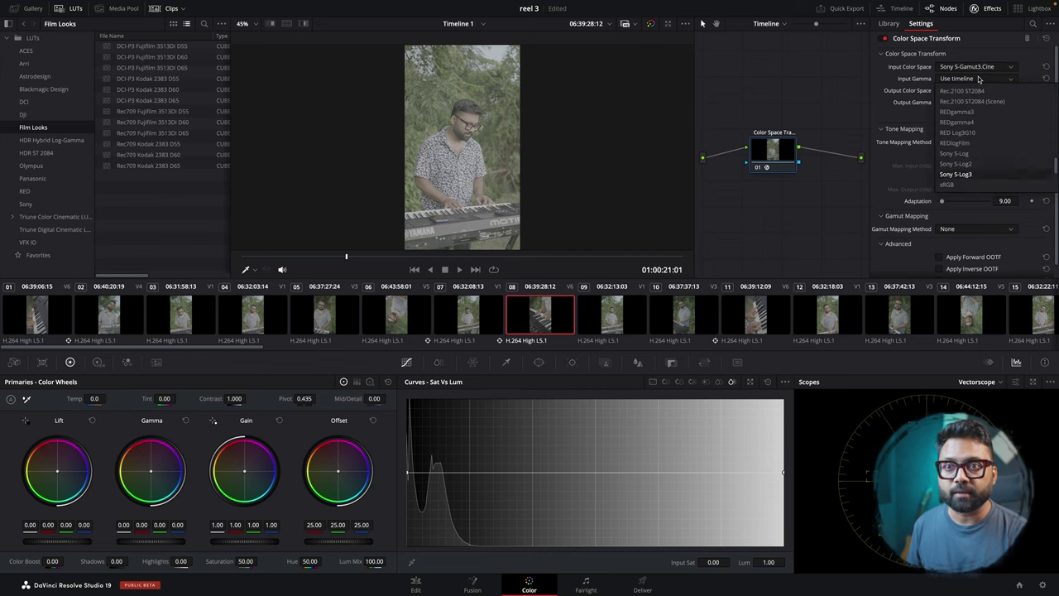
pyautogui.press('Return')
# Step: Set the Color Space Transform's output color space to Rec.709 and its output gamma to Rec.709-A
pyautogui.click(990, 91)
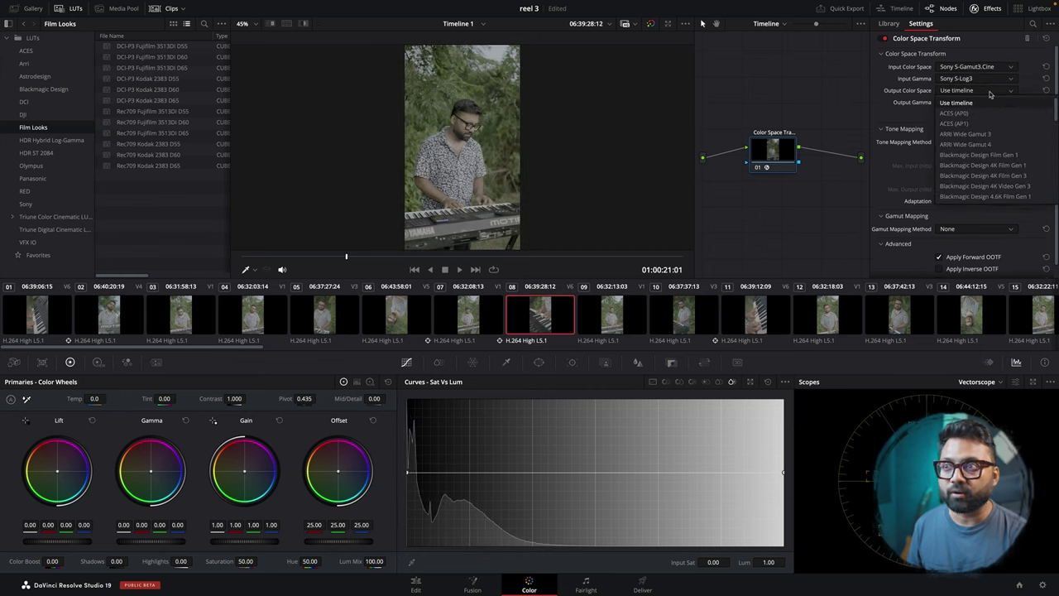
pyautogui.write('rec.709')
pyautogui.press('Return')
pyautogui.click(988, 106)
pyautogui.press('r')
pyautogui.press('Down')
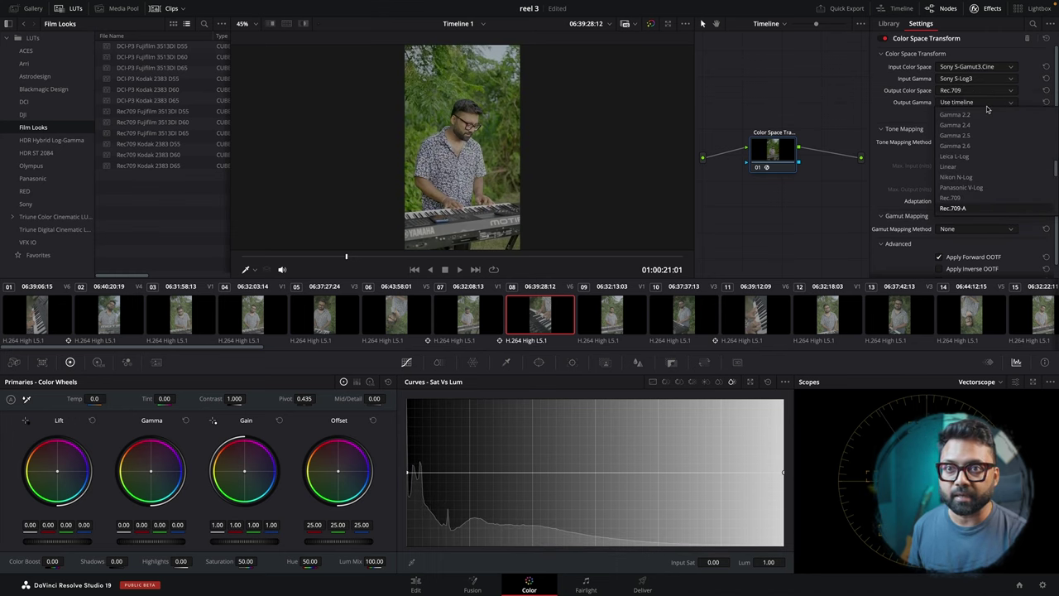
pyautogui.press('Return')
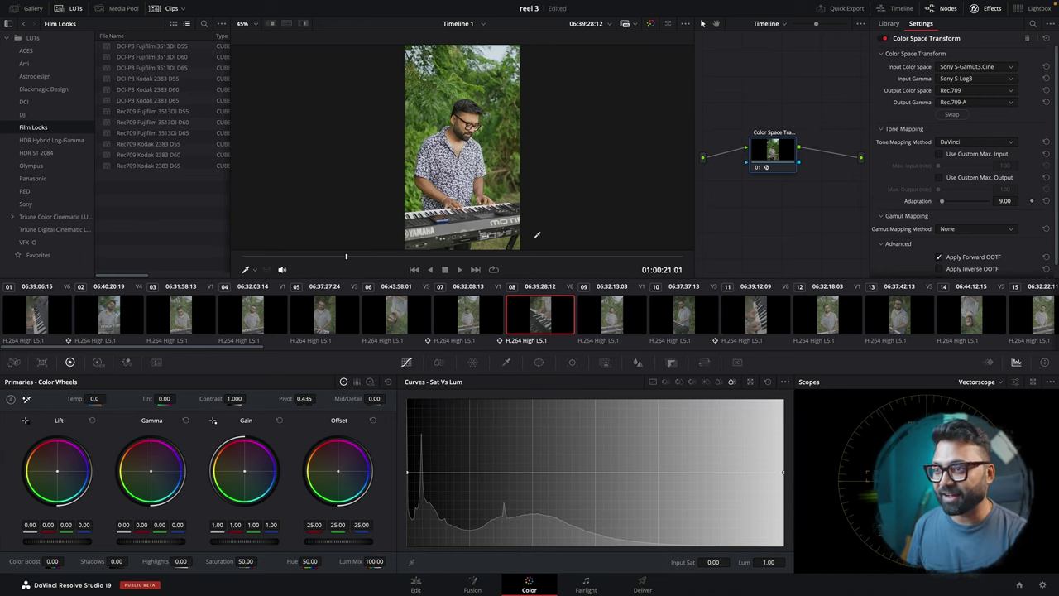
# Step: Play the graded reel full screen from its opening keyboard shot
pyautogui.press('super+f')
pyautogui.moveTo(444, 536); pyautogui.dragTo(278, 553)
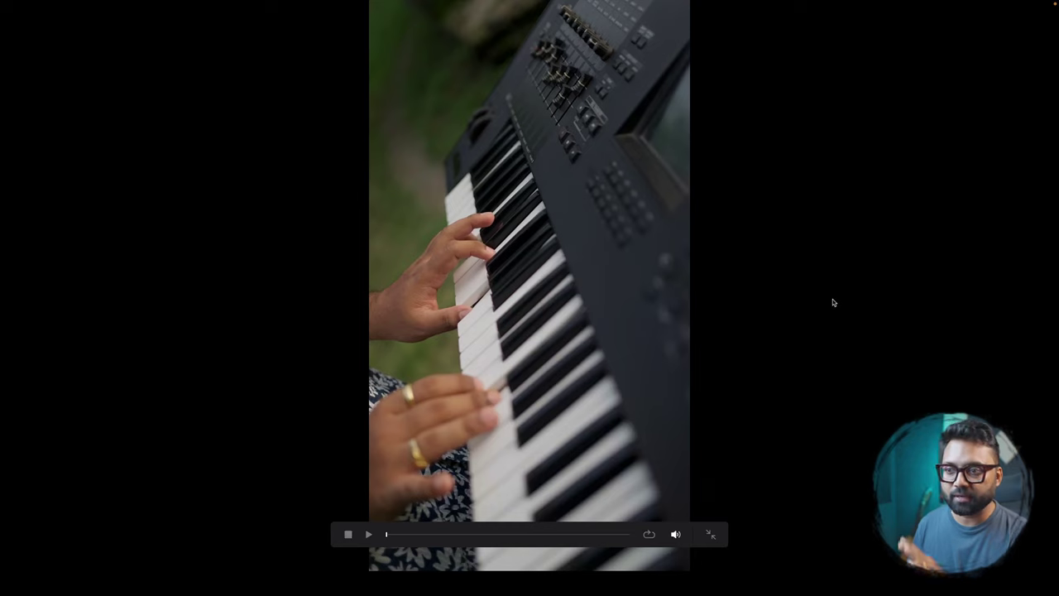
pyautogui.press('space')
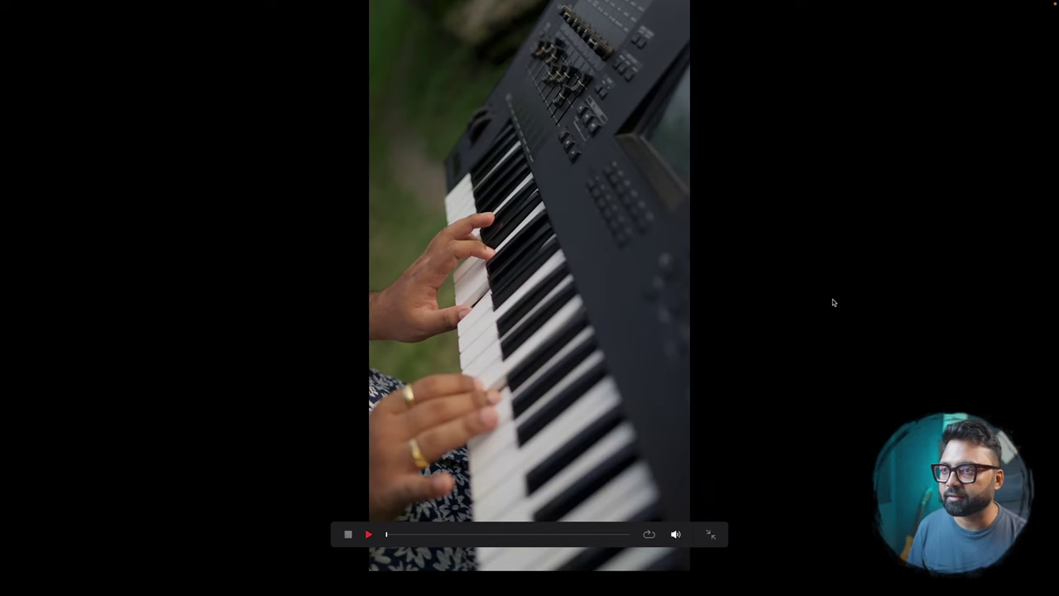
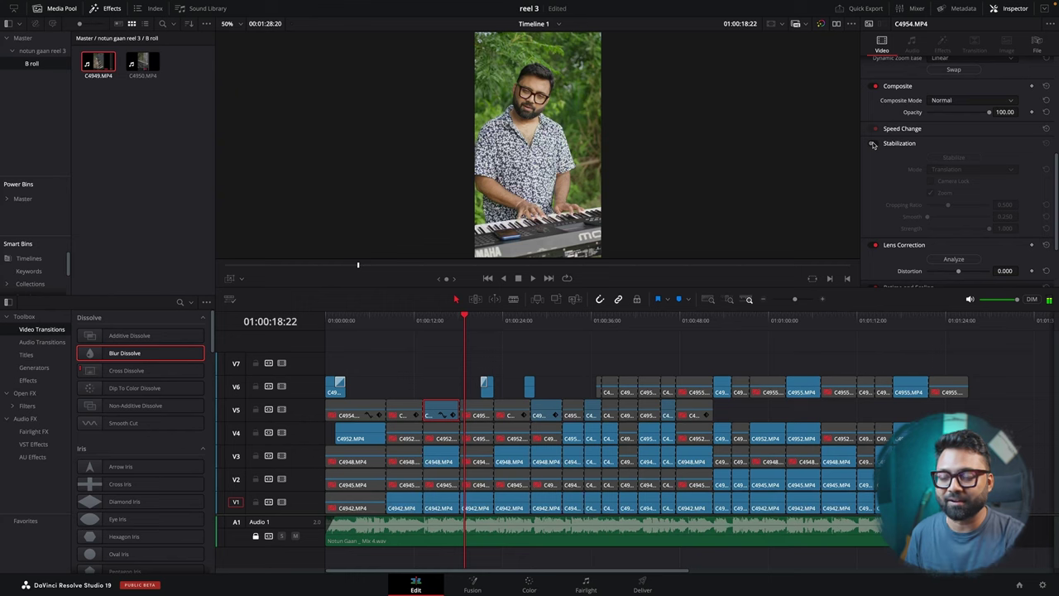
# Step: Turn on Stabilization for the selected C4954.MP4 clip on Video 5, and play the shot around 01:01:19
pyautogui.click(873, 144)
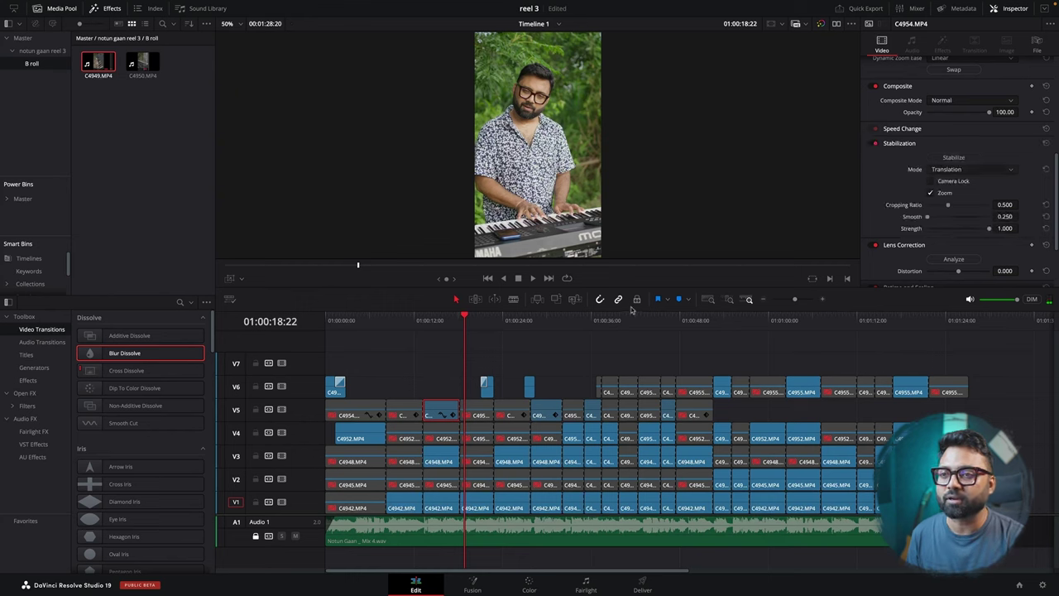
pyautogui.click(896, 323)
pyautogui.press('space')
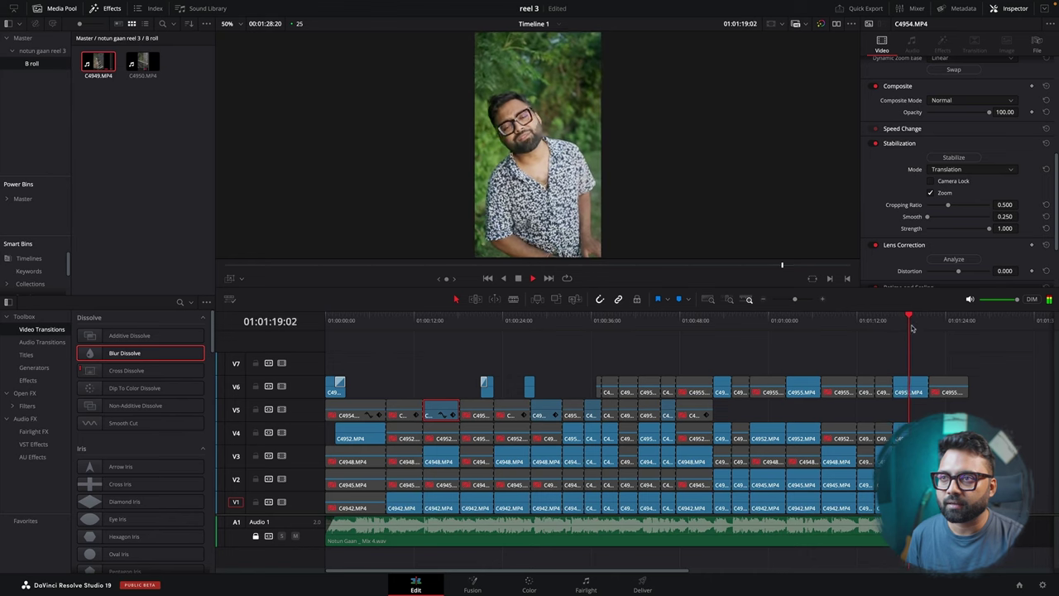
pyautogui.press('space')
# Step: Try stabilizing the C4955.MP4 clip near 01:01:20 on Video 6 in Translation mode, and play it from its start
pyautogui.click(915, 392)
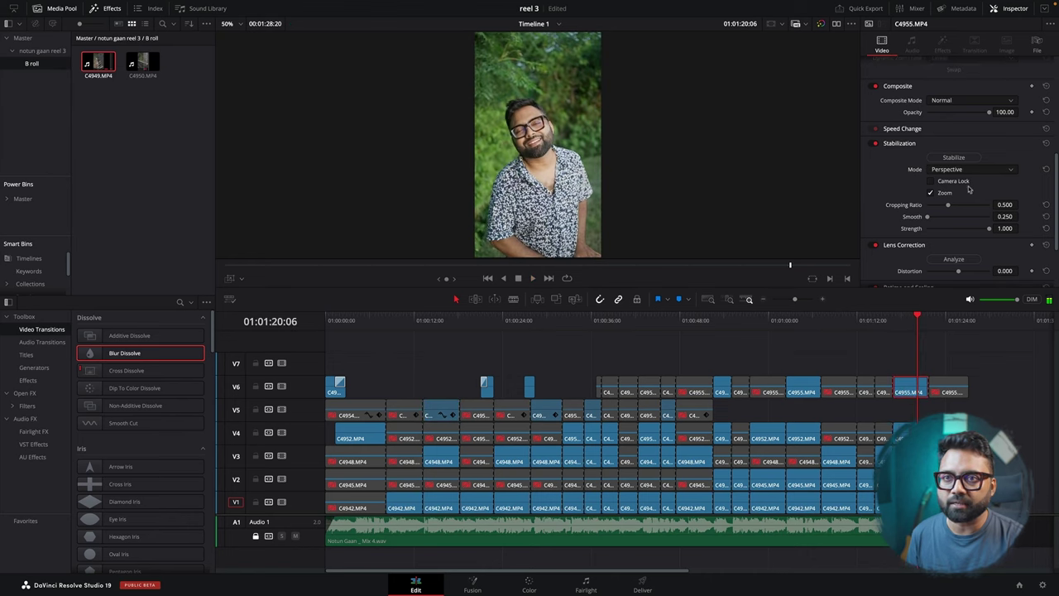
pyautogui.click(956, 157)
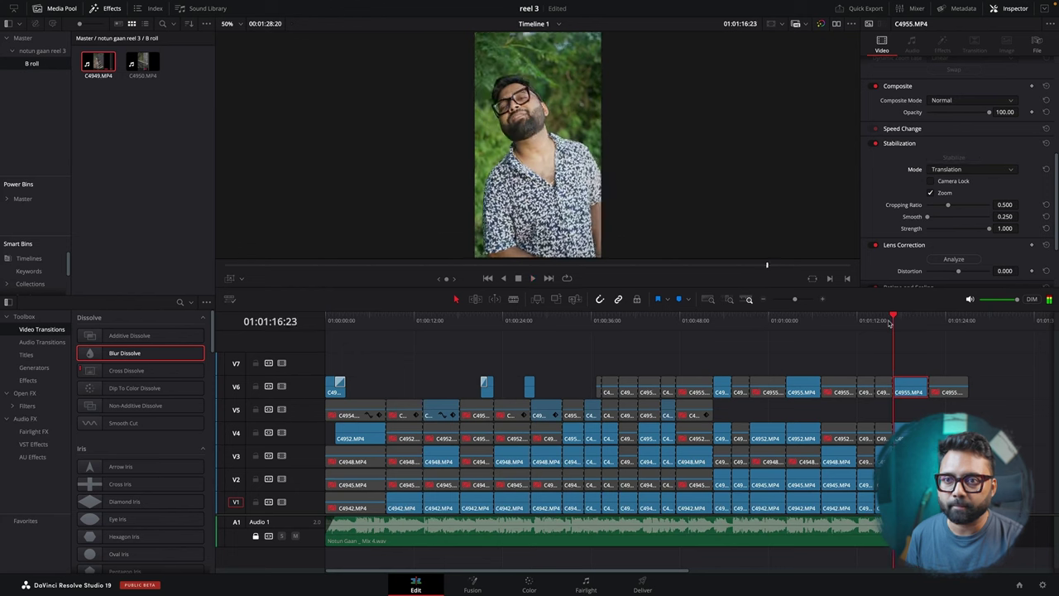
pyautogui.click(897, 321)
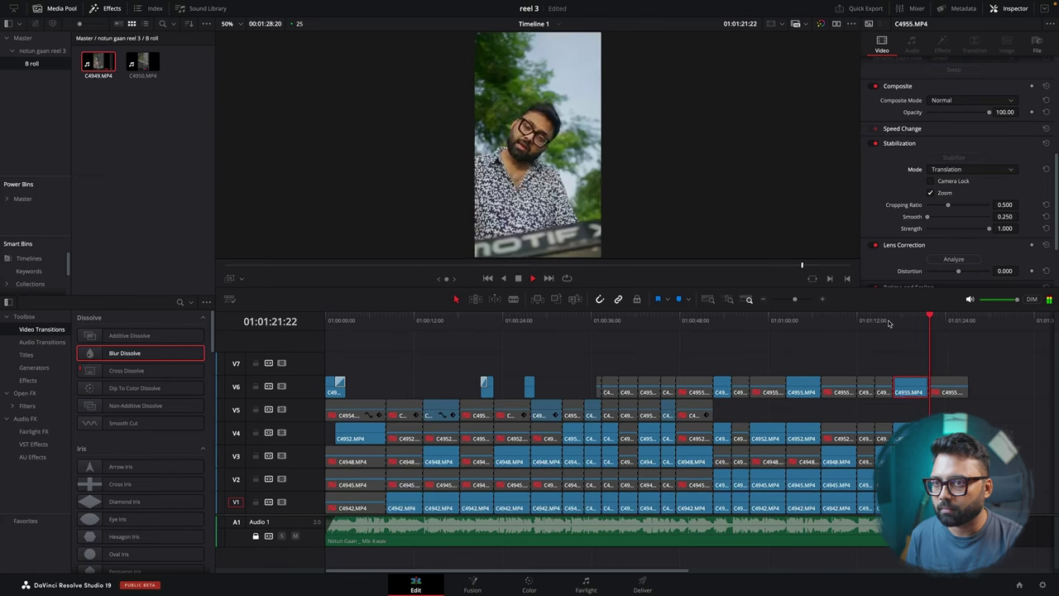
# Step: Try stabilizing the same C4955.MP4 clip in Similarity mode, and play it from its start
pyautogui.click(915, 320)
pyautogui.click(957, 169)
pyautogui.click(944, 192)
pyautogui.click(954, 157)
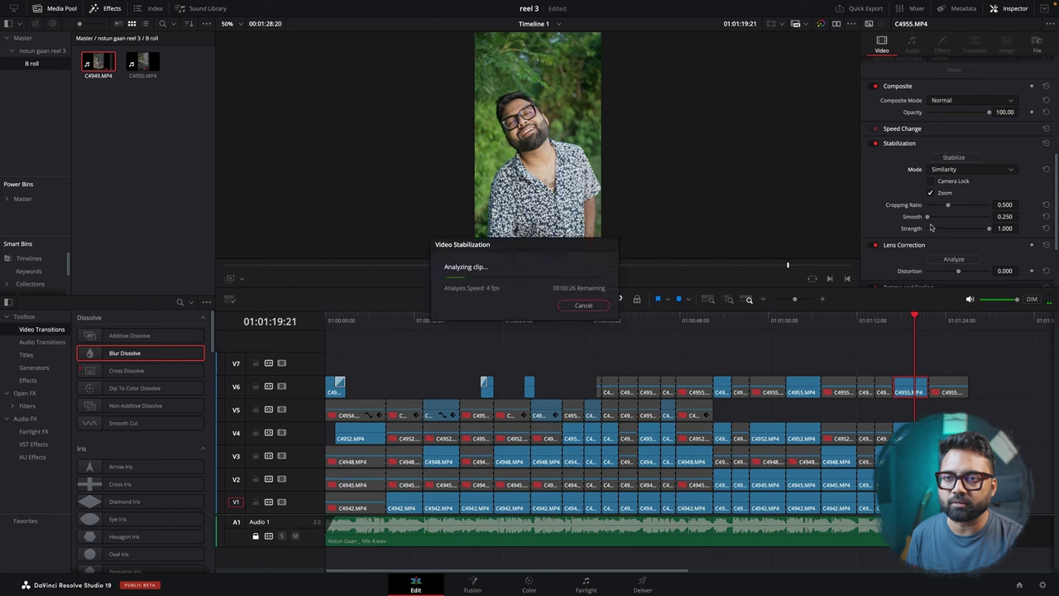
pyautogui.click(888, 321)
pyautogui.press('space')
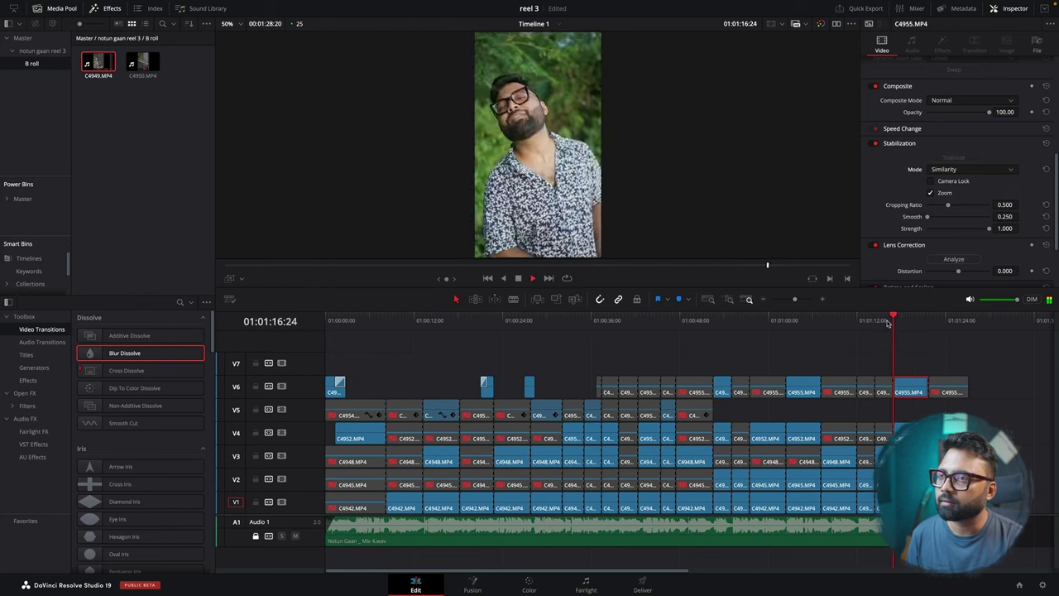
# Step: Try stabilizing C4955.MP4 in Perspective mode, and play the shot again
pyautogui.click(967, 171)
pyautogui.click(964, 180)
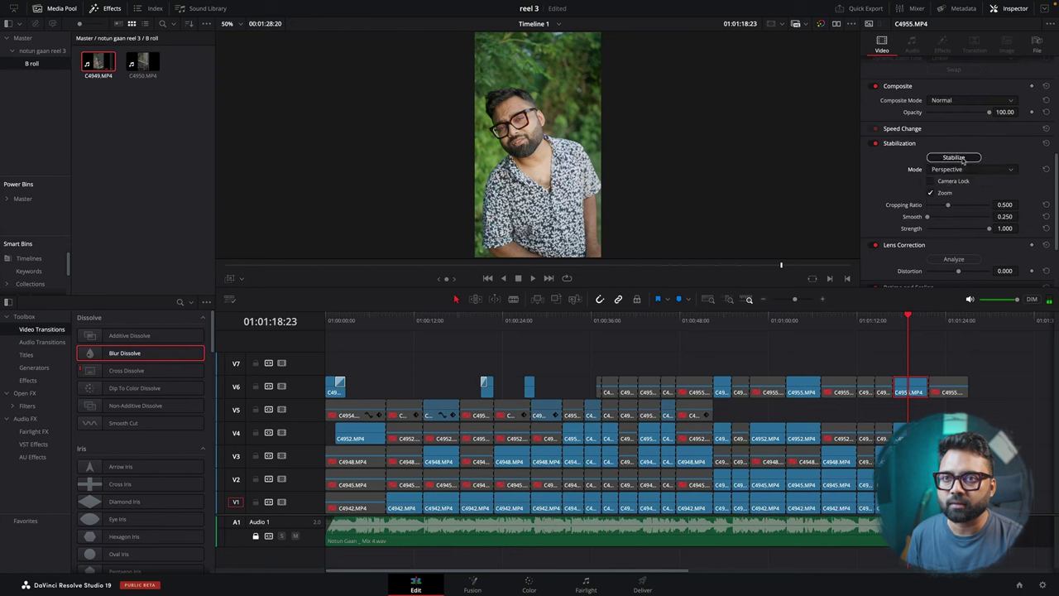
pyautogui.click(964, 159)
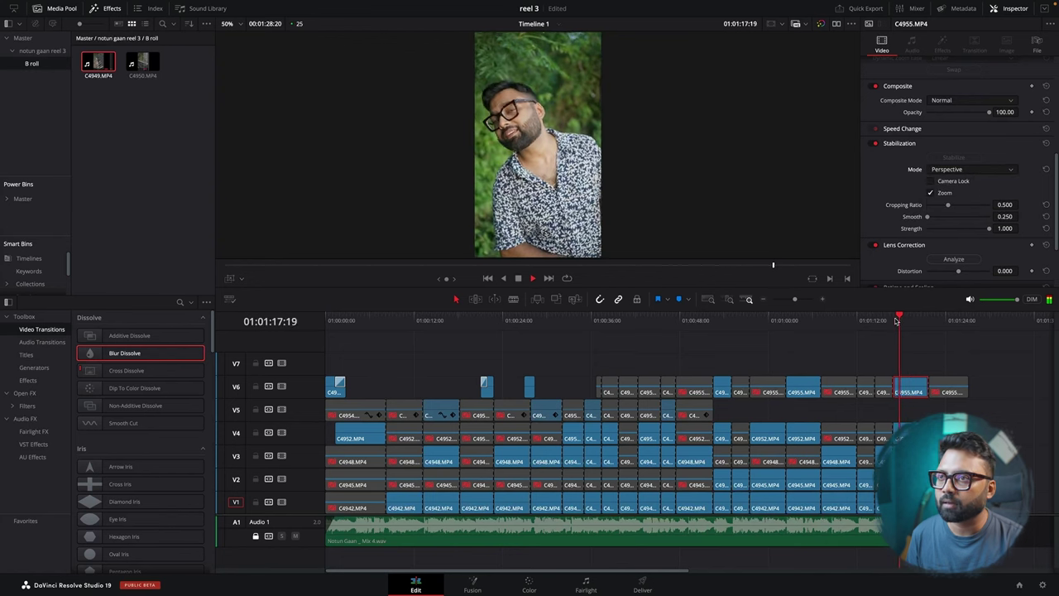
# Step: Return C4955.MP4 to Translation mode, analyze its stabilization again, and replay the shot
pyautogui.click(974, 169)
pyautogui.click(960, 203)
pyautogui.click(960, 157)
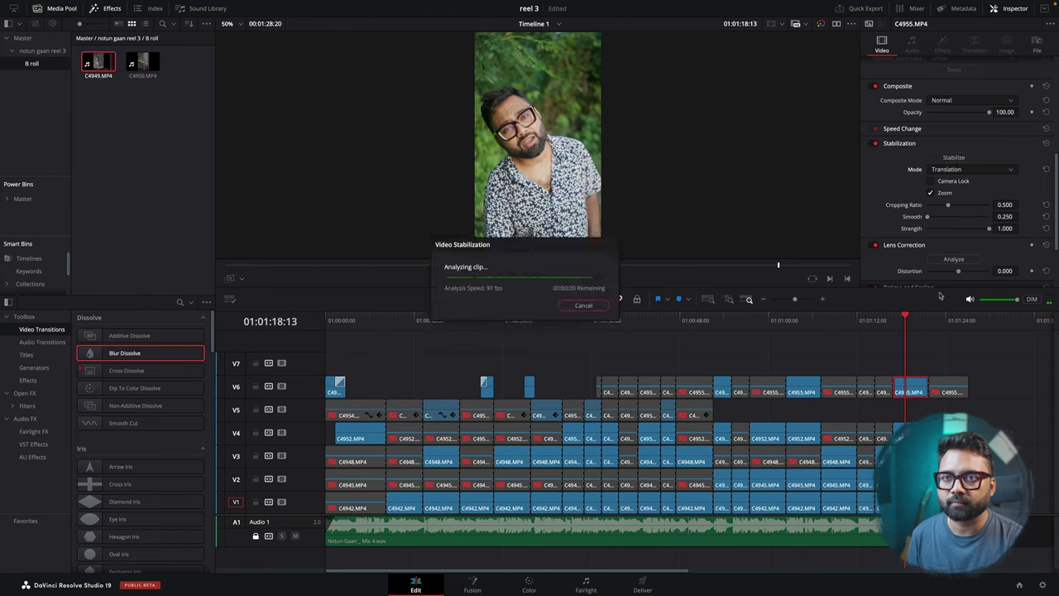
pyautogui.click(893, 324)
pyautogui.press('space')
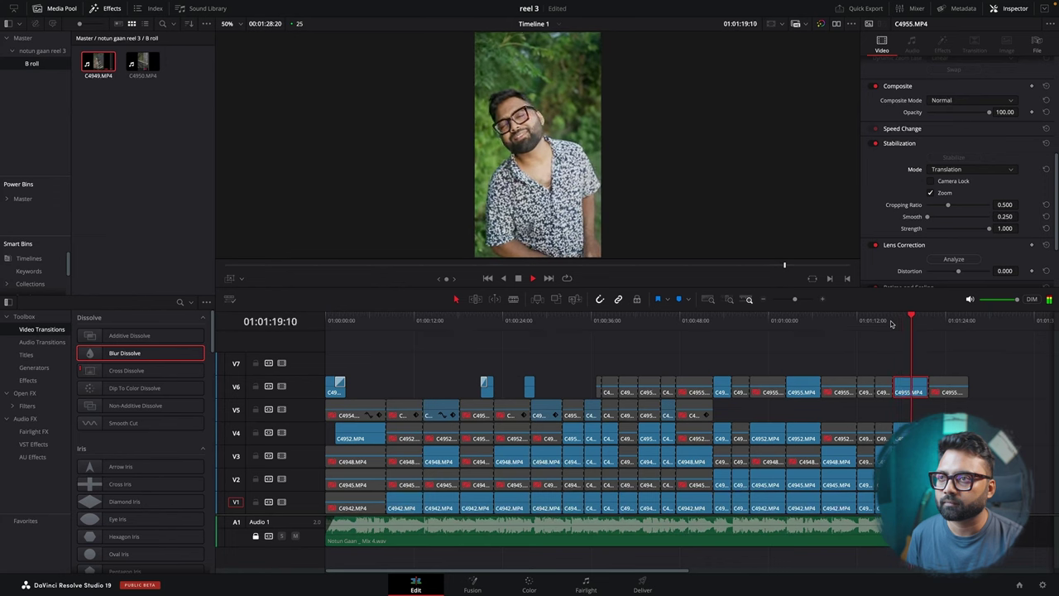
# Step: Turn off Stabilization for C4955.MP4, and play the shot through to the following clip
pyautogui.click(877, 143)
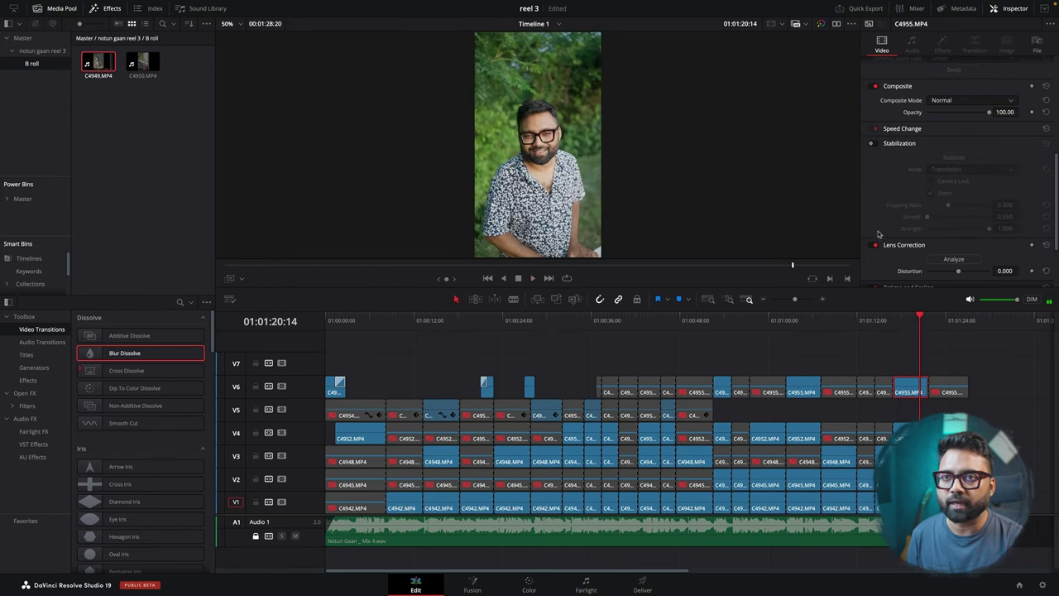
pyautogui.click(893, 323)
pyautogui.press('space')
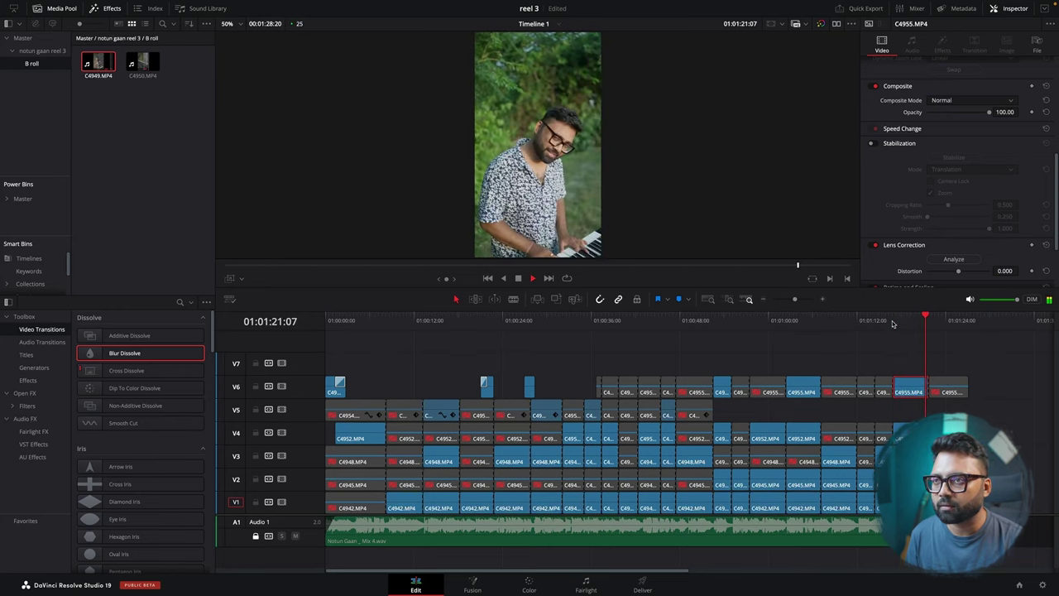
pyautogui.press('space')
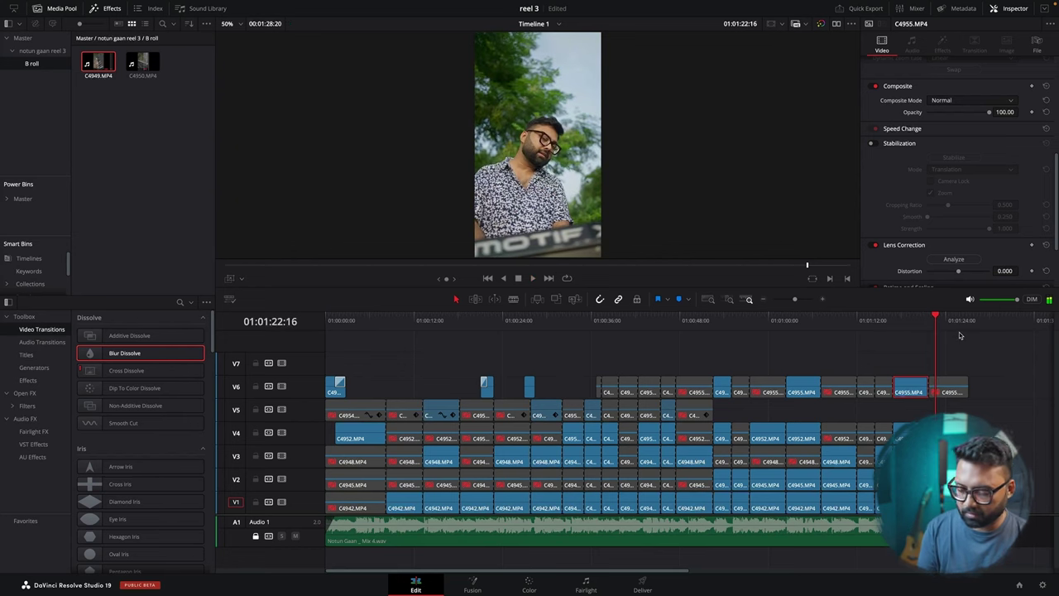
# Step: Mark a short section of the B-roll clip C4950.MP4 and place it on Video 7 over the cut near 01:01:21
pyautogui.hotkey('ctrl', '=')
pyautogui.hotkey('ctrl', '=')
pyautogui.hotkey('ctrl', '-')
pyautogui.hotkey('ctrl', '-')
pyautogui.hotkey('ctrl', '-')
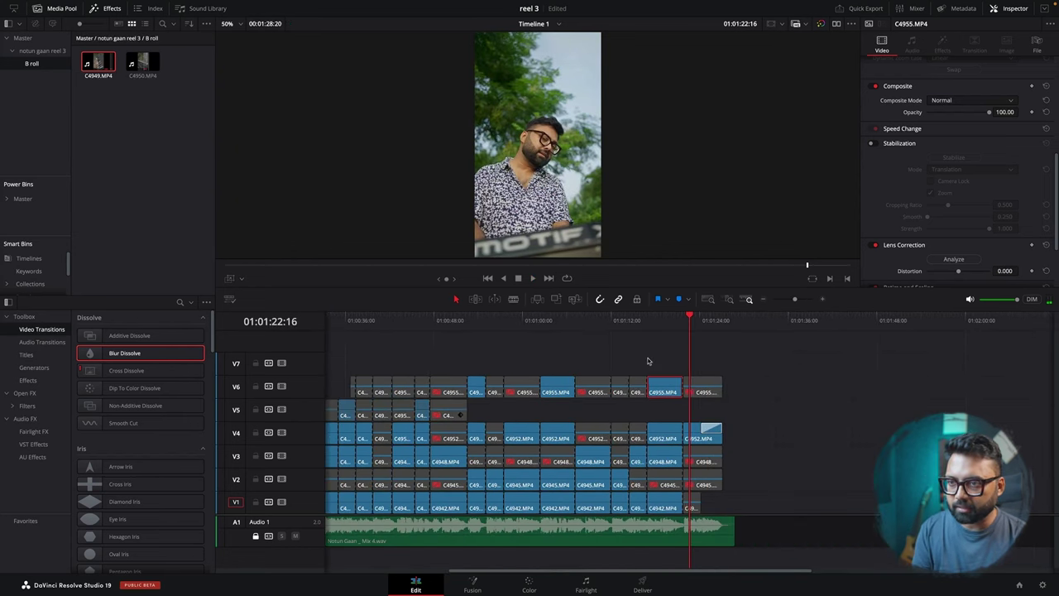
pyautogui.click(143, 62)
pyautogui.press('space')
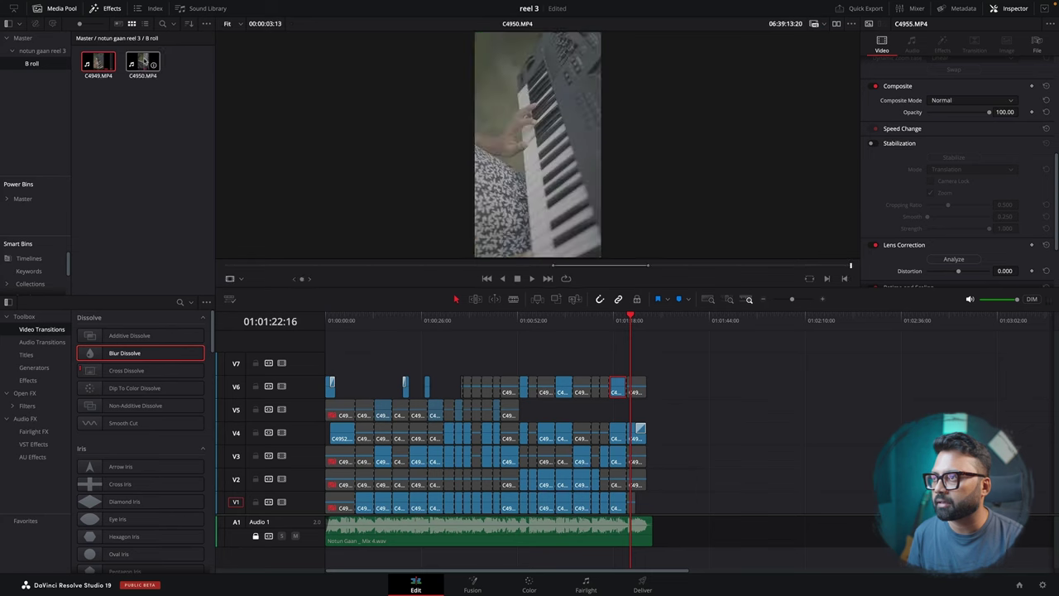
pyautogui.click(531, 277)
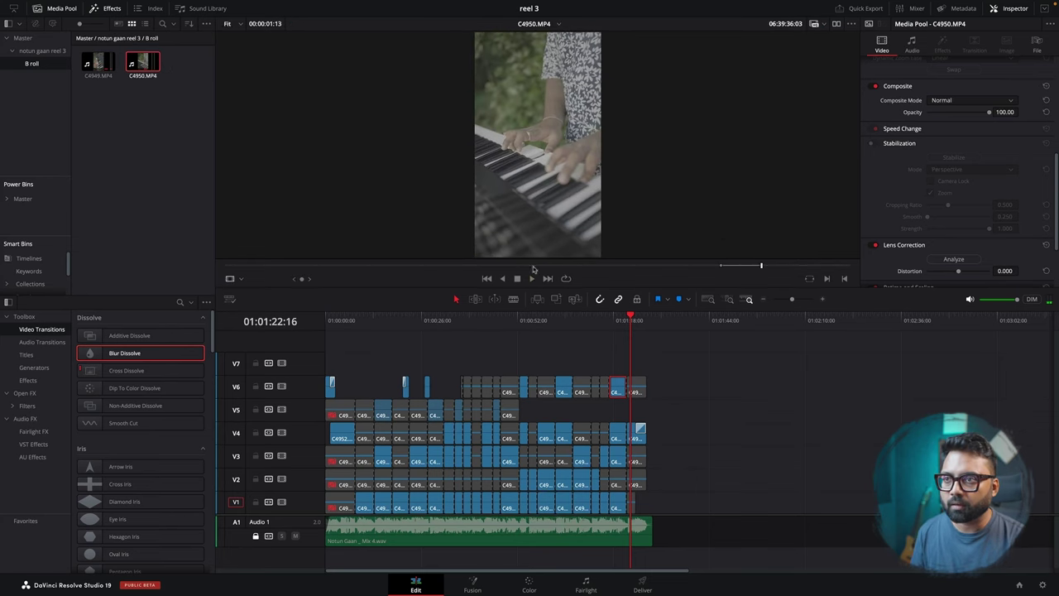
pyautogui.moveTo(527, 249); pyautogui.dragTo(655, 370)
# Step: Add Cross Dissolves to the start and end of C4950.MP4 on Video 7, and play the transitions
pyautogui.press('super+equal')
pyautogui.press('super+equal')
pyautogui.press('super+equal')
pyautogui.press('super+equal')
pyautogui.hotkey('ctrl', 't')
pyautogui.press('/')
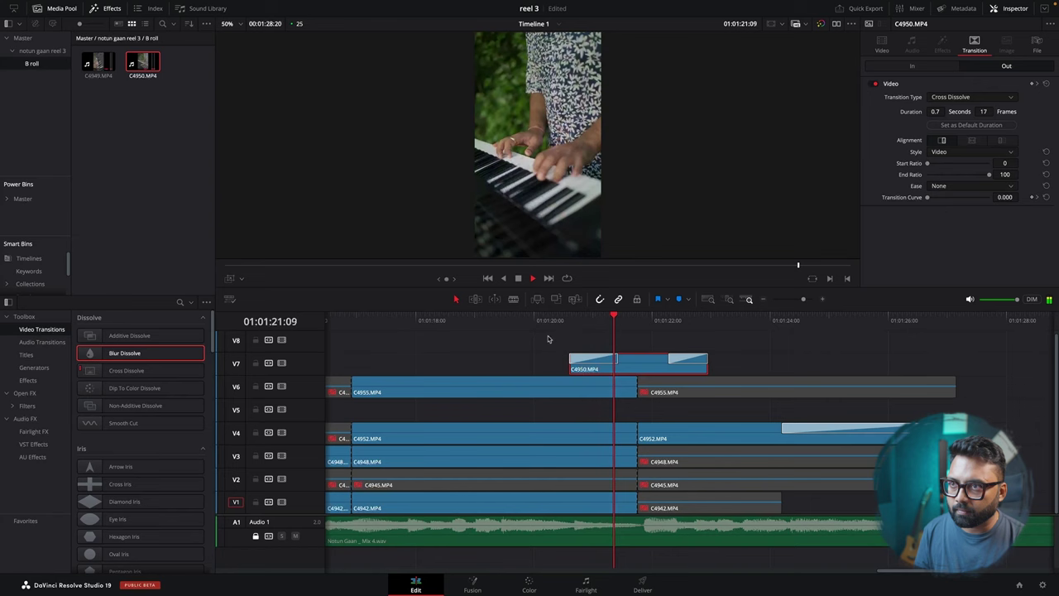
pyautogui.press('space')
# Step: Extend the end of C4950.MP4 slightly, keeping its 17-frame closing Cross Dissolve, and replay the section
pyautogui.moveTo(572, 369); pyautogui.dragTo(615, 369)
pyautogui.click(600, 369)
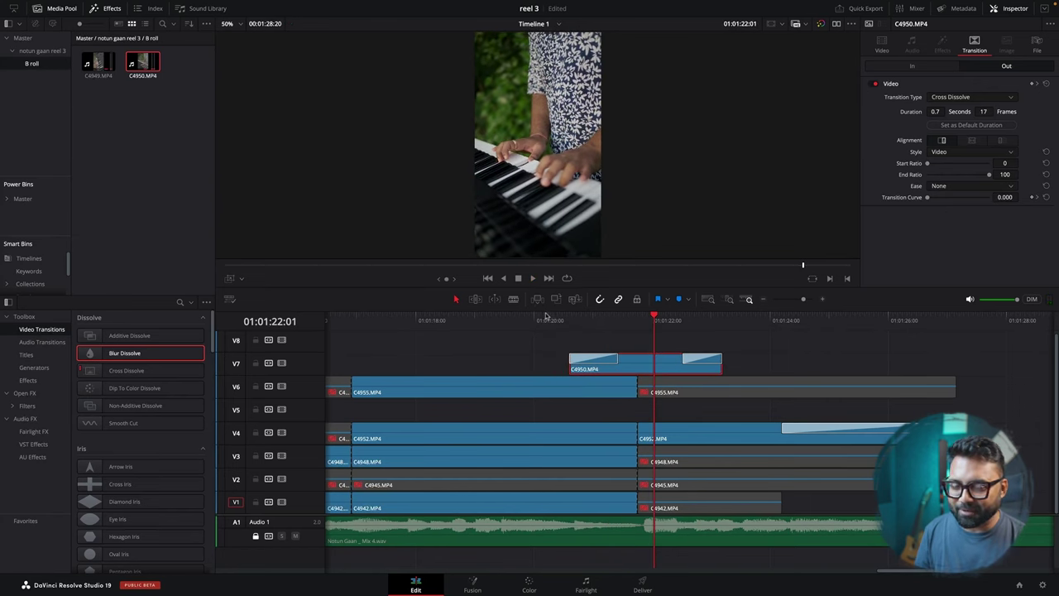
pyautogui.press('/')
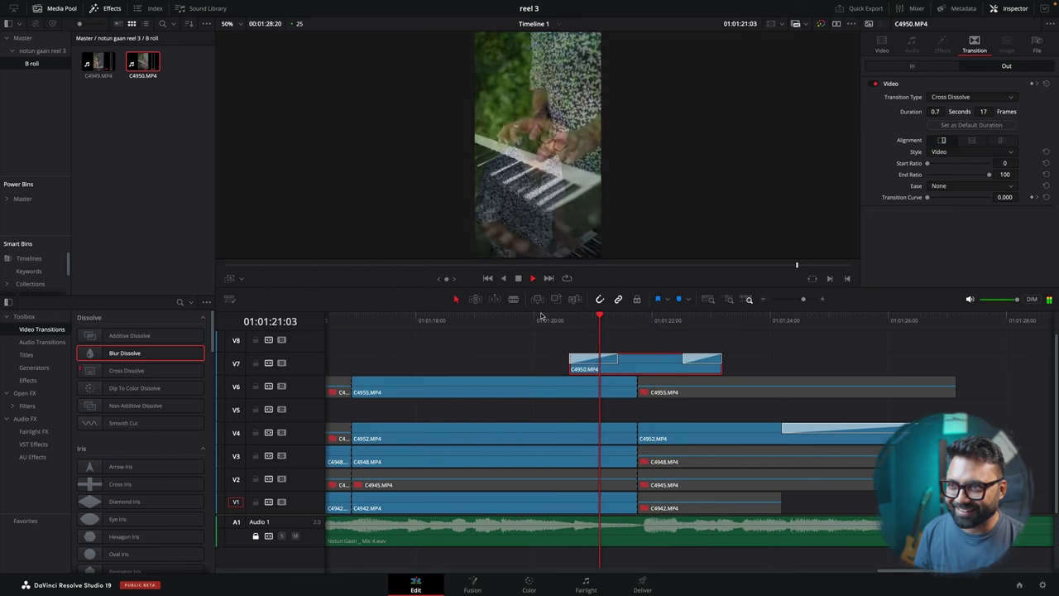
pyautogui.press('/')
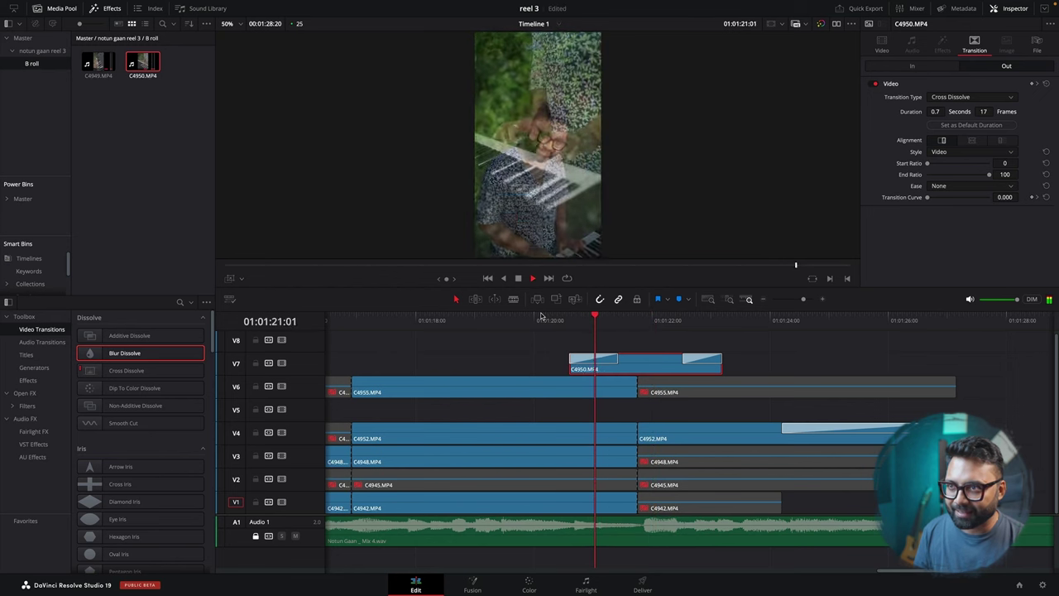
pyautogui.press('/')
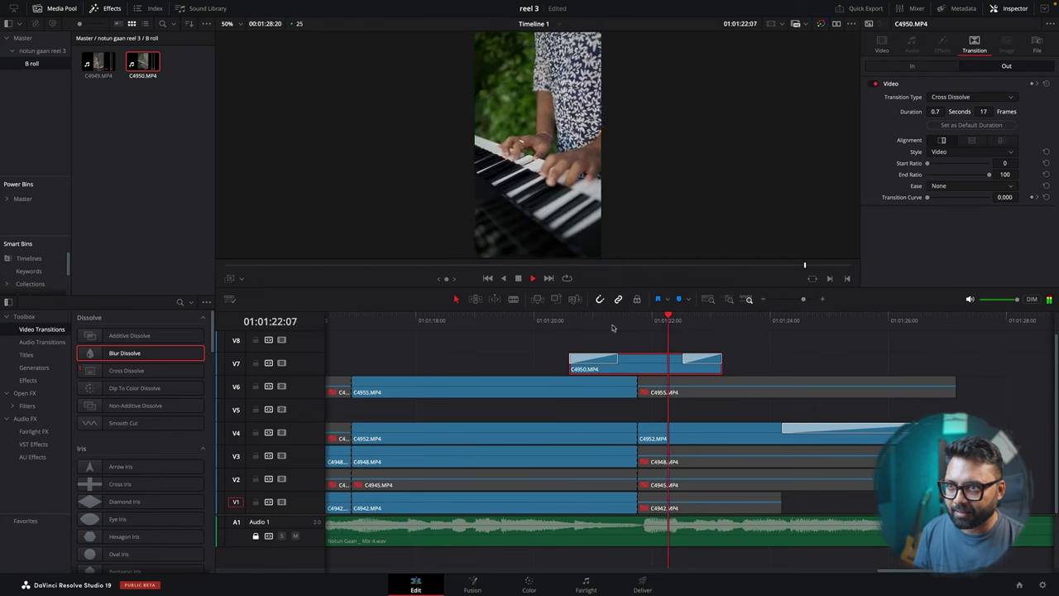
# Step: Show the retime controls on C4950.MP4 and stretch the clip to slow it to 85% speed
pyautogui.hotkey('ctrl', 'r')
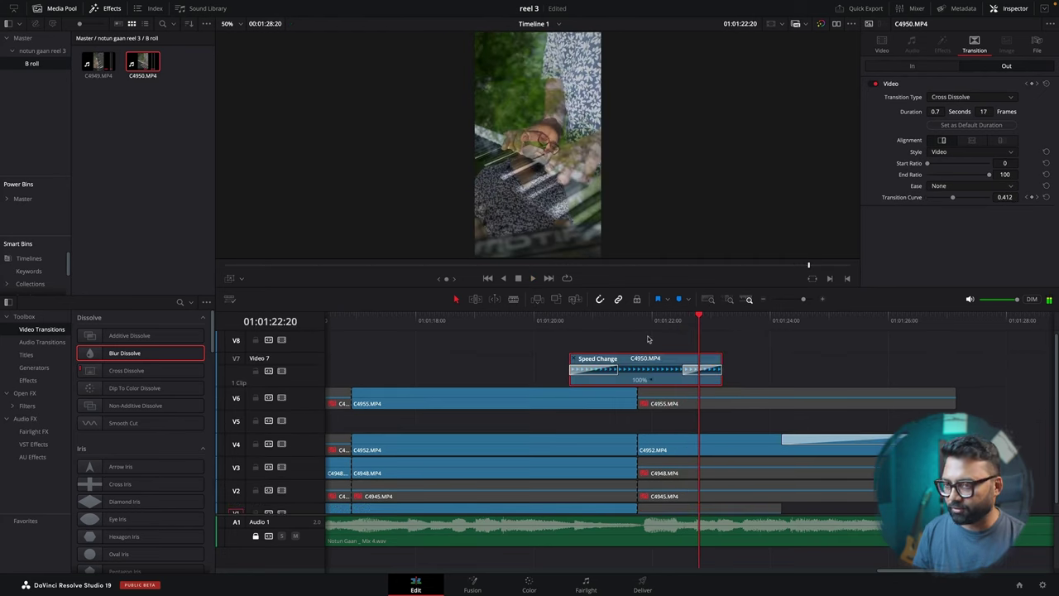
pyautogui.click(652, 379)
pyautogui.click(657, 382)
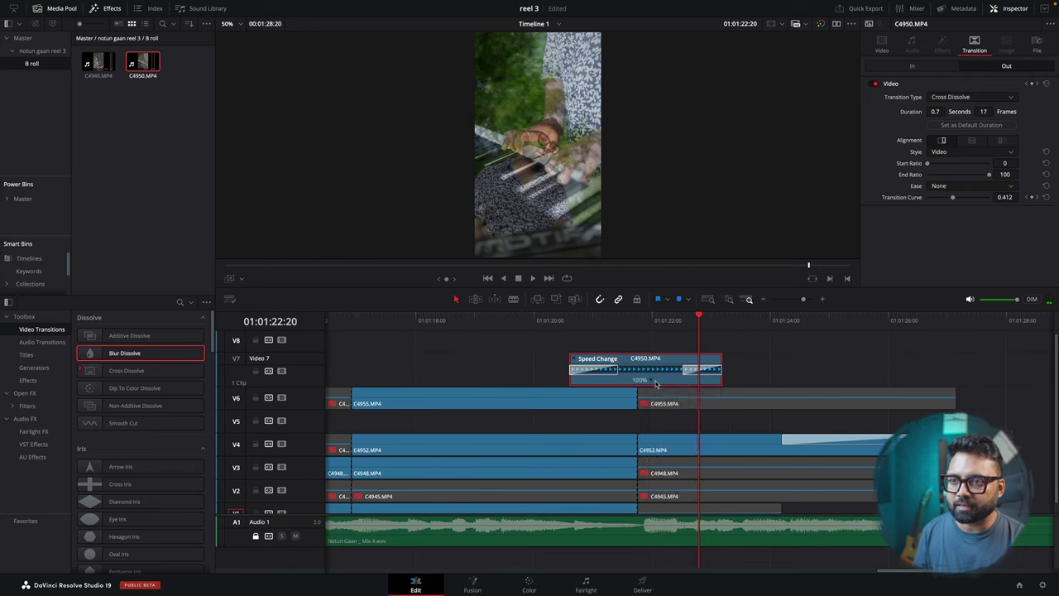
pyautogui.moveTo(729, 356); pyautogui.dragTo(750, 356)
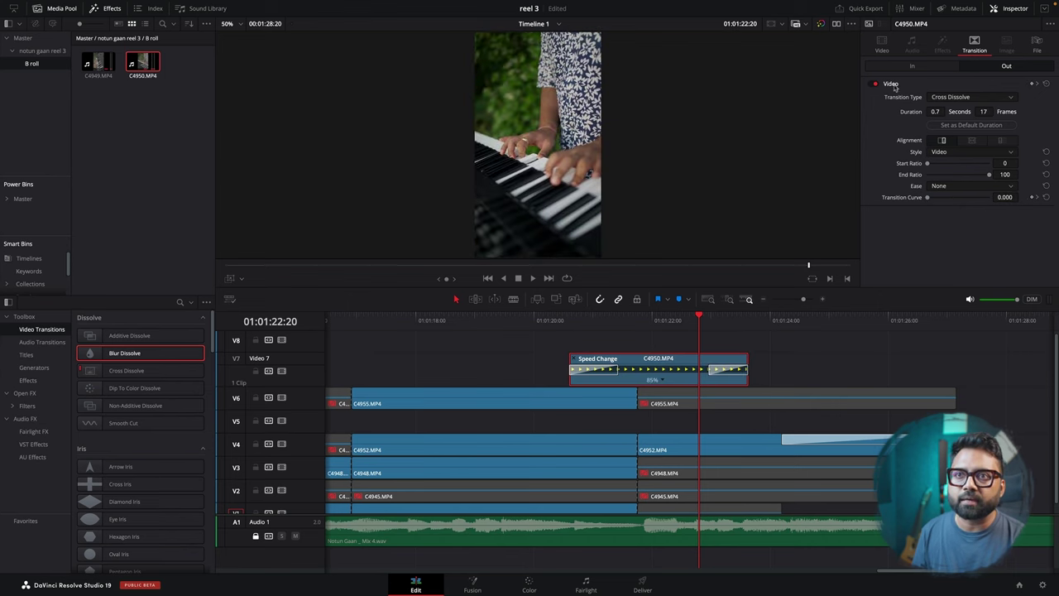
# Step: Set the Retime Process of C4950.MP4 to Optical Flow
pyautogui.click(882, 44)
pyautogui.scroll(-3, 894, 234)
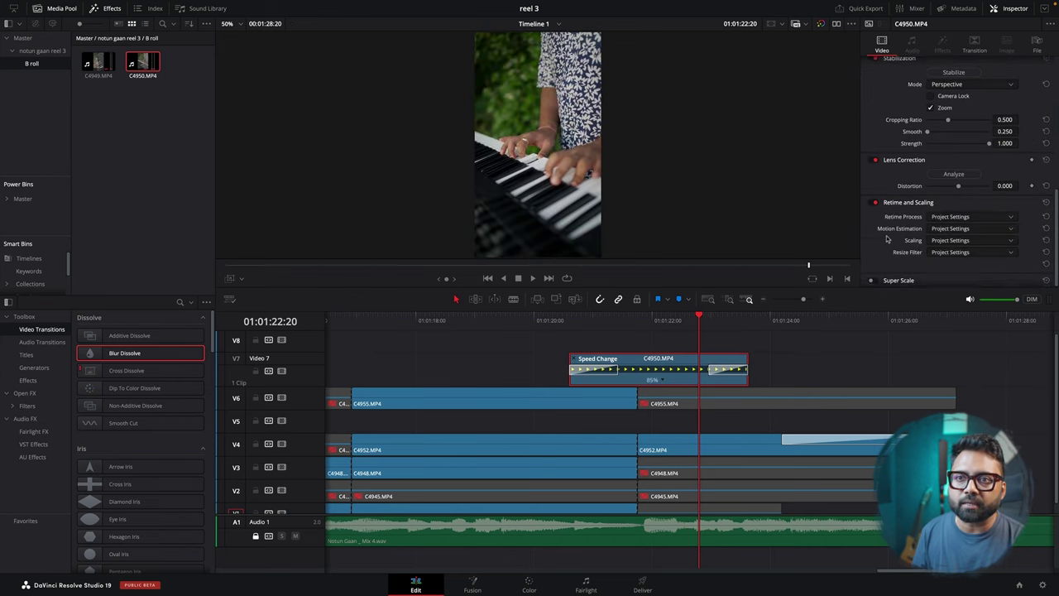
pyautogui.click(956, 217)
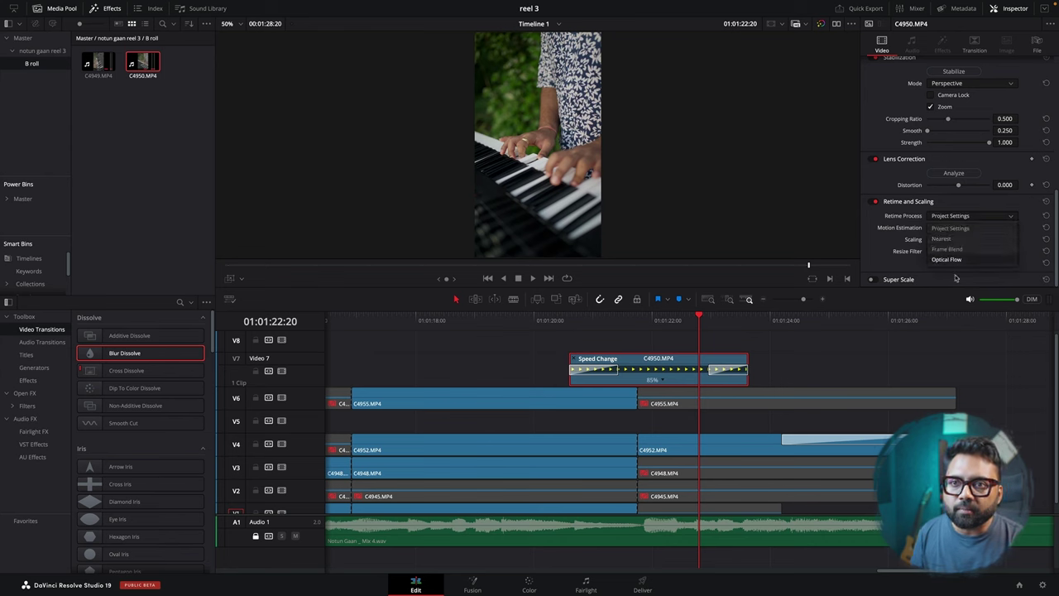
pyautogui.click(947, 260)
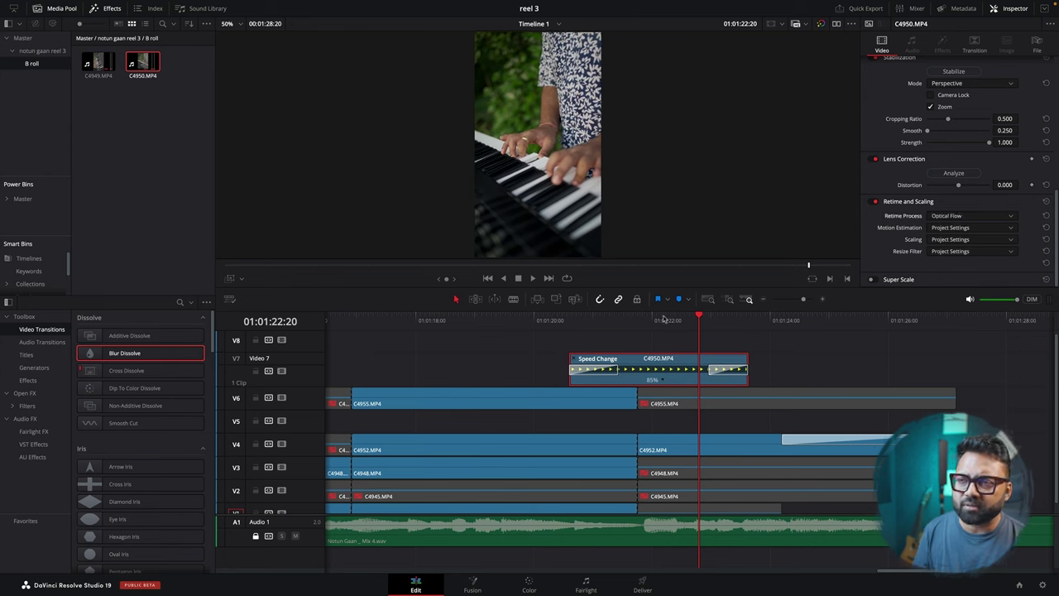
# Step: Play the slowed C4950.MP4 clip on Video 7 from its start to check the retimed motion
pyautogui.click(569, 323)
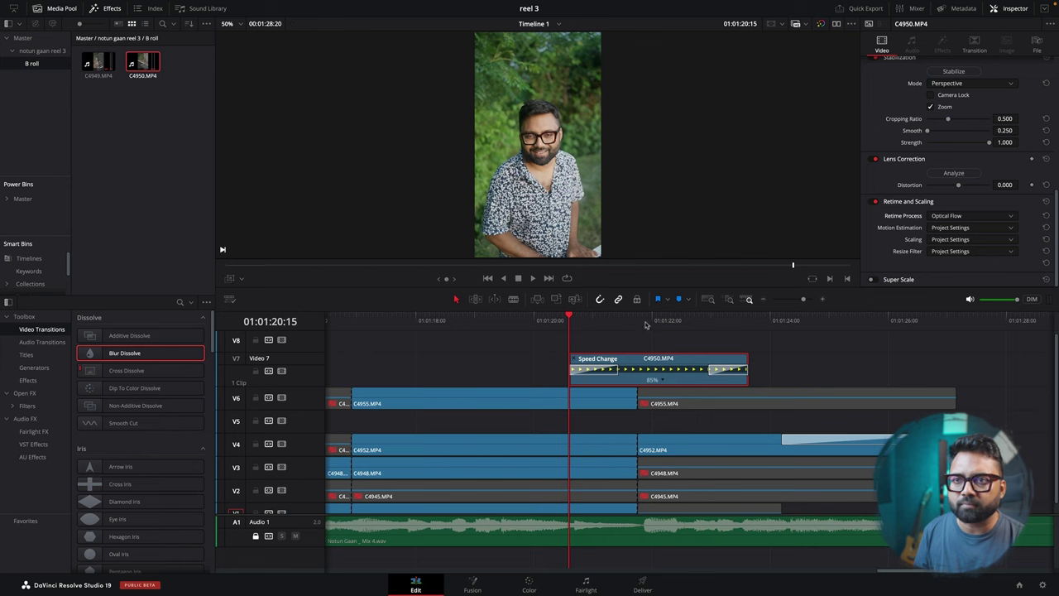
pyautogui.press('space')
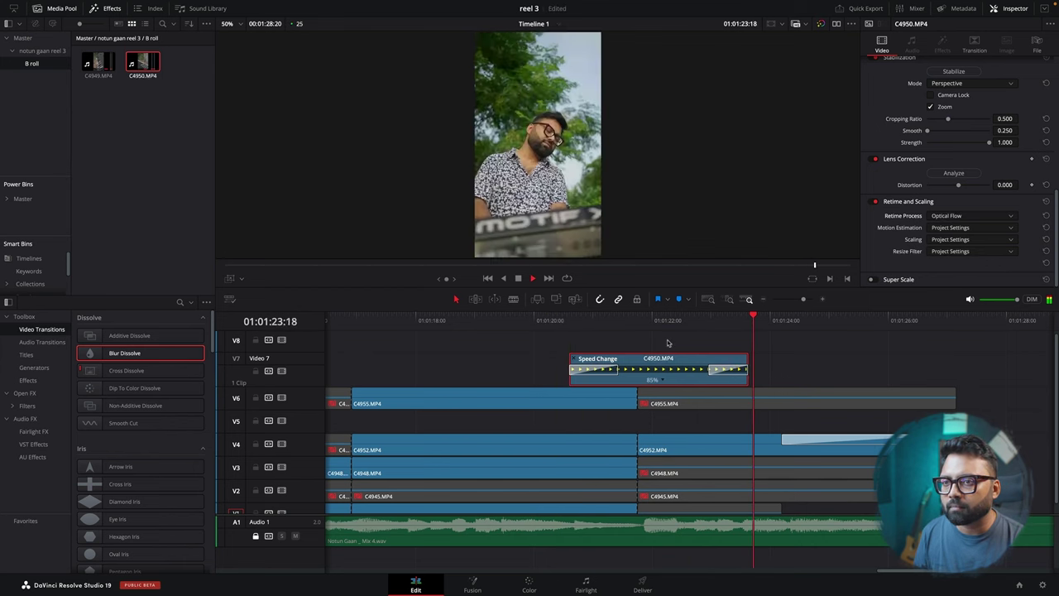
pyautogui.press('space')
pyautogui.moveTo(743, 361); pyautogui.dragTo(703, 364)
pyautogui.press('super+z')
pyautogui.press('super+z')
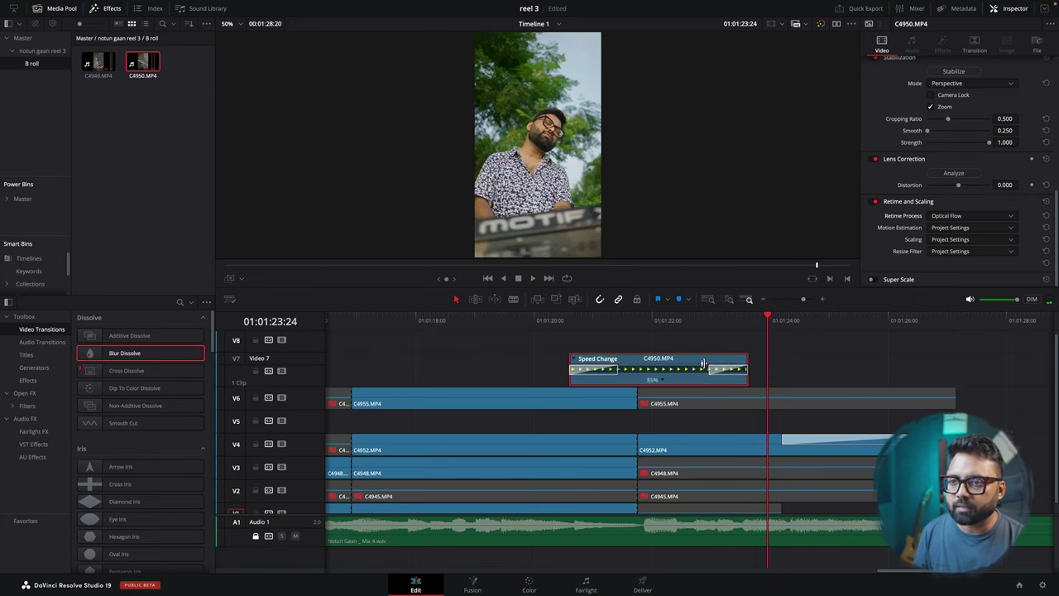
# Step: Hide the retime controls of C4950.MP4, lengthen its closing Cross Dissolve to about 30 frames, and trim the clip's end earlier
pyautogui.hotkey('ctrl', 'r')
pyautogui.moveTo(709, 360); pyautogui.dragTo(677, 361)
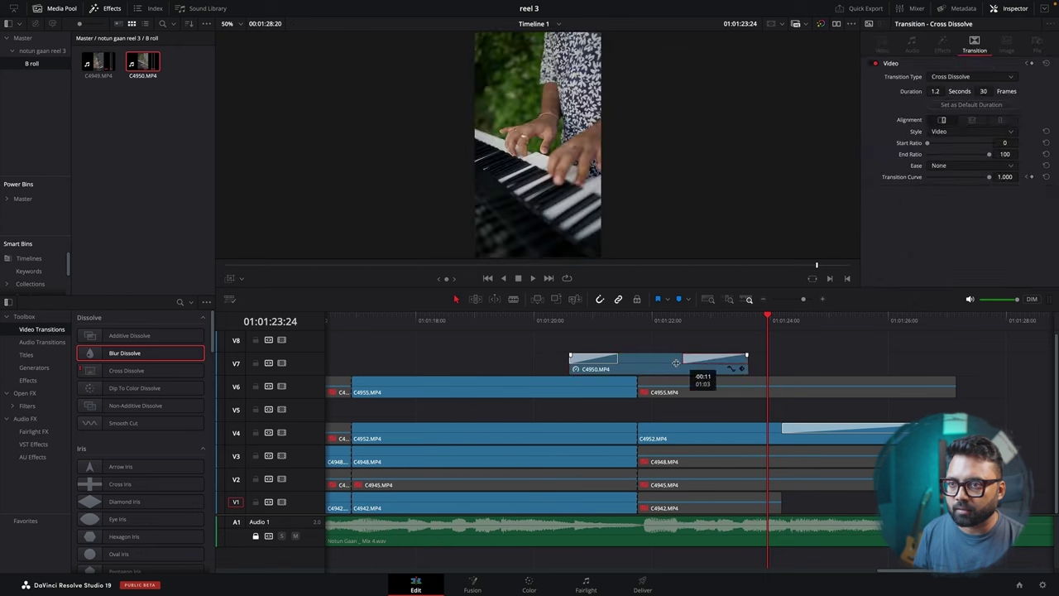
pyautogui.click(745, 364)
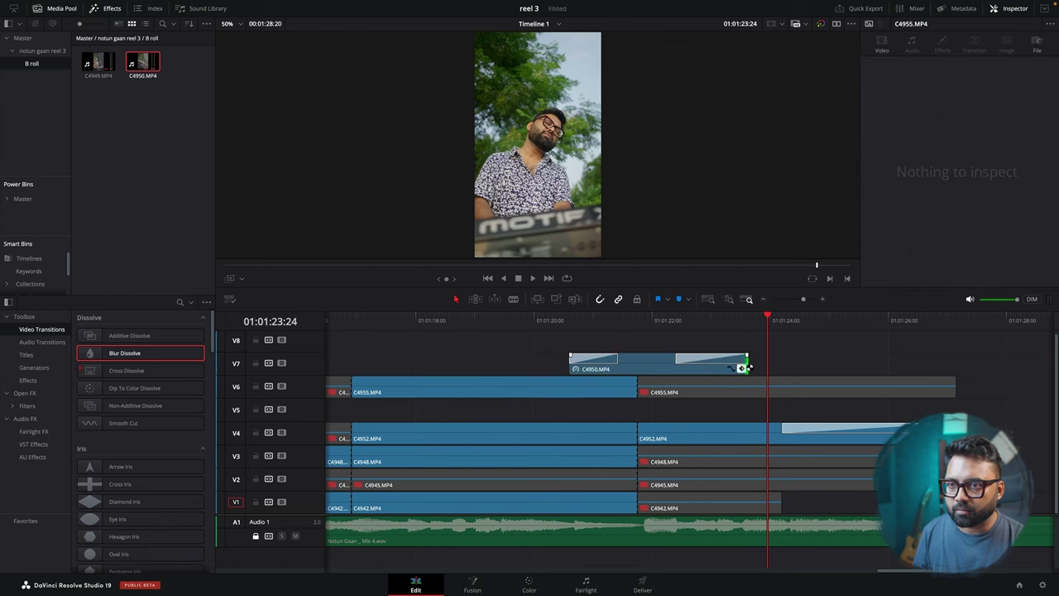
pyautogui.moveTo(746, 362); pyautogui.dragTo(709, 374)
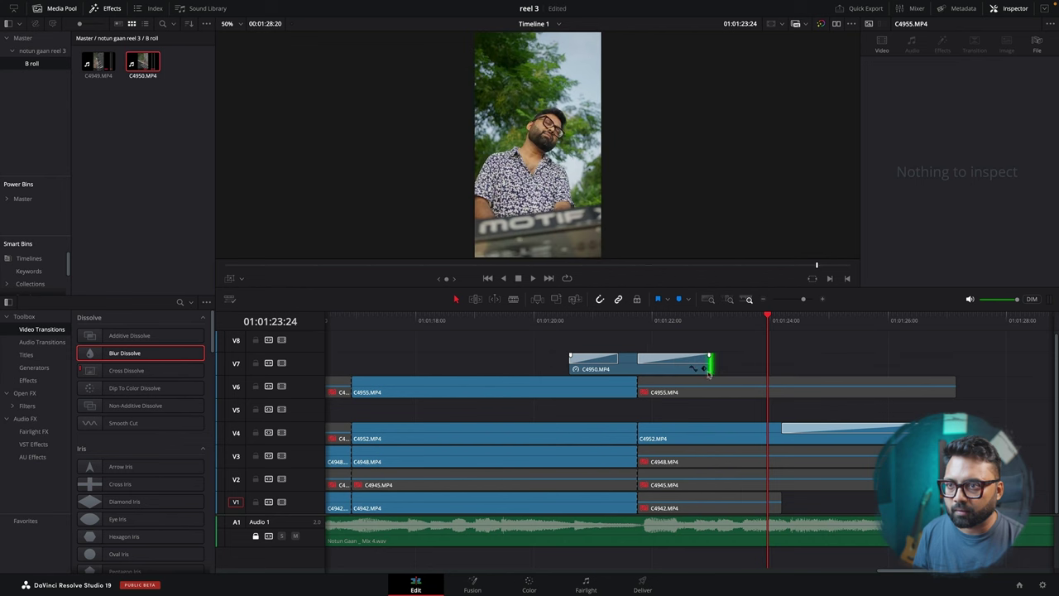
# Step: Play the reel's ending from just before C4950.MP4 to check the dissolves and final fade
pyautogui.click(513, 320)
pyautogui.press('space')
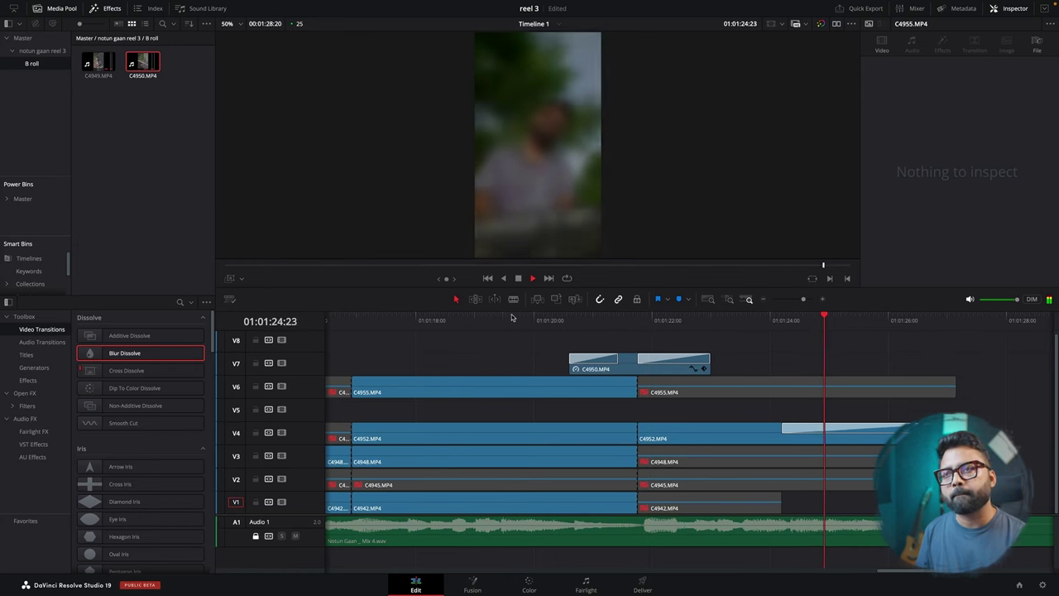
pyautogui.hotkey('shift', 'z')
pyautogui.press('space')
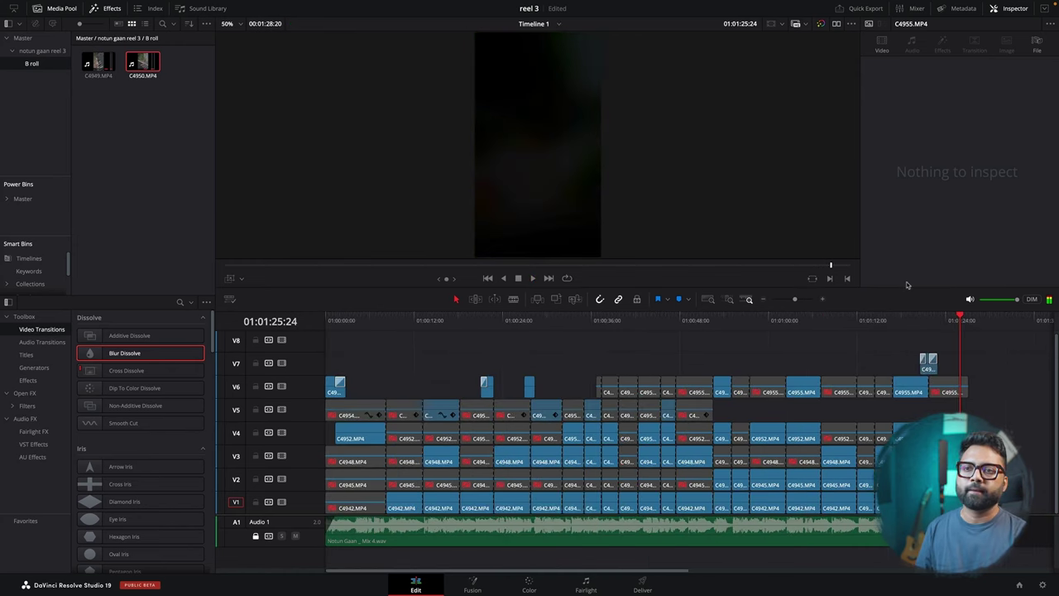
# Step: From the reel's first frame, open color grading and replace the timeline-level Color Space Transform node with an empty node
pyautogui.moveTo(897, 324)
pyautogui.mouseDown()
pyautogui.moveTo(390, 361)
pyautogui.moveTo(201, 423)
pyautogui.mouseUp()
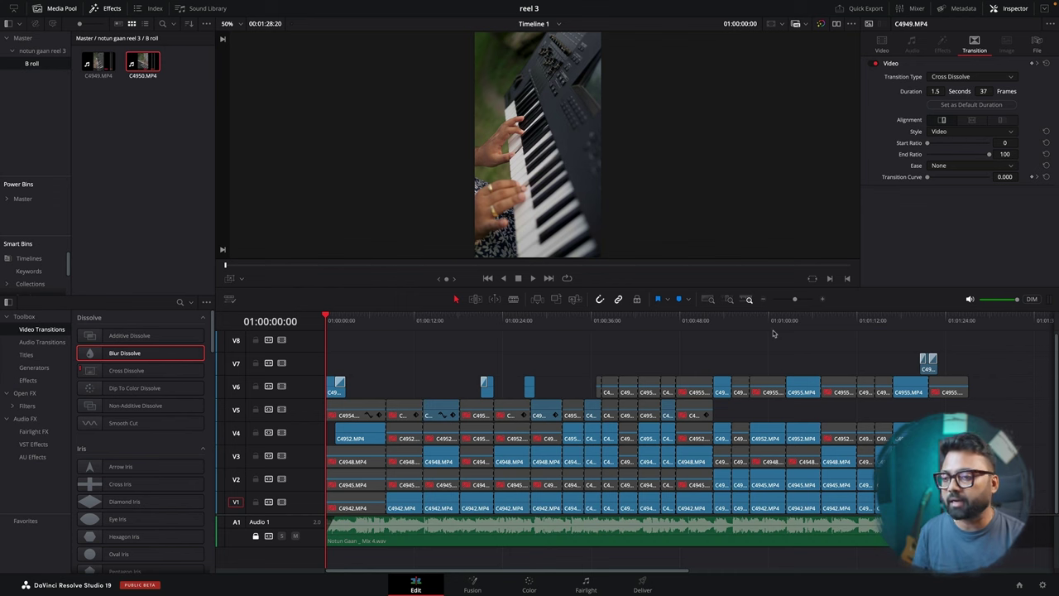
pyautogui.click(529, 590)
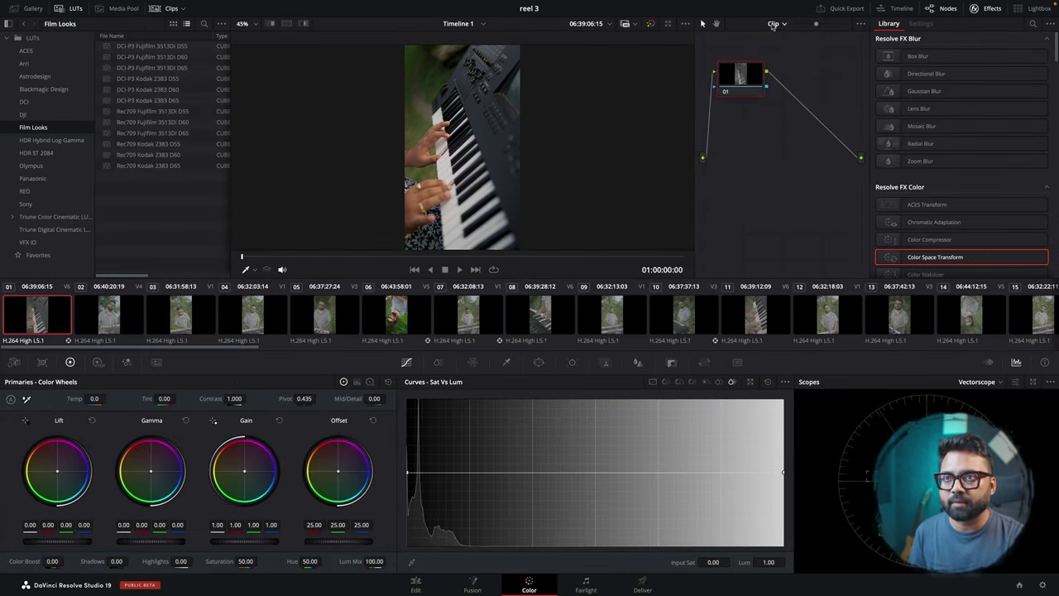
pyautogui.click(784, 48)
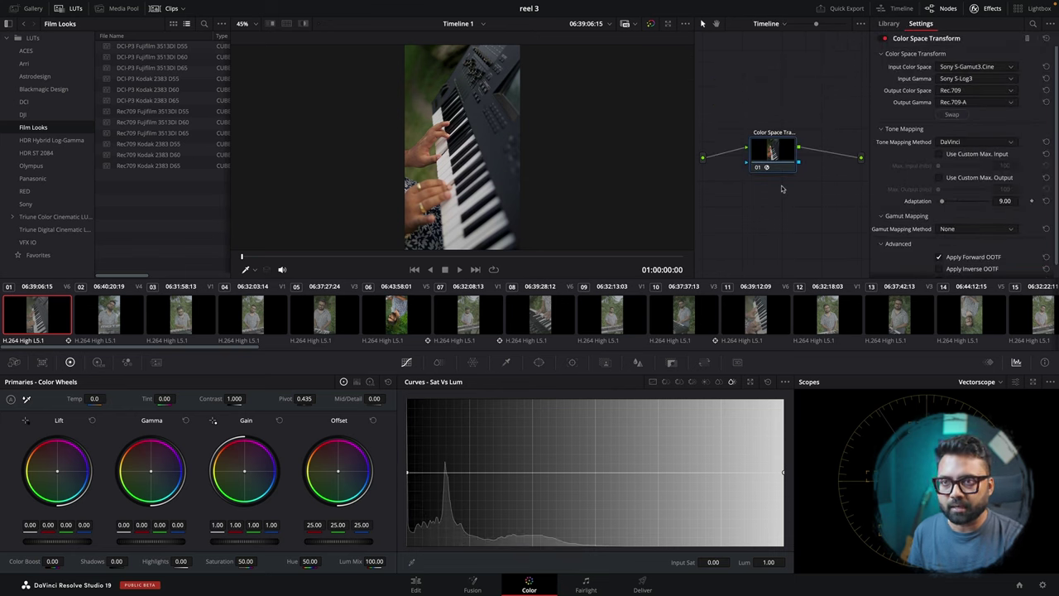
pyautogui.press('Delete')
pyautogui.hotkey('alt', 's')
pyautogui.moveTo(741, 76); pyautogui.dragTo(780, 96)
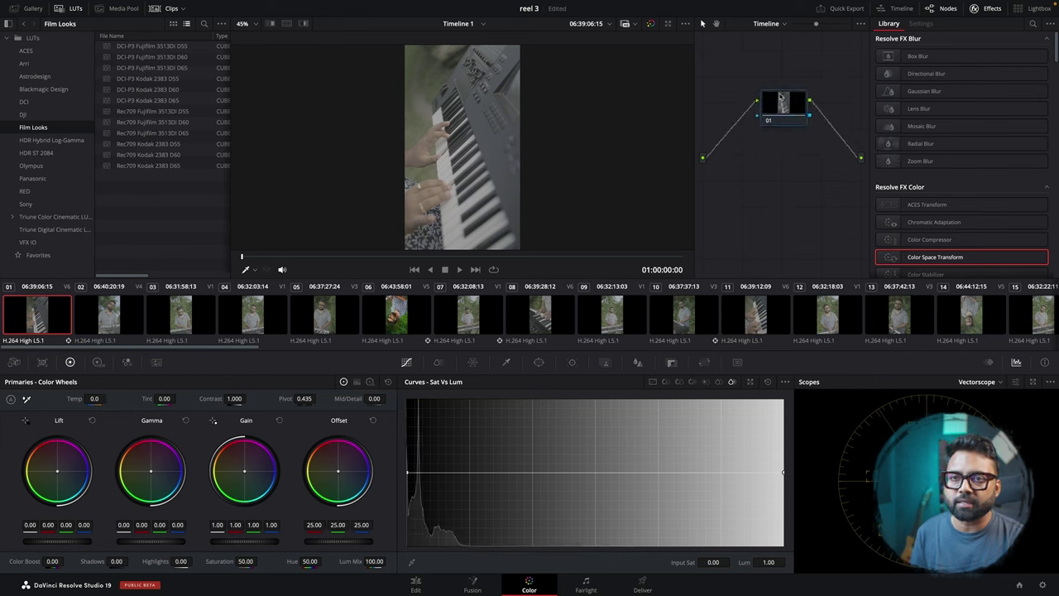
# Step: Switch to clip-level nodes and add a second serial node with a Color Space Transform to clip 03
pyautogui.click(769, 31)
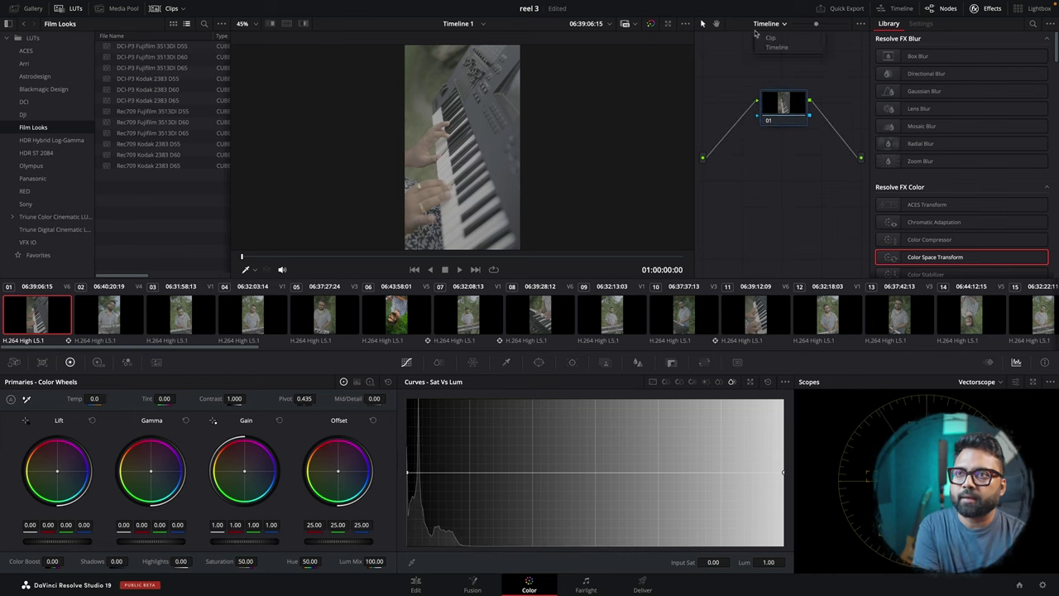
pyautogui.click(775, 38)
pyautogui.click(110, 343)
pyautogui.moveTo(353, 256); pyautogui.dragTo(429, 256)
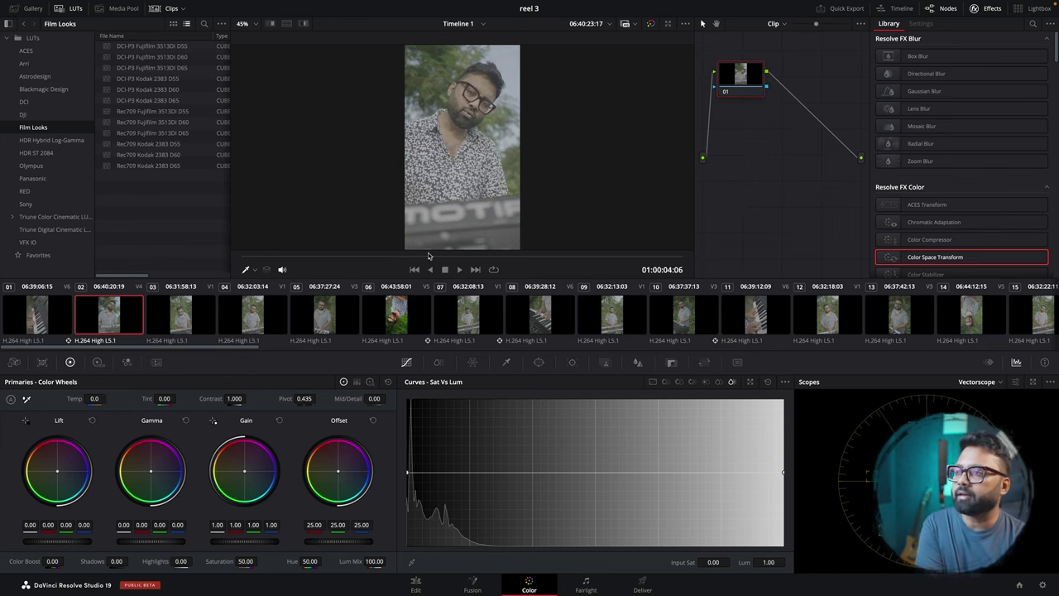
pyautogui.click(203, 317)
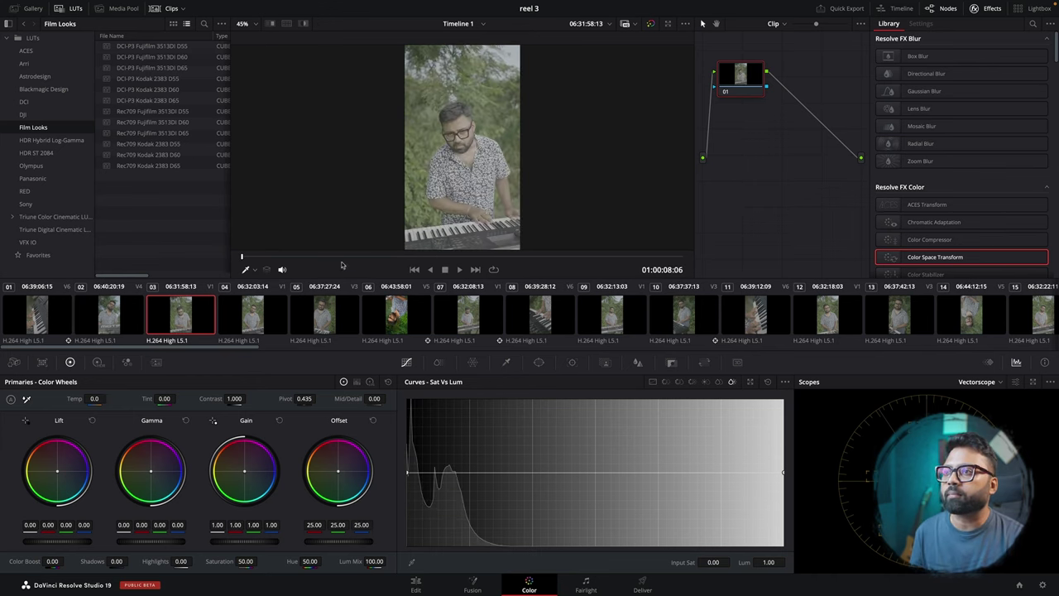
pyautogui.moveTo(319, 256); pyautogui.dragTo(379, 255)
pyautogui.hotkey('alt', 's')
pyautogui.moveTo(935, 256); pyautogui.dragTo(807, 77)
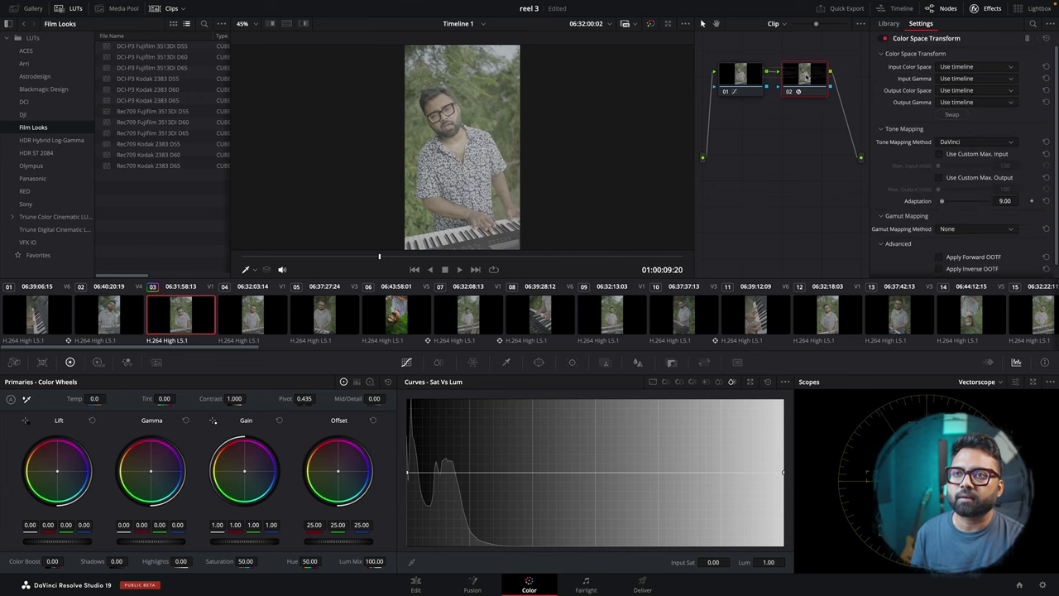
# Step: Set the Color Space Transform's Input Color Space to Sony S-Gamut3.Cine and Input Gamma to Sony S-Log3
pyautogui.click(979, 68)
pyautogui.press('s')
pyautogui.press('Down')
pyautogui.press('Down')
pyautogui.press('Down')
pyautogui.press('Up')
pyautogui.press('Down')
pyautogui.click(980, 68)
pyautogui.click(977, 78)
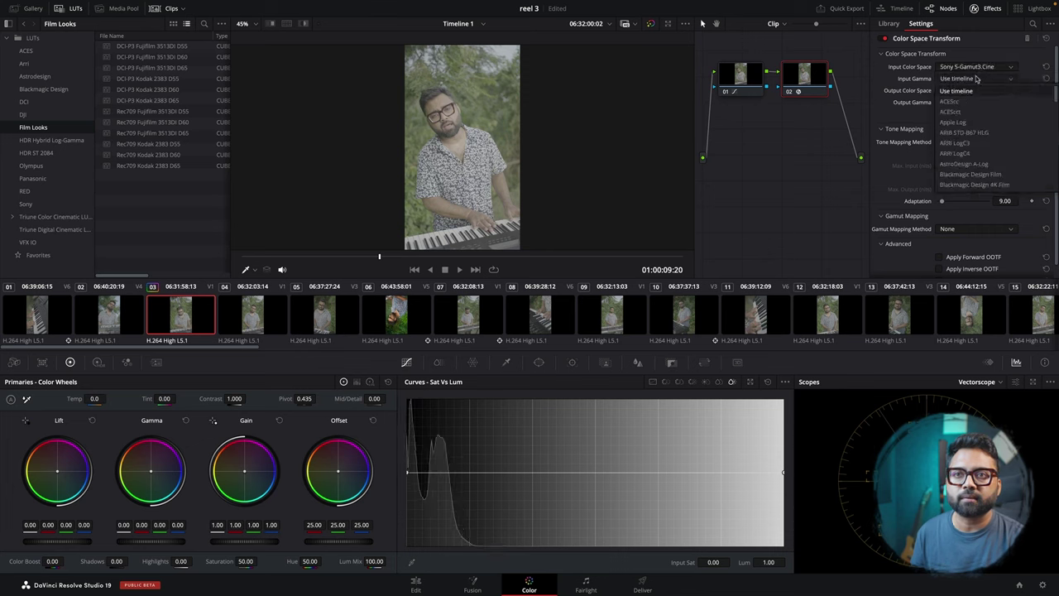
pyautogui.scroll(-10, 978, 79)
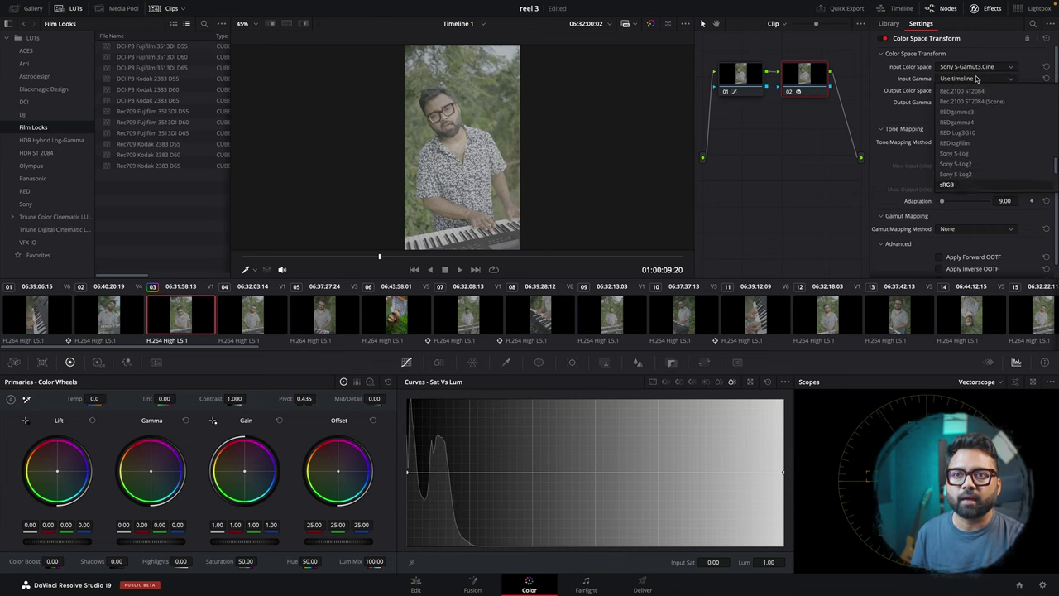
pyautogui.click(978, 78)
# Step: Set the Color Space Transform's Output Color Space to Rec.709 and Output Gamma to Rec.709-A
pyautogui.click(993, 91)
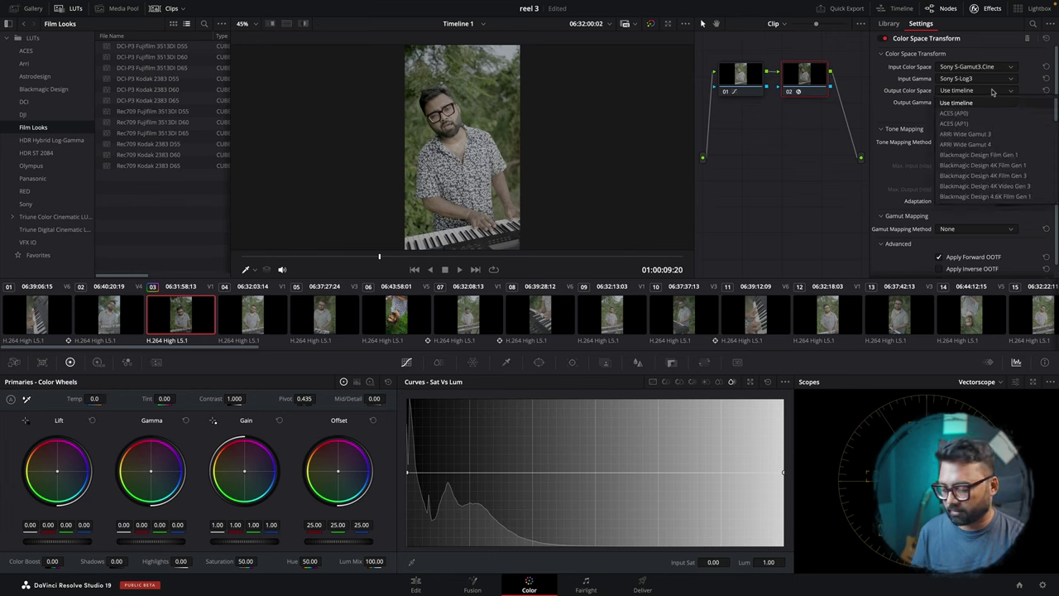
pyautogui.scroll(-5, 993, 91)
pyautogui.click(993, 92)
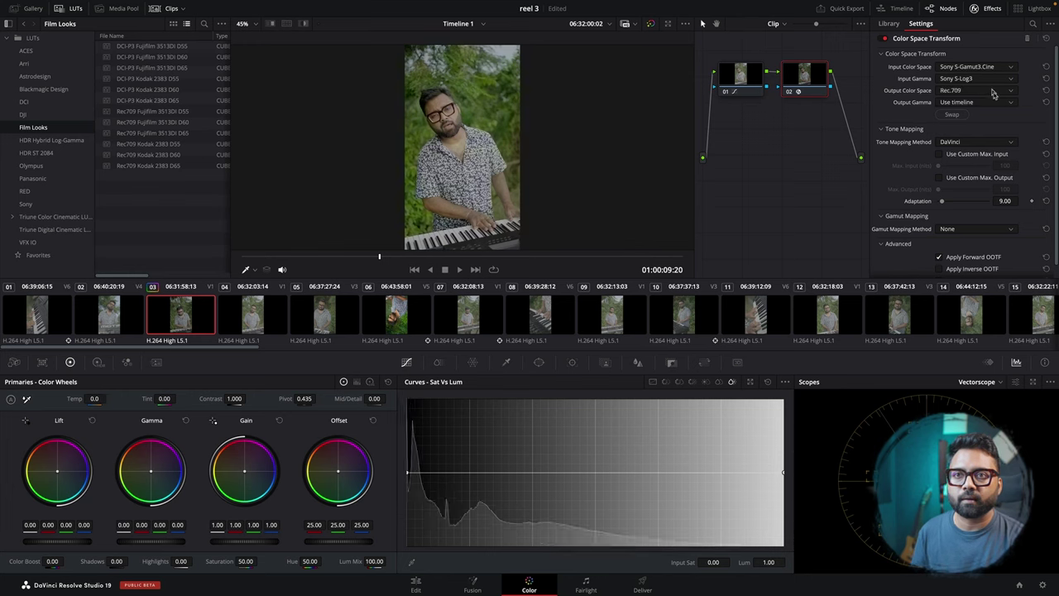
pyautogui.click(973, 103)
pyautogui.scroll(-5, 972, 102)
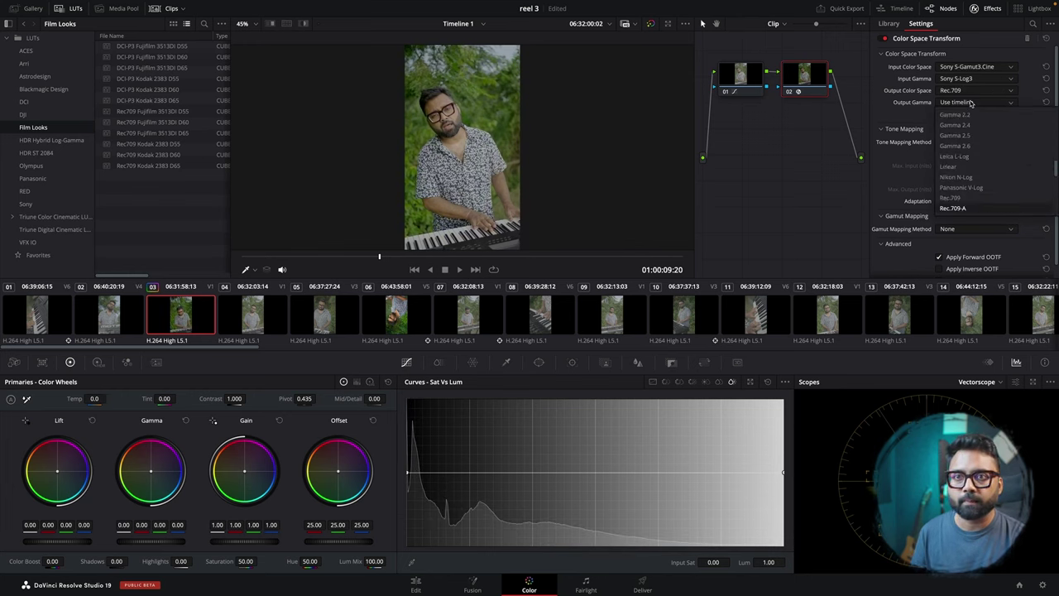
pyautogui.click(954, 208)
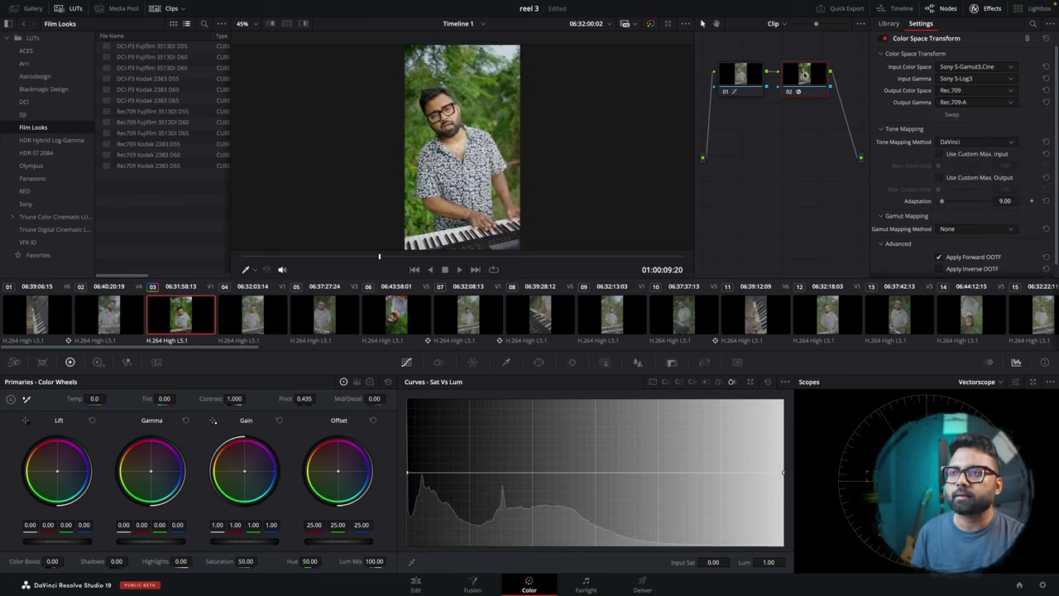
# Step: Show the Waveform scope and try lowering the Offset of node 01 to 20.70
pyautogui.click(737, 78)
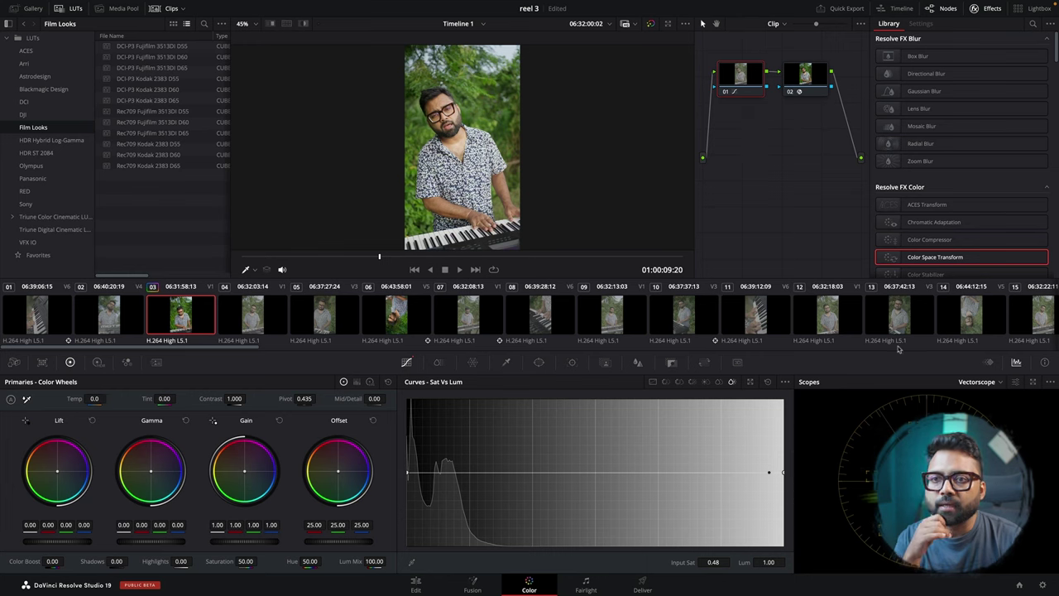
pyautogui.click(1000, 383)
pyautogui.click(985, 408)
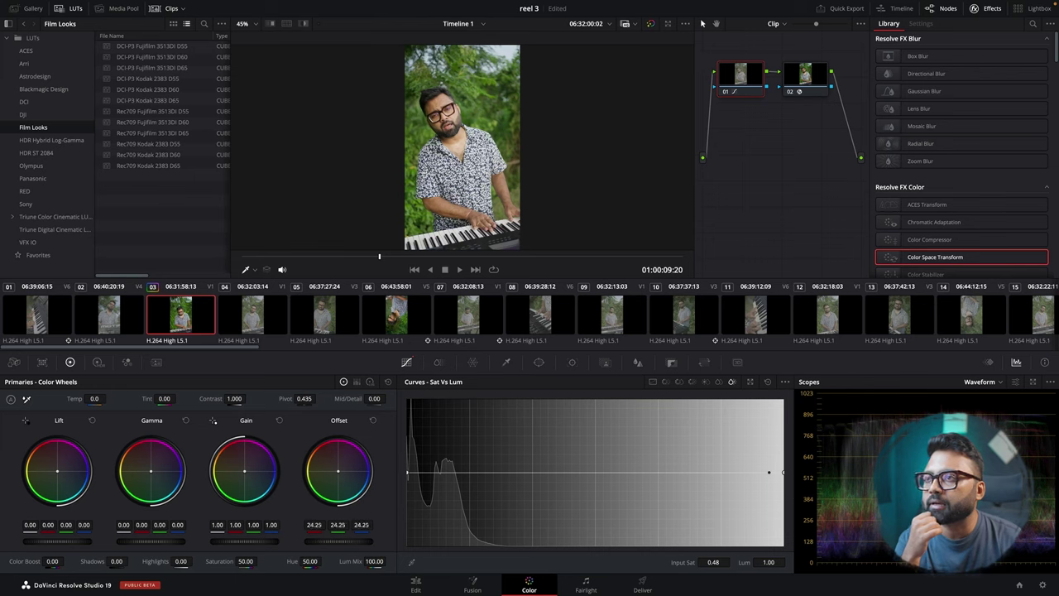
pyautogui.moveTo(337, 542); pyautogui.dragTo(346, 541)
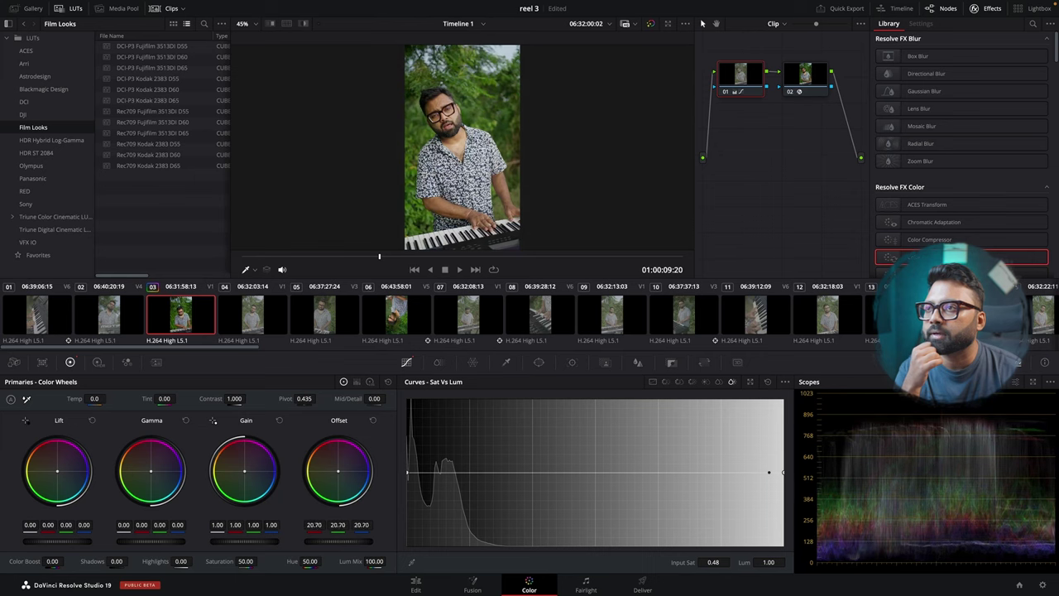
pyautogui.click(375, 421)
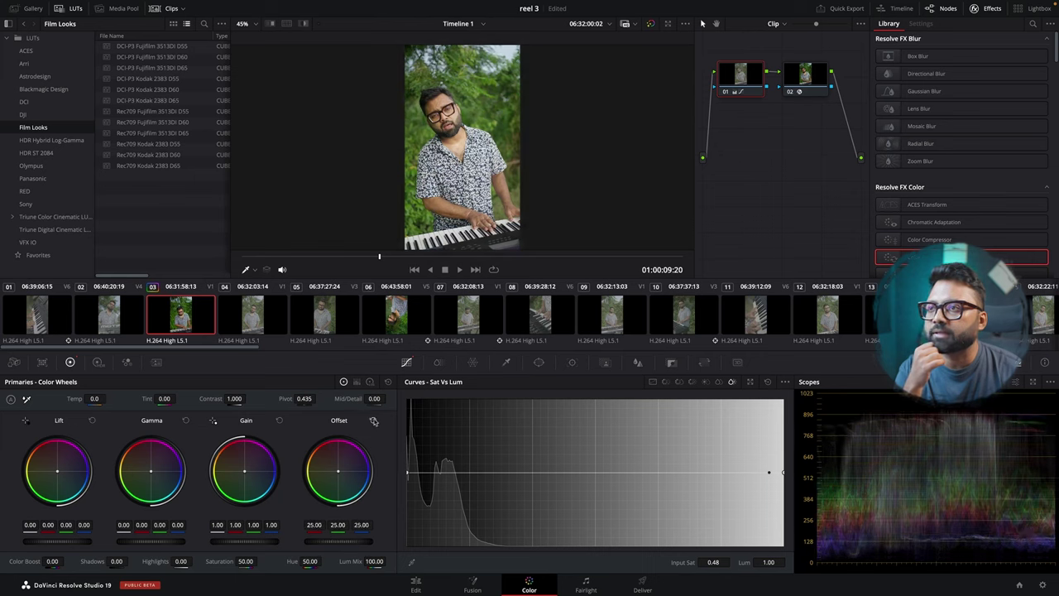
# Step: Add serial node 03 after the Color Space Transform node and arrange it below the first two nodes
pyautogui.click(798, 79)
pyautogui.hotkey('alt', 's')
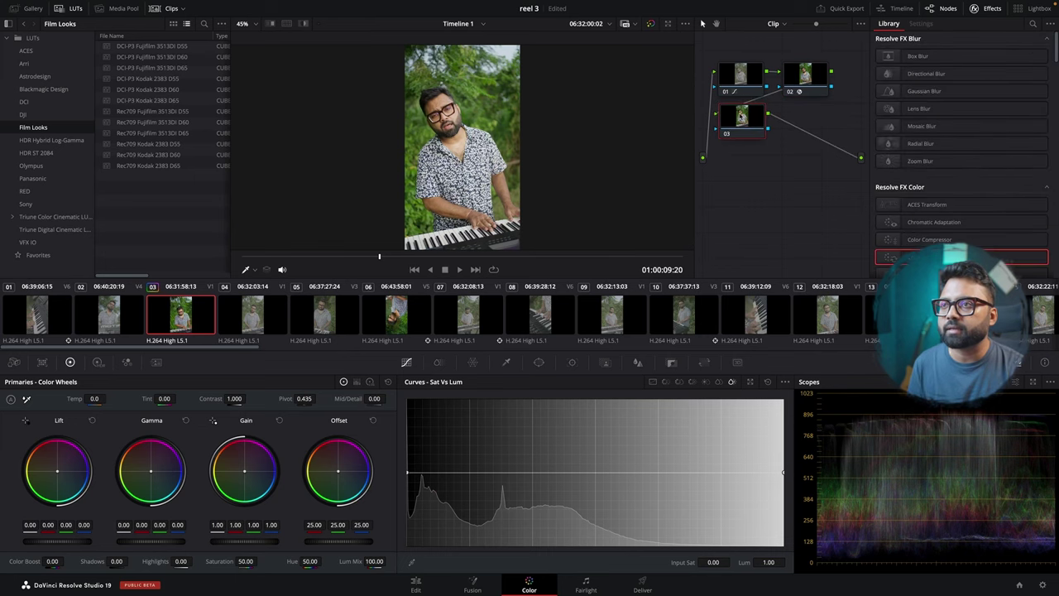
pyautogui.moveTo(742, 116); pyautogui.dragTo(739, 141)
pyautogui.moveTo(808, 76); pyautogui.dragTo(811, 72)
pyautogui.moveTo(735, 139); pyautogui.dragTo(735, 155)
pyautogui.moveTo(797, 87); pyautogui.dragTo(804, 87)
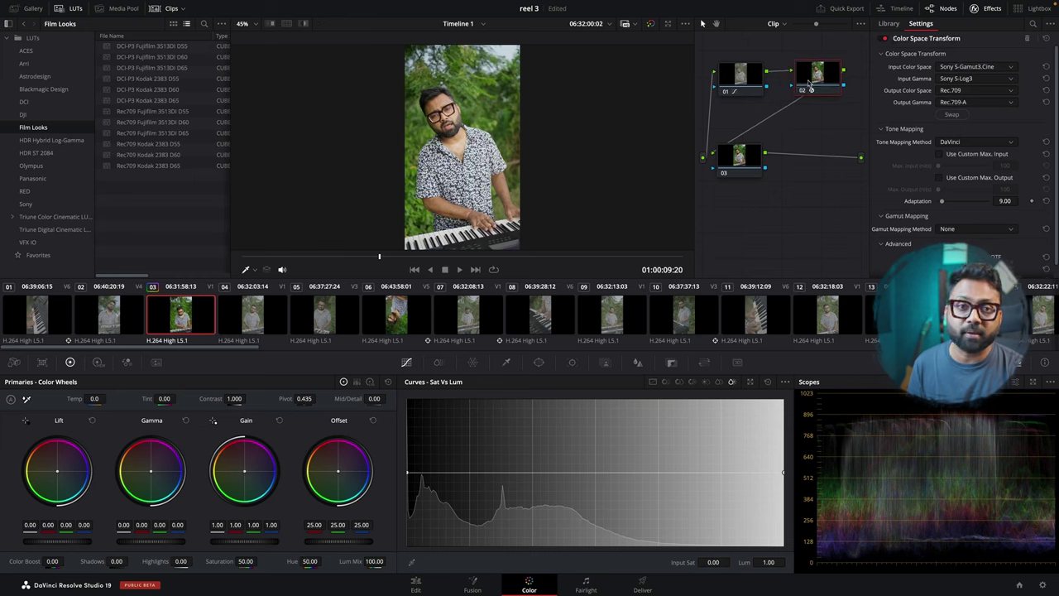
pyautogui.moveTo(742, 149); pyautogui.dragTo(742, 126)
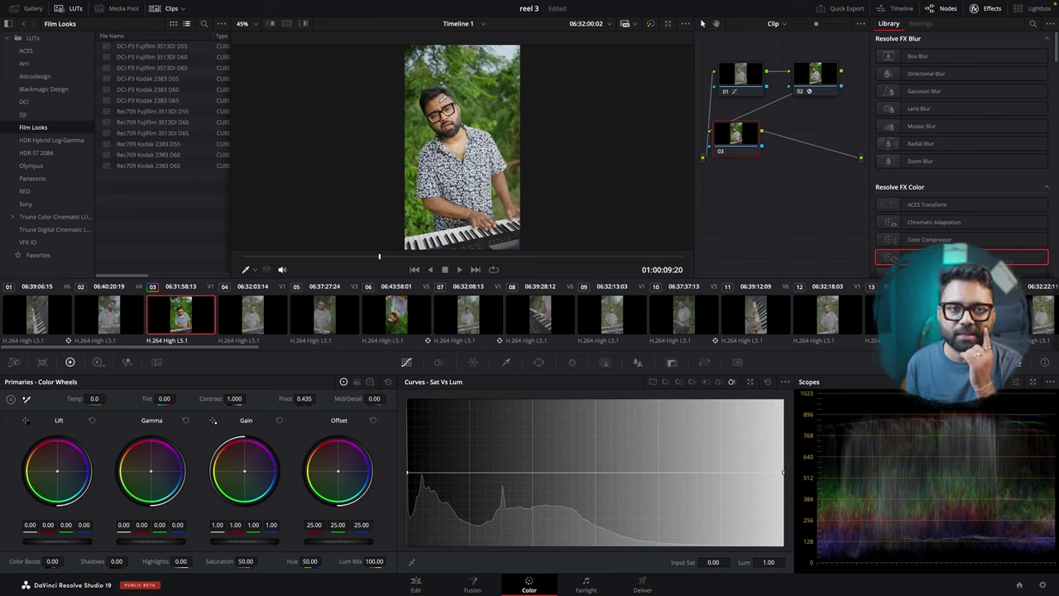
# Step: Show the Vectorscope and raise the Color Boost of node 03 to 25.50
pyautogui.click(986, 383)
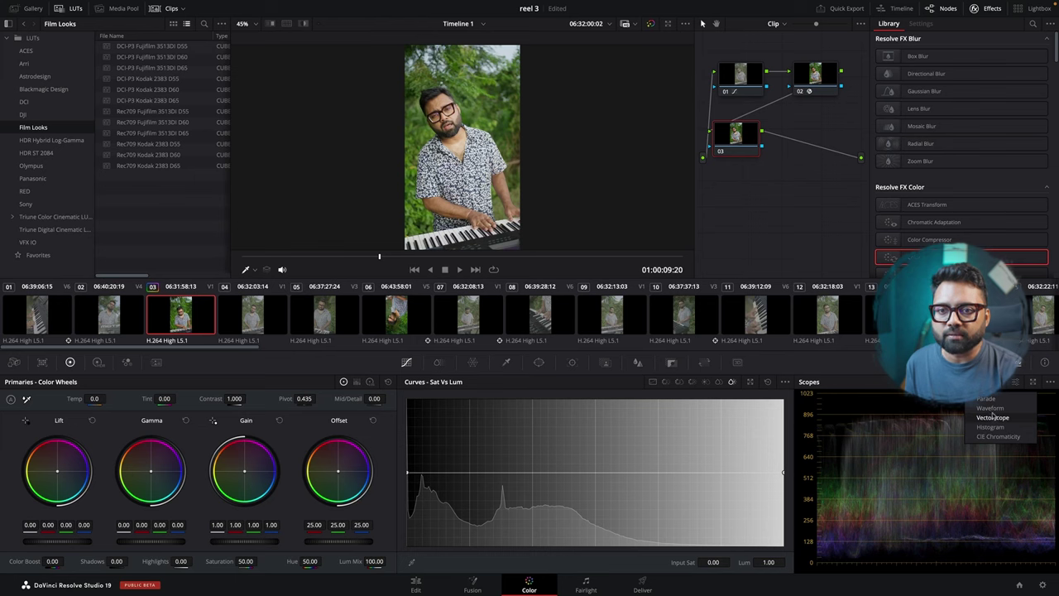
pyautogui.click(993, 418)
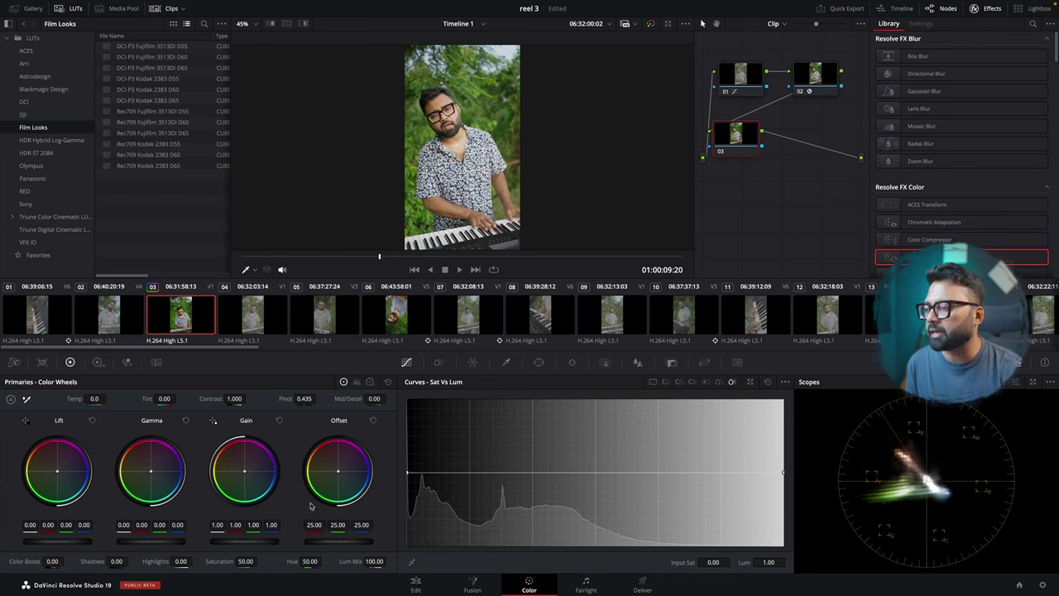
pyautogui.moveTo(52, 561); pyautogui.dragTo(66, 562)
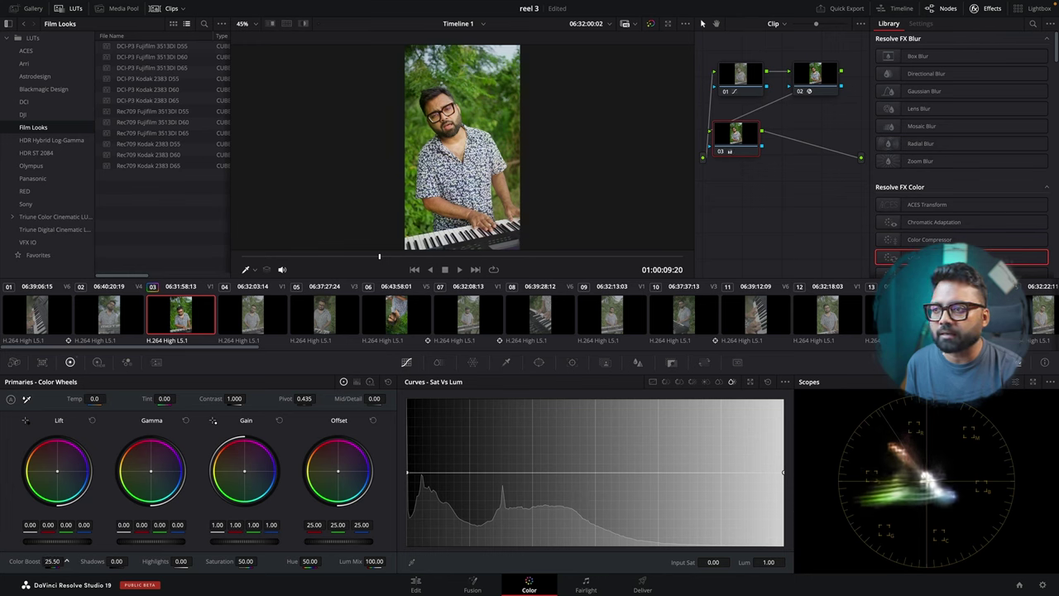
# Step: Set the Tint of node 03 to 40.50 and its Temp to -260
pyautogui.moveTo(164, 398); pyautogui.dragTo(181, 398)
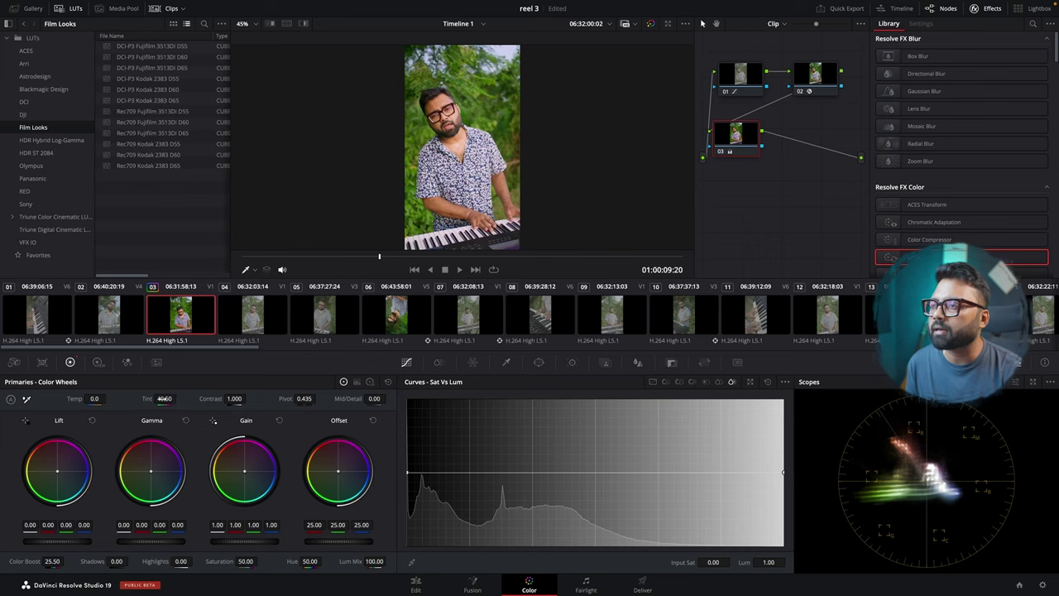
pyautogui.moveTo(96, 398); pyautogui.dragTo(104, 398)
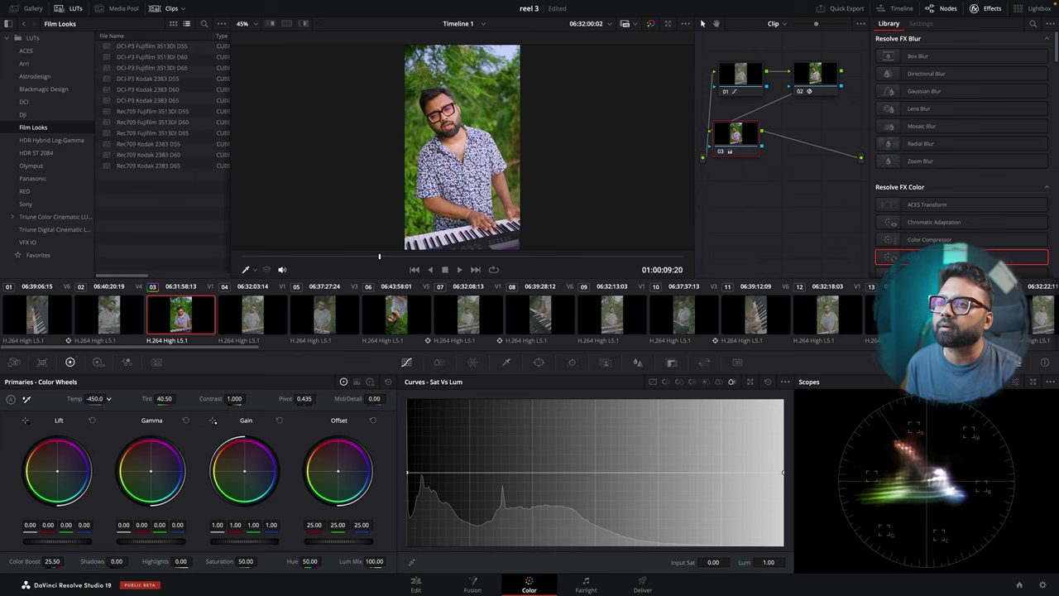
pyautogui.moveTo(109, 398); pyautogui.dragTo(109, 398)
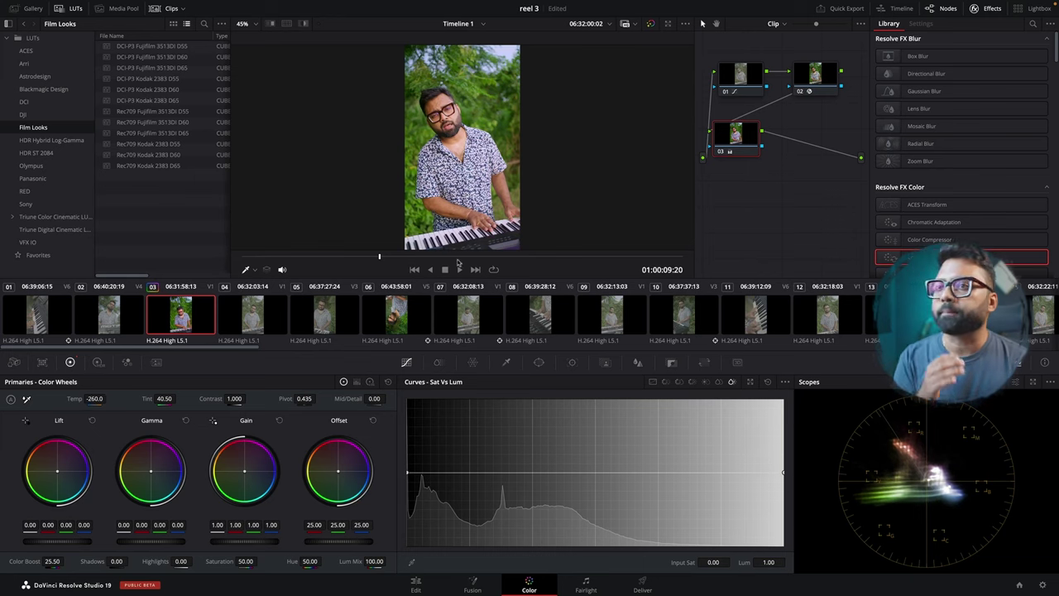
# Step: Toggle node 03 off and on to compare the image with and without its colour adjustments
pyautogui.click(721, 153)
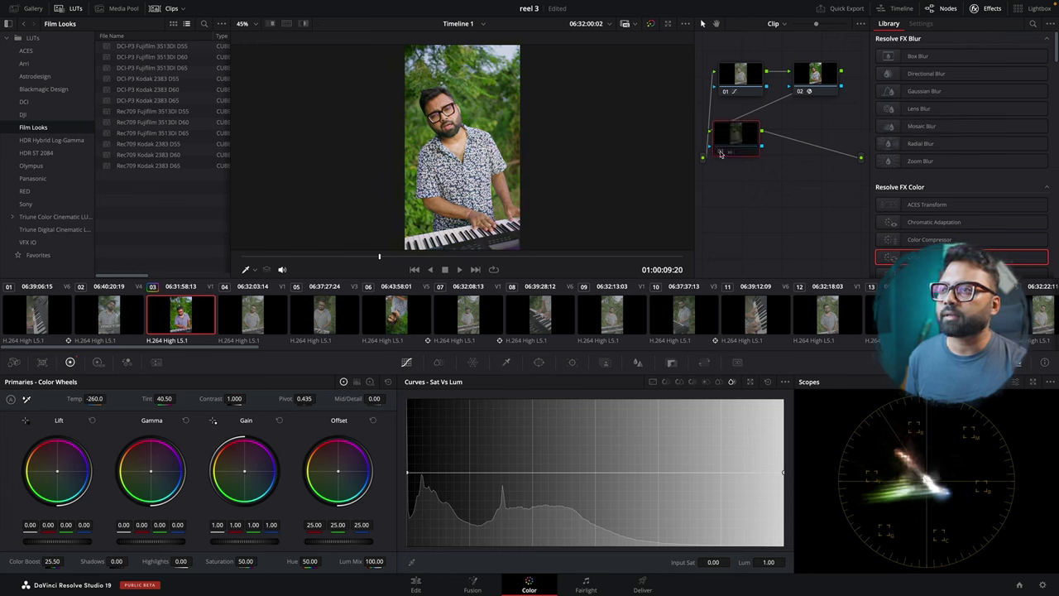
pyautogui.click(721, 153)
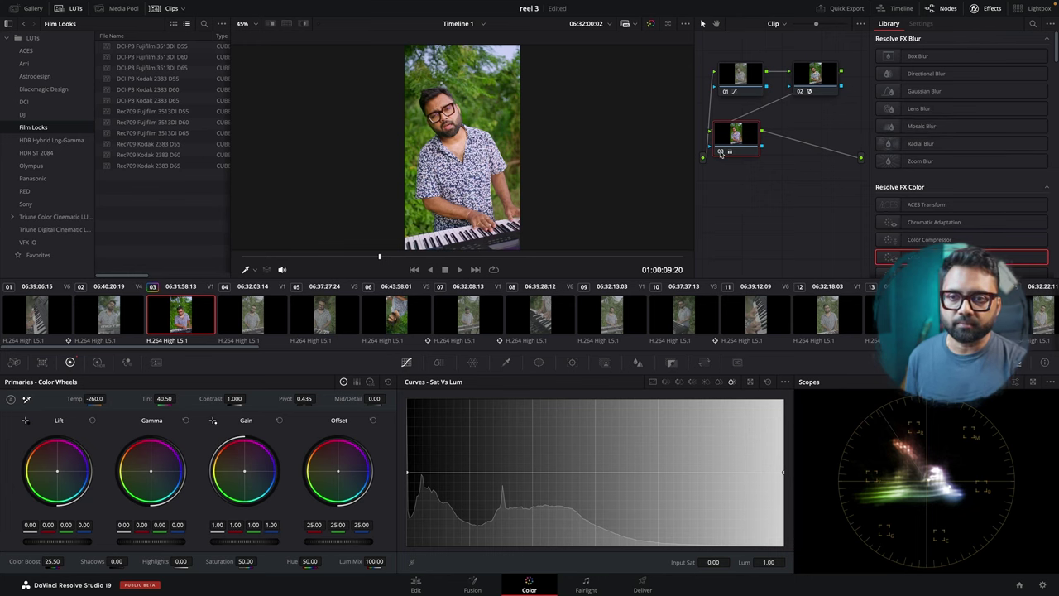
pyautogui.click(721, 153)
pyautogui.click(721, 152)
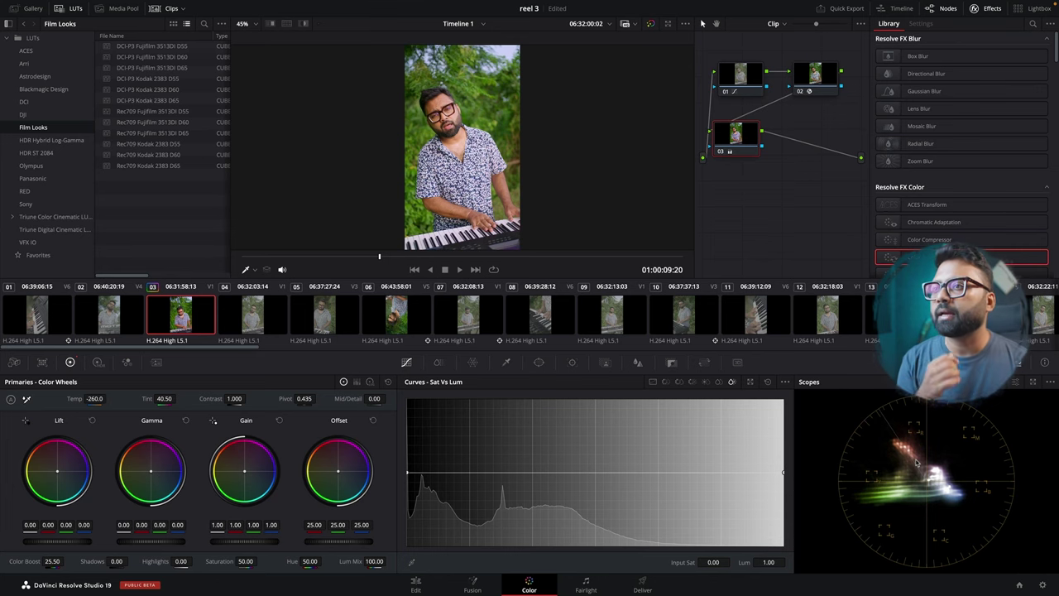
# Step: Add serial node 04 after node 03 and apply the Baby Driver LUT from Triune Digital Cinematic LUTs Pack V2
pyautogui.hotkey('alt', 's')
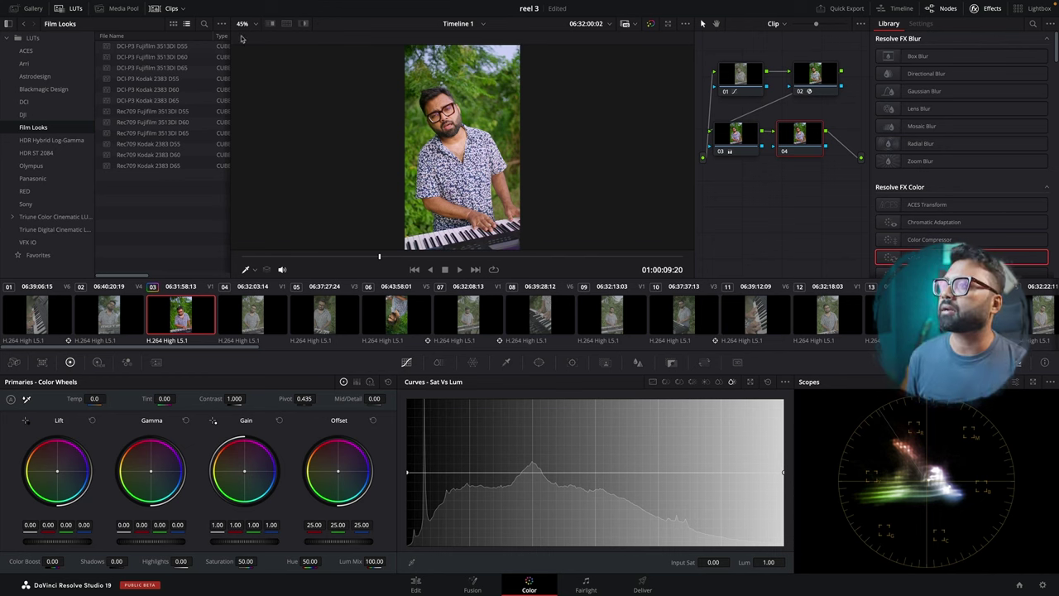
pyautogui.click(39, 231)
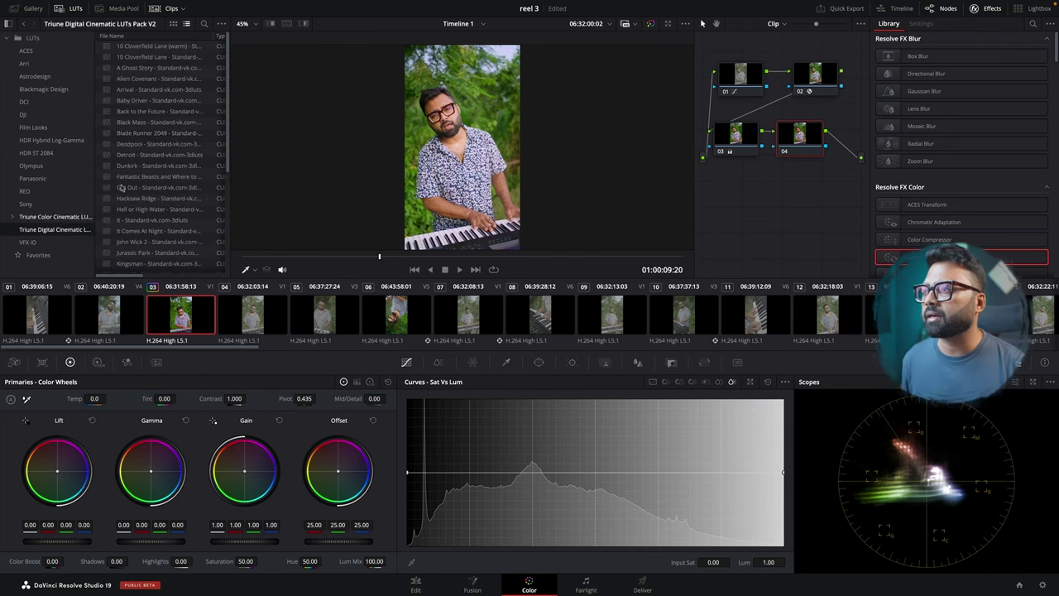
pyautogui.scroll(-2, 157, 216)
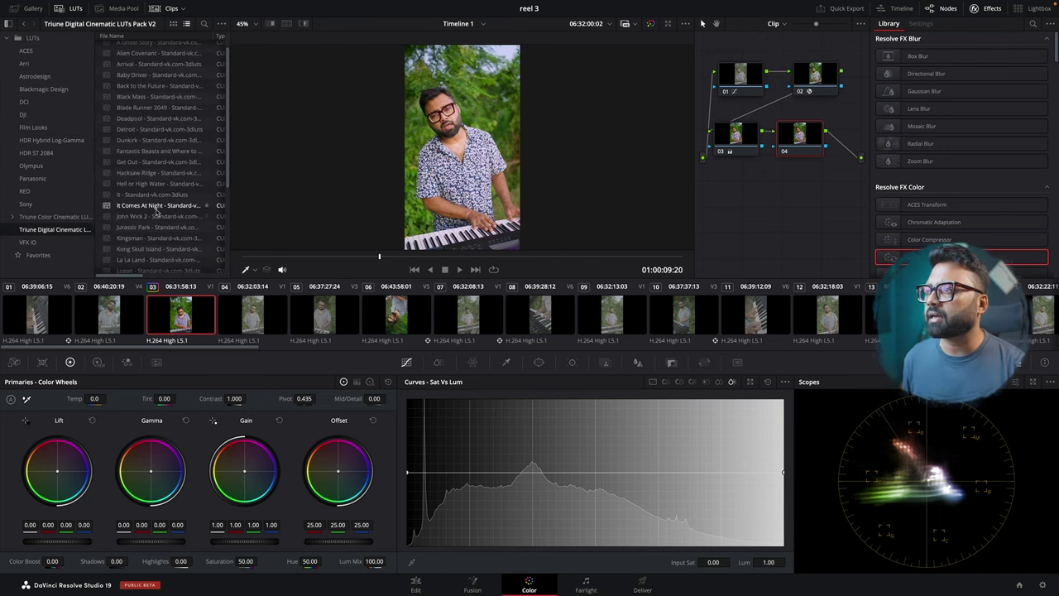
pyautogui.scroll(2, 157, 213)
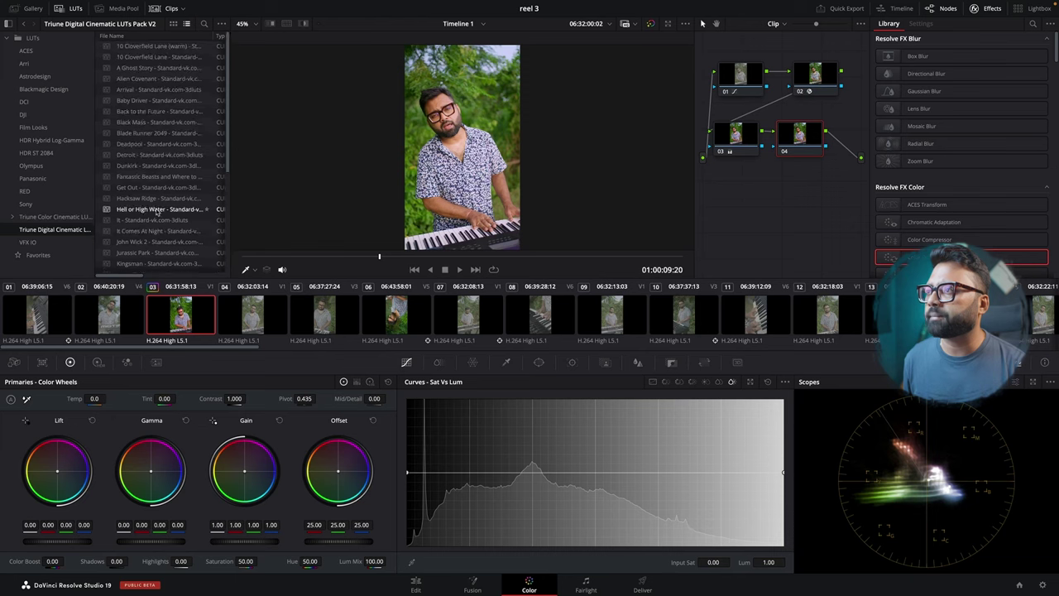
pyautogui.doubleClick(130, 101)
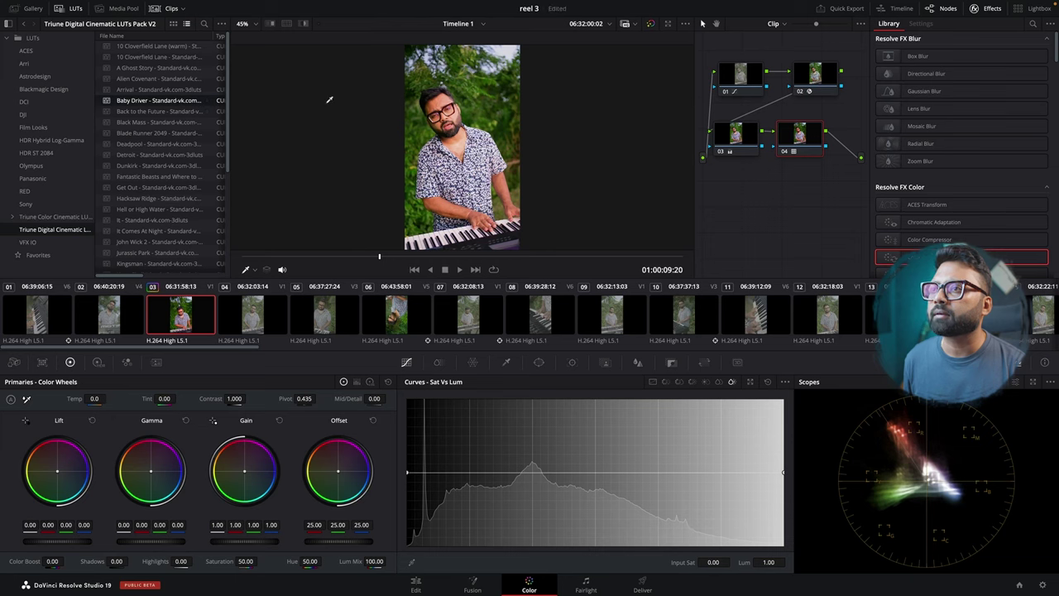
# Step: Try the La La Land LUT on node 04 and compare the image with the node off and on
pyautogui.scroll(-5, 158, 145)
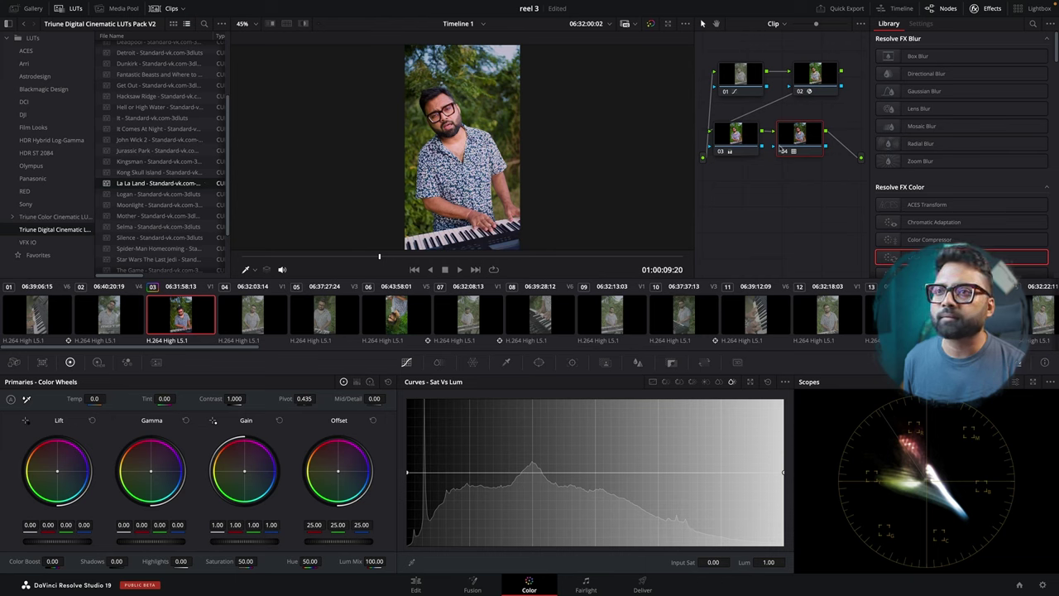
pyautogui.click(784, 152)
pyautogui.click(784, 151)
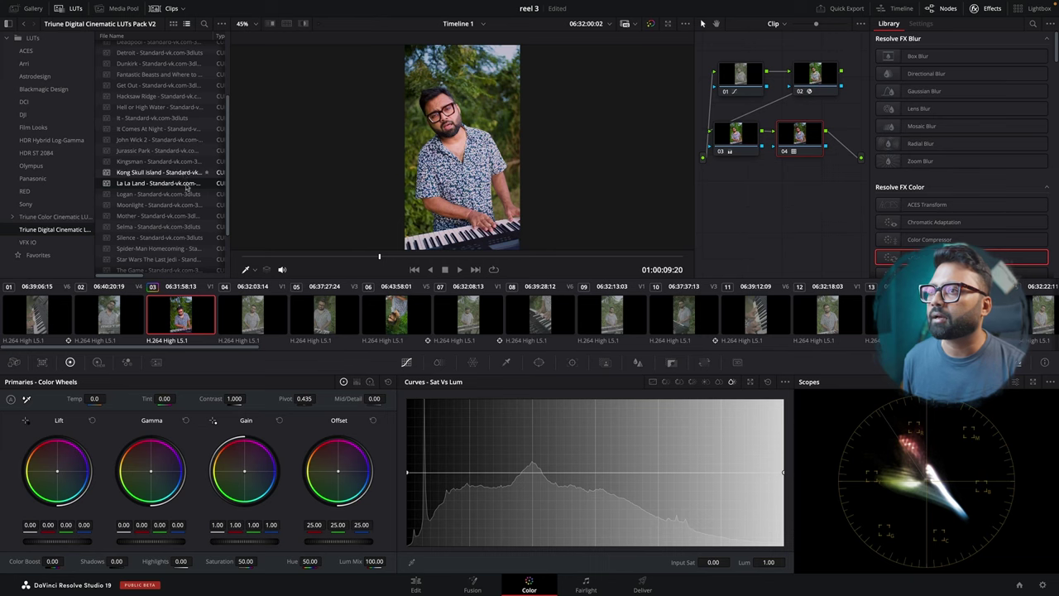
# Step: Browse the other LUTs in the pack and apply the Logan LUT to node 04
pyautogui.scroll(4, 190, 186)
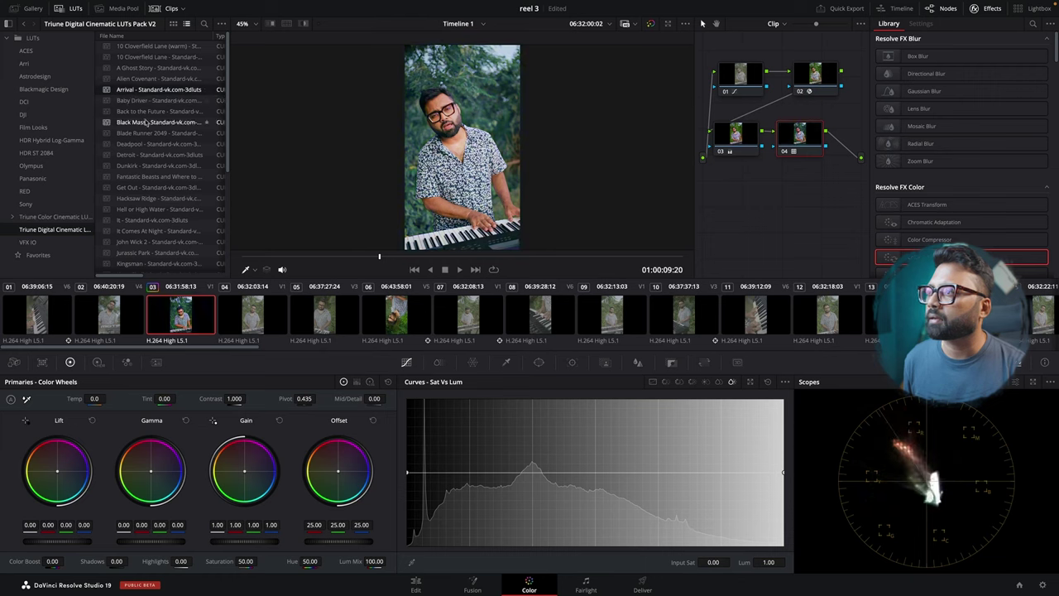
pyautogui.scroll(-3, 147, 123)
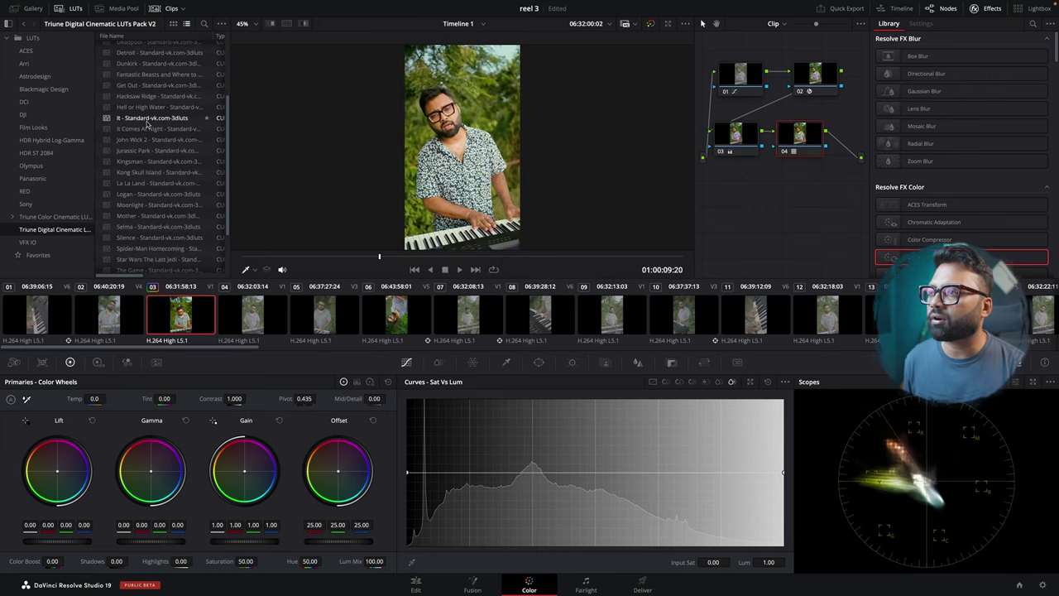
pyautogui.scroll(-1, 147, 124)
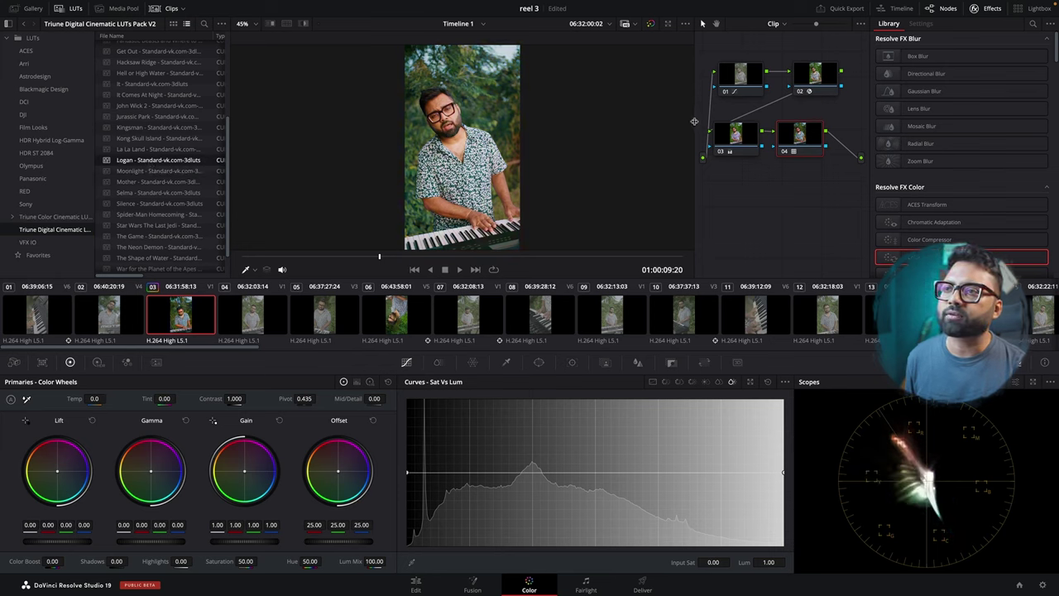
# Step: Set the Key Output Gain of node 04 to 0.700 to reduce the LUT's strength
pyautogui.click(672, 362)
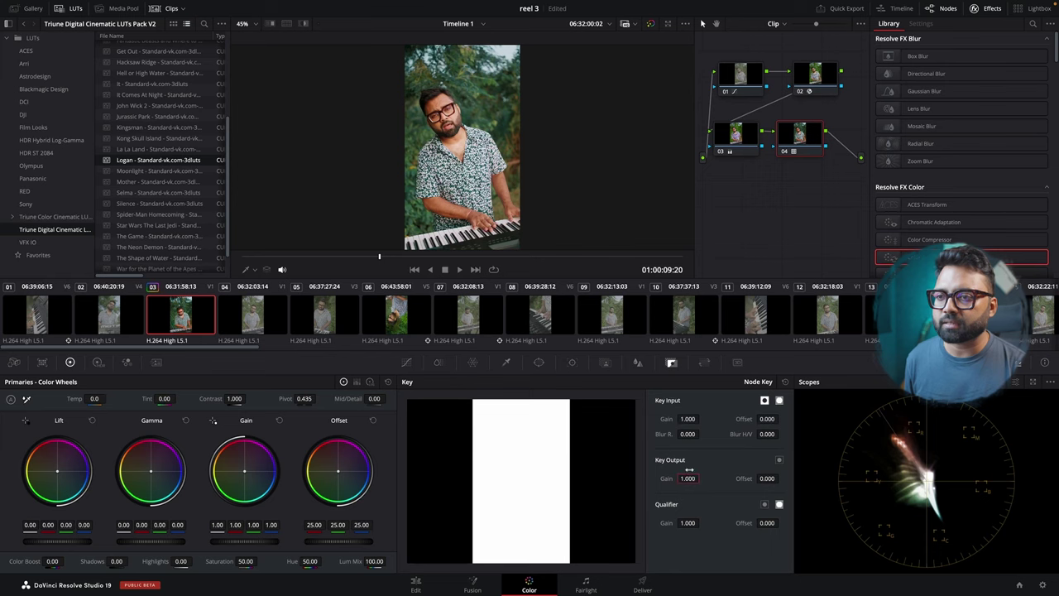
pyautogui.moveTo(688, 489)
pyautogui.mouseDown()
pyautogui.moveTo(659, 479)
pyautogui.moveTo(675, 479)
pyautogui.mouseUp()
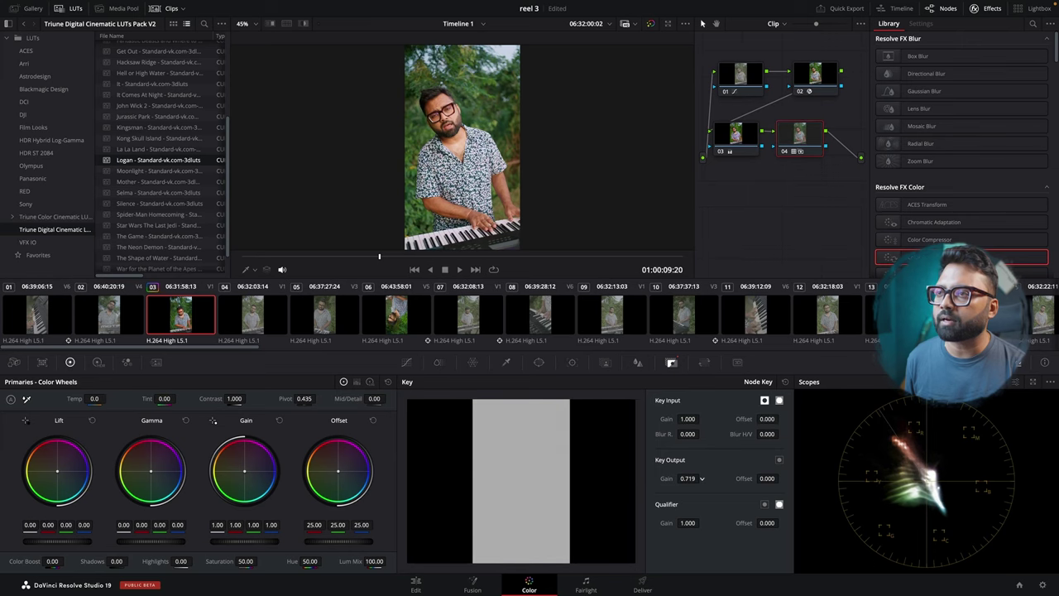
pyautogui.doubleClick(688, 478)
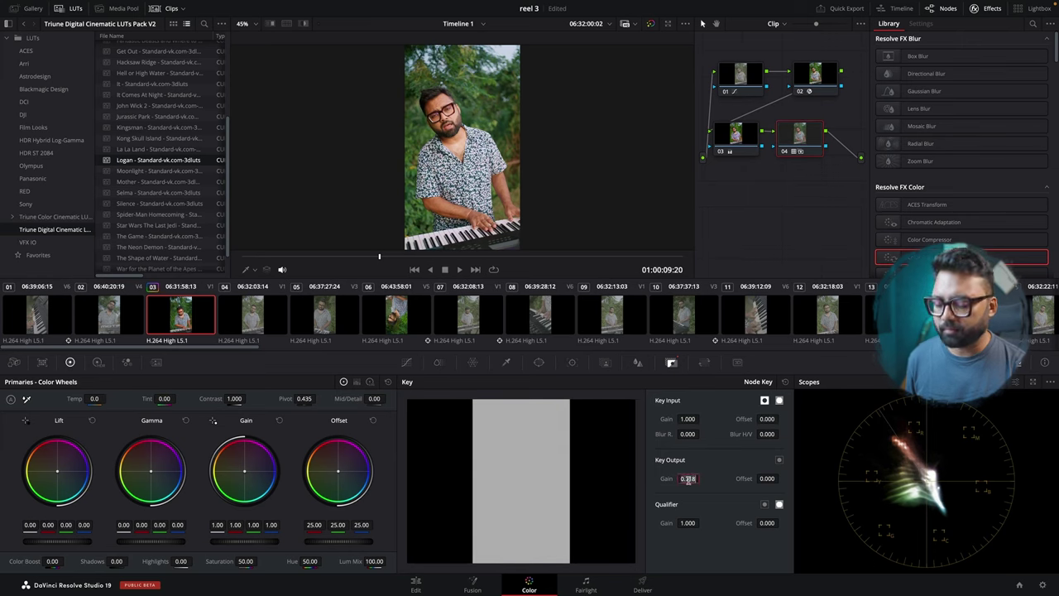
pyautogui.write('0.7')
pyautogui.press('Return')
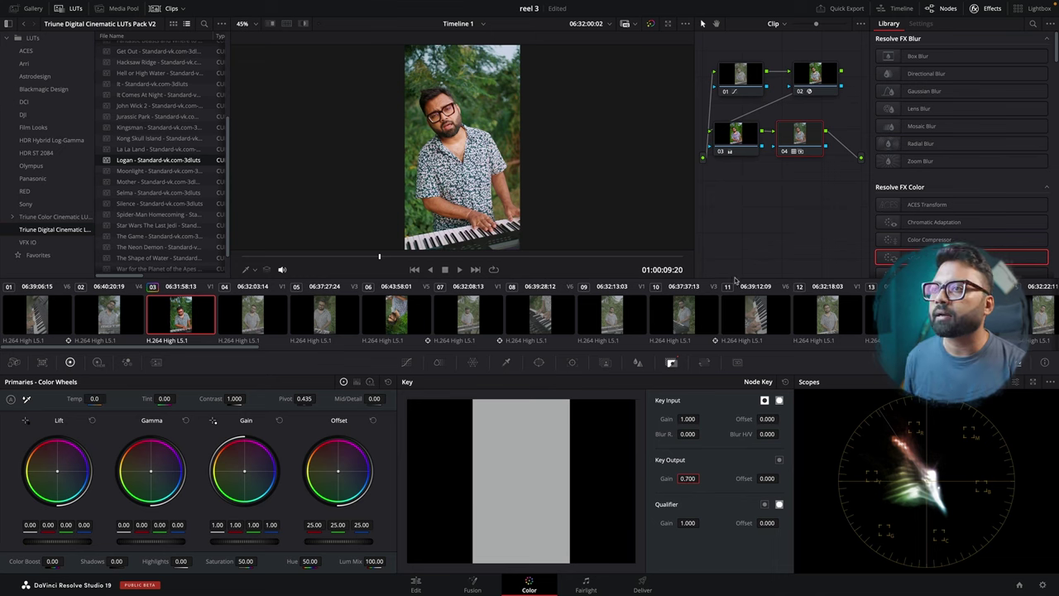
# Step: Toggle node 04 off and on to compare the softened LUT, and check the grade on a later frame of the clip
pyautogui.click(785, 153)
pyautogui.click(784, 152)
pyautogui.click(784, 152)
pyautogui.click(784, 152)
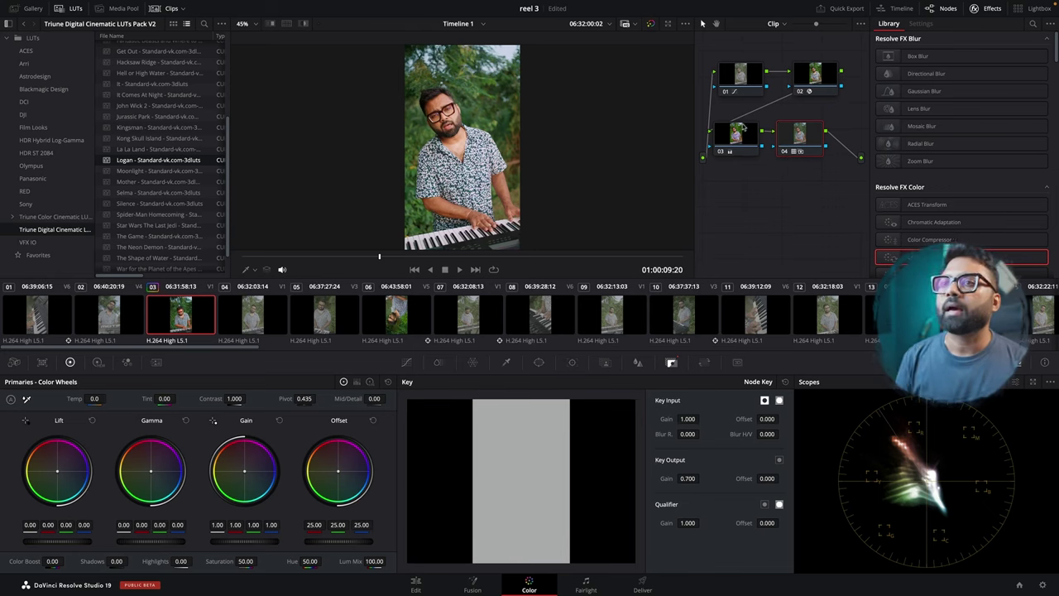
pyautogui.moveTo(378, 258); pyautogui.dragTo(492, 257)
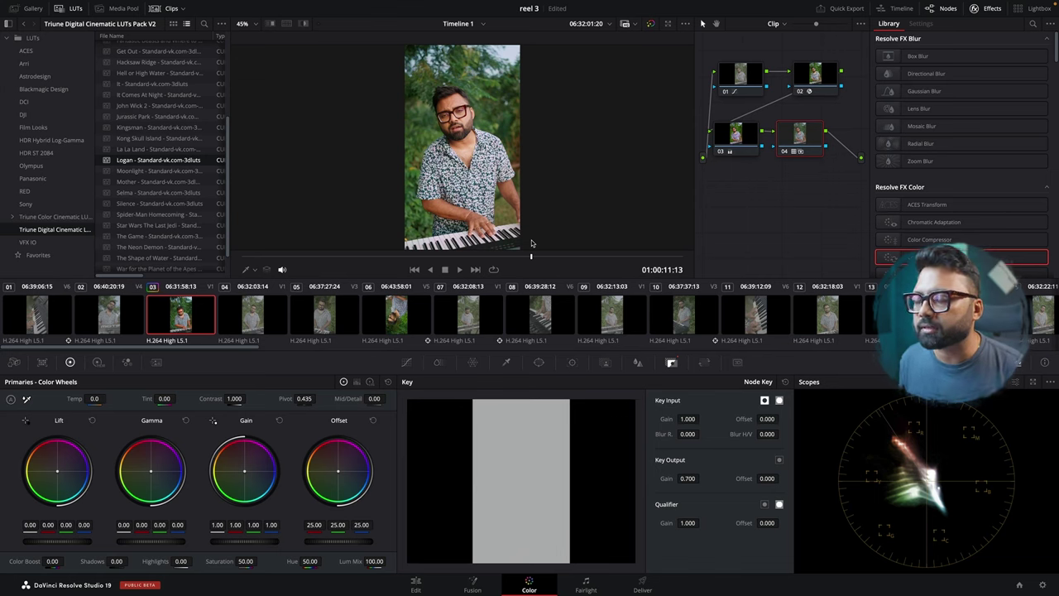
# Step: Move the LUT node below node 03 and insert a new serial node between the two
pyautogui.moveTo(812, 131); pyautogui.dragTo(748, 197)
pyautogui.click(730, 142)
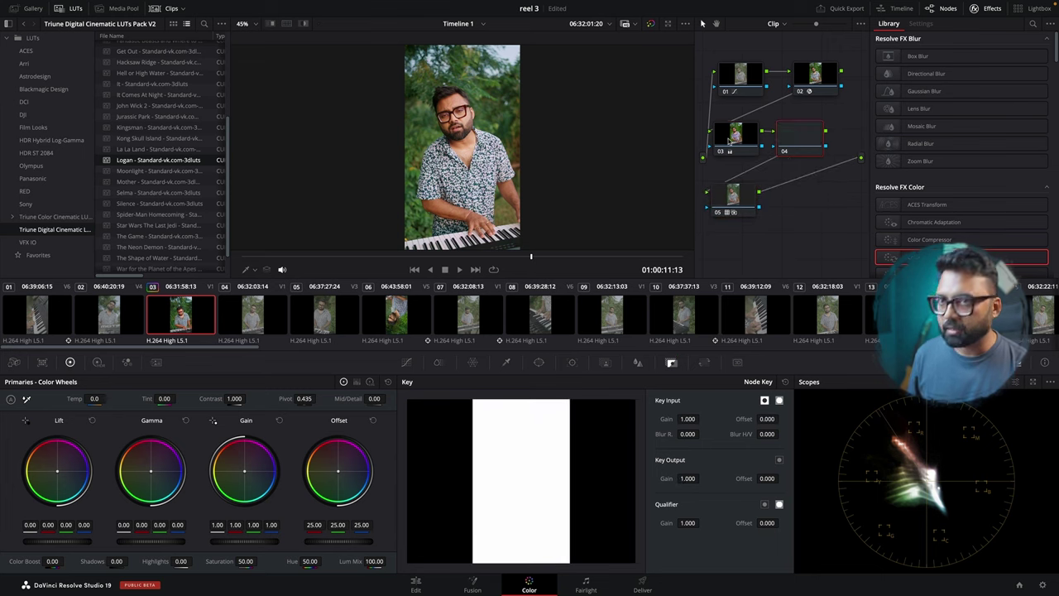
pyautogui.hotkey('alt', 's')
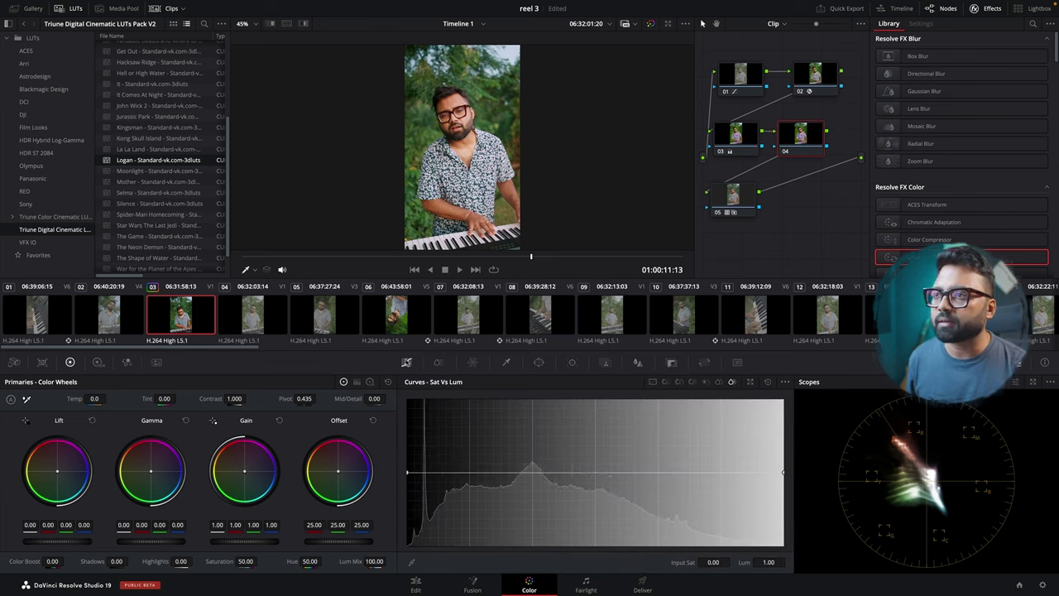
# Step: On the new node 04, lower the white point of the Custom curve slightly and add a control point near its middle
pyautogui.click(406, 362)
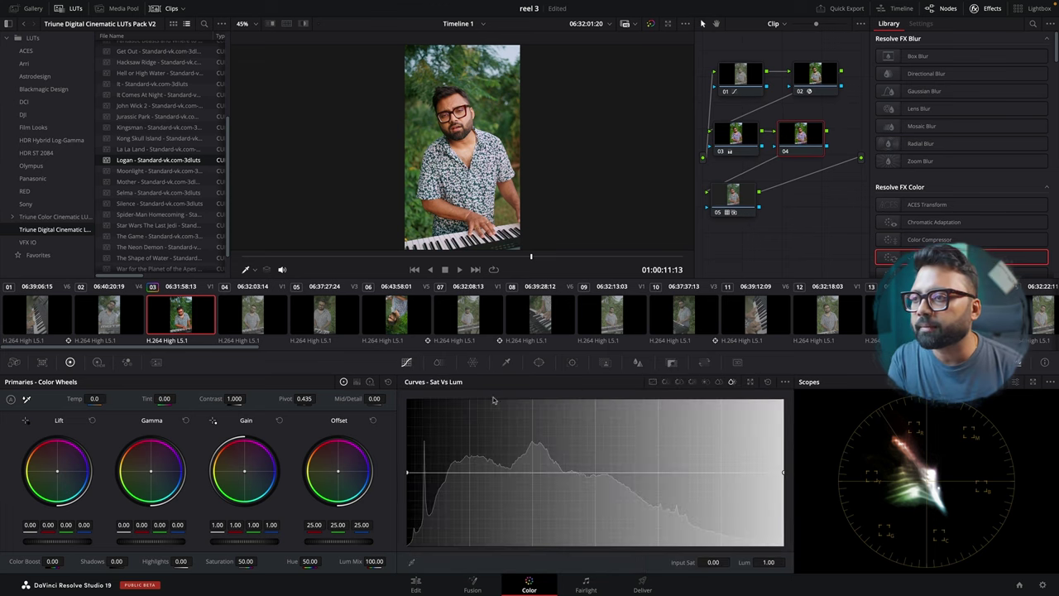
pyautogui.click(654, 382)
pyautogui.moveTo(667, 402); pyautogui.dragTo(669, 412)
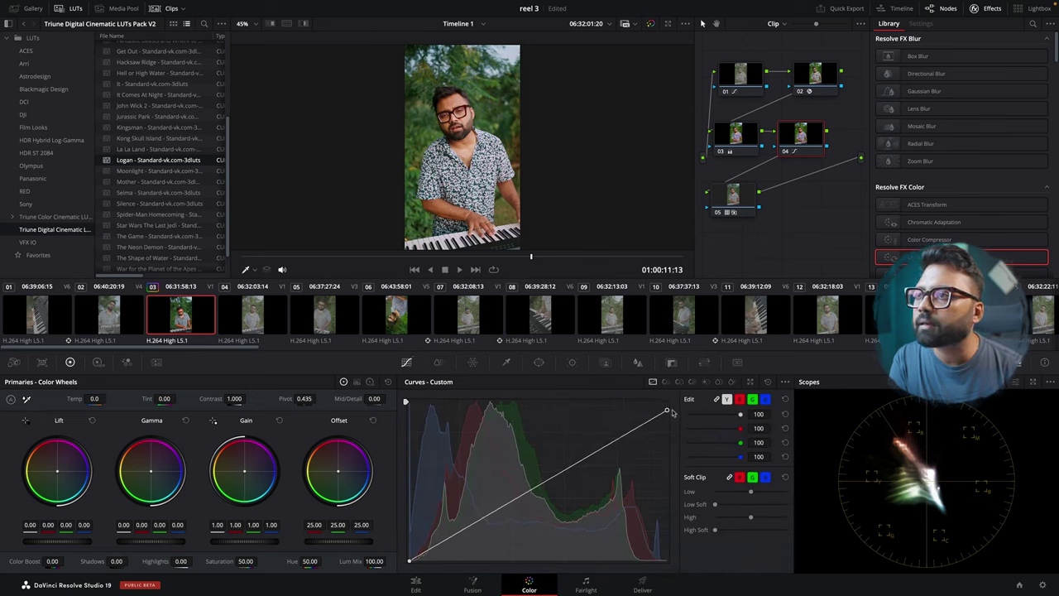
pyautogui.click(543, 486)
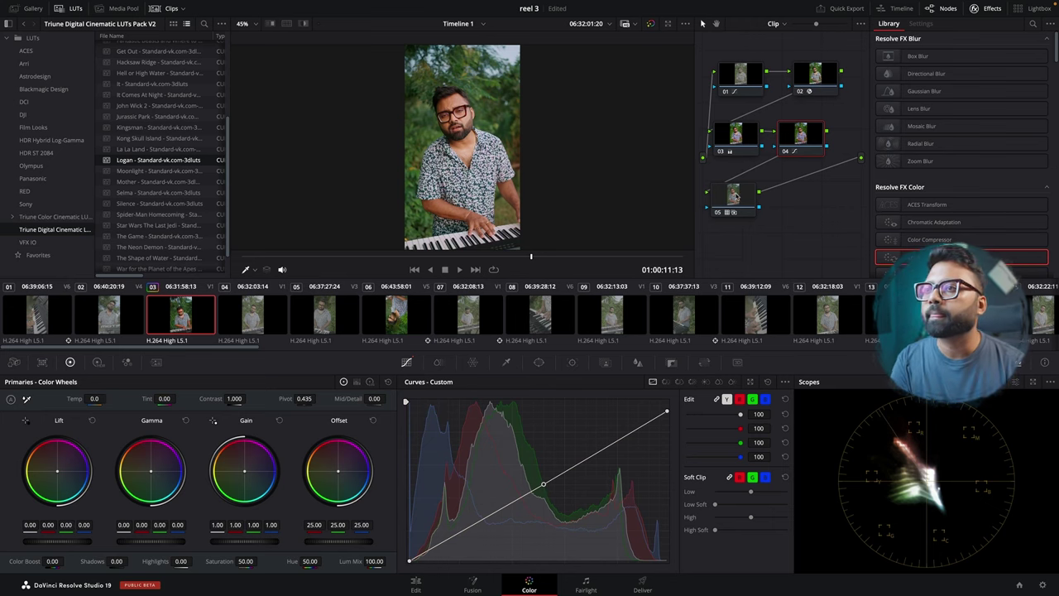
# Step: Recheck node 03 off and on, and set its Tint to 64.00 and its Temp to -730
pyautogui.click(734, 139)
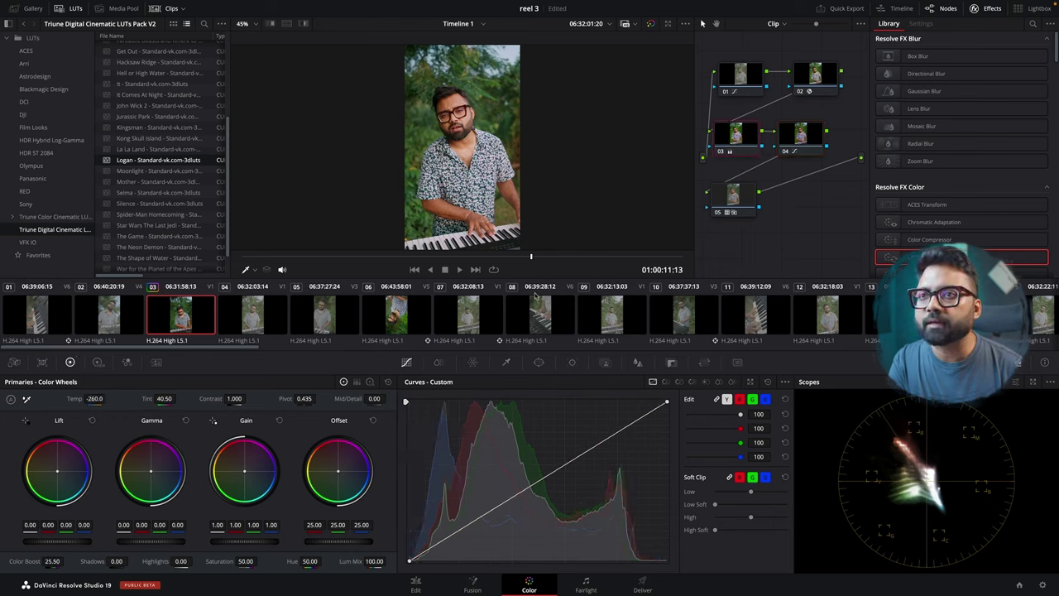
pyautogui.click(721, 153)
pyautogui.click(721, 152)
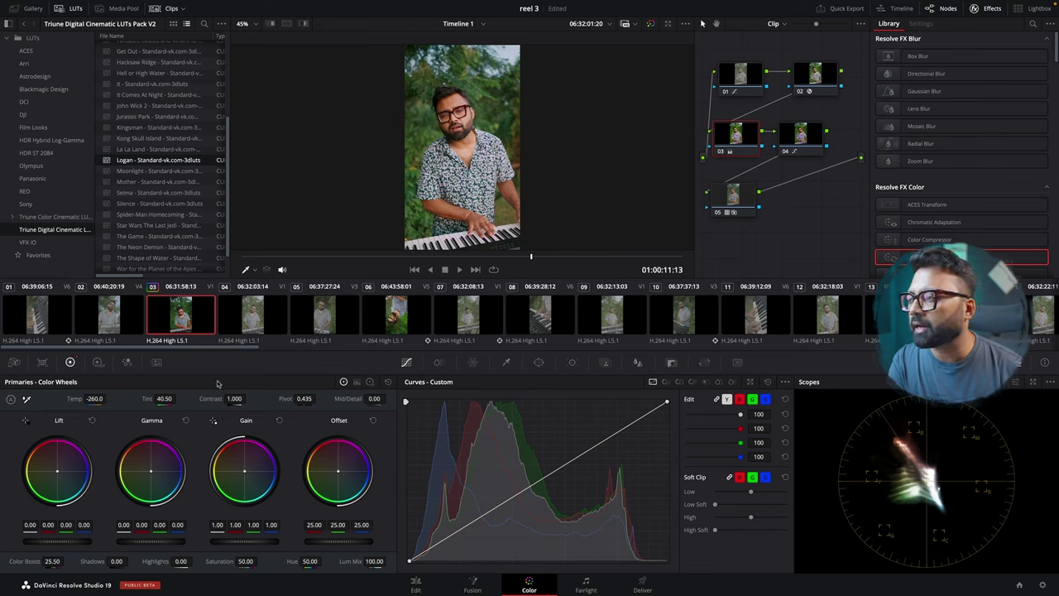
pyautogui.moveTo(166, 399); pyautogui.dragTo(178, 398)
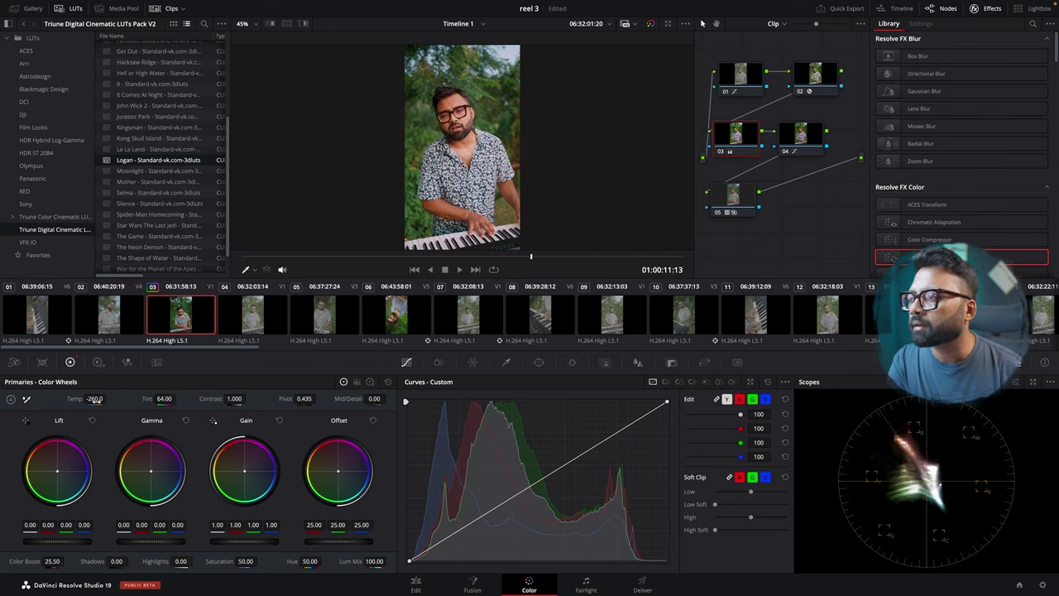
pyautogui.moveTo(95, 398)
pyautogui.mouseDown()
pyautogui.moveTo(71, 398)
pyautogui.moveTo(111, 398)
pyautogui.mouseUp()
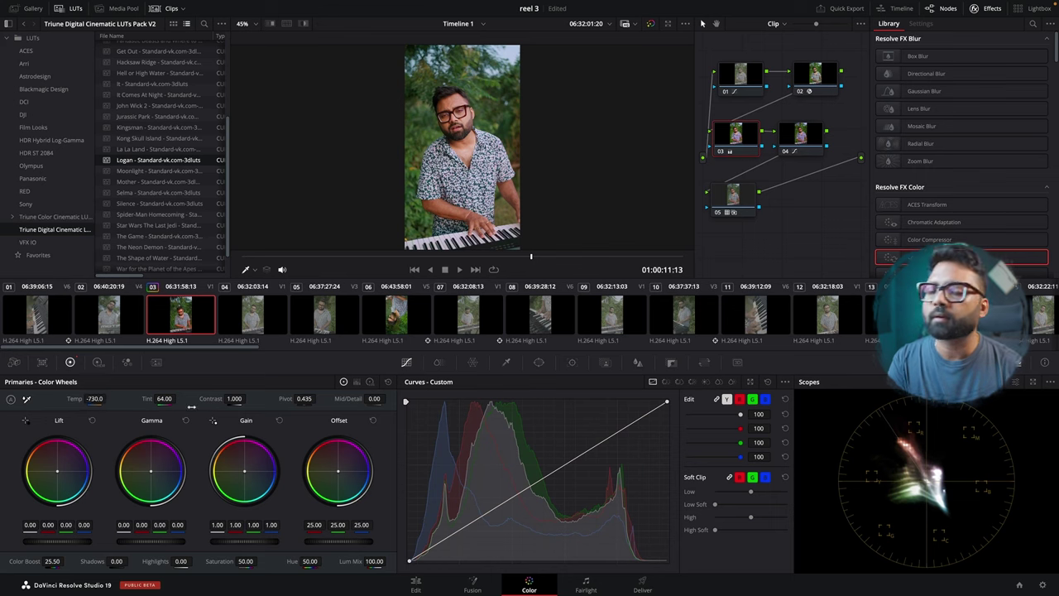
# Step: Toggle LUT node 05 off and on to compare the image with and without the Logan look
pyautogui.click(720, 212)
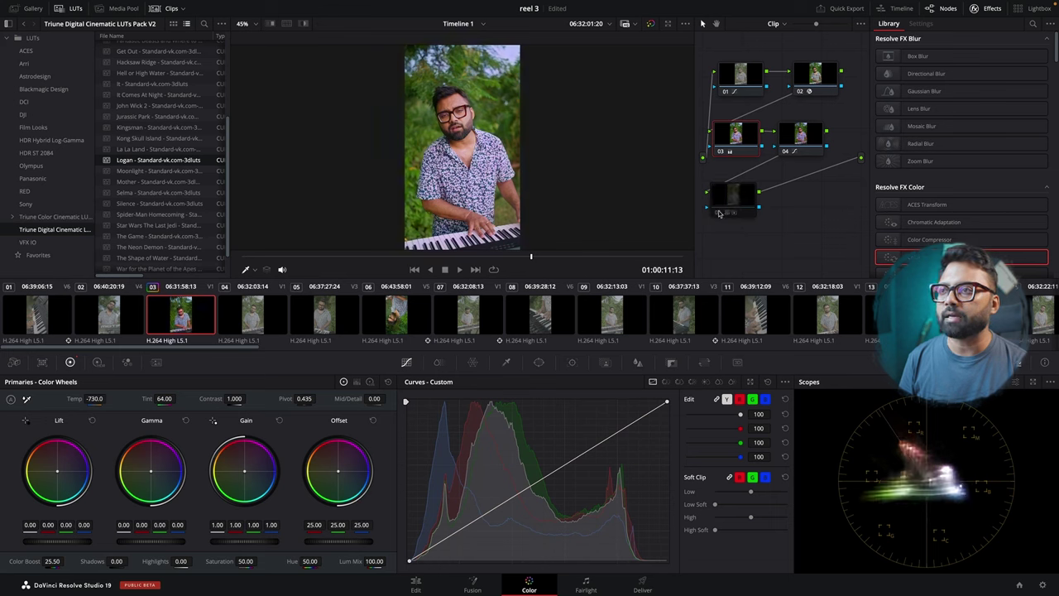
pyautogui.click(719, 213)
pyautogui.click(719, 212)
pyautogui.click(720, 213)
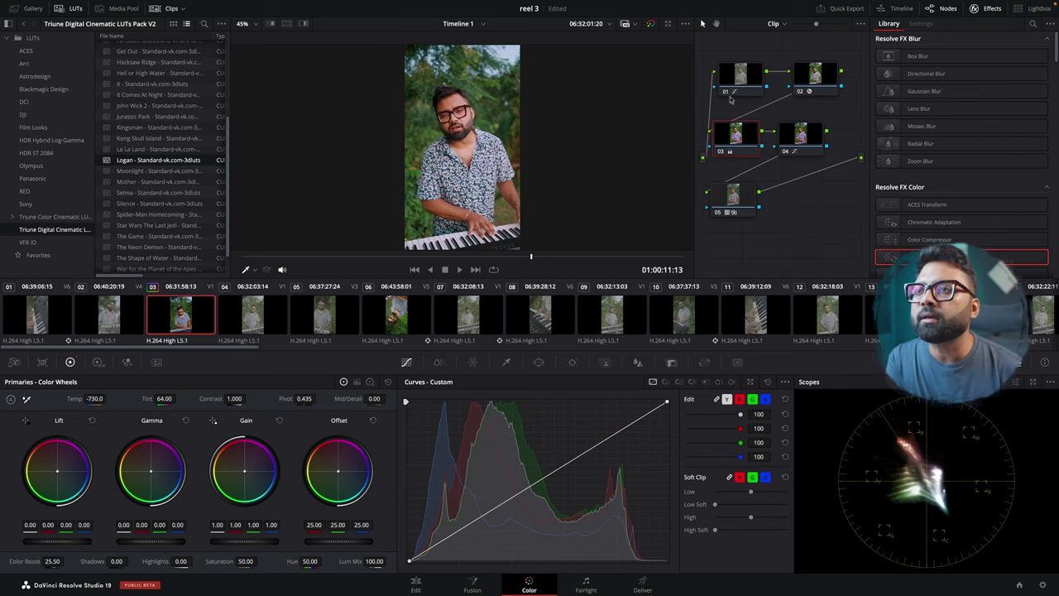
# Step: Bypass and restore all grades repeatedly to compare the original S-Log3 image with the finished grade
pyautogui.click(652, 24)
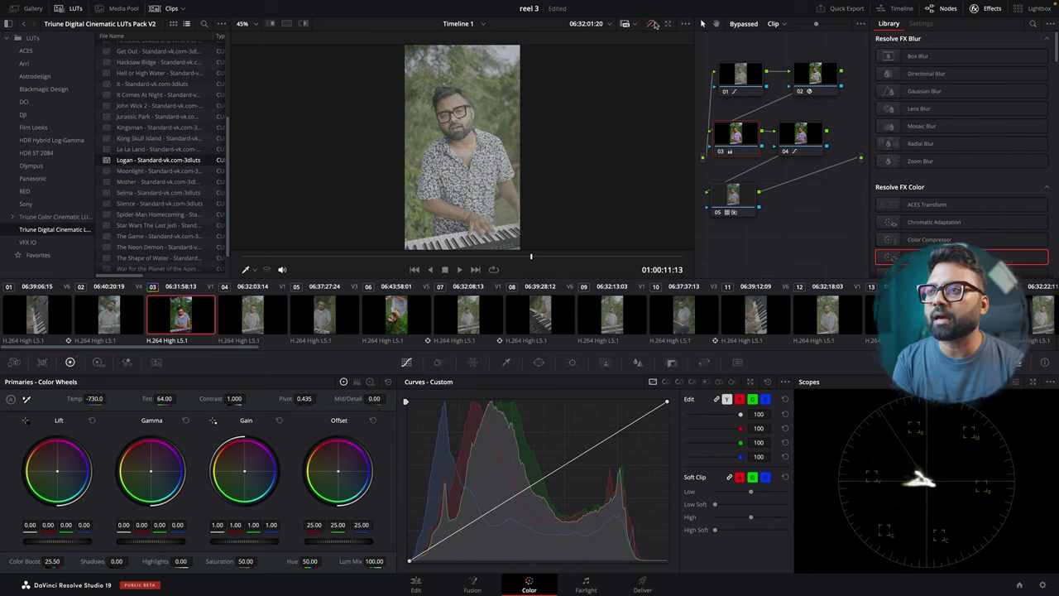
pyautogui.click(652, 24)
pyautogui.click(653, 24)
pyautogui.click(653, 24)
pyautogui.click(653, 24)
pyautogui.click(652, 24)
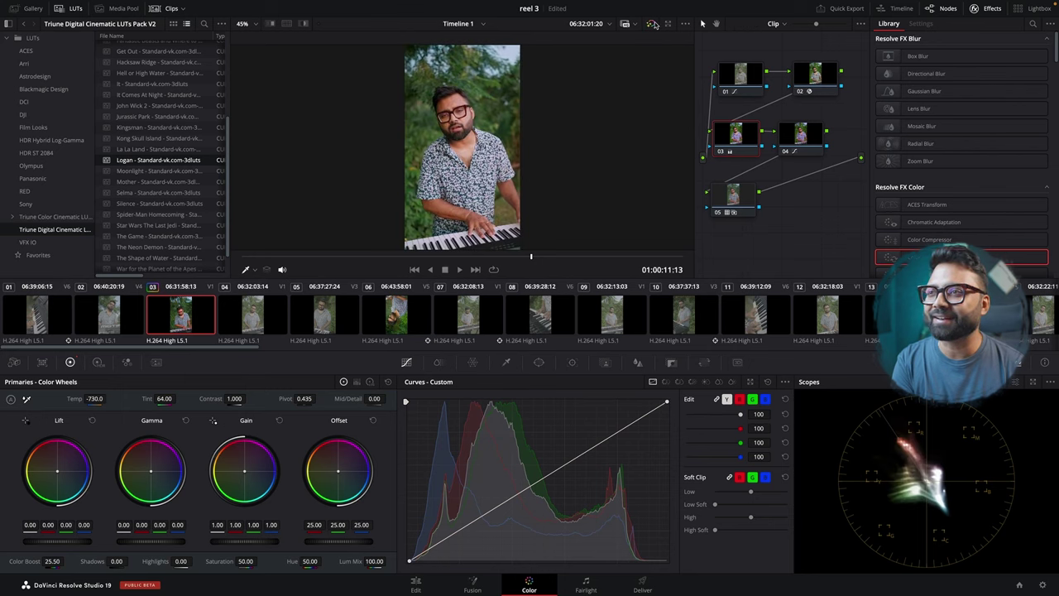
# Step: Grab a still of the graded frame from the viewer
pyautogui.rightClick(469, 143)
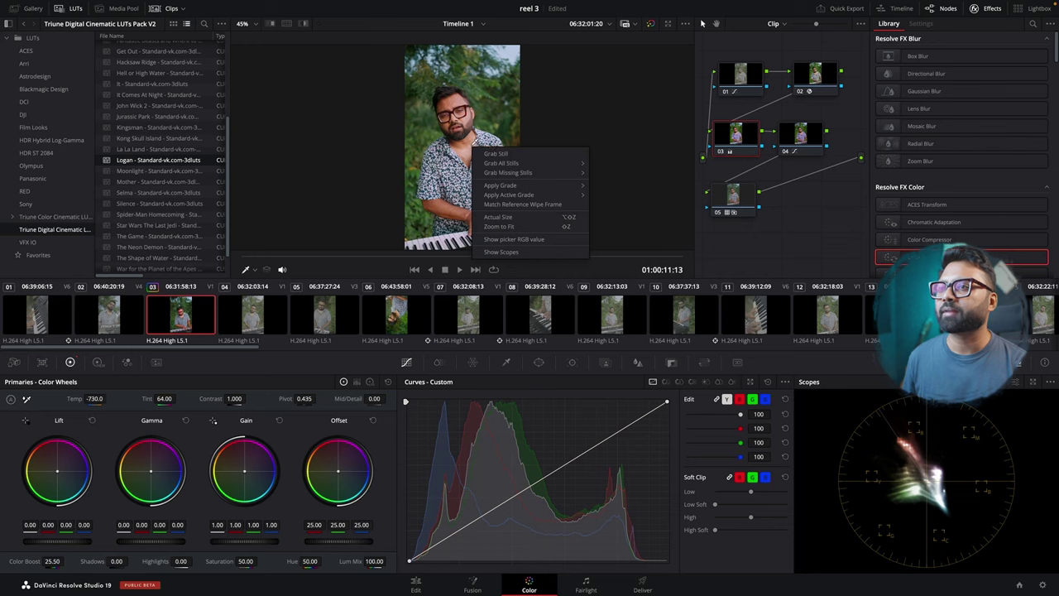
pyautogui.click(493, 101)
pyautogui.rightClick(498, 102)
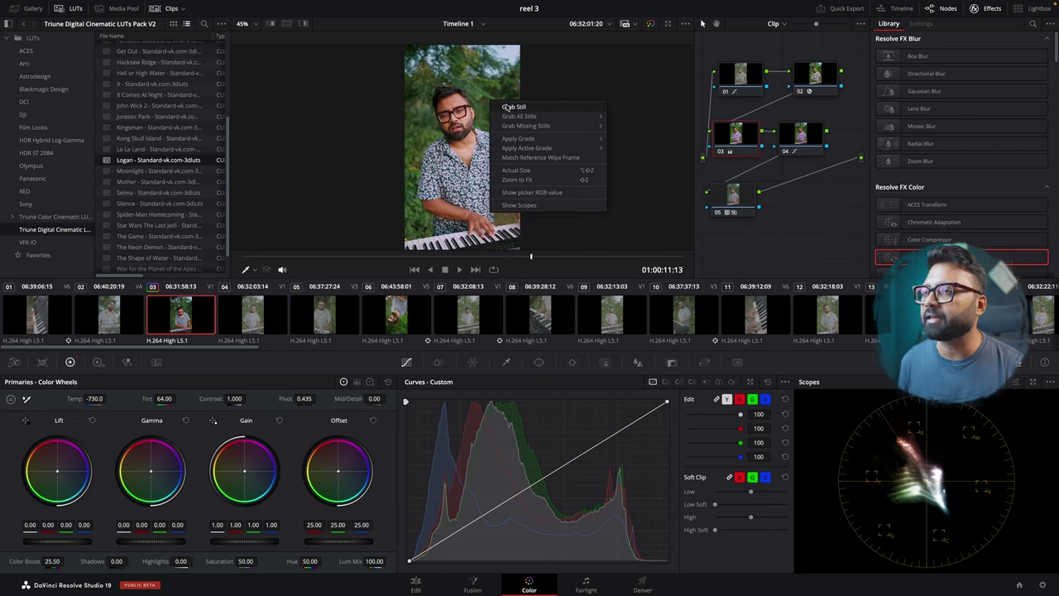
pyautogui.click(505, 107)
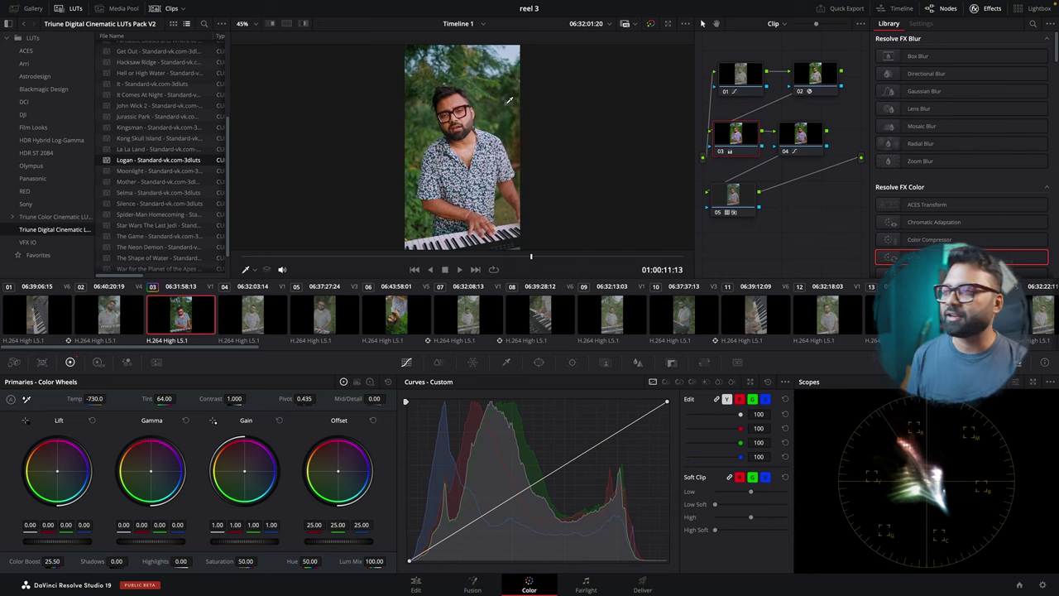
# Step: Show the stills gallery and paste the finished grade onto clip 02
pyautogui.click(34, 9)
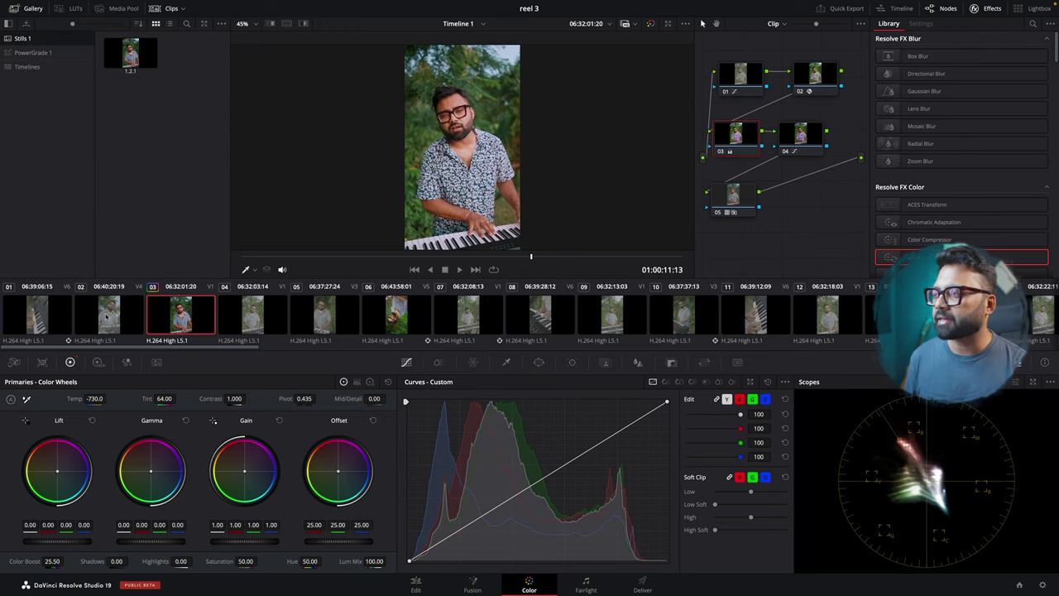
pyautogui.click(106, 316)
pyautogui.press('super+v')
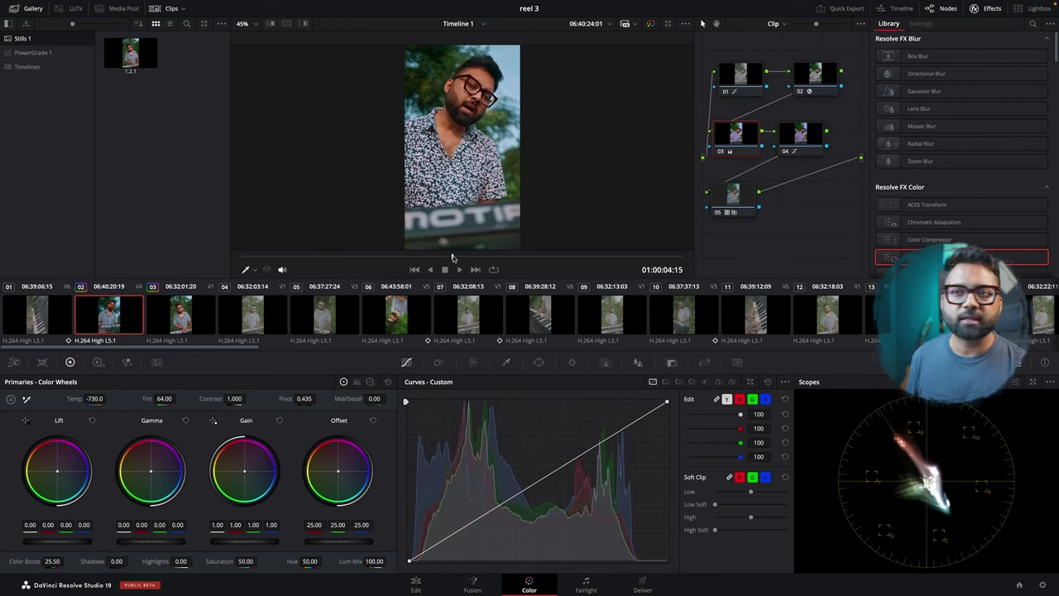
# Step: On clip 02, reset node 04's custom curve and add a point slightly raising the lower midtones
pyautogui.moveTo(453, 258); pyautogui.dragTo(455, 258)
pyautogui.click(793, 141)
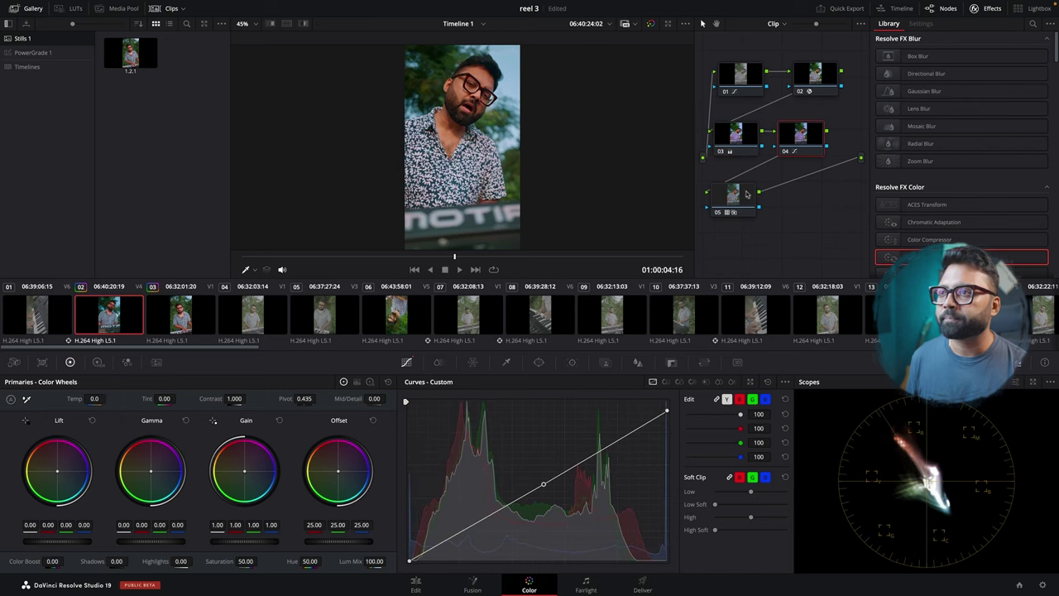
pyautogui.click(786, 400)
pyautogui.moveTo(490, 512); pyautogui.dragTo(485, 510)
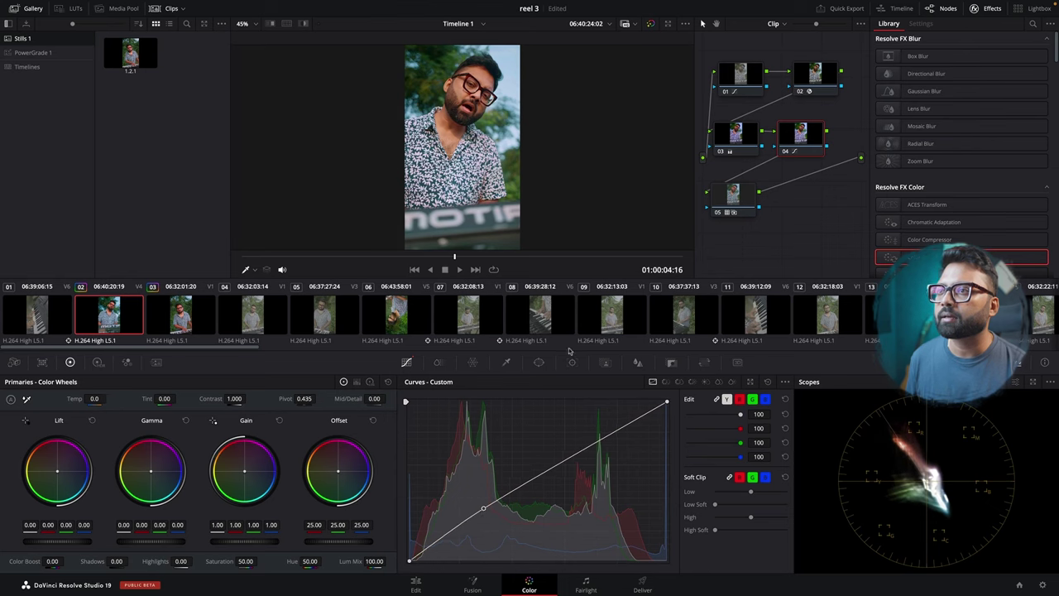
# Step: Toggle node 04 off and on to compare clip 02 with and without its curve adjustment
pyautogui.click(785, 152)
pyautogui.click(785, 152)
pyautogui.click(784, 152)
pyautogui.click(784, 152)
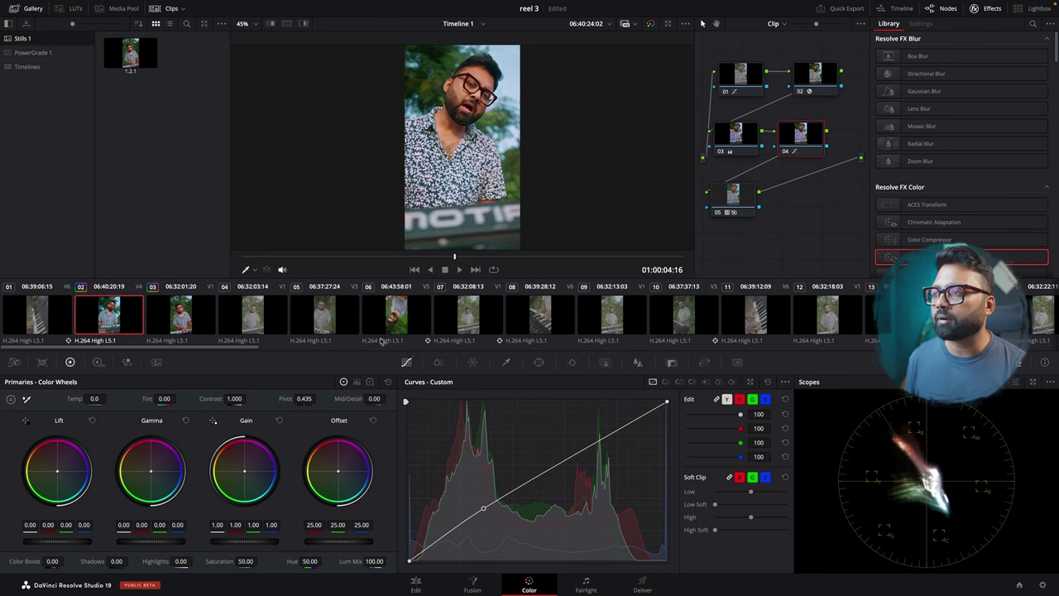
# Step: Switch between clips 02 and 03 to compare how their grades match
pyautogui.click(185, 323)
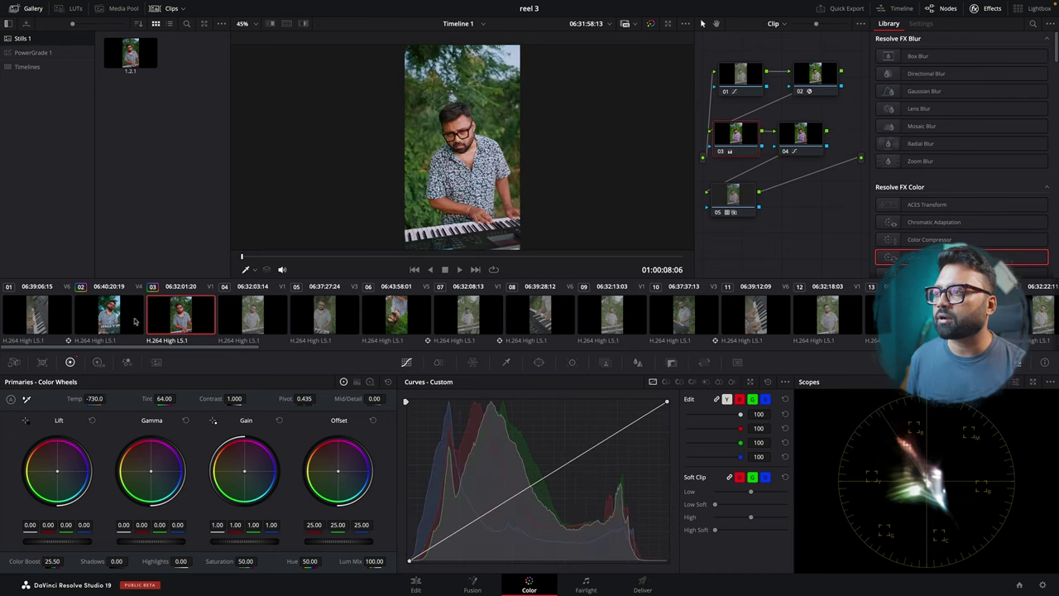
pyautogui.click(135, 321)
pyautogui.click(163, 320)
pyautogui.click(139, 321)
pyautogui.click(165, 320)
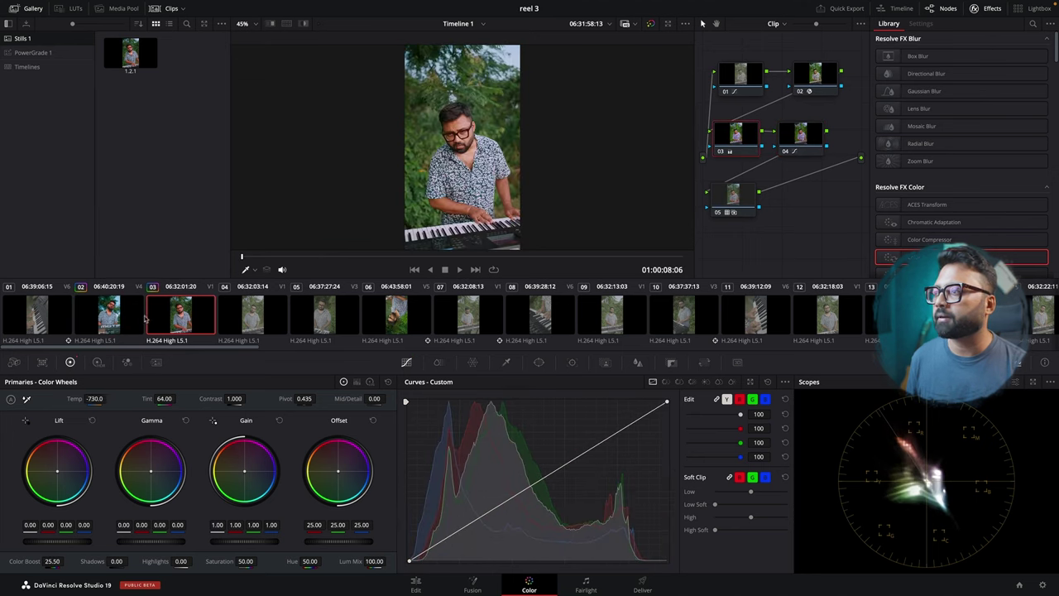
# Step: Paste the grade onto clip 01, then reset node 04's custom curve and raise its lower midtones to brighten the keyboard shot
pyautogui.click(54, 314)
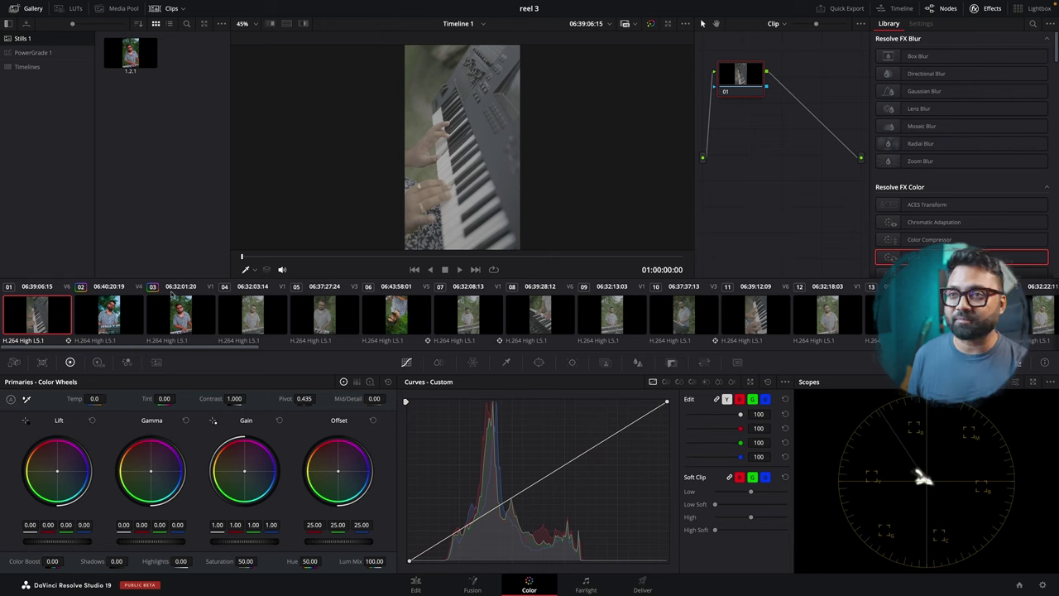
pyautogui.hotkey('ctrl', 'v')
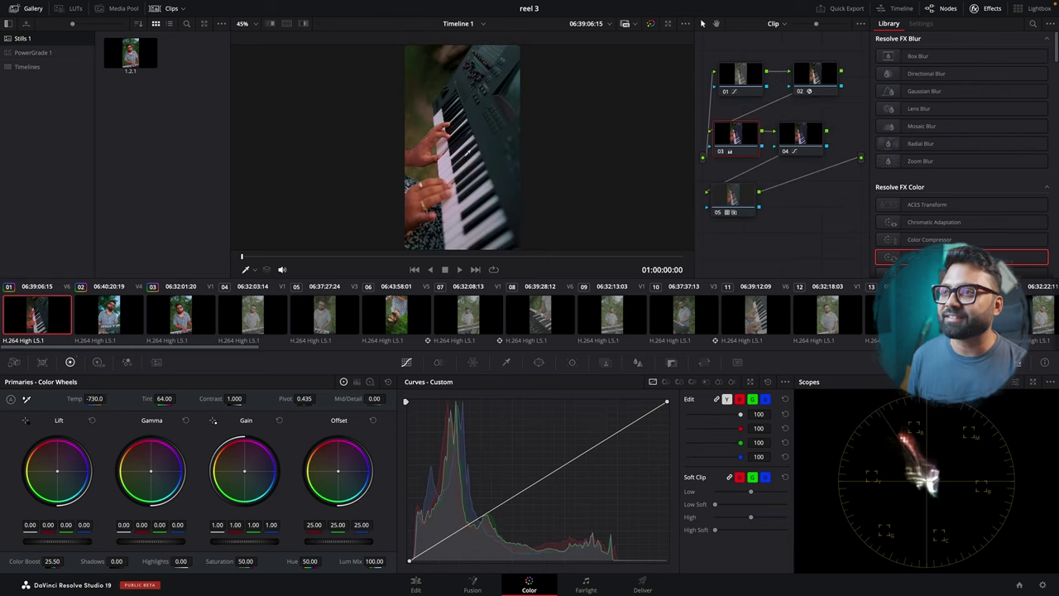
pyautogui.click(800, 137)
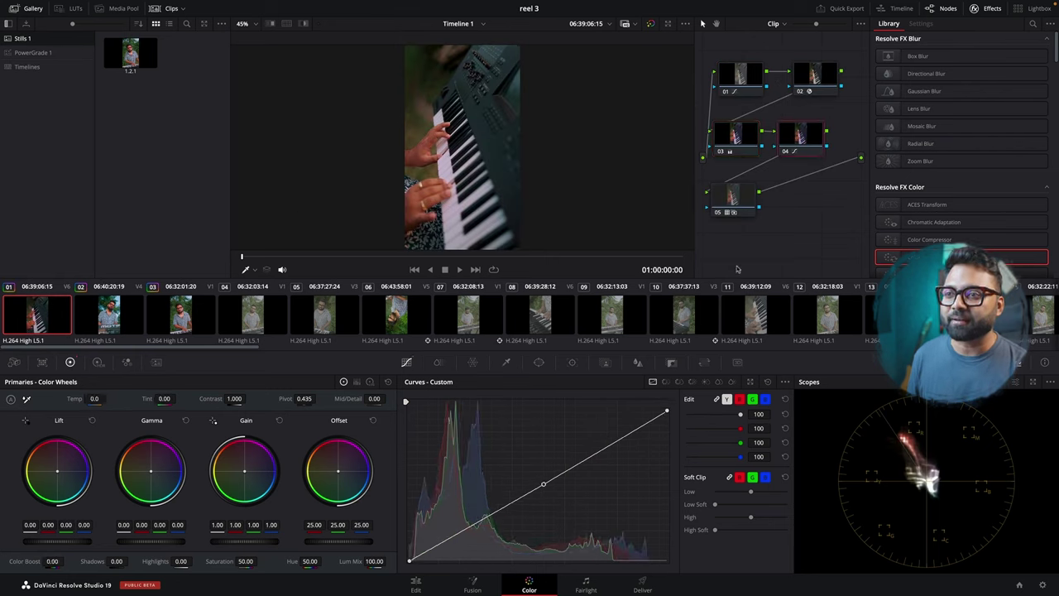
pyautogui.click(786, 401)
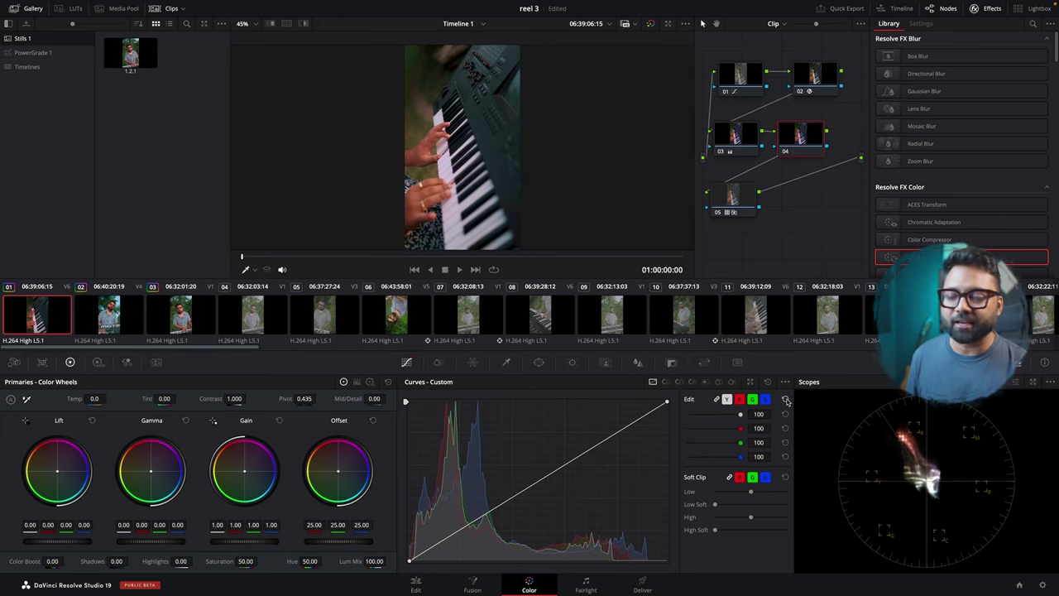
pyautogui.moveTo(514, 495); pyautogui.dragTo(504, 488)
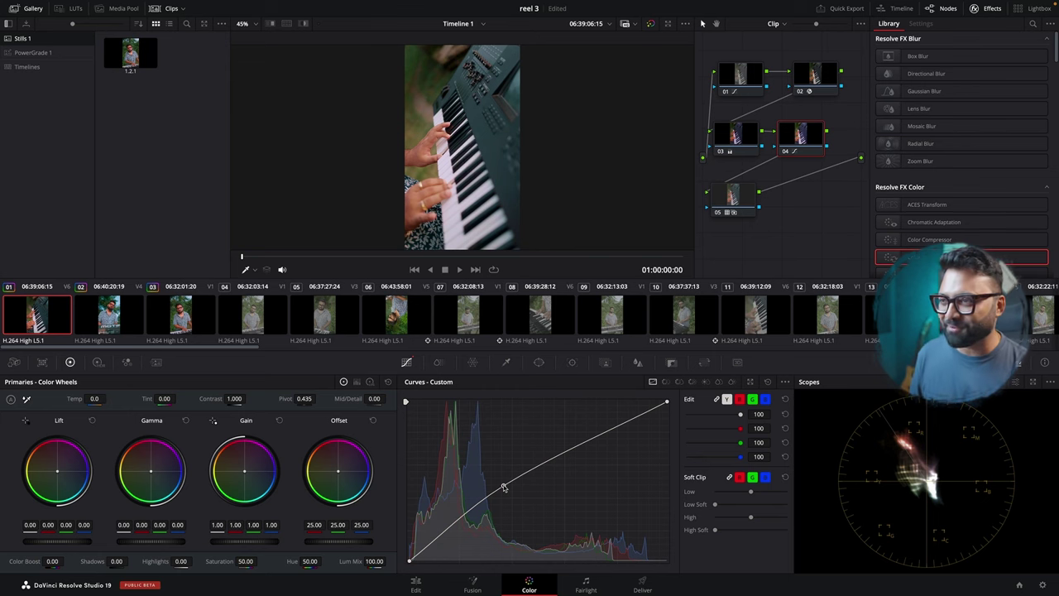
pyautogui.moveTo(504, 487); pyautogui.dragTo(502, 488)
# Step: Compare the brightened keyboard shot in clip 01 with the graded clips 02 and 03
pyautogui.click(118, 320)
pyautogui.click(162, 320)
pyautogui.click(120, 320)
pyautogui.click(55, 323)
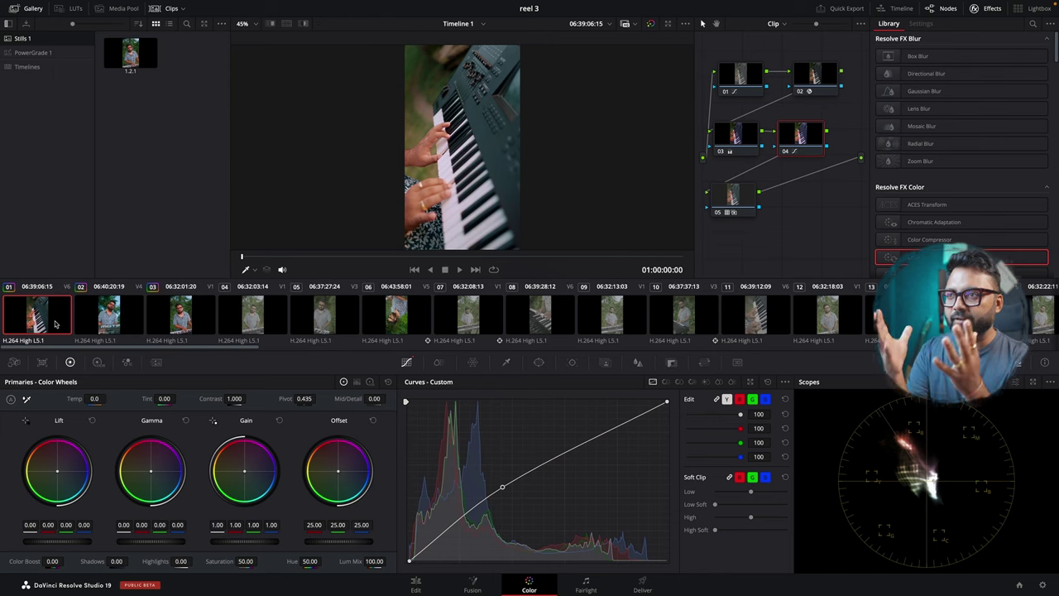
# Step: Apply the grade to clip 04 on V1 and check it against clip 03 in the viewer
pyautogui.click(240, 324)
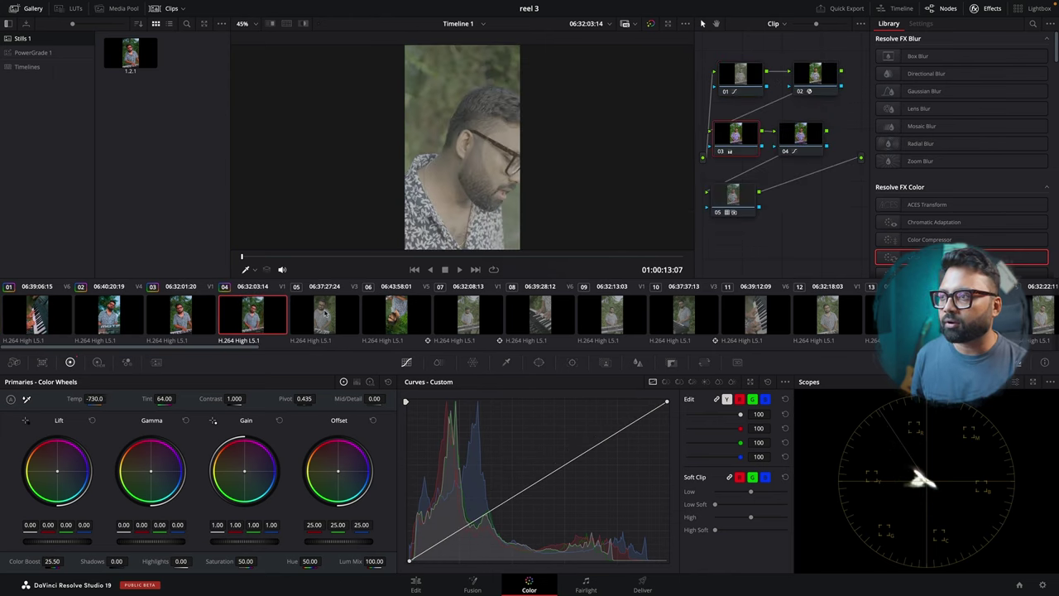
pyautogui.moveTo(308, 256); pyautogui.dragTo(375, 253)
pyautogui.click(180, 315)
pyautogui.click(253, 314)
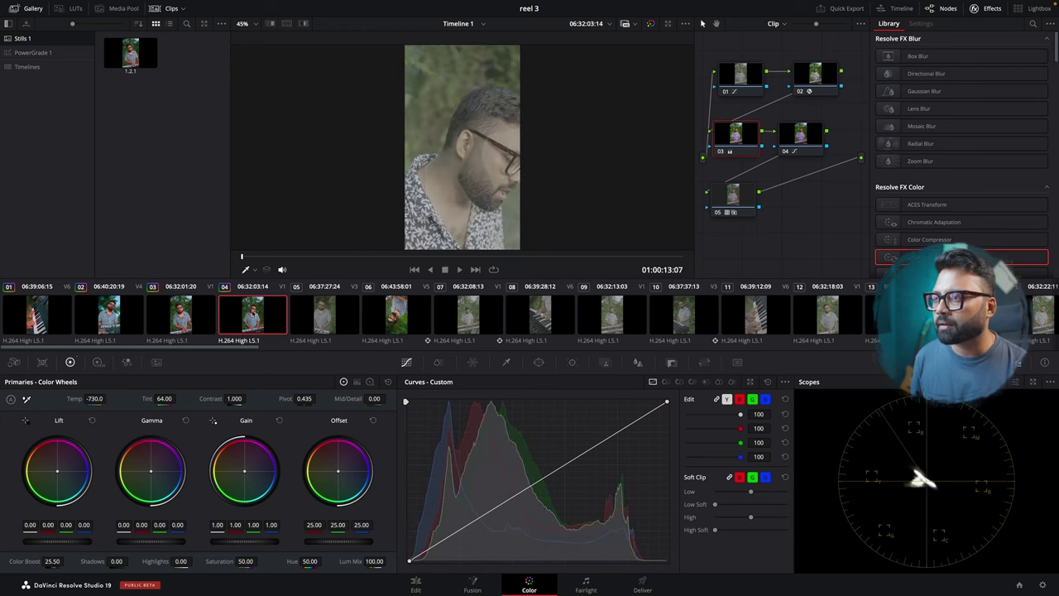
pyautogui.click(210, 319)
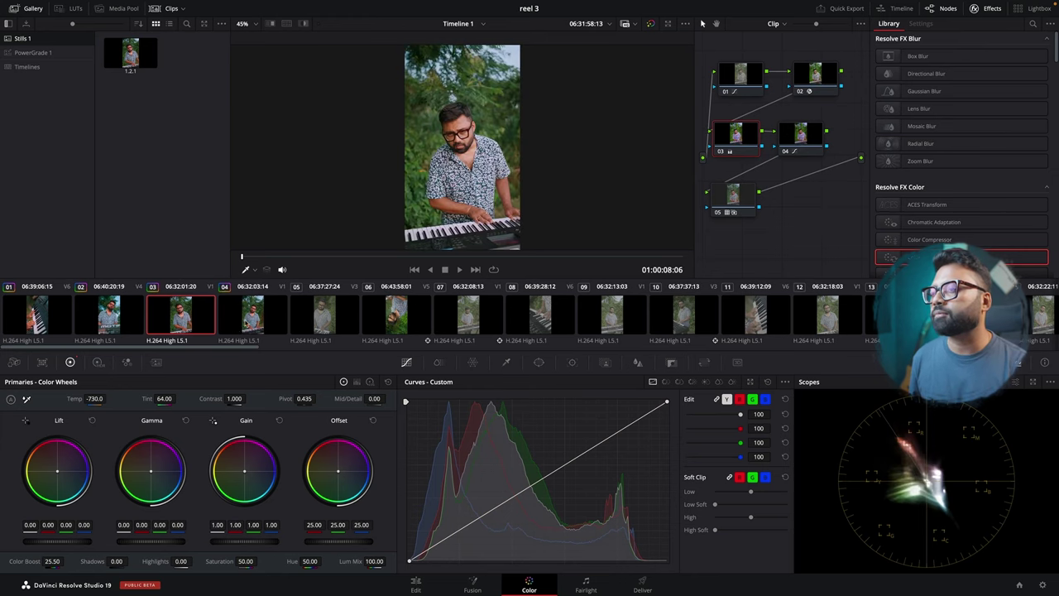
pyautogui.click(253, 327)
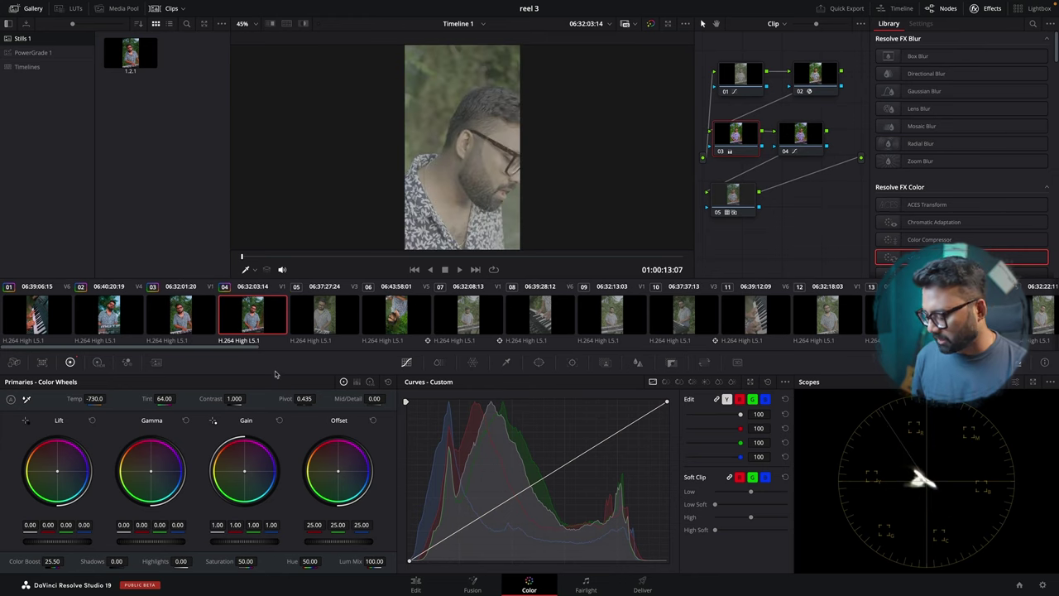
# Step: On the Edit page, delete the unused stacked clips in the first two segments, keeping C4952.MP4 on V4 and C4942.MP4 on V1
pyautogui.click(421, 584)
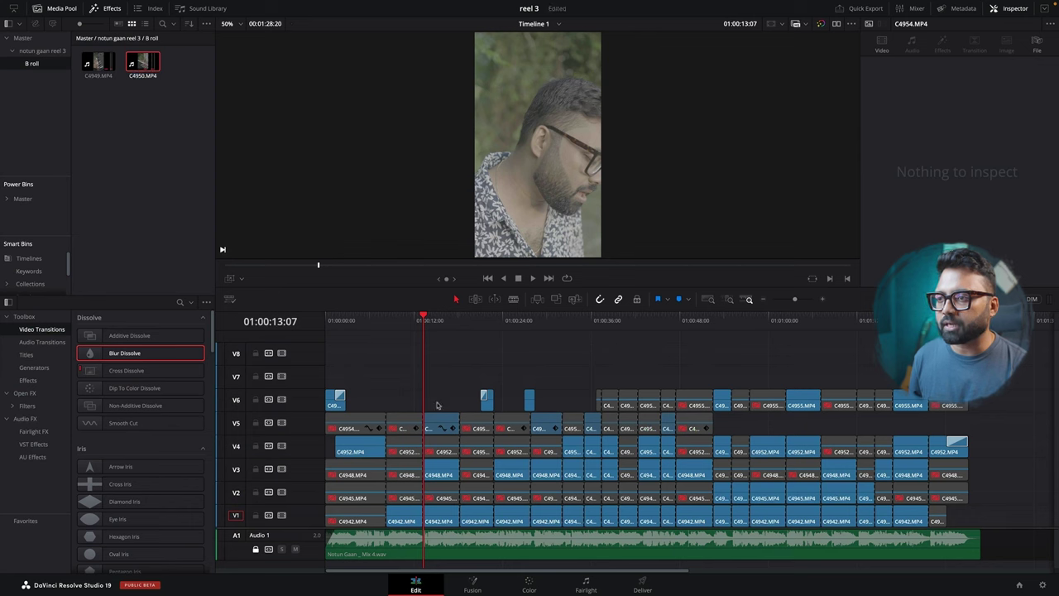
pyautogui.click(379, 429)
pyautogui.moveTo(397, 418); pyautogui.dragTo(368, 495)
pyautogui.press('BackSpace')
pyautogui.press('BackSpace')
pyautogui.click(354, 515)
pyautogui.press('BackSpace')
# Step: Delete the unused clips below the V5 clip at the playhead and those above C4942.MP4 on V1 in the following segment
pyautogui.moveTo(419, 445); pyautogui.dragTo(445, 526)
pyautogui.press('BackSpace')
pyautogui.press('BackSpace')
pyautogui.moveTo(472, 397); pyautogui.dragTo(474, 486)
pyautogui.press('BackSpace')
# Step: Delete the unused clips around 24 seconds on V5, V4, V2 and V1, keeping C4948.MP4 on V3
pyautogui.moveTo(507, 393); pyautogui.dragTo(510, 455)
pyautogui.press('BackSpace')
pyautogui.click(515, 490)
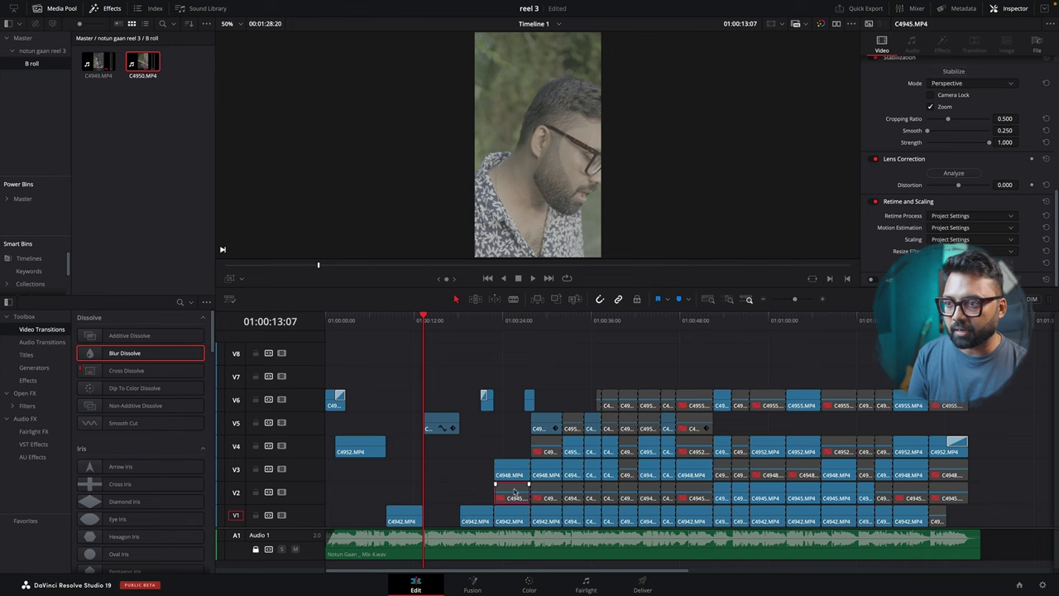
pyautogui.press('BackSpace')
pyautogui.click(516, 516)
pyautogui.press('BackSpace')
# Step: Delete the unused clips below the V5 clip at about 28 seconds and below the V4 clip in the next segment
pyautogui.click(540, 451)
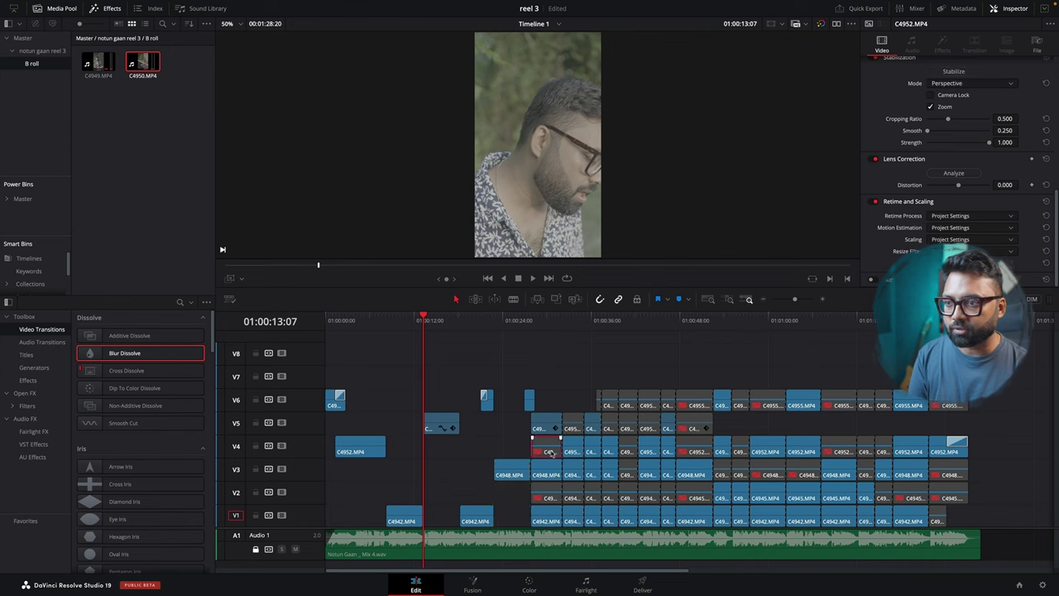
pyautogui.press('BackSpace')
pyautogui.moveTo(548, 454); pyautogui.dragTo(549, 517)
pyautogui.press('BackSpace')
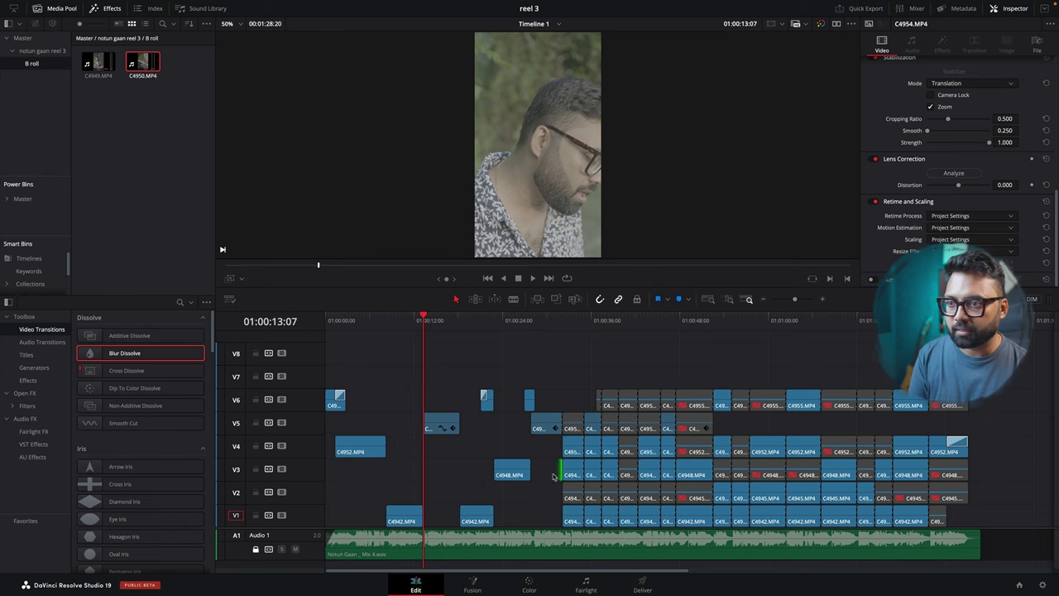
pyautogui.moveTo(551, 473); pyautogui.dragTo(583, 522)
pyautogui.press('BackSpace')
# Step: Remove the unused angles from about 32 seconds to 1:07, keeping only the visible clip in each segment
pyautogui.click(574, 428)
pyautogui.press('BackSpace')
pyautogui.press('BackSpace')
pyautogui.moveTo(592, 397); pyautogui.dragTo(635, 480)
pyautogui.press('BackSpace')
pyautogui.press('BackSpace')
pyautogui.click(646, 473)
# Step: Delete the V6, V4, V2 and V1 clips around C4948.MP4 on V3 in the segment starting at about 1:07
pyautogui.moveTo(834, 372); pyautogui.dragTo(839, 449)
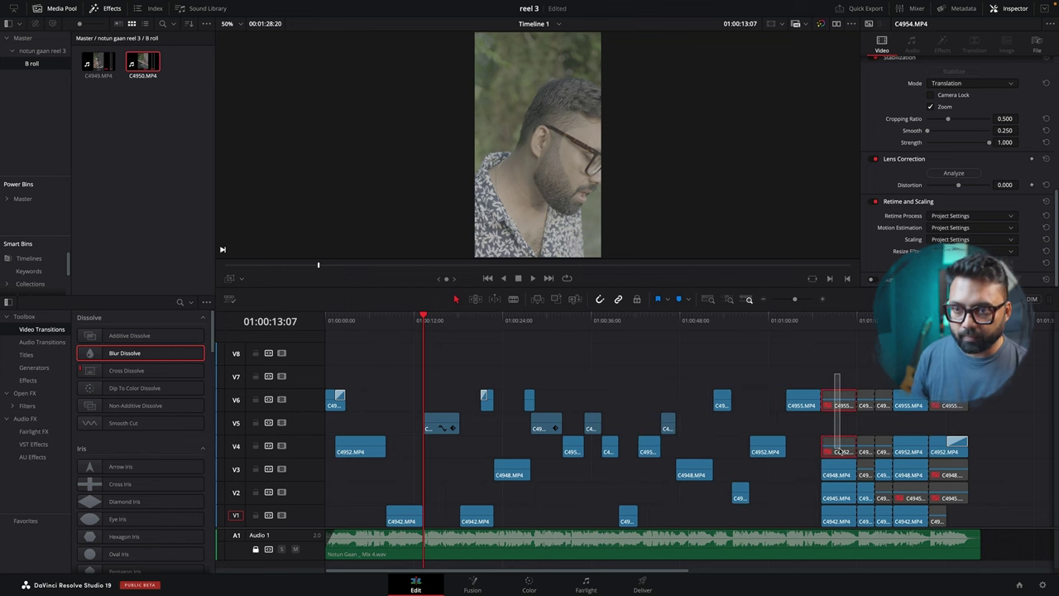
pyautogui.press('BackSpace')
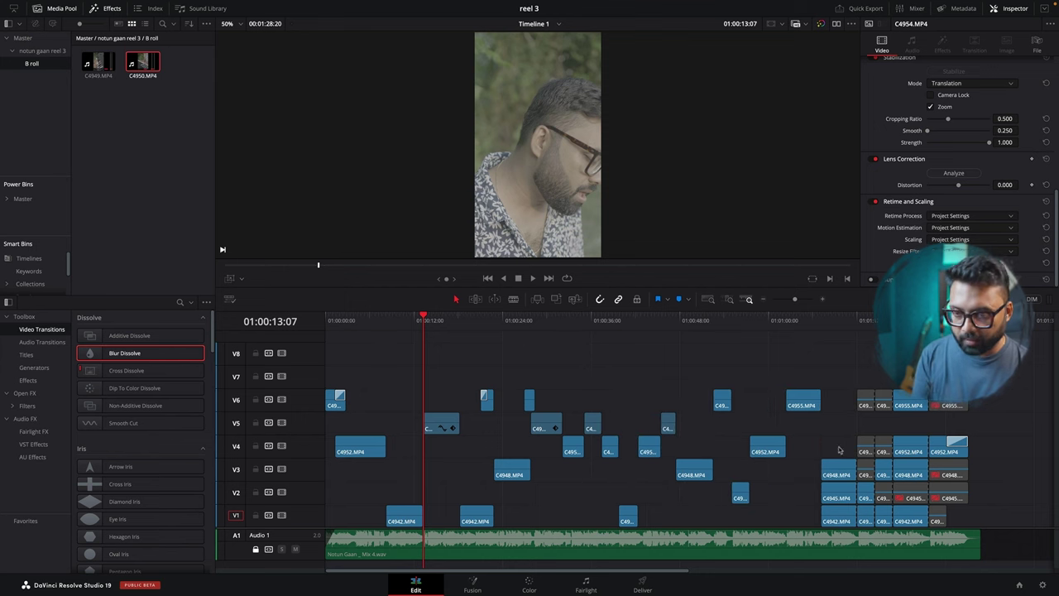
pyautogui.click(839, 493)
pyautogui.keyDown('ctrl'); pyautogui.click(836, 520); pyautogui.keyUp('ctrl')
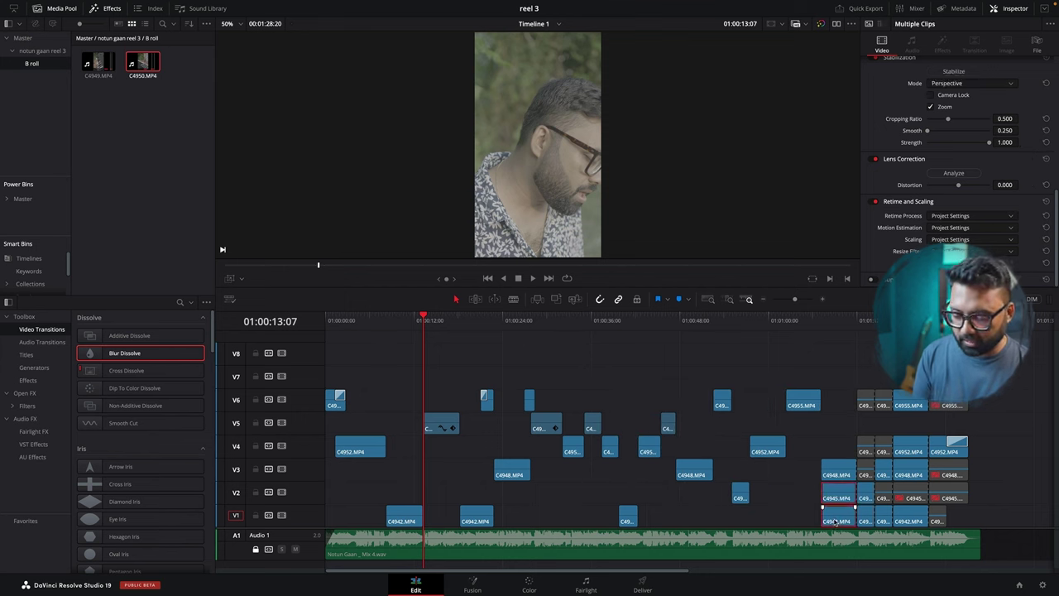
pyautogui.press('BackSpace')
# Step: Delete the unused angles in the last segments, keeping C4955.MP4 on V6 and the closing C4952.MP4 on V4
pyautogui.moveTo(859, 369); pyautogui.dragTo(867, 478)
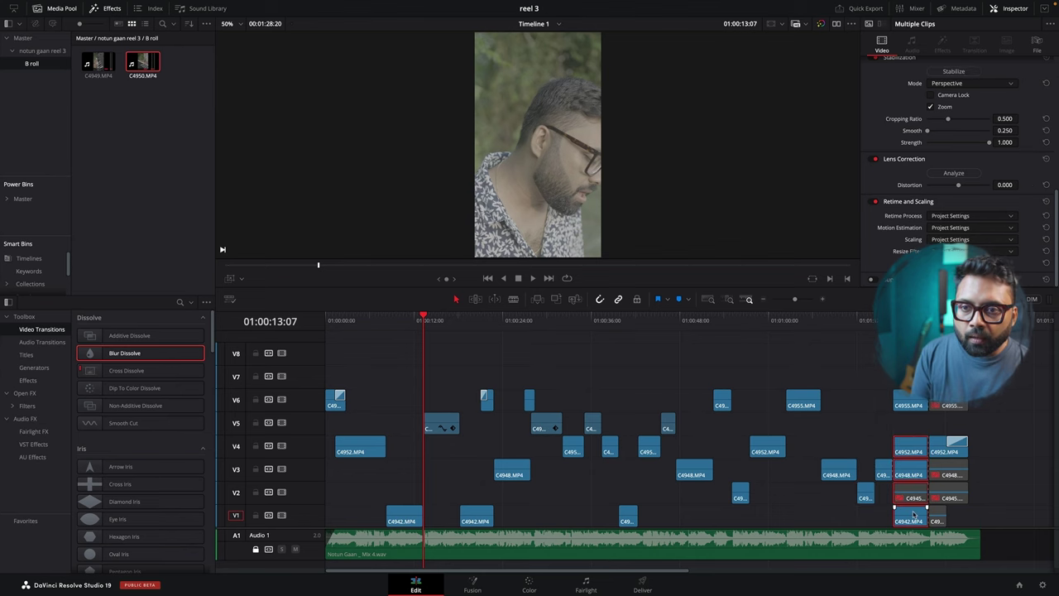
pyautogui.press('BackSpace')
pyautogui.moveTo(976, 475); pyautogui.dragTo(927, 523)
pyautogui.press('BackSpace')
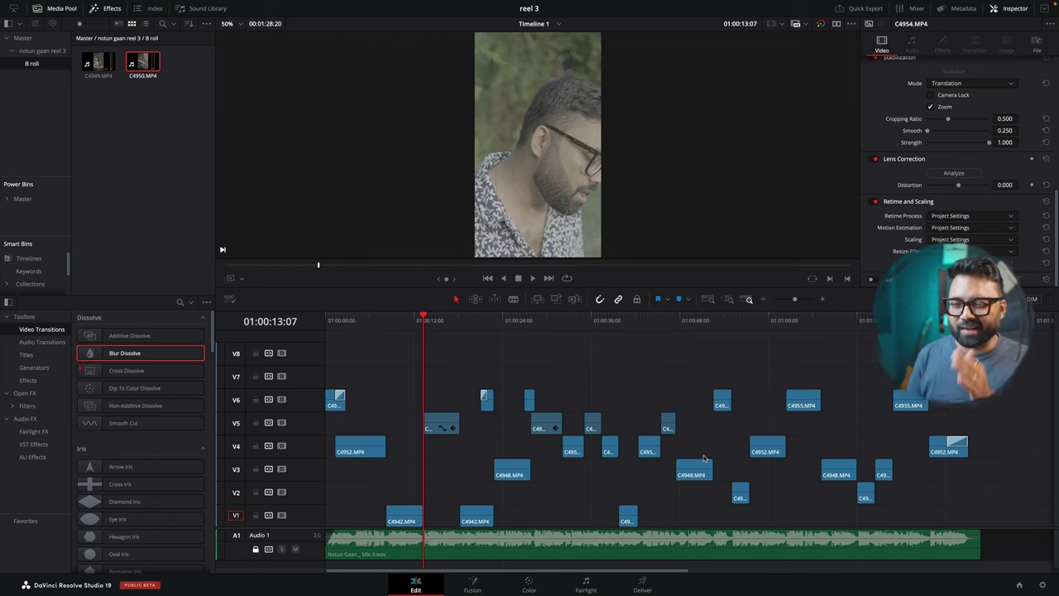
# Step: Back on the Color page, apply the grade to clip 04 and reshape node 04's curve with a lowered white point and a lower-midtone point
pyautogui.click(529, 583)
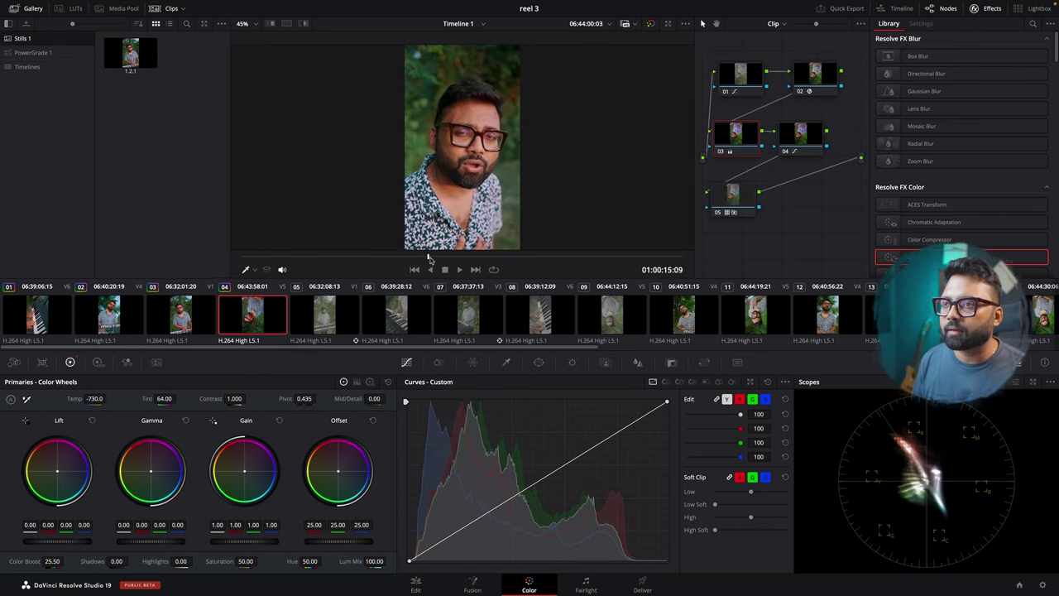
pyautogui.click(795, 138)
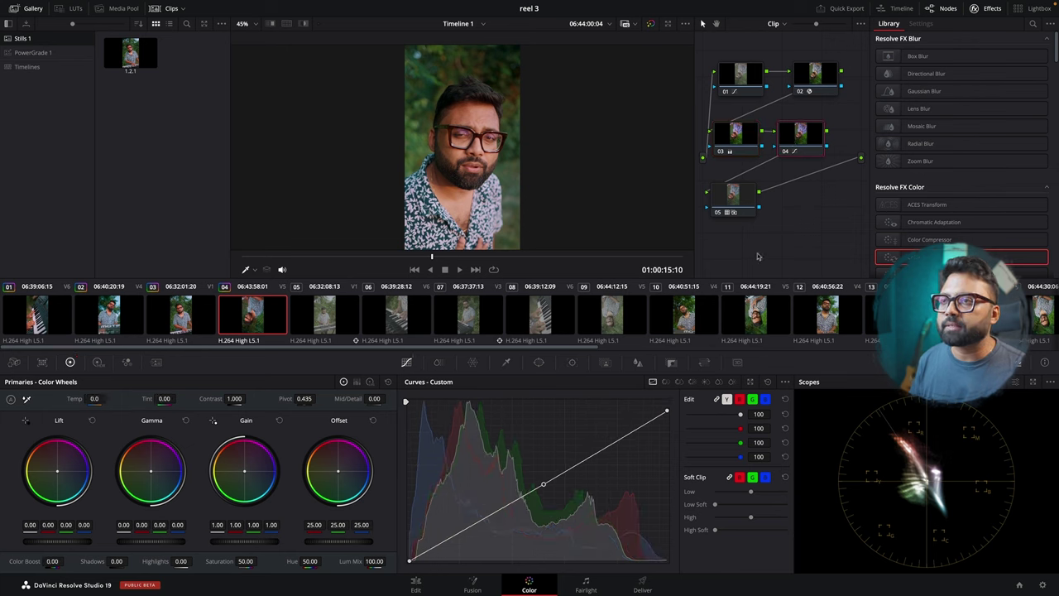
pyautogui.click(785, 399)
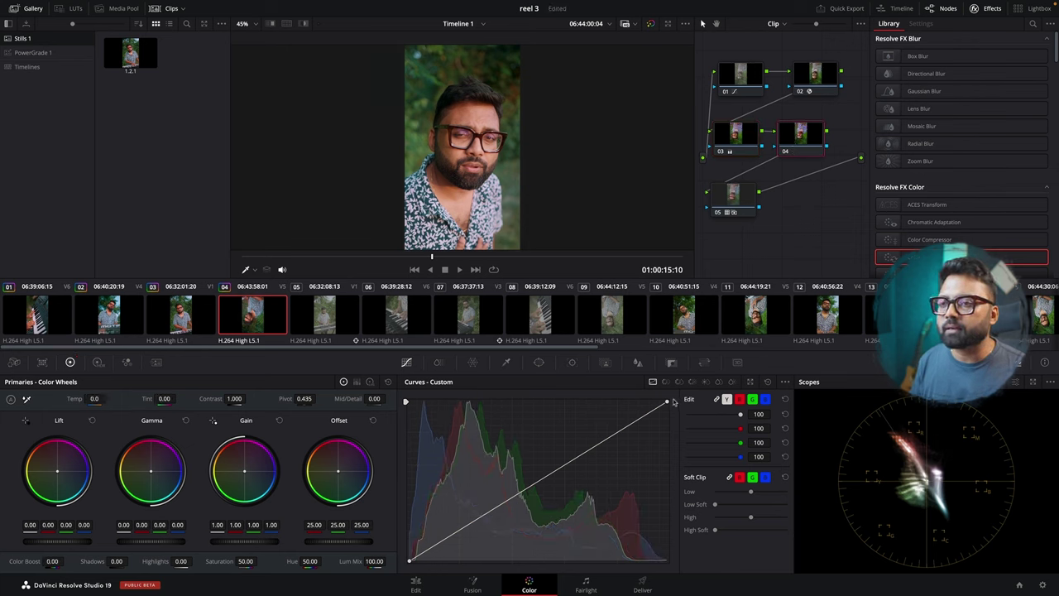
pyautogui.moveTo(668, 403); pyautogui.dragTo(674, 412)
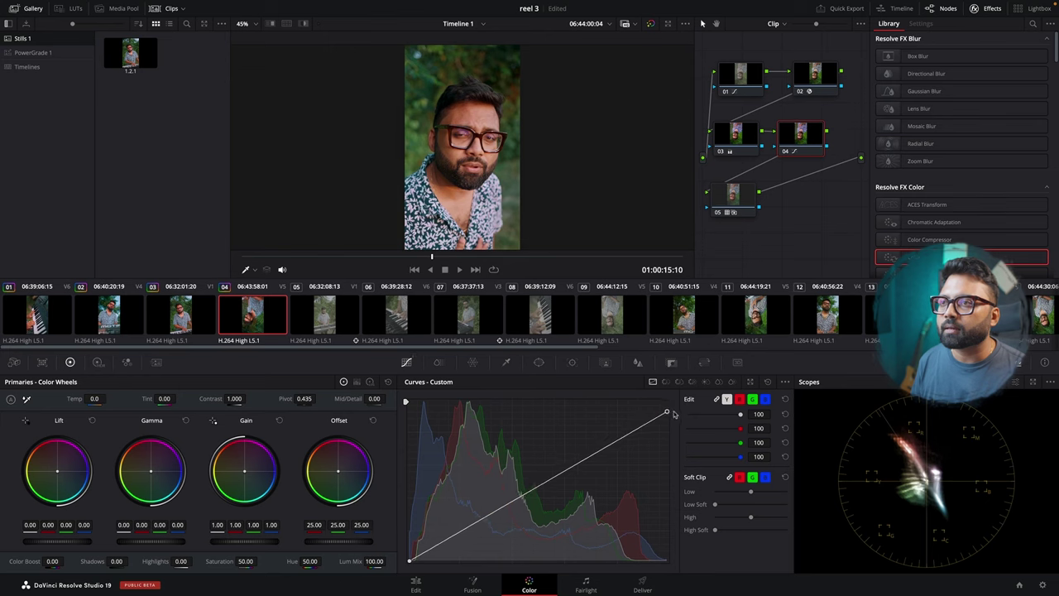
pyautogui.moveTo(491, 516); pyautogui.dragTo(489, 509)
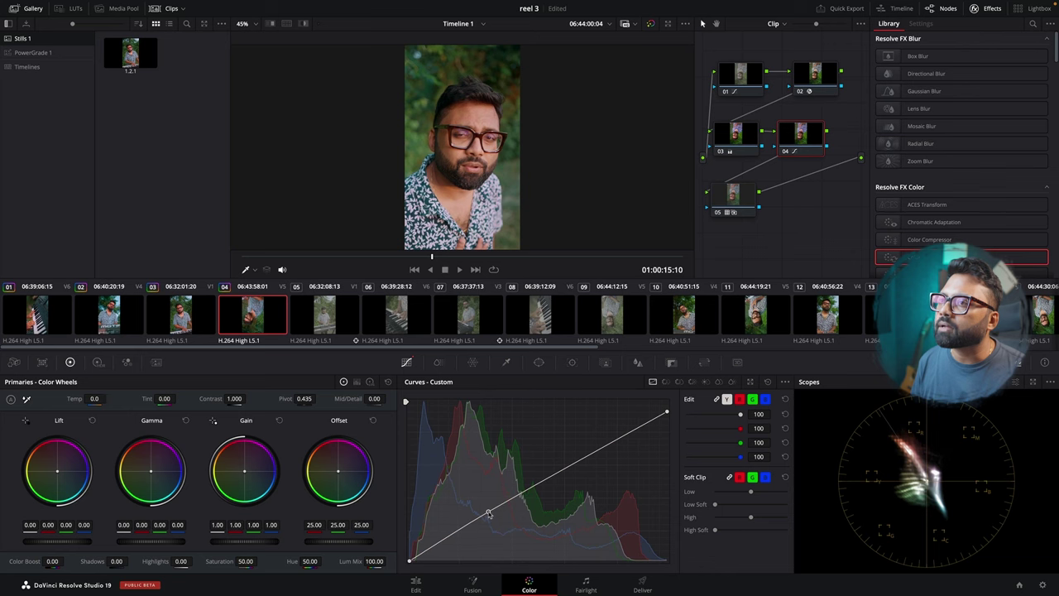
# Step: Compare the grades of clips 02, 03 and 04 by switching between them and playing them back
pyautogui.click(138, 324)
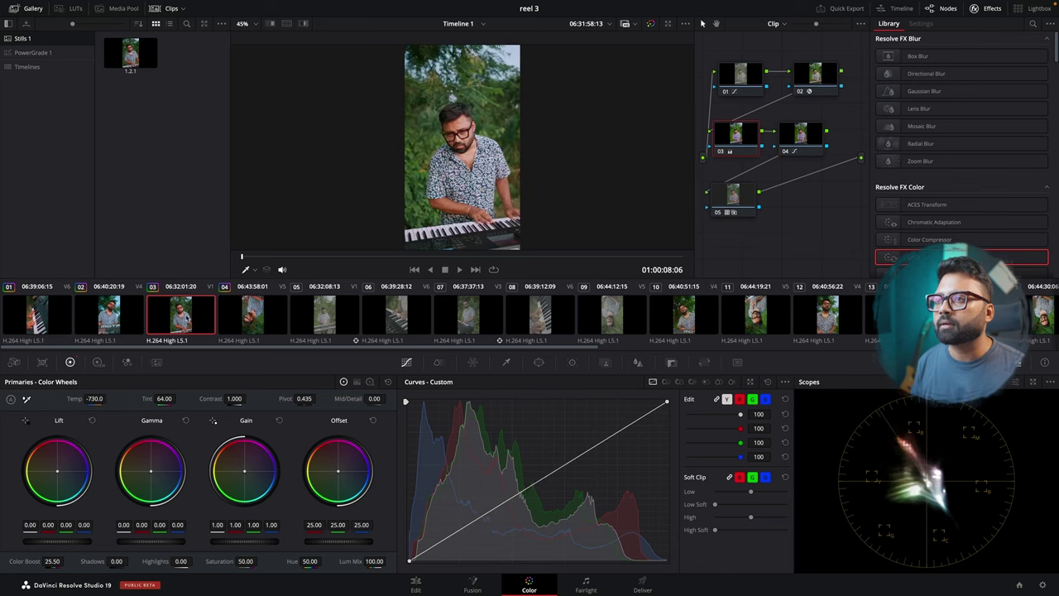
pyautogui.click(199, 319)
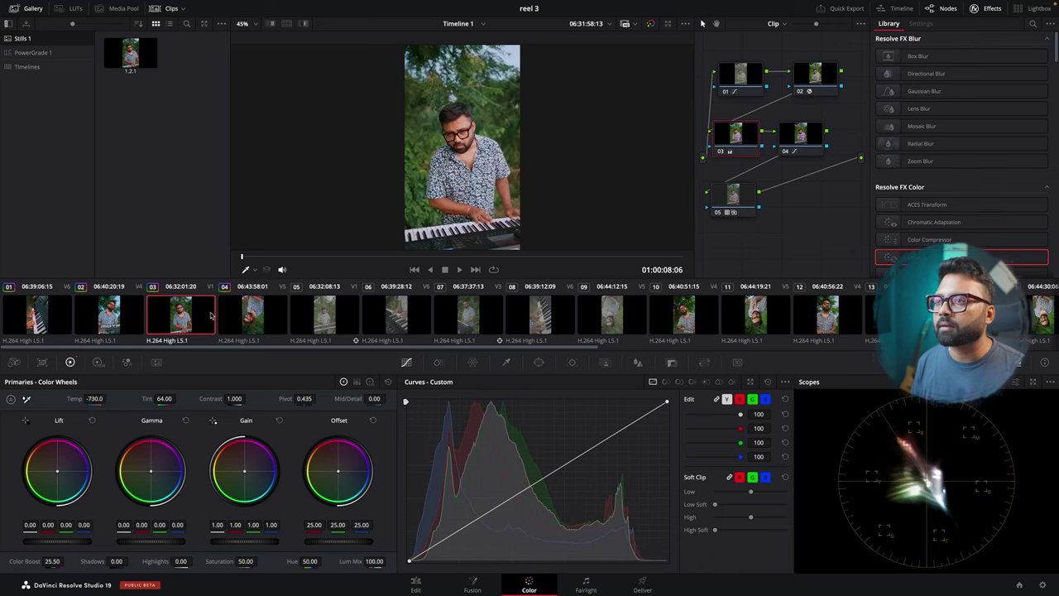
pyautogui.click(236, 321)
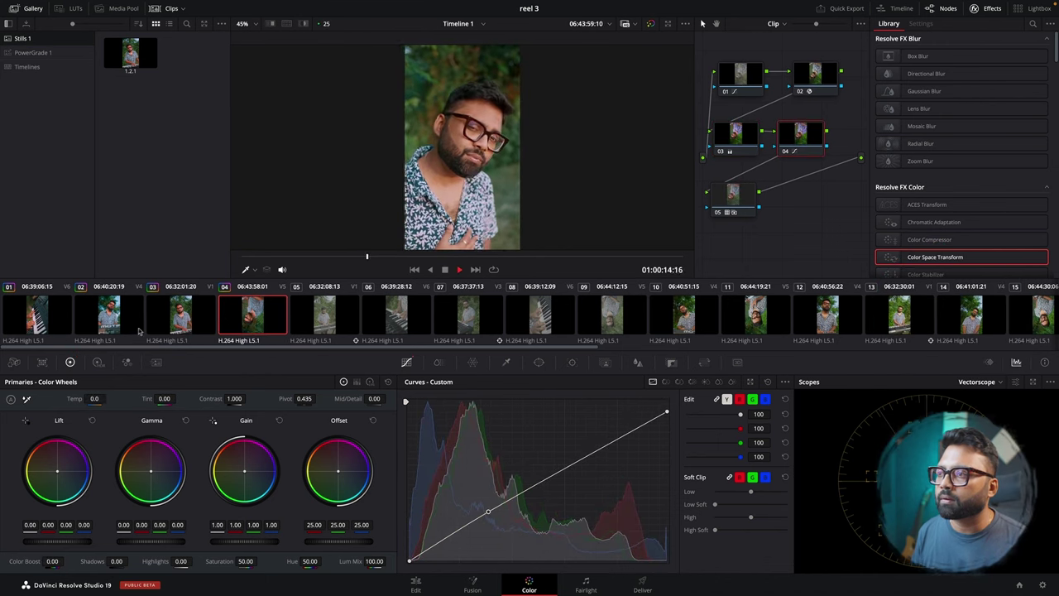
pyautogui.click(118, 326)
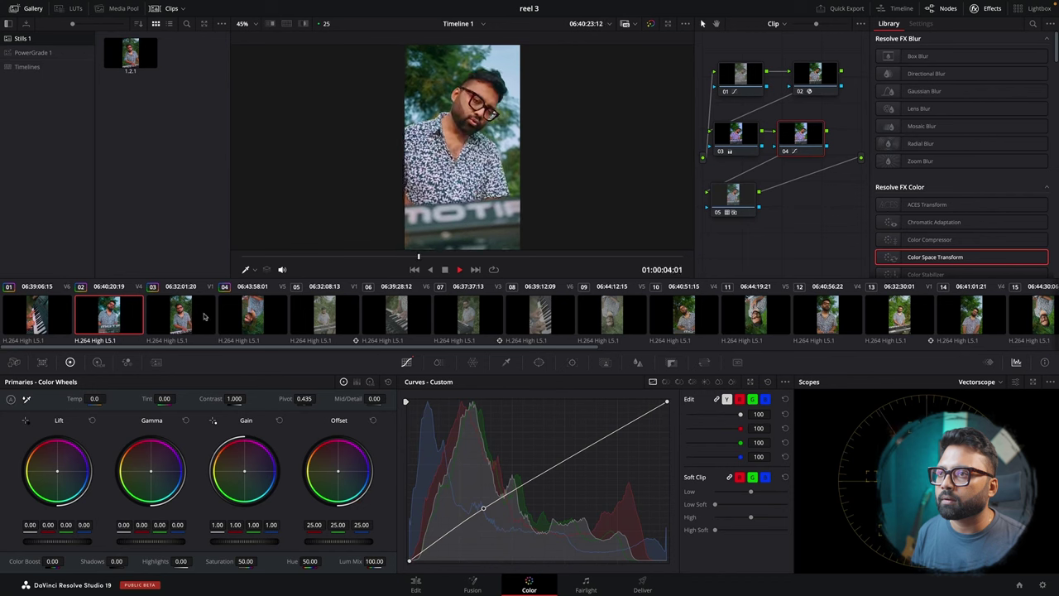
pyautogui.click(265, 316)
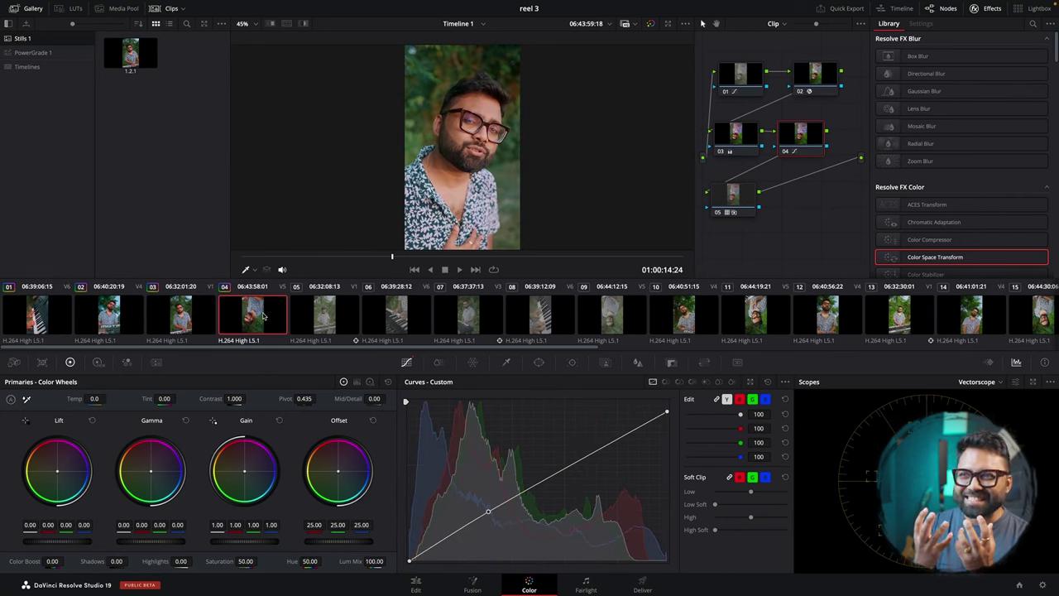
# Step: Add a serial node after node 05 on clip 04 and sharpen it with a linked blur radius of 0.47
pyautogui.click(726, 195)
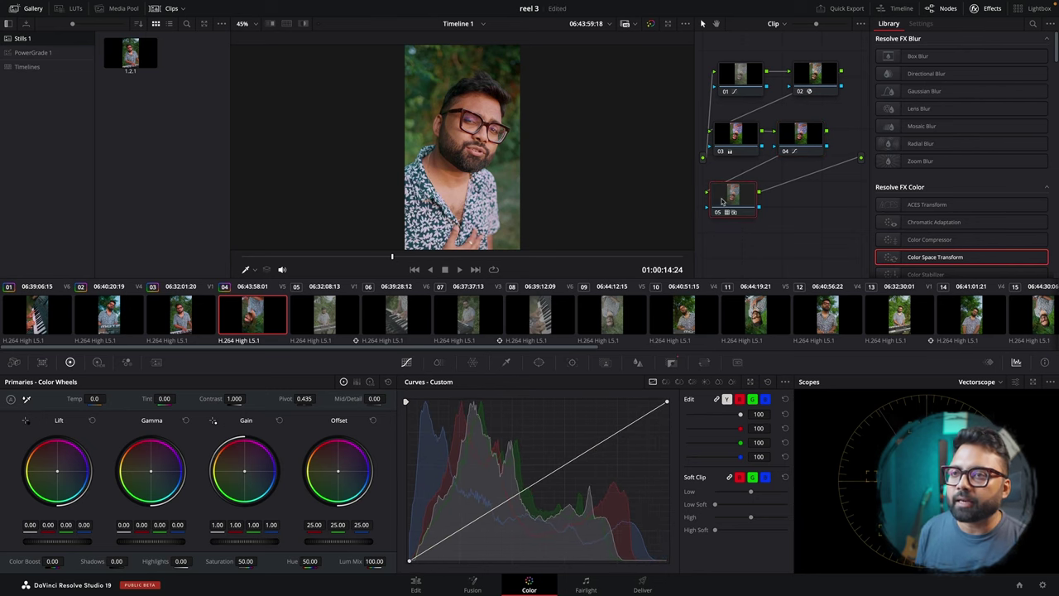
pyautogui.moveTo(720, 201)
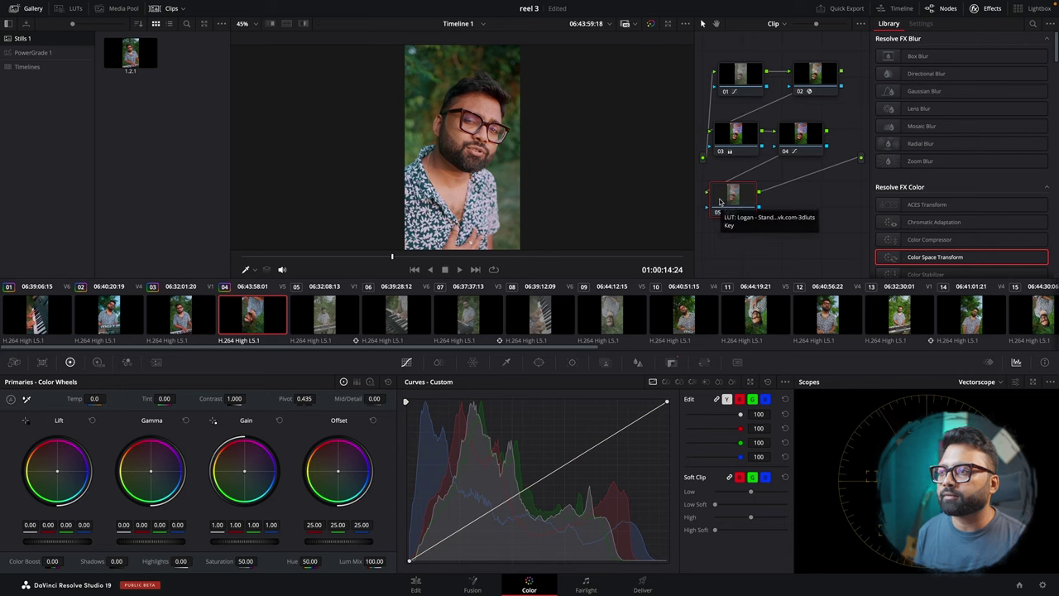
pyautogui.moveTo(748, 192); pyautogui.dragTo(742, 184)
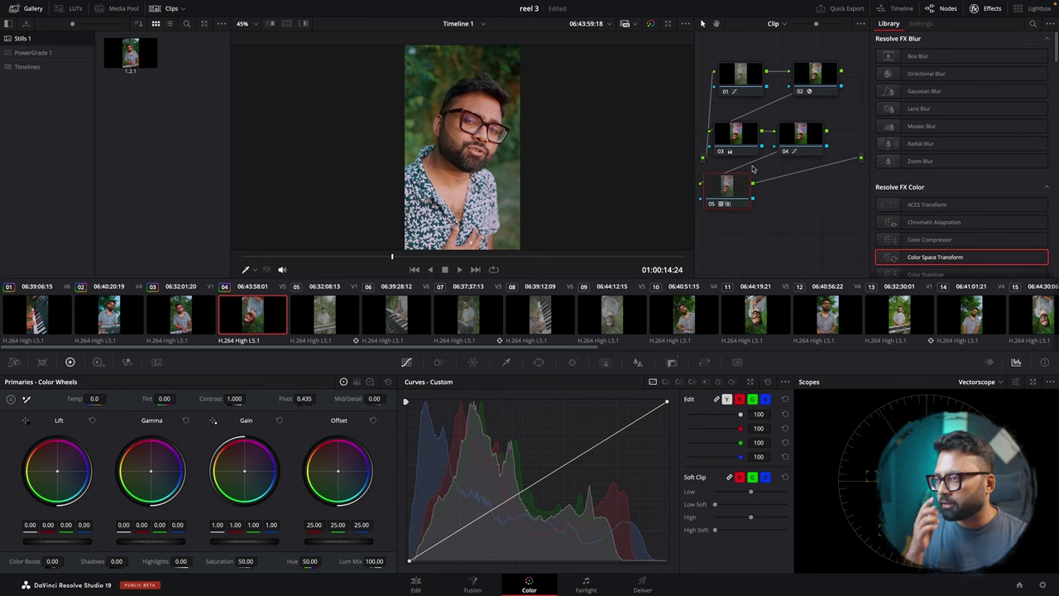
pyautogui.hotkey('alt', 's')
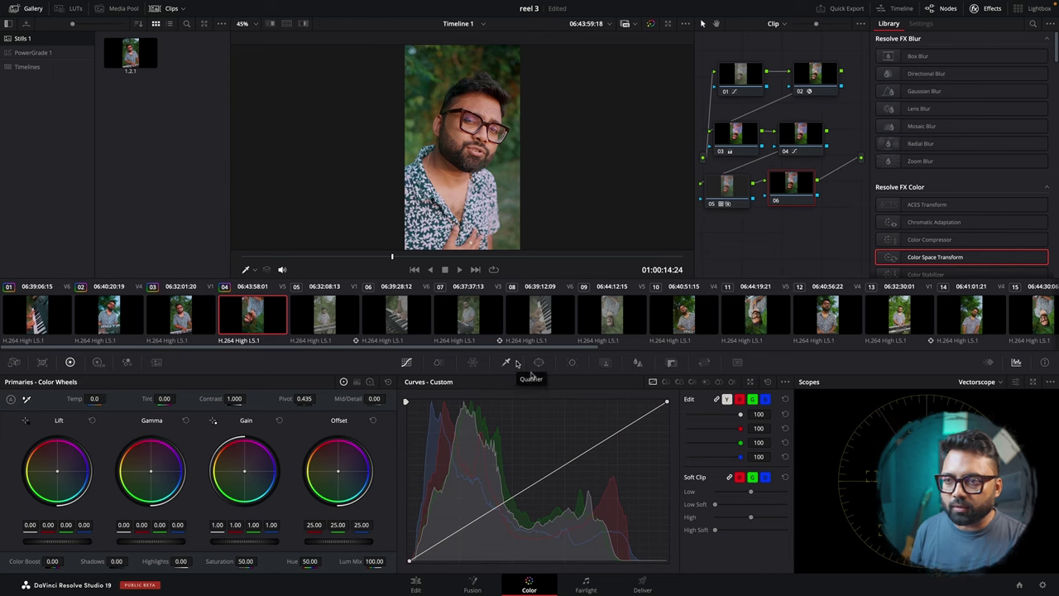
pyautogui.click(638, 364)
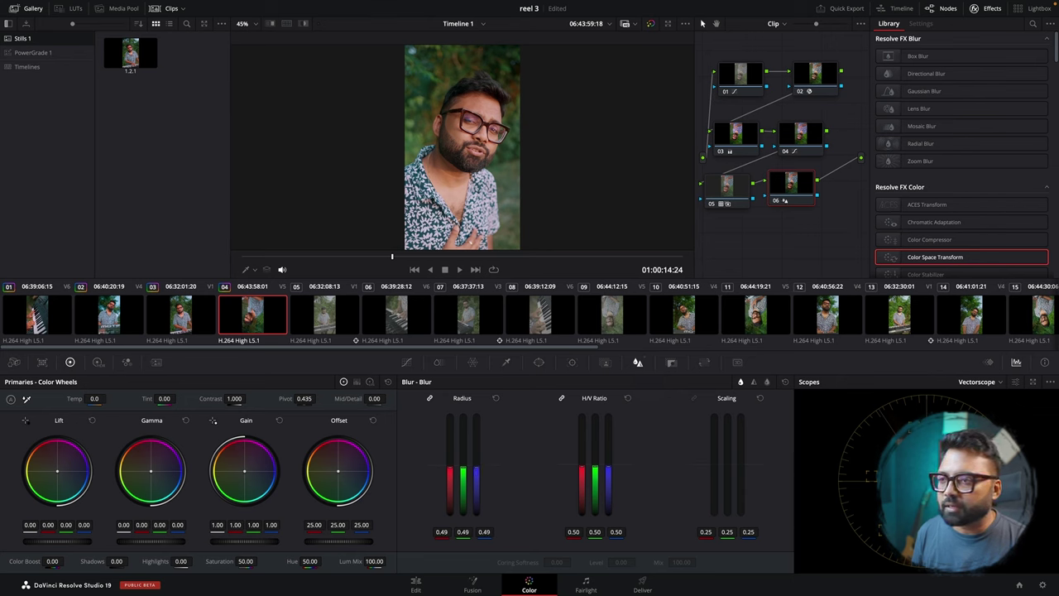
pyautogui.moveTo(463, 468)
pyautogui.mouseDown()
pyautogui.moveTo(463, 495)
pyautogui.moveTo(463, 473)
pyautogui.mouseUp()
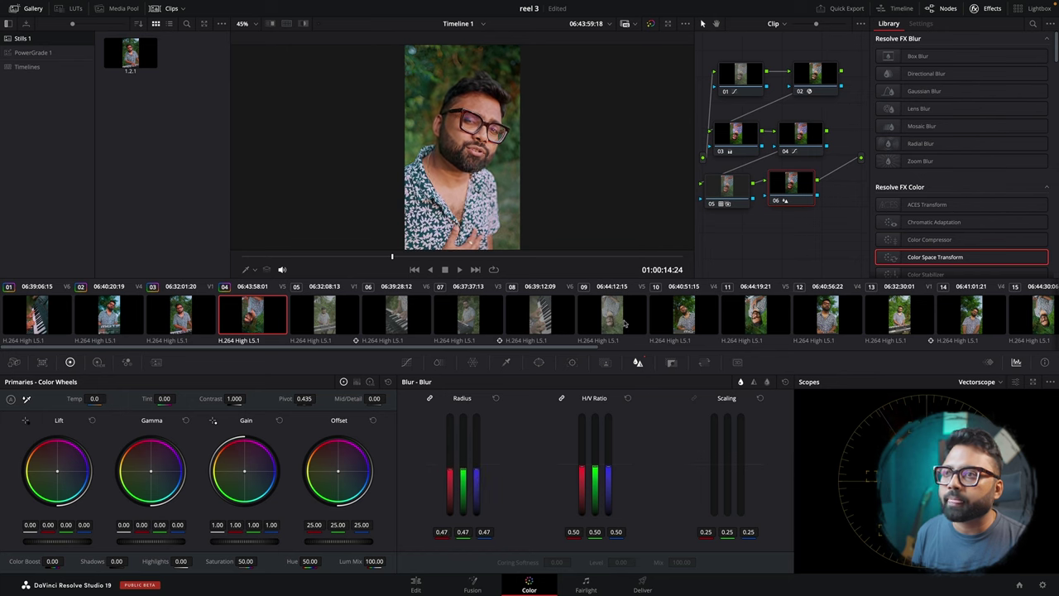
# Step: Toggle node 06 of clip 04 off and on to compare the image with and without sharpening
pyautogui.click(776, 201)
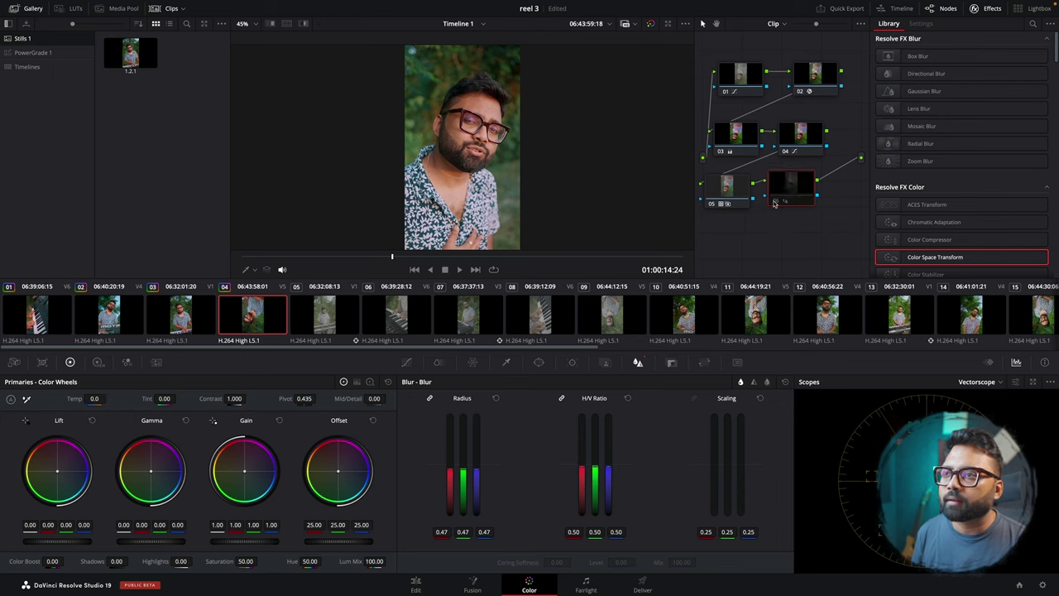
pyautogui.click(775, 201)
pyautogui.click(775, 201)
pyautogui.click(775, 201)
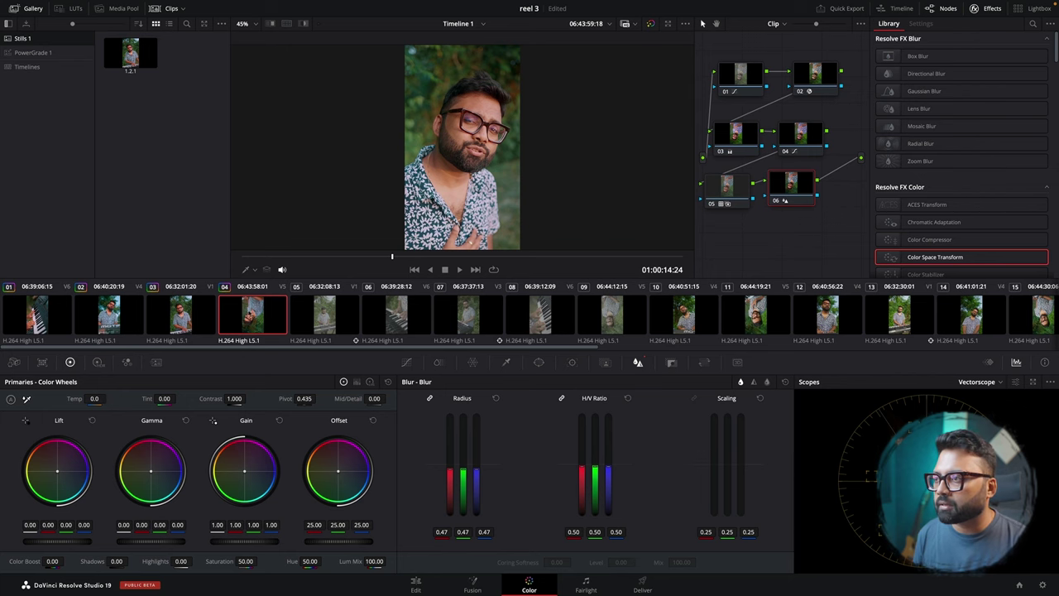
# Step: Add a serial node after node 05 on clip 03, paste clip 04's sharpening node into it and check it on and off
pyautogui.click(203, 323)
pyautogui.click(726, 197)
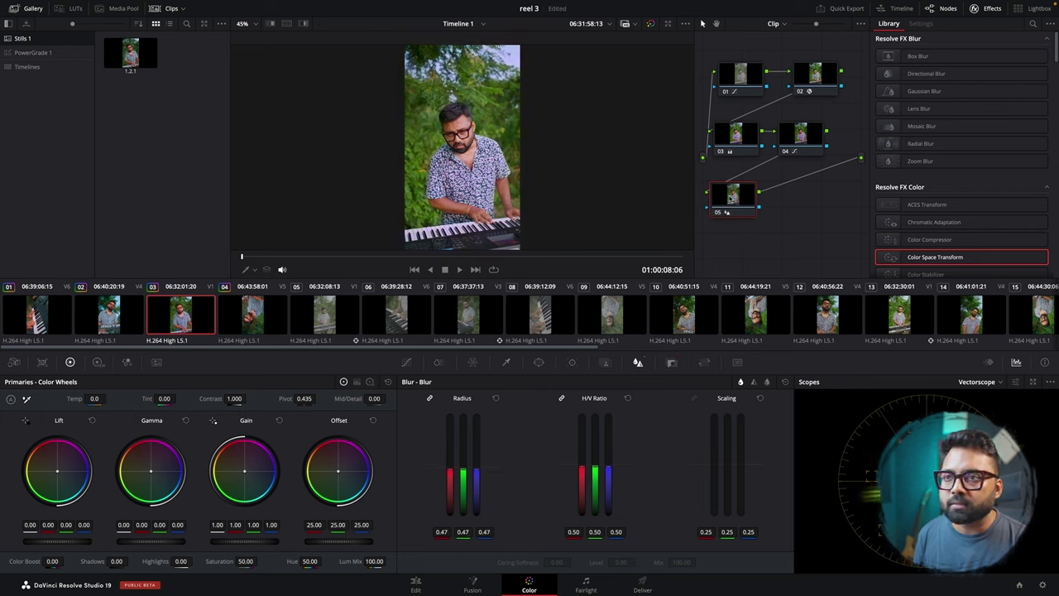
pyautogui.press('super+v')
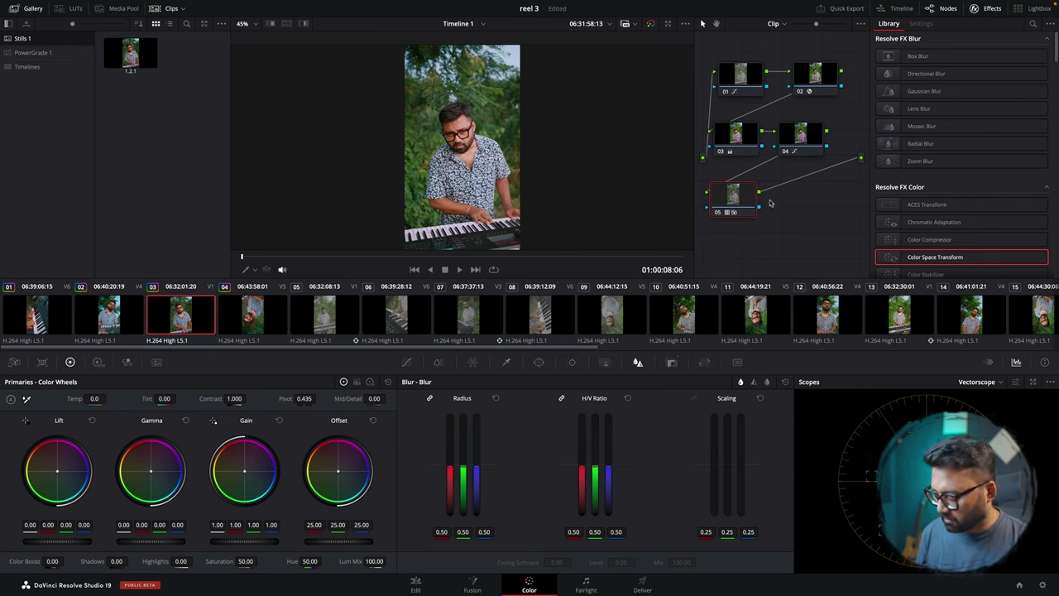
pyautogui.hotkey('alt', 's')
pyautogui.press('super+v')
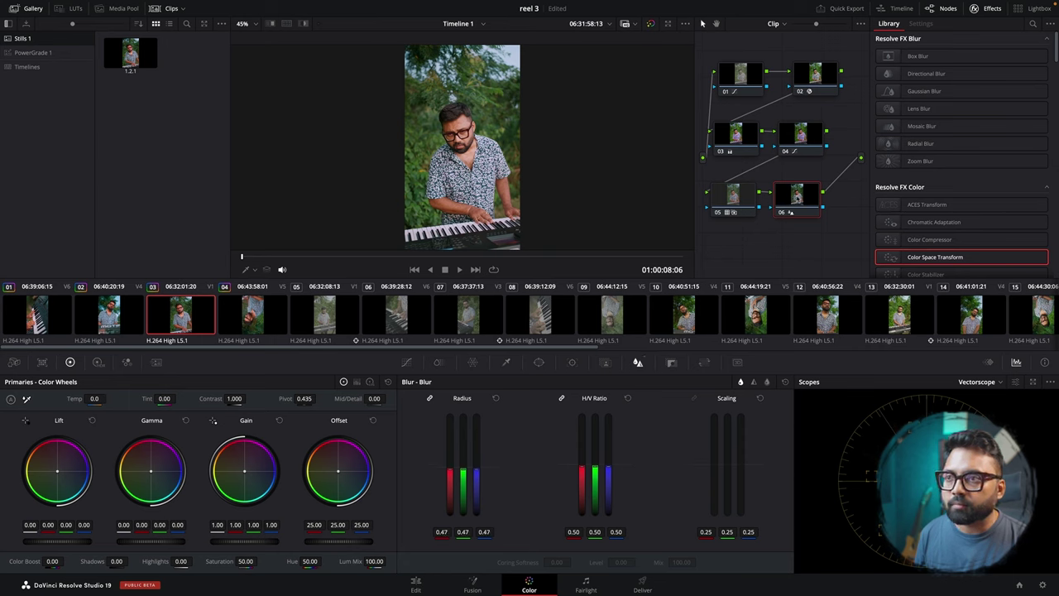
pyautogui.click(782, 214)
pyautogui.click(782, 213)
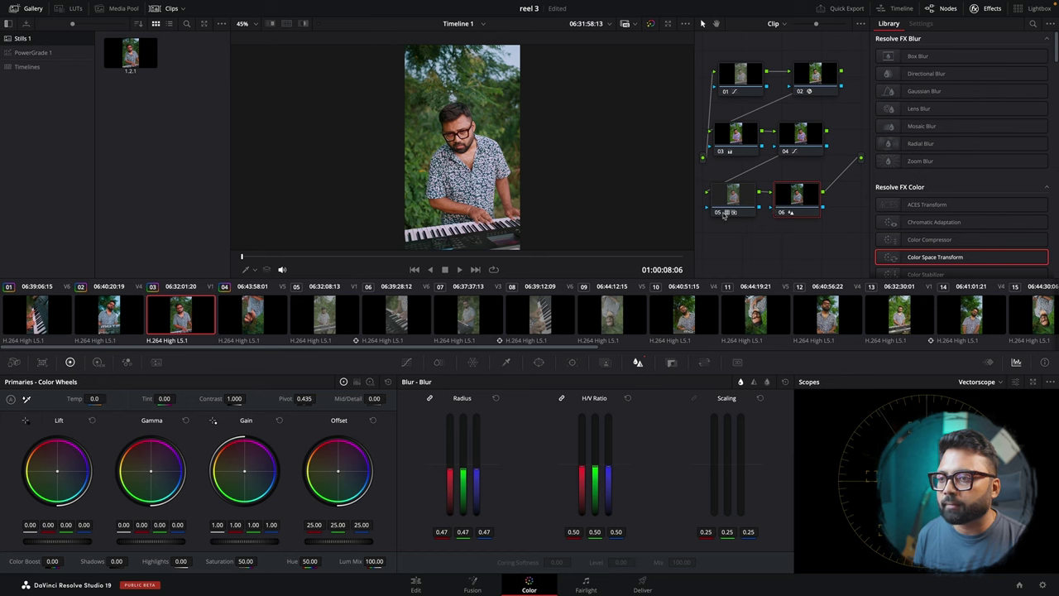
# Step: Add a serial node after node 05 on clip 02 and paste the sharpening settings into it
pyautogui.click(127, 326)
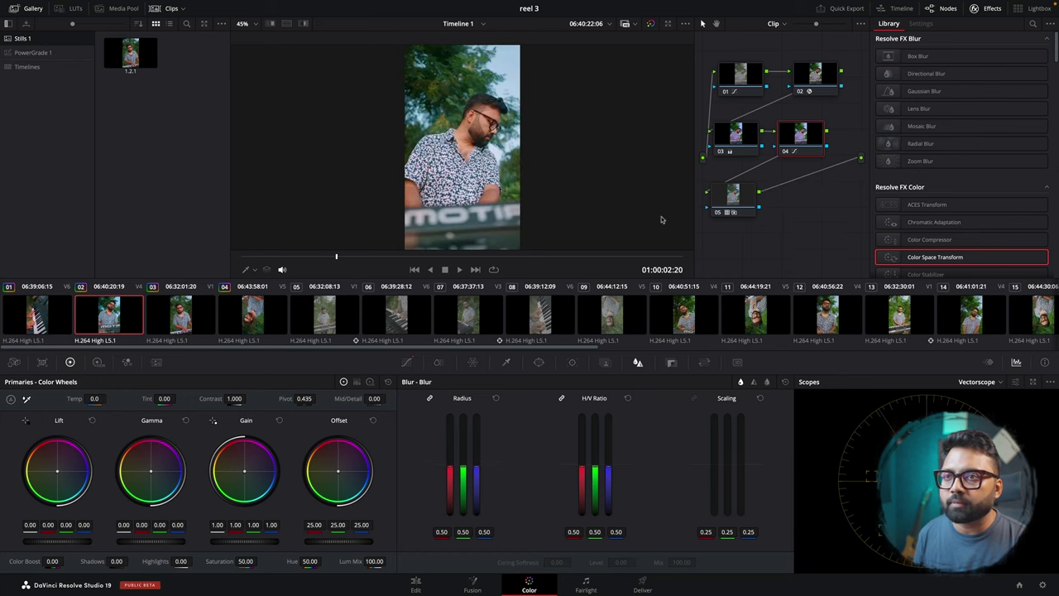
pyautogui.hotkey('alt', 's')
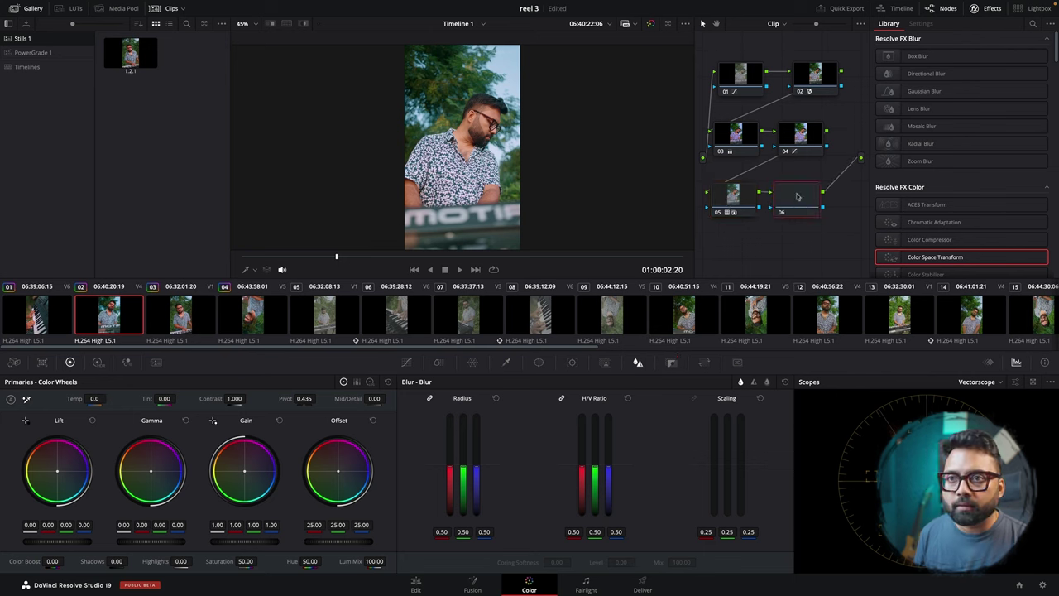
pyautogui.press('super+v')
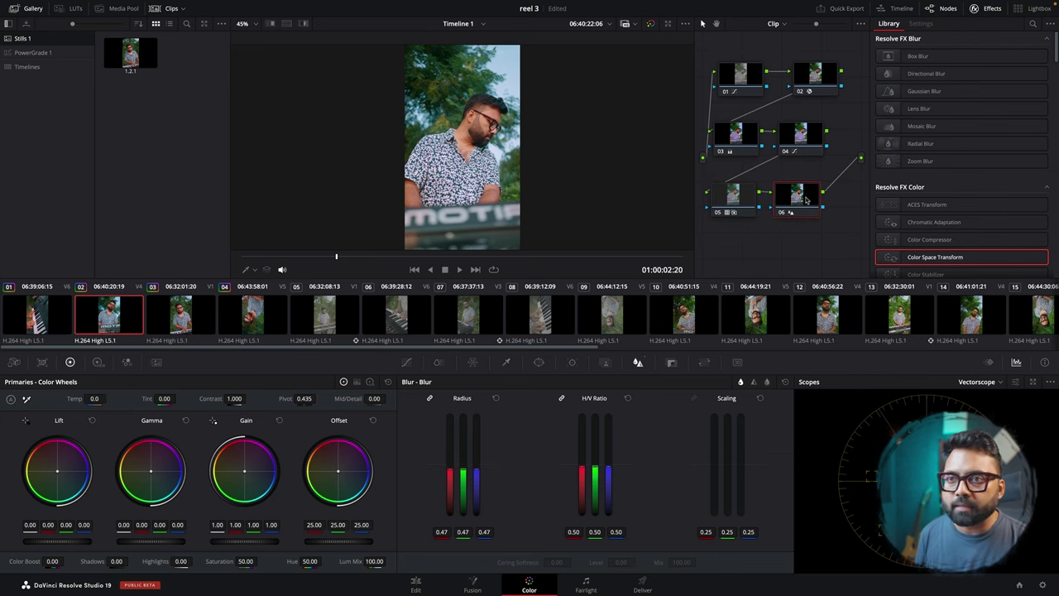
# Step: Add a serial node after node 05 on clip 01, paste the sharpening settings into it and compare it on and off
pyautogui.click(50, 314)
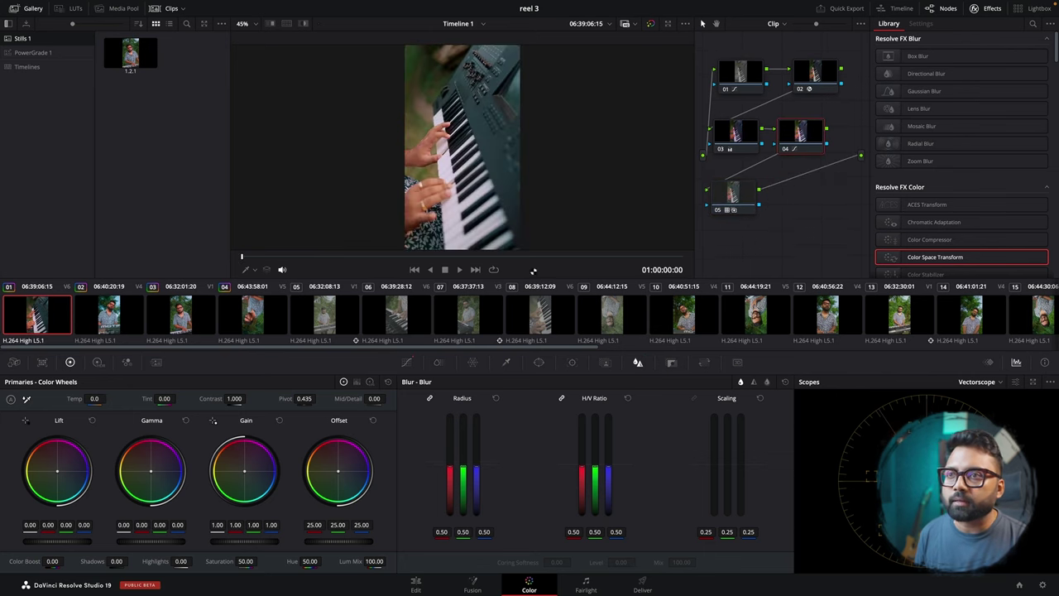
pyautogui.click(735, 197)
pyautogui.hotkey('alt', 's')
pyautogui.press('super+v')
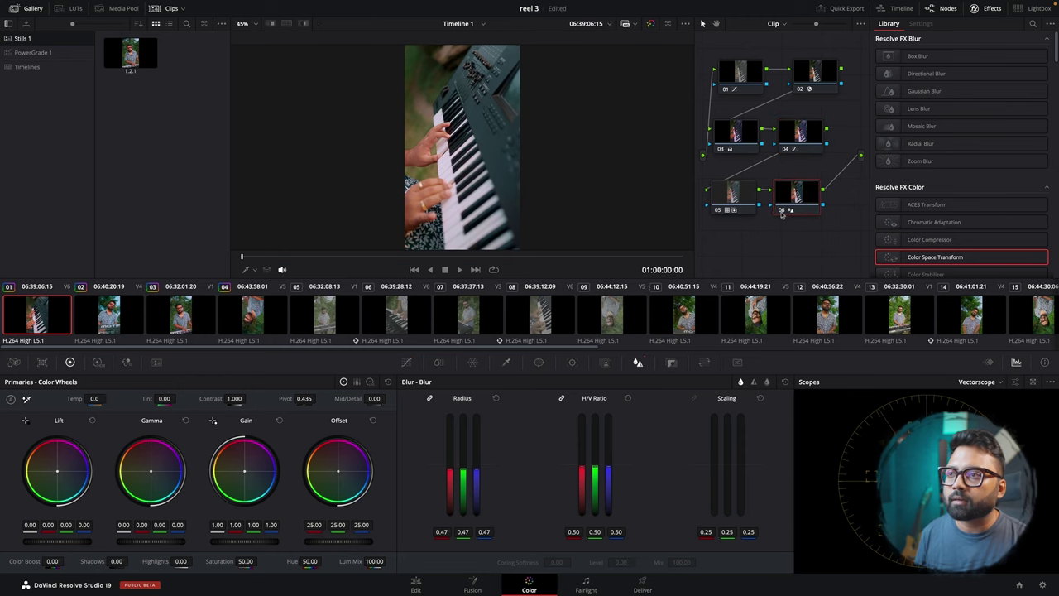
pyautogui.click(783, 212)
pyautogui.click(783, 212)
pyautogui.click(783, 210)
pyautogui.click(784, 210)
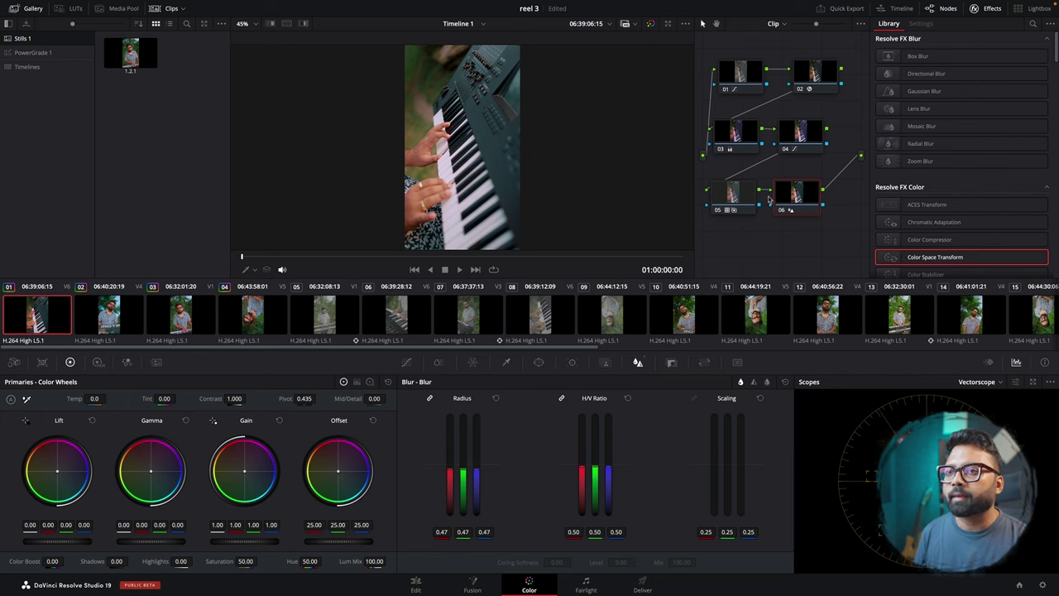
# Step: Try a blur radius of 0.28 on clip 01's node 06, reset it and set it back to 0.47
pyautogui.moveTo(476, 472); pyautogui.dragTo(476, 490)
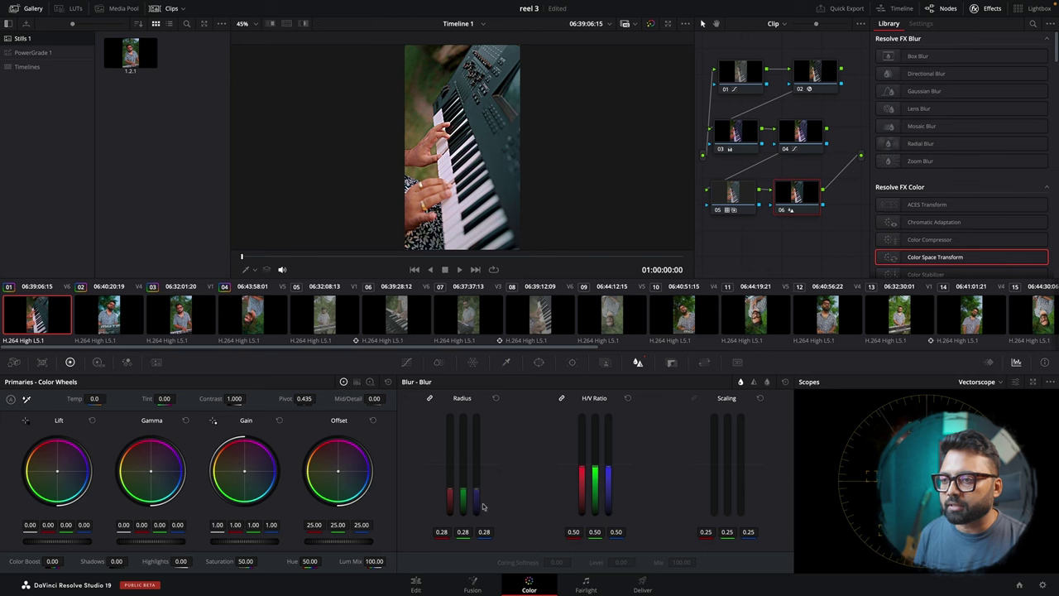
pyautogui.click(495, 398)
pyautogui.moveTo(463, 466); pyautogui.dragTo(462, 469)
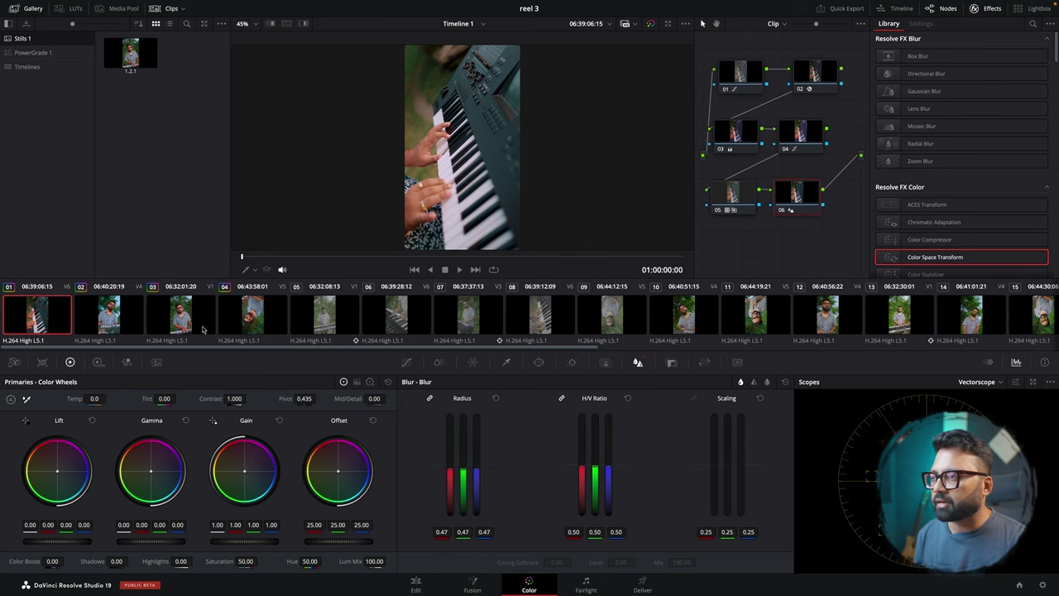
# Step: Grab a still of clip 03's grade and delete that still from the gallery
pyautogui.click(167, 328)
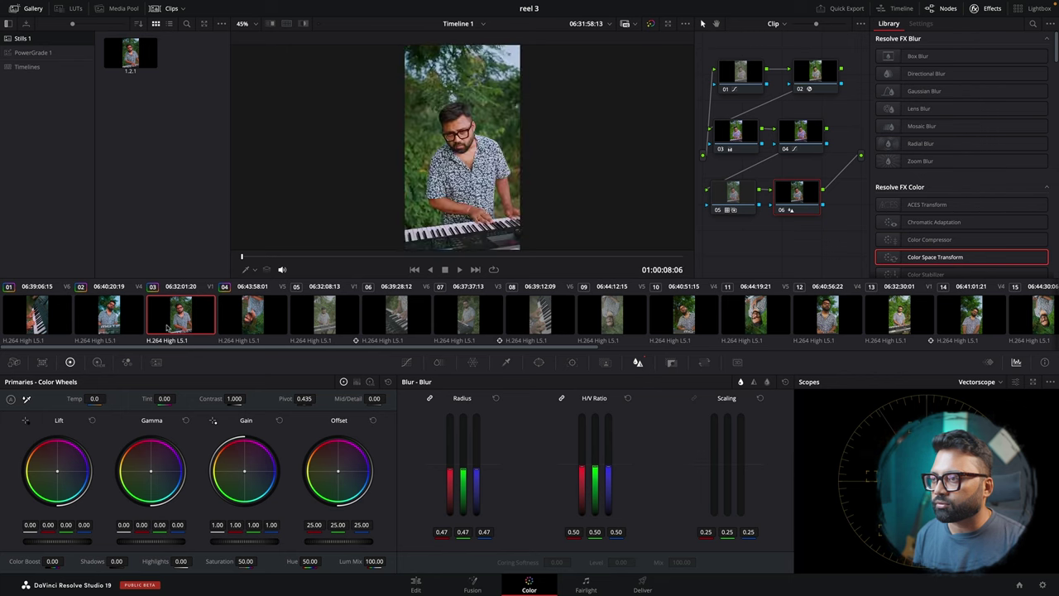
pyautogui.rightClick(428, 137)
pyautogui.click(447, 141)
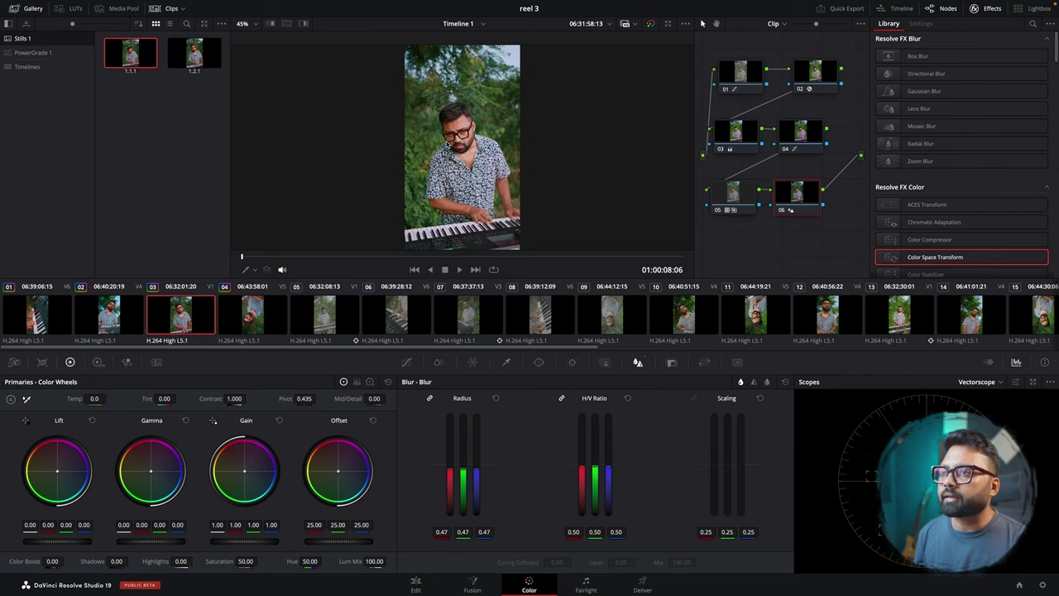
pyautogui.click(189, 49)
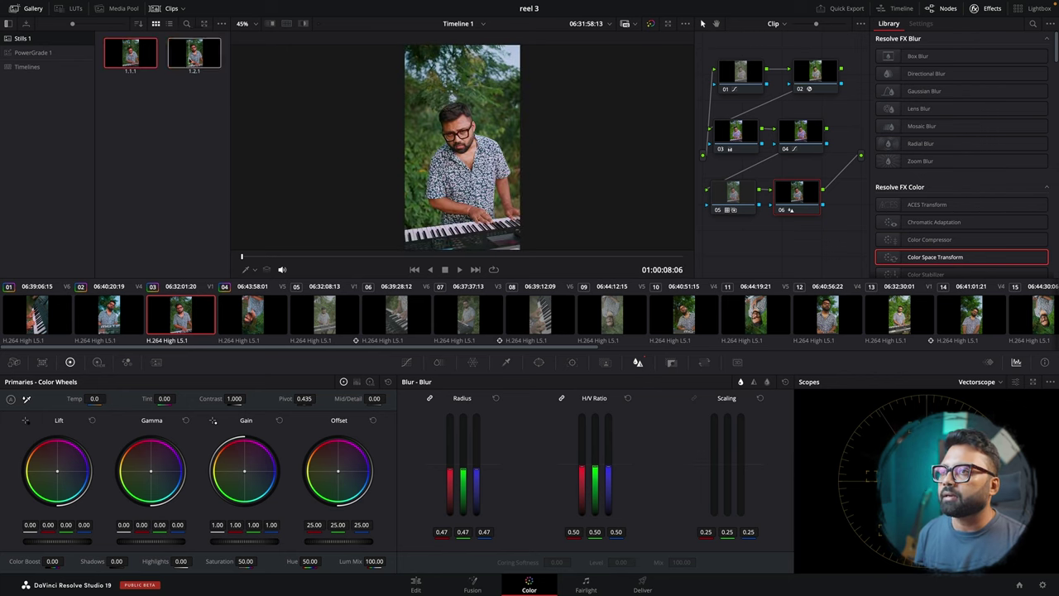
pyautogui.click(132, 59)
pyautogui.press('Delete')
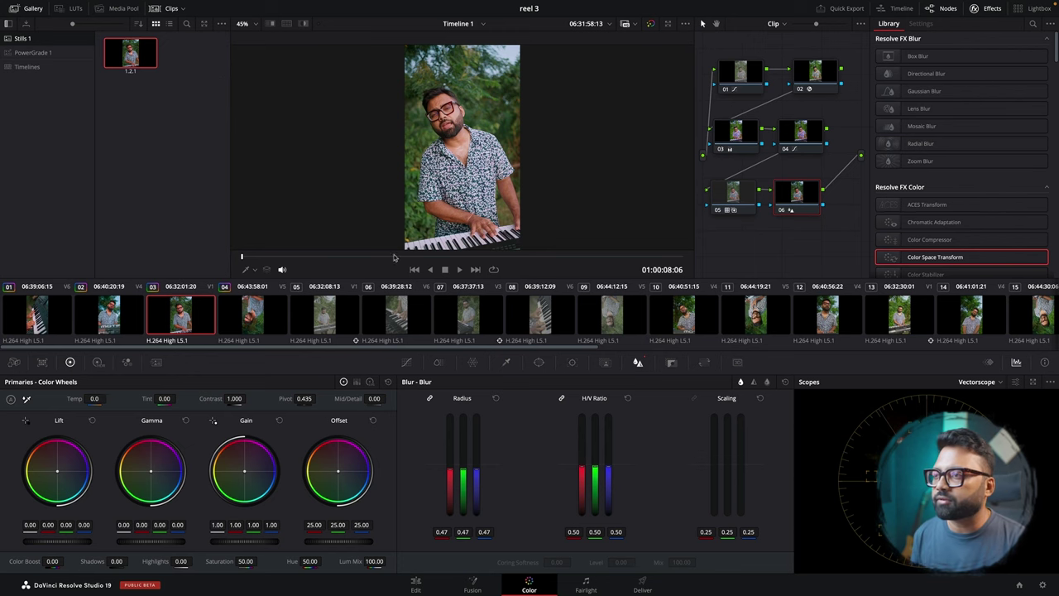
# Step: Delete the remaining old still from the gallery and grab a new still of clip 03's sharpened grade
pyautogui.click(324, 311)
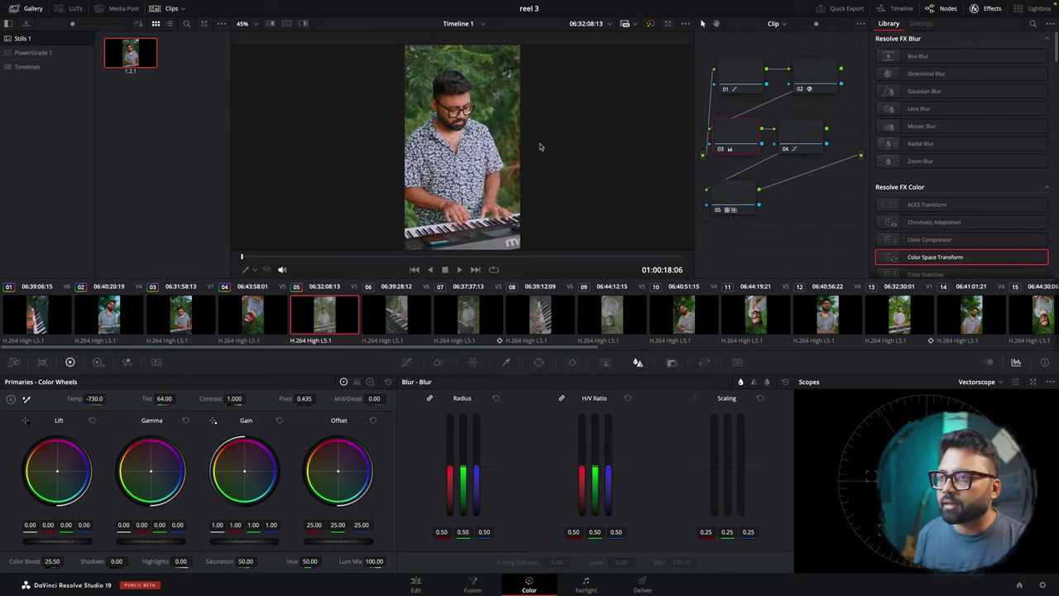
pyautogui.click(180, 313)
pyautogui.press('Delete')
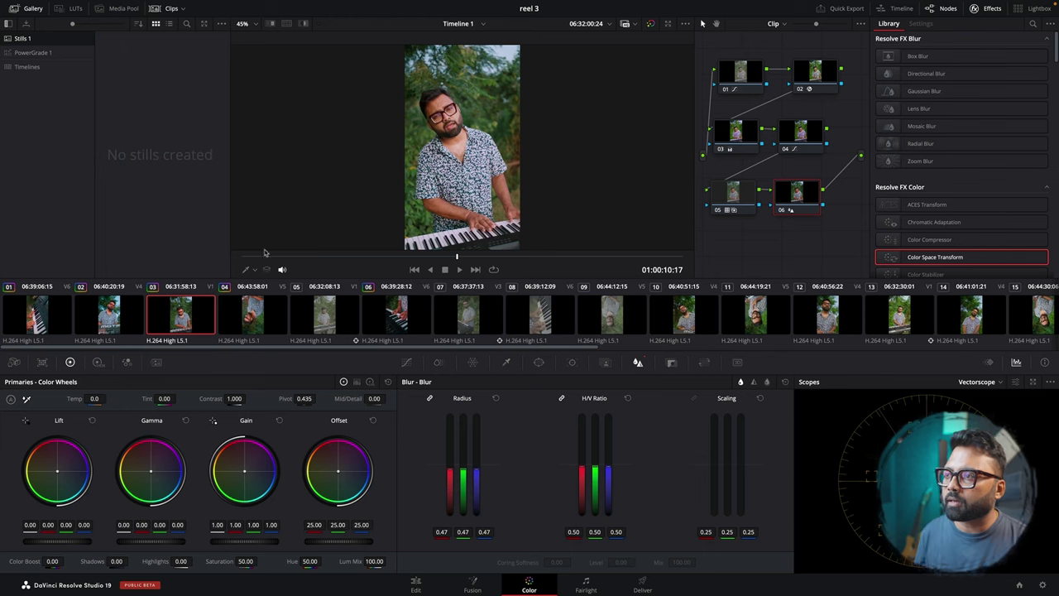
pyautogui.rightClick(440, 172)
pyautogui.click(467, 177)
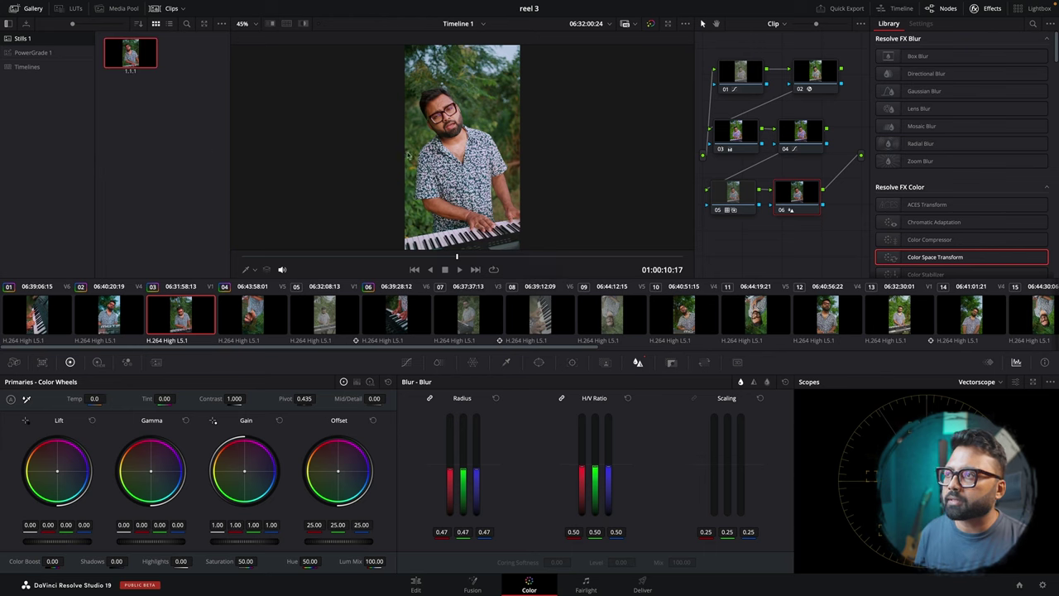
# Step: Copy clip 03's six-node grade with sharpening to clip 05 and scrub through the clip to check it
pyautogui.click(324, 329)
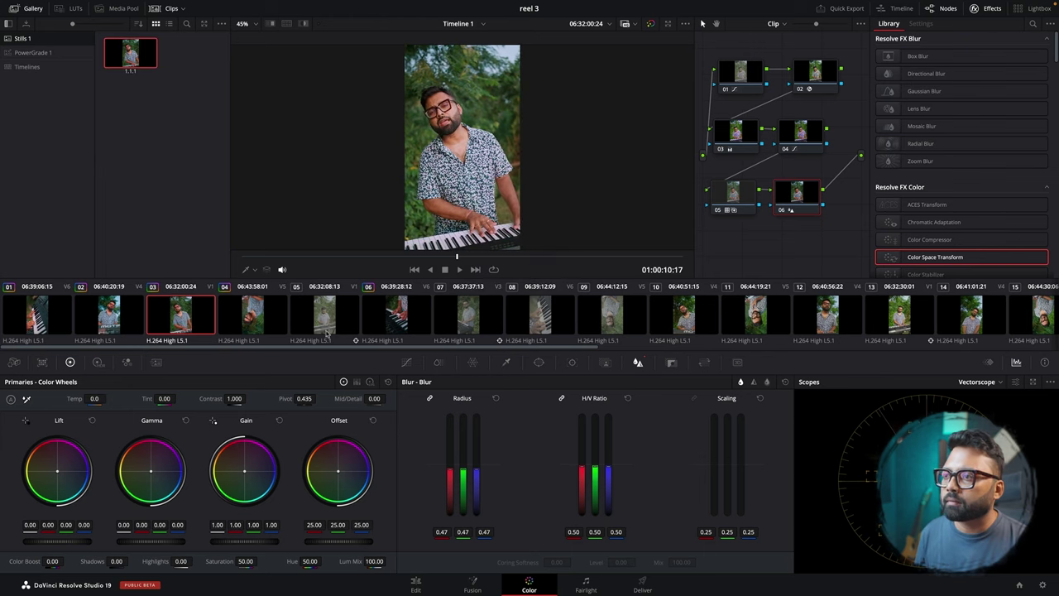
pyautogui.middleClick(372, 313)
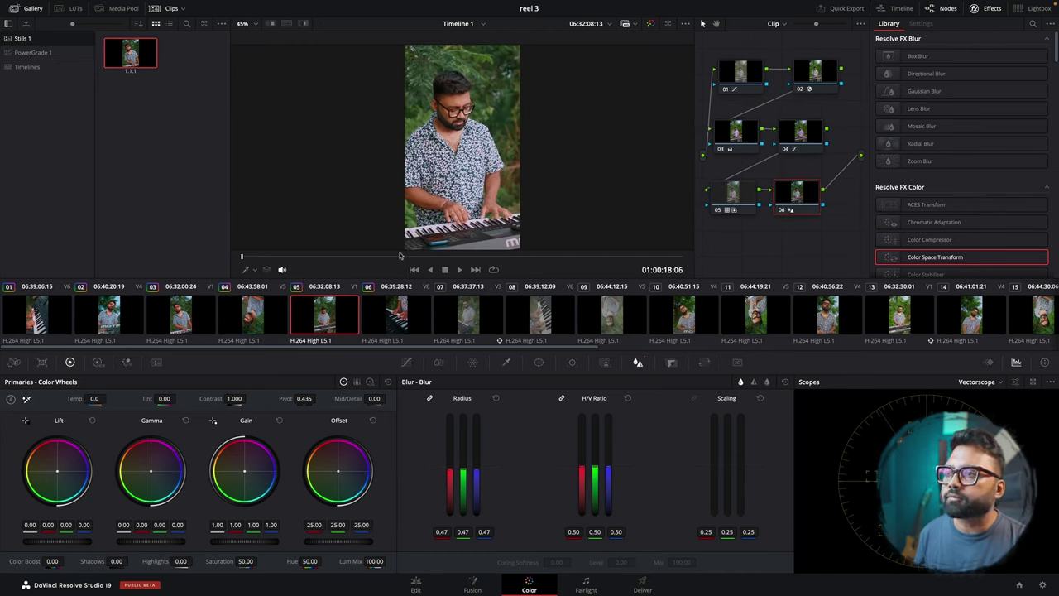
pyautogui.moveTo(401, 256); pyautogui.dragTo(574, 251)
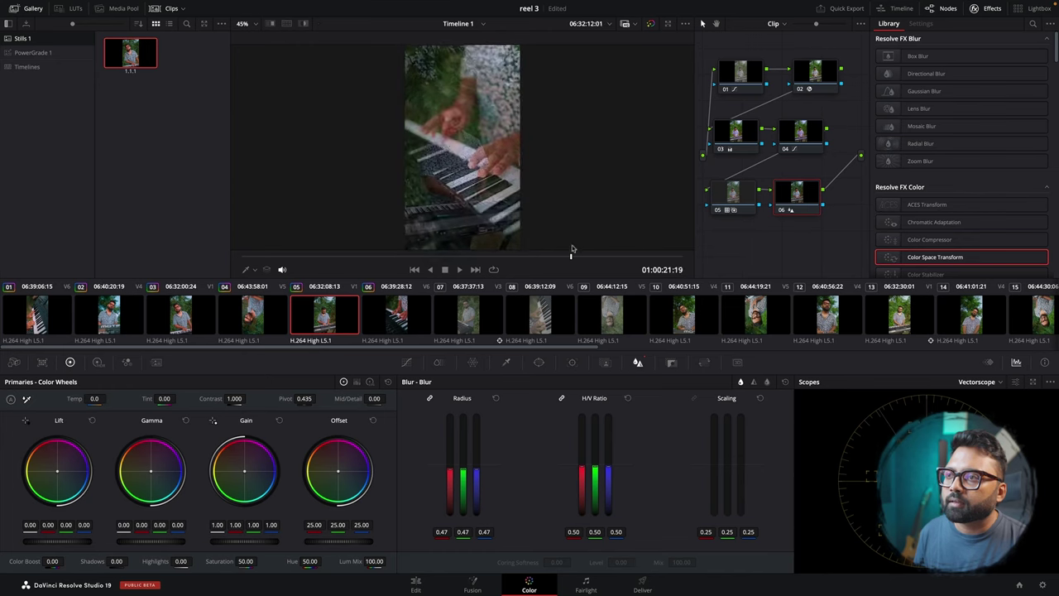
# Step: Reset clip 06's existing five-node grade and apply the six-node grade from the gallery still
pyautogui.click(404, 306)
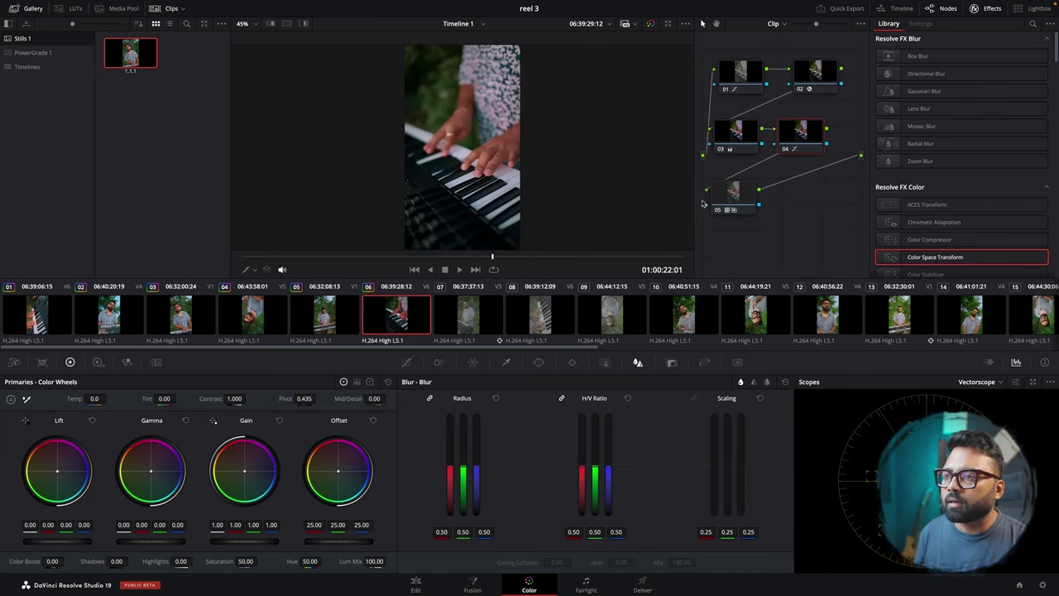
pyautogui.hotkey('ctrl', 'Home')
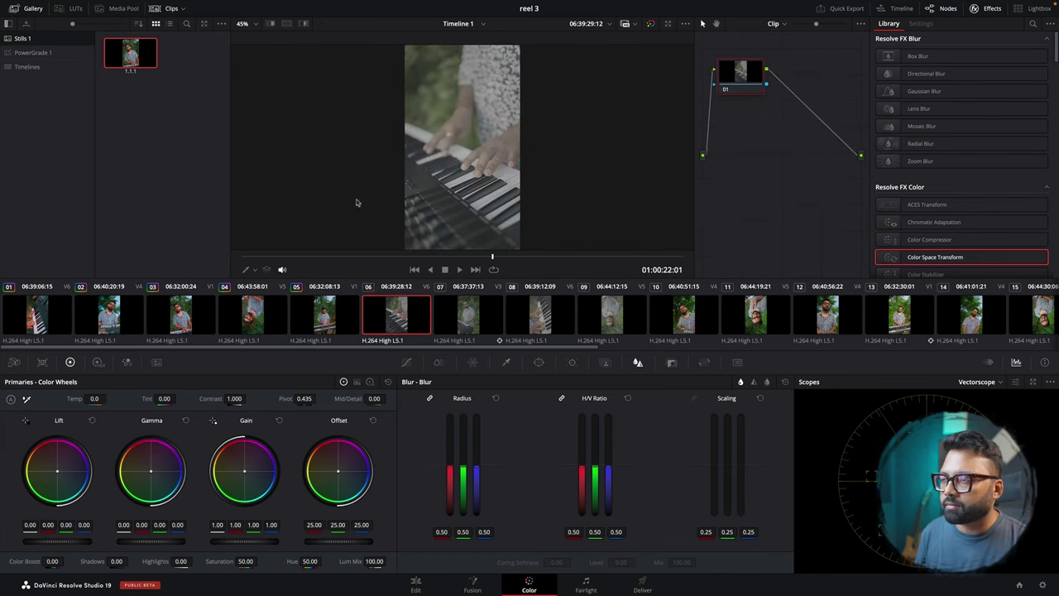
pyautogui.doubleClick(128, 60)
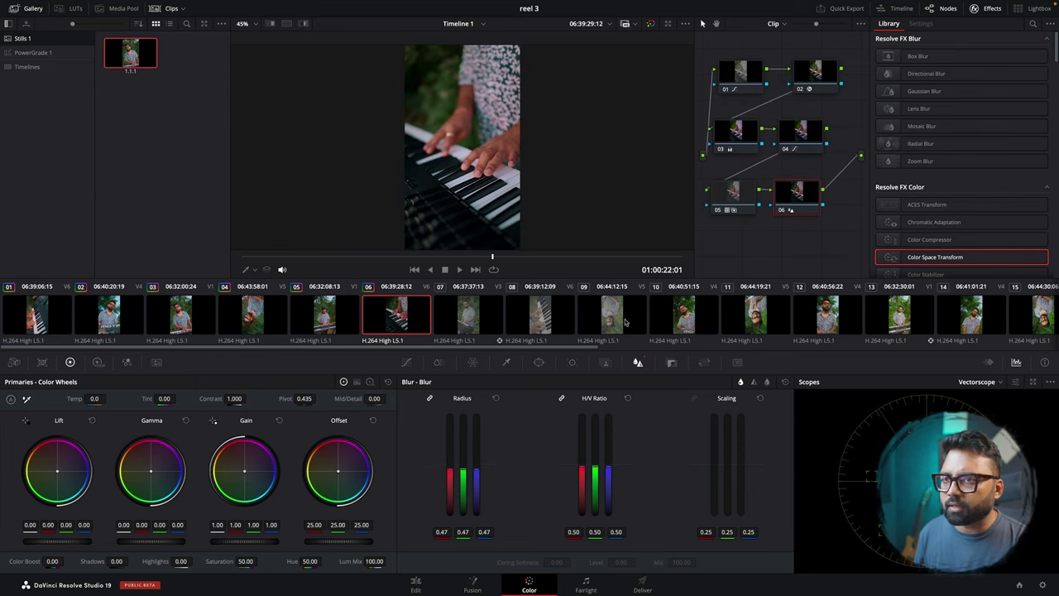
# Step: Rework the custom curve in clip 06's node 04 by resetting it and lifting the shadows, and play from clip 05 to check
pyautogui.click(789, 139)
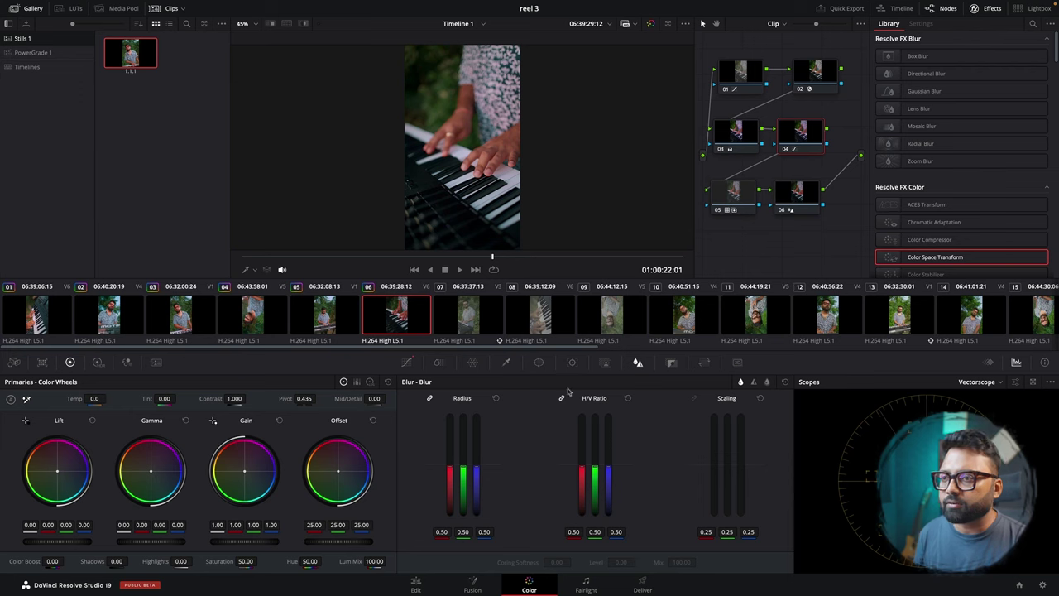
pyautogui.click(407, 365)
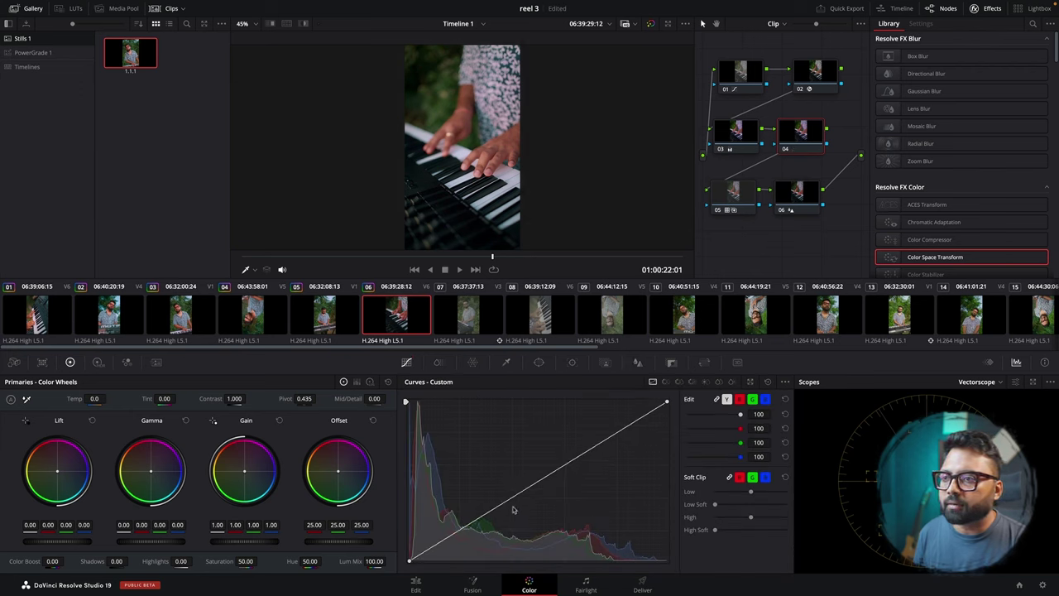
pyautogui.moveTo(509, 501); pyautogui.dragTo(482, 497)
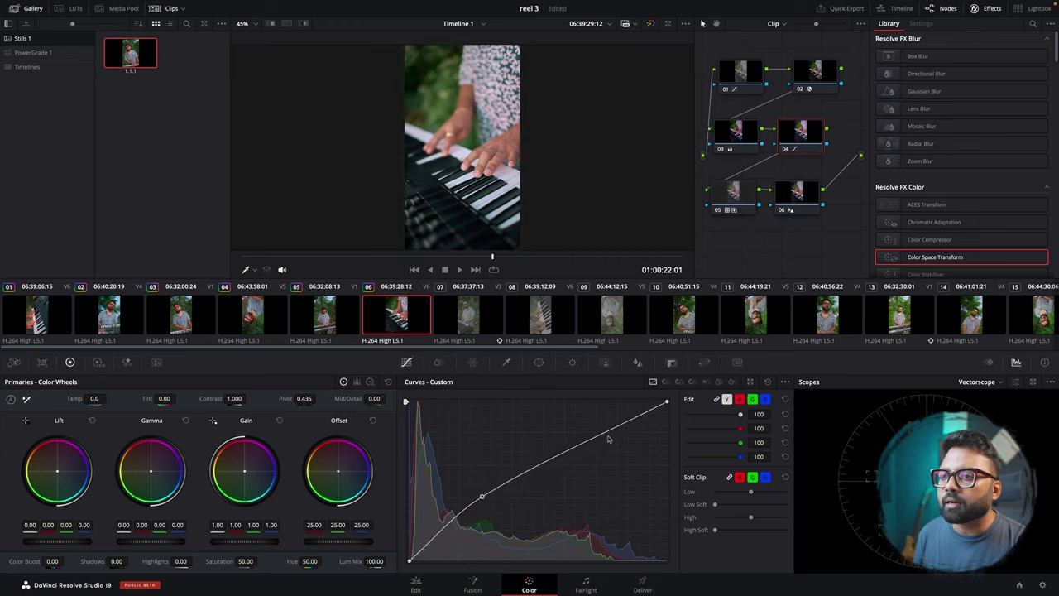
pyautogui.moveTo(620, 425); pyautogui.dragTo(621, 426)
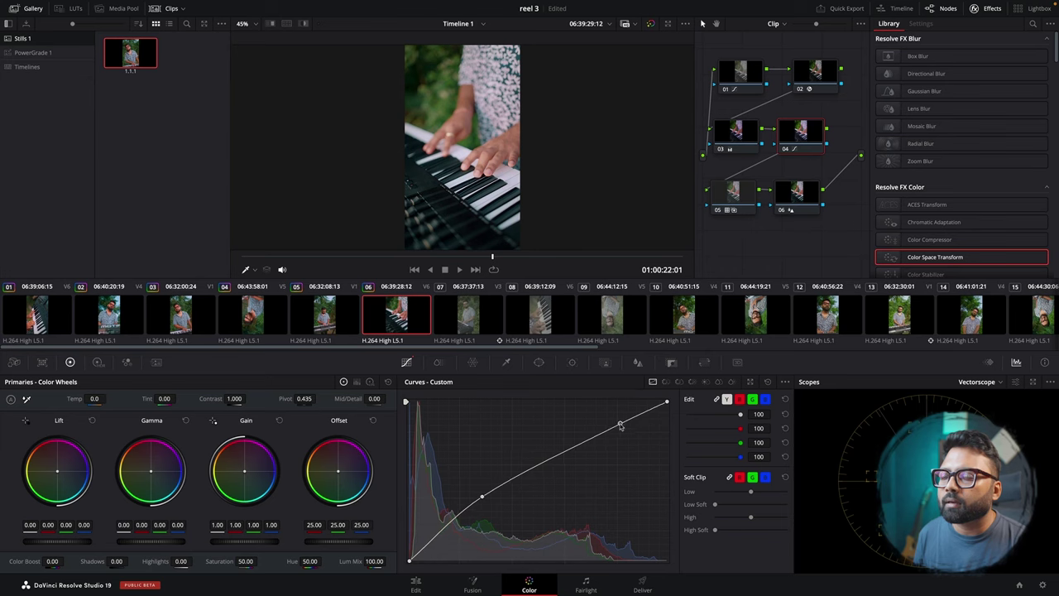
pyautogui.click(786, 400)
pyautogui.moveTo(507, 503); pyautogui.dragTo(490, 499)
pyautogui.click(335, 326)
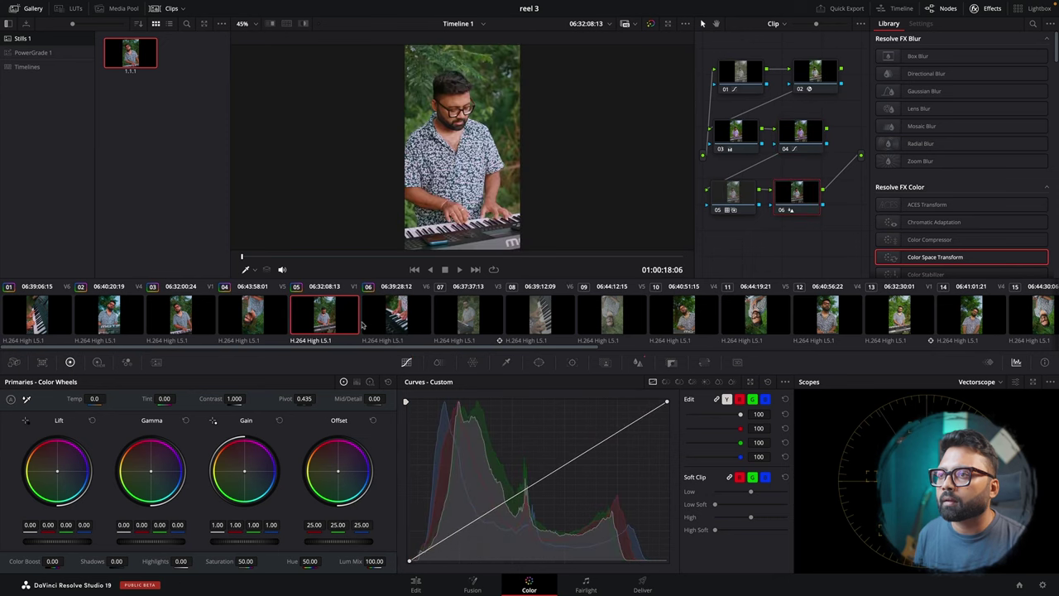
pyautogui.press('space')
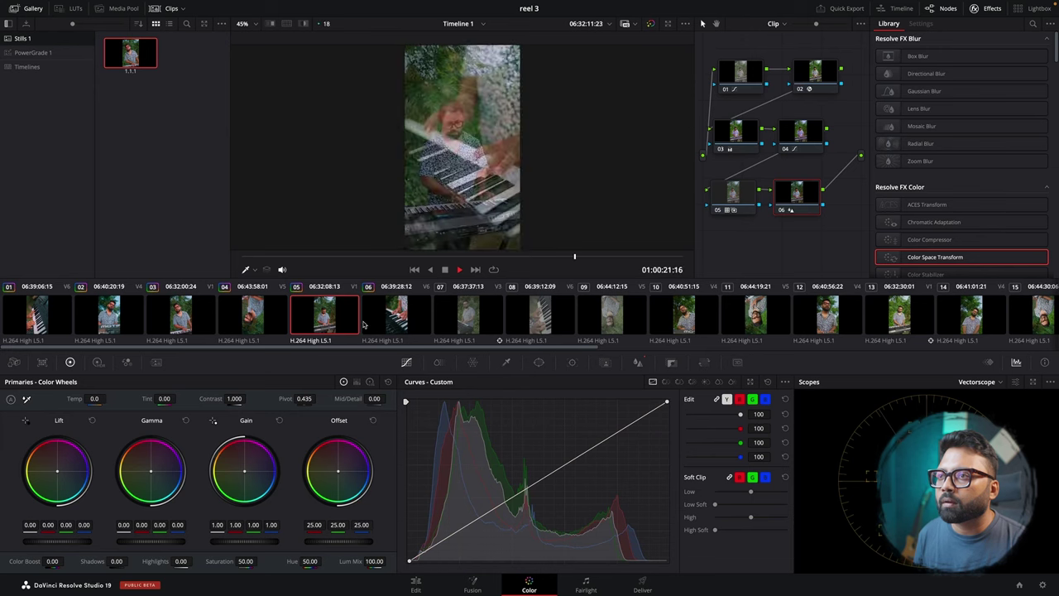
# Step: Apply the still's six-node grade to clip 07, then reset node 04's custom curve and lift its shadows
pyautogui.click(468, 315)
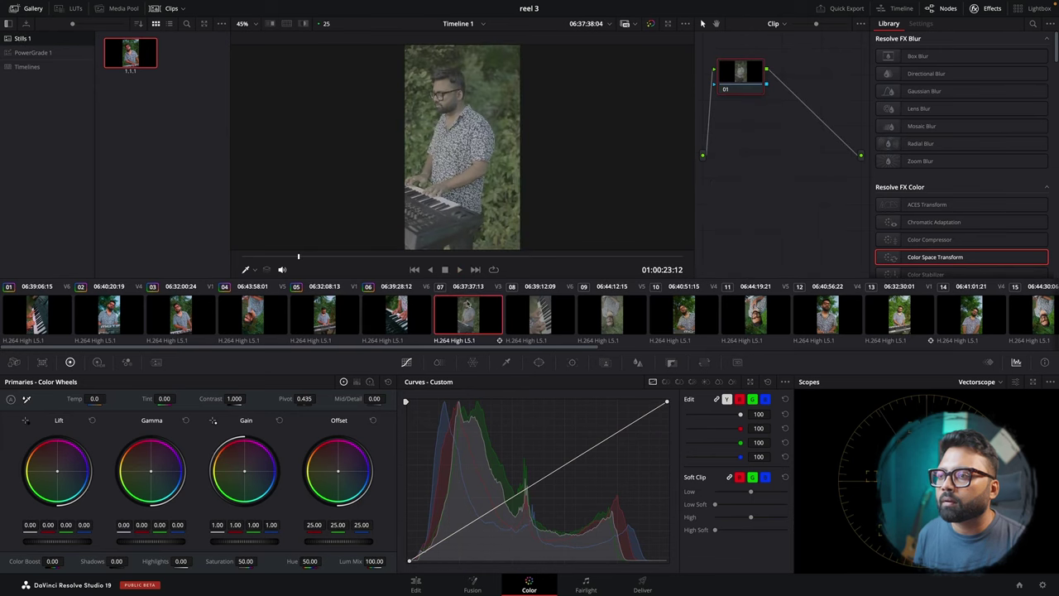
pyautogui.press('space')
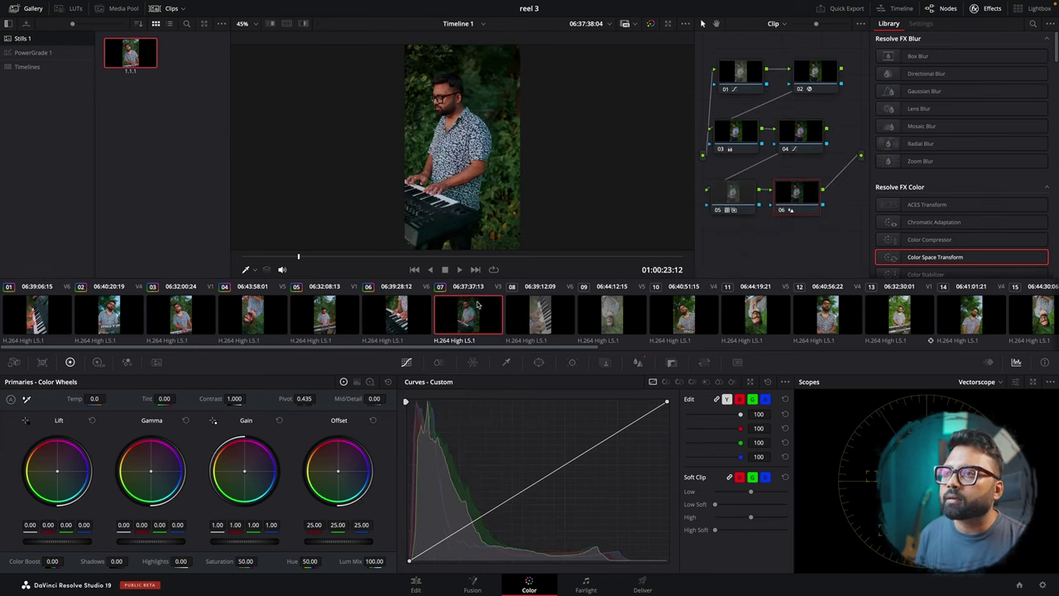
pyautogui.click(799, 134)
pyautogui.click(785, 400)
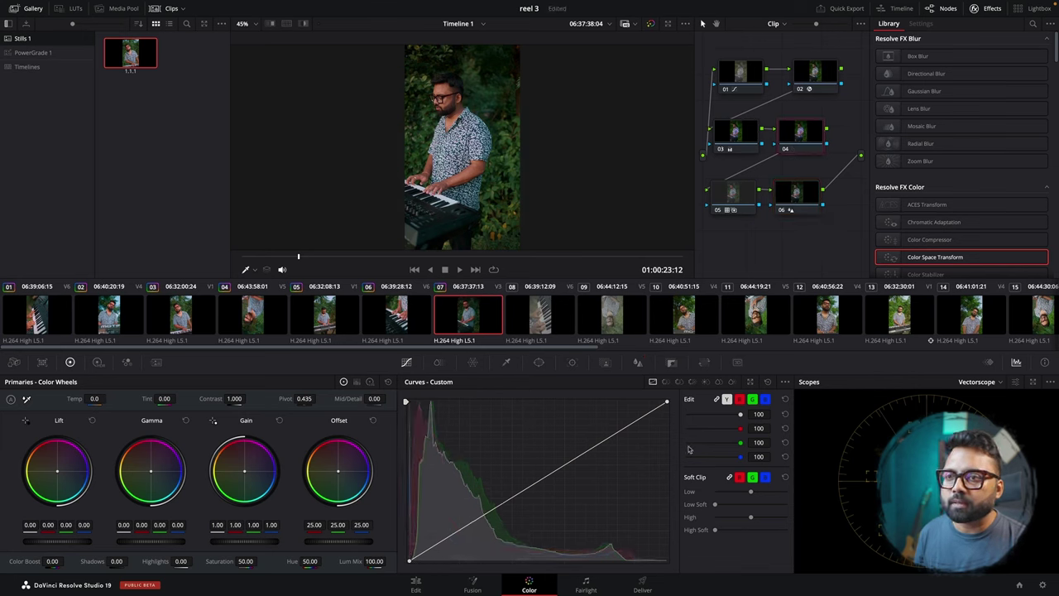
pyautogui.moveTo(500, 504); pyautogui.dragTo(491, 499)
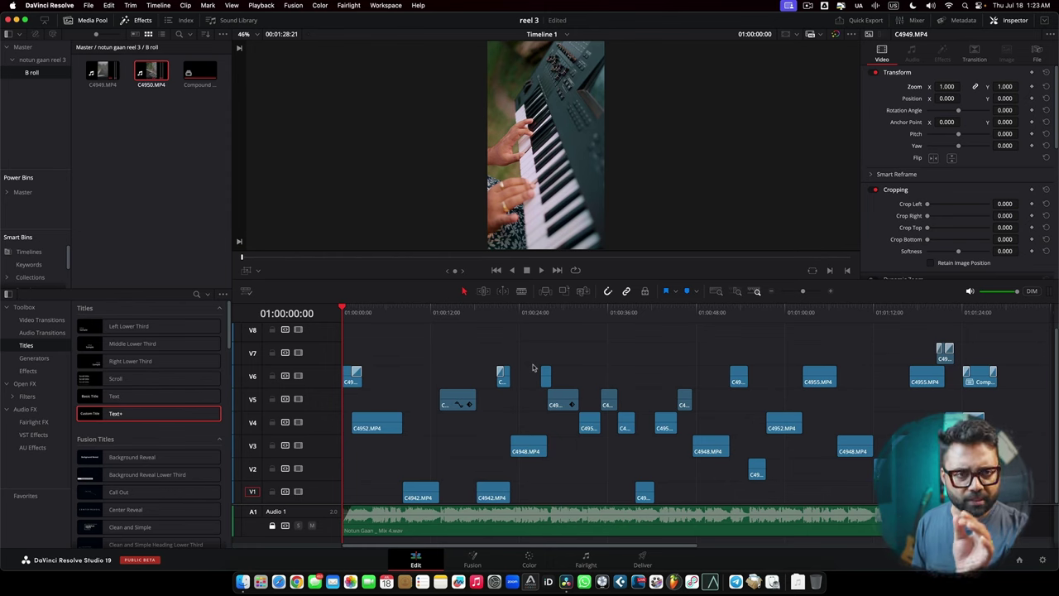
# Step: Review moments of the graded reel and inspect the stabilization settings of a C4955.MP4 clip and the first C4952.MP4 clip
pyautogui.click(551, 322)
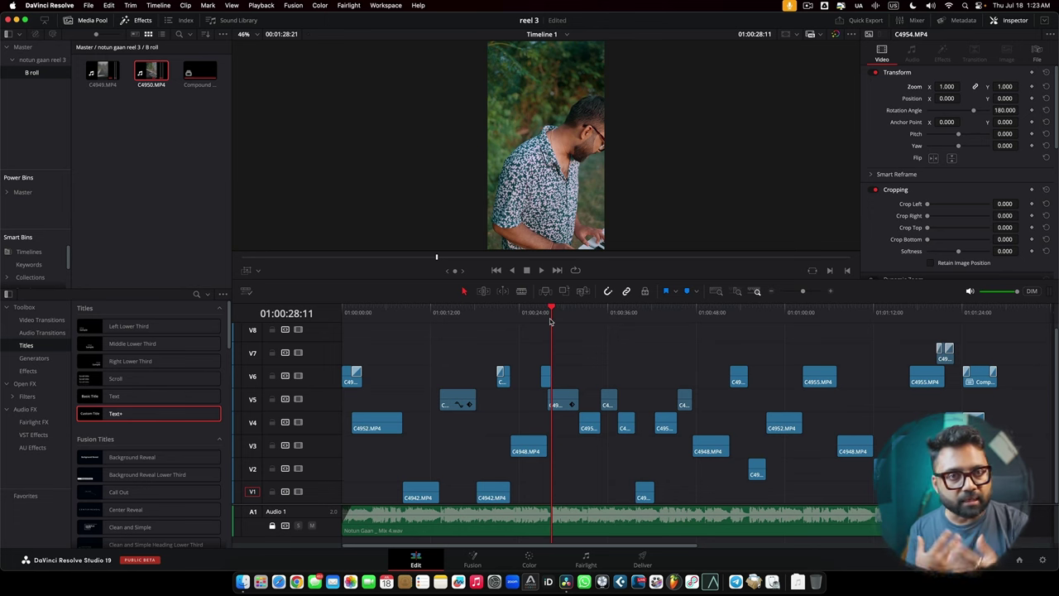
pyautogui.click(477, 312)
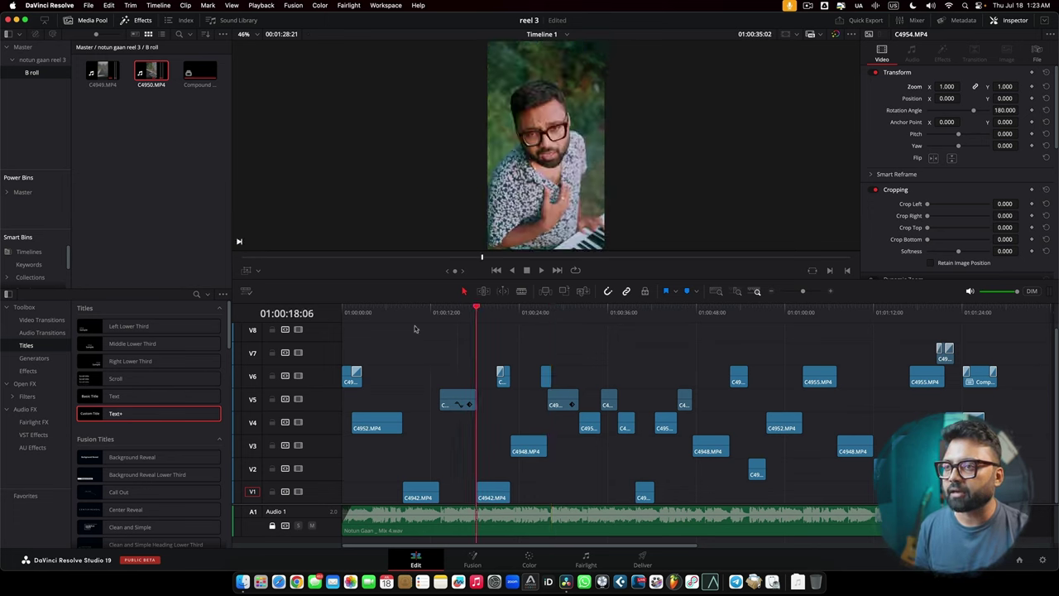
pyautogui.click(818, 316)
pyautogui.click(819, 377)
pyautogui.scroll(-5, 880, 251)
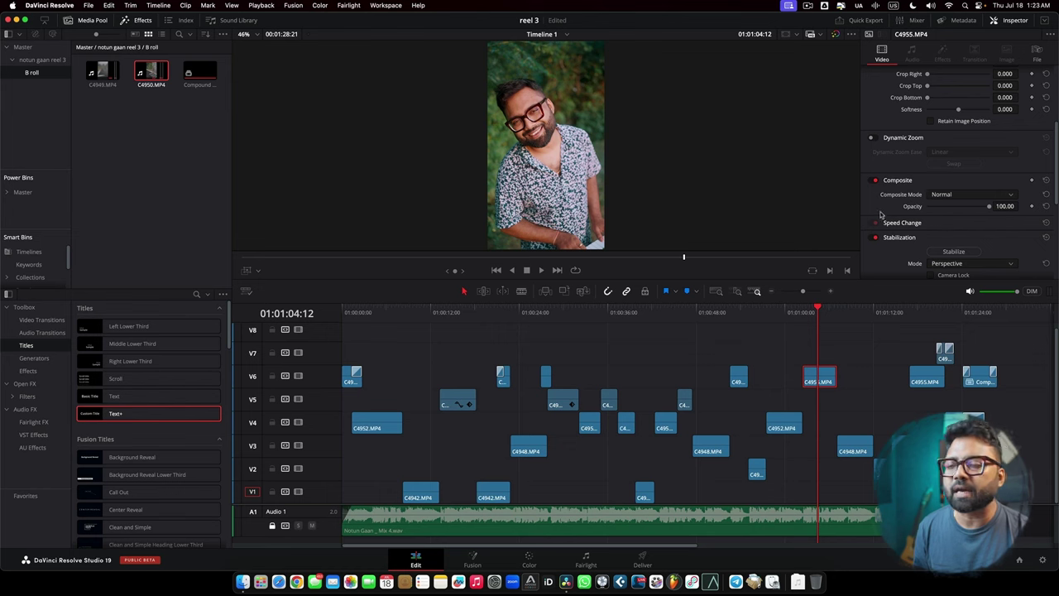
pyautogui.click(376, 316)
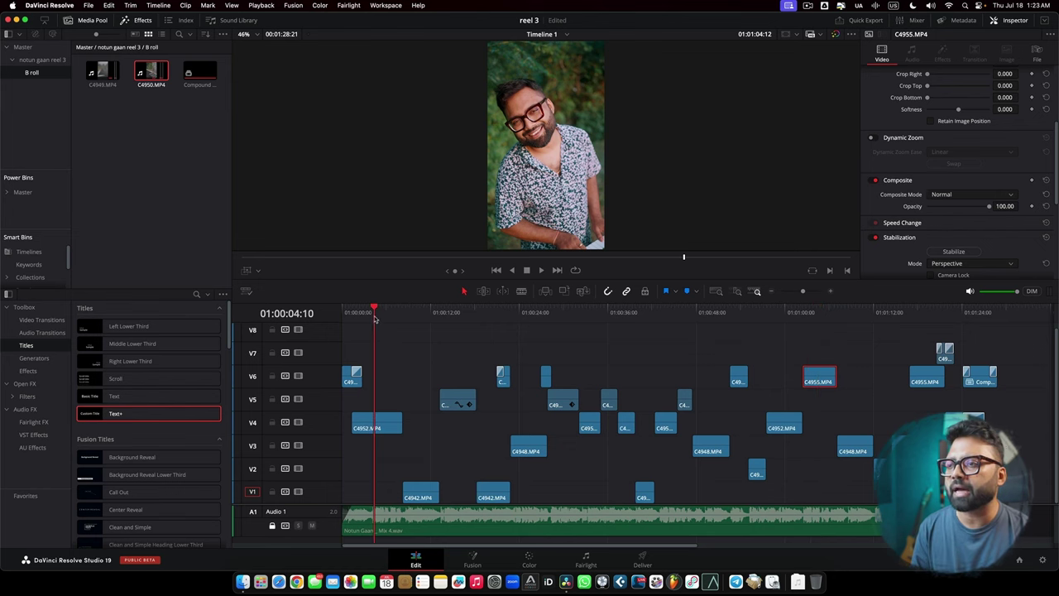
pyautogui.click(388, 425)
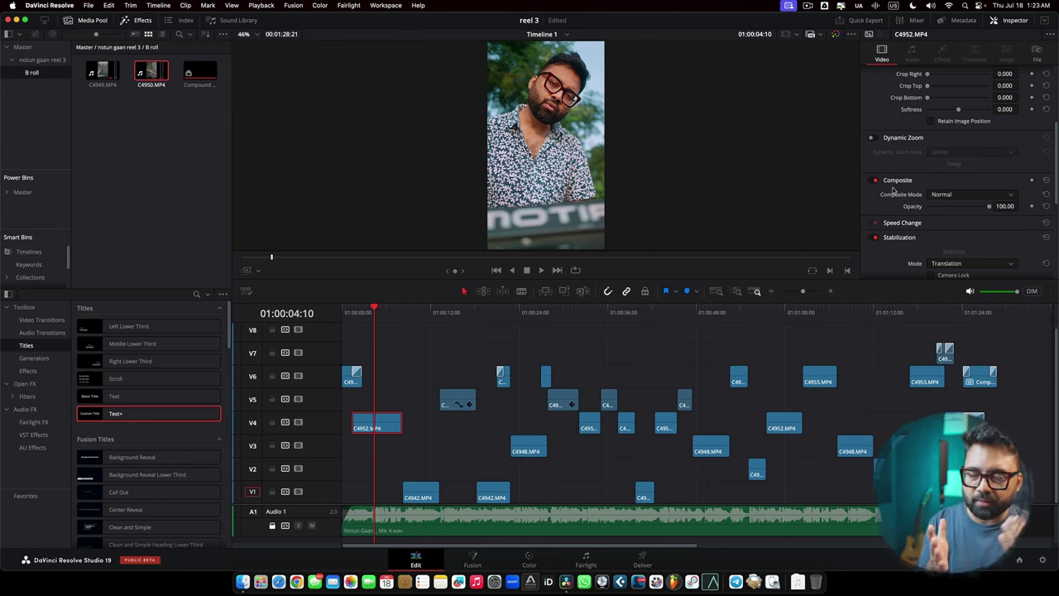
# Step: Scrub through the reel, play its closing title from 01:01:23:00 and check the end of the timeline
pyautogui.moveTo(456, 313); pyautogui.dragTo(670, 313)
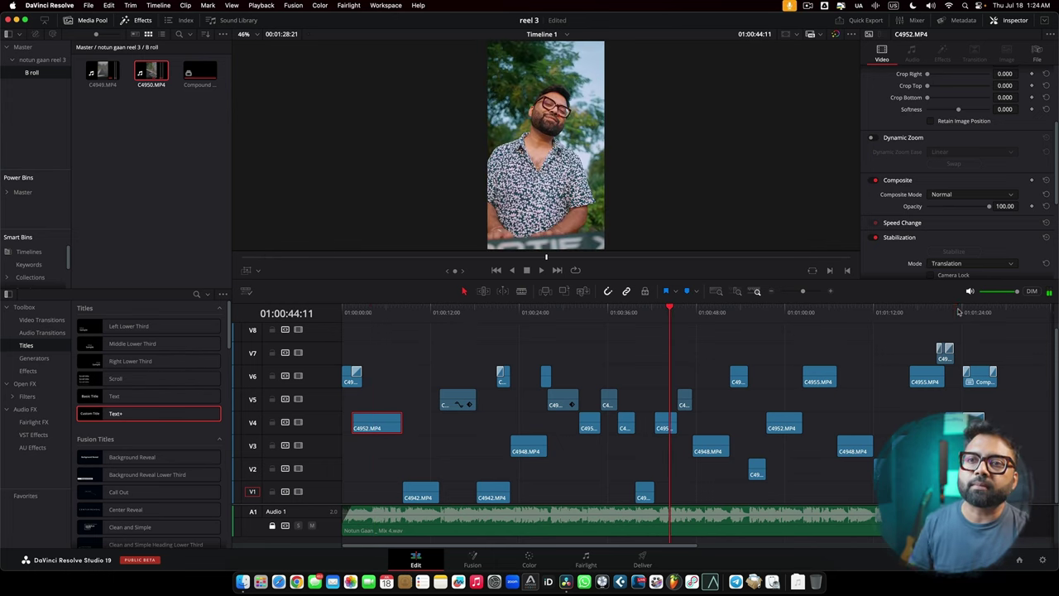
pyautogui.click(956, 312)
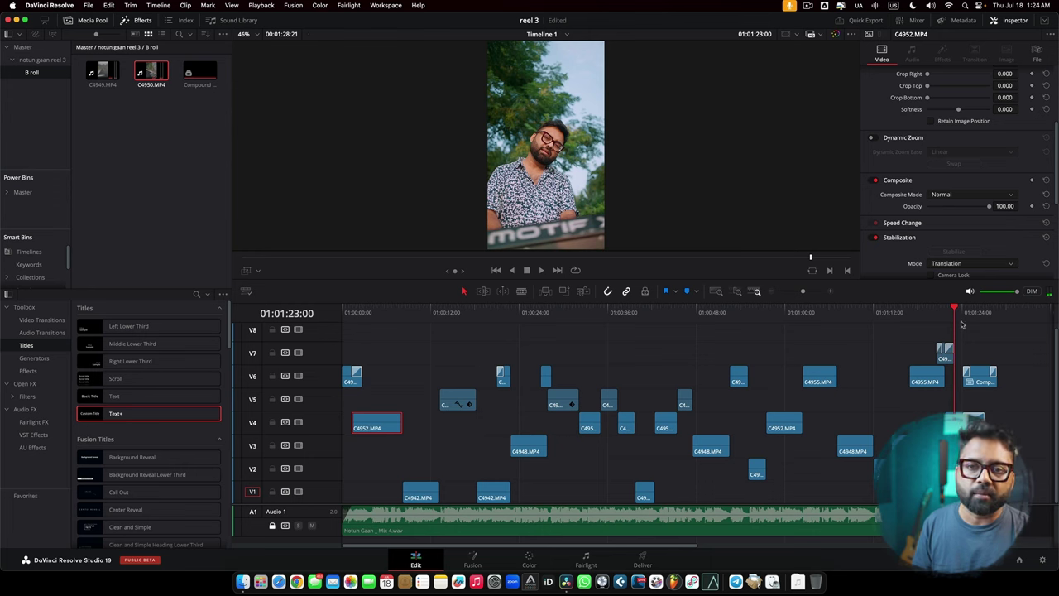
pyautogui.press('space')
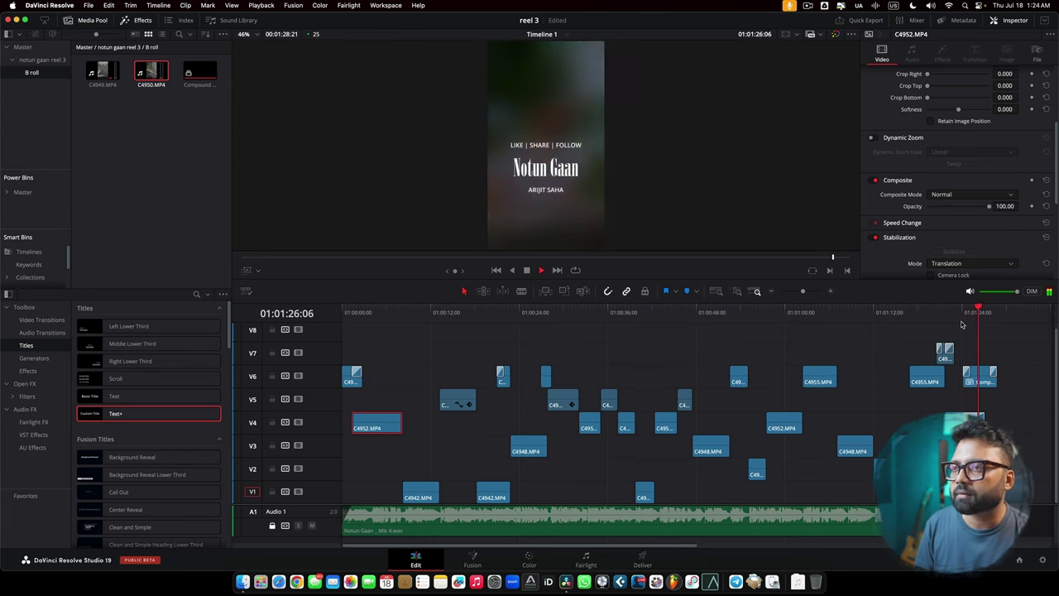
pyautogui.press('space')
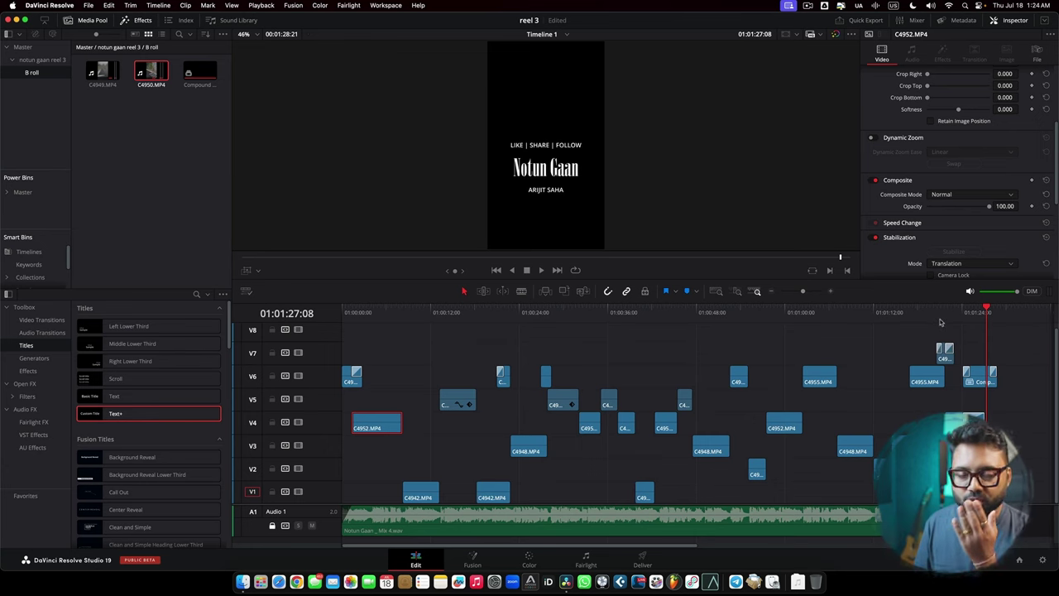
pyautogui.click(994, 318)
pyautogui.moveTo(994, 316); pyautogui.dragTo(999, 320)
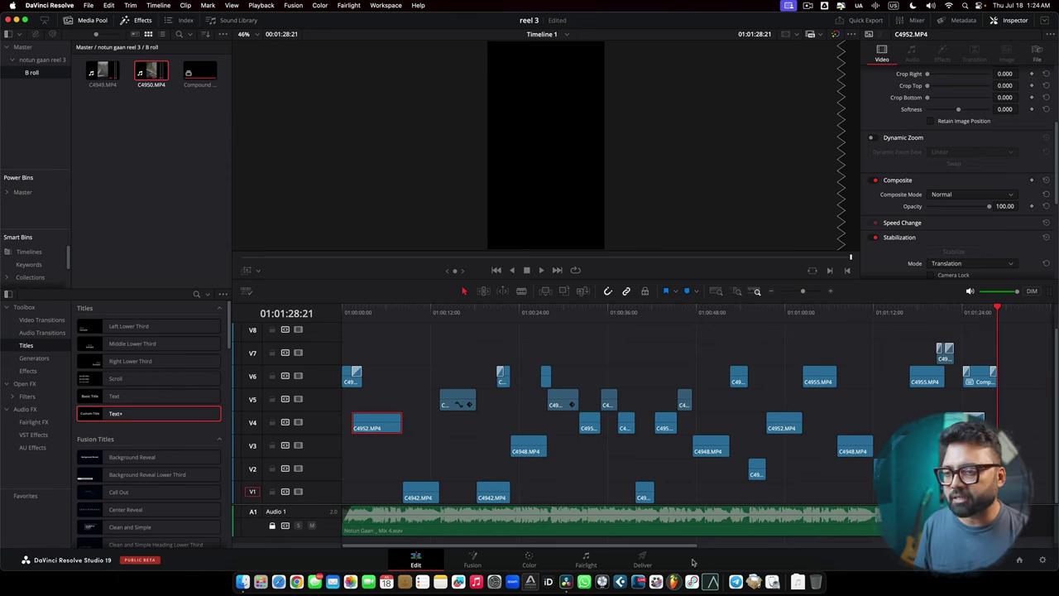
# Step: Open the delivery workspace and set the custom export's video format to MP4
pyautogui.click(643, 560)
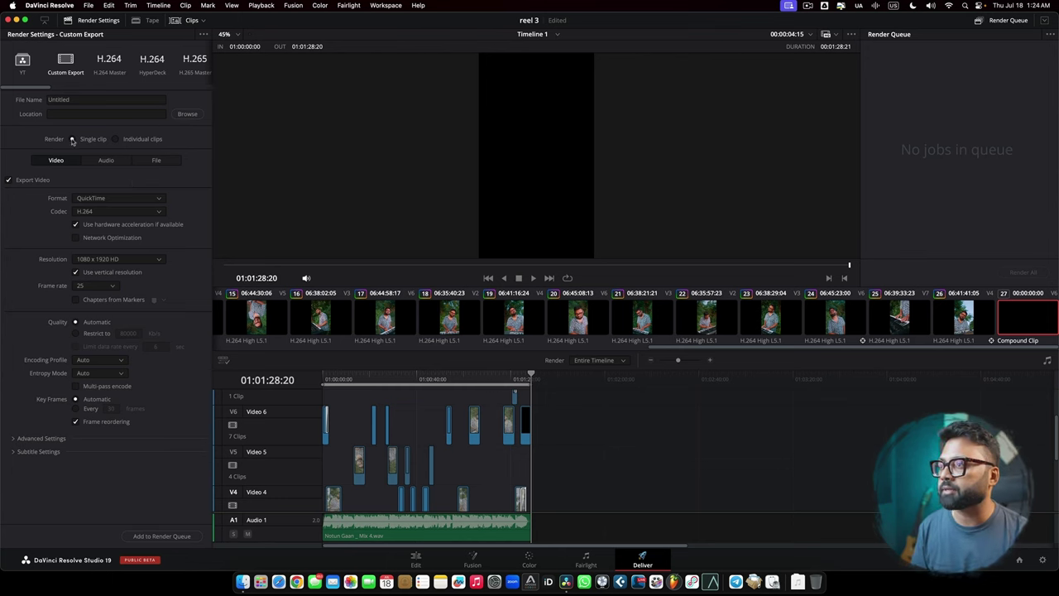
pyautogui.click(135, 201)
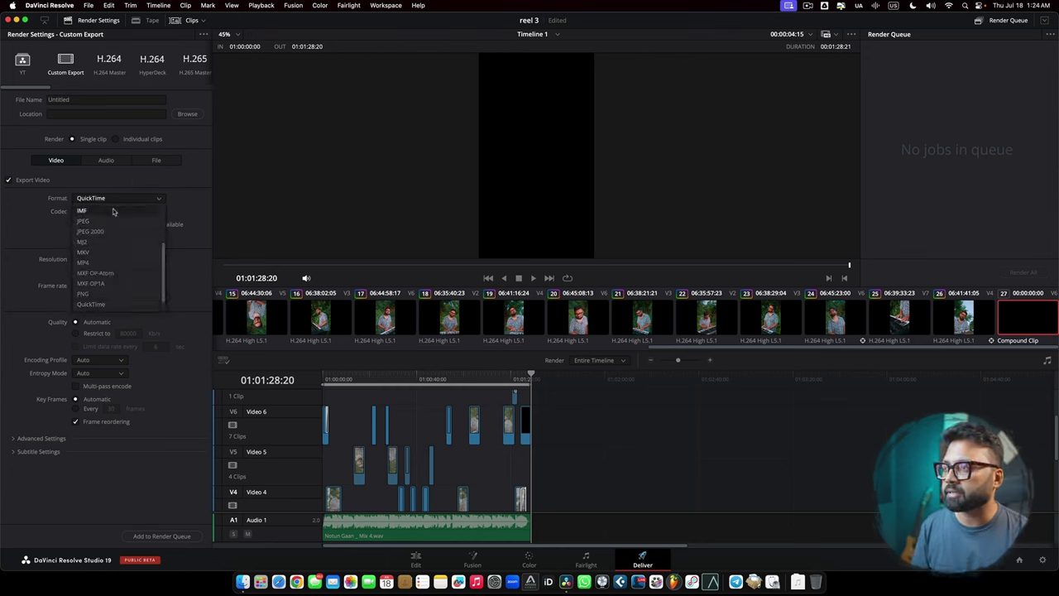
pyautogui.click(108, 263)
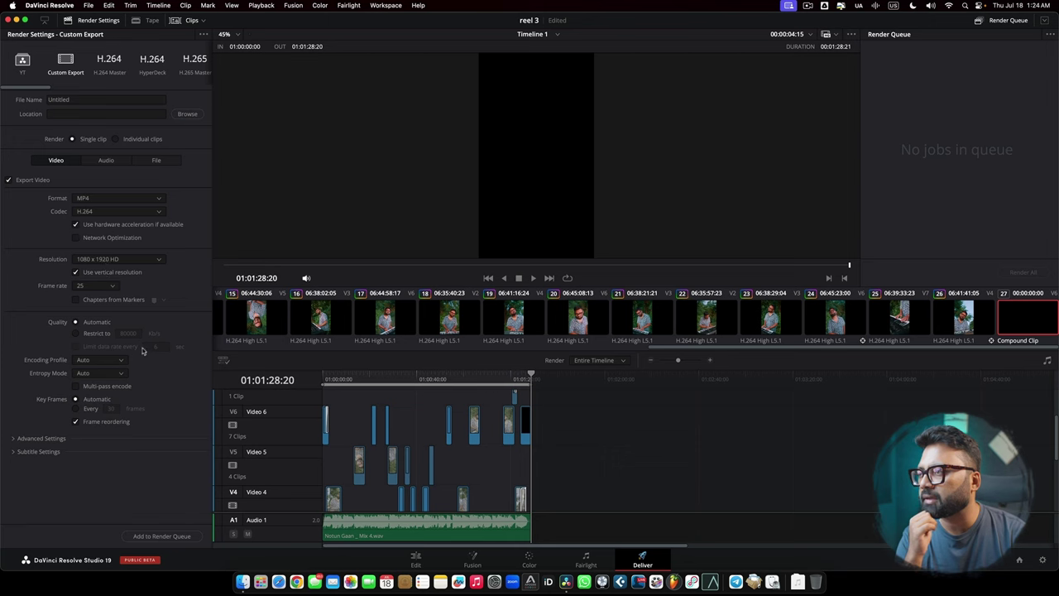
# Step: Examine the advanced video export settings and the audio export settings, including audio normalization
pyautogui.click(56, 440)
pyautogui.scroll(-4, 83, 430)
pyautogui.scroll(-3, 104, 514)
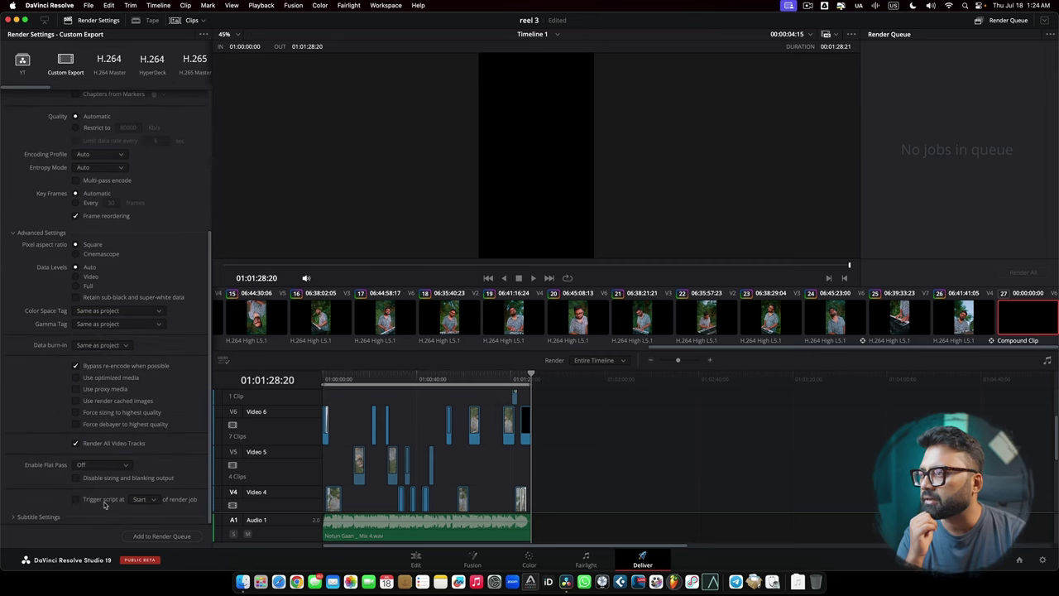
pyautogui.scroll(7, 113, 490)
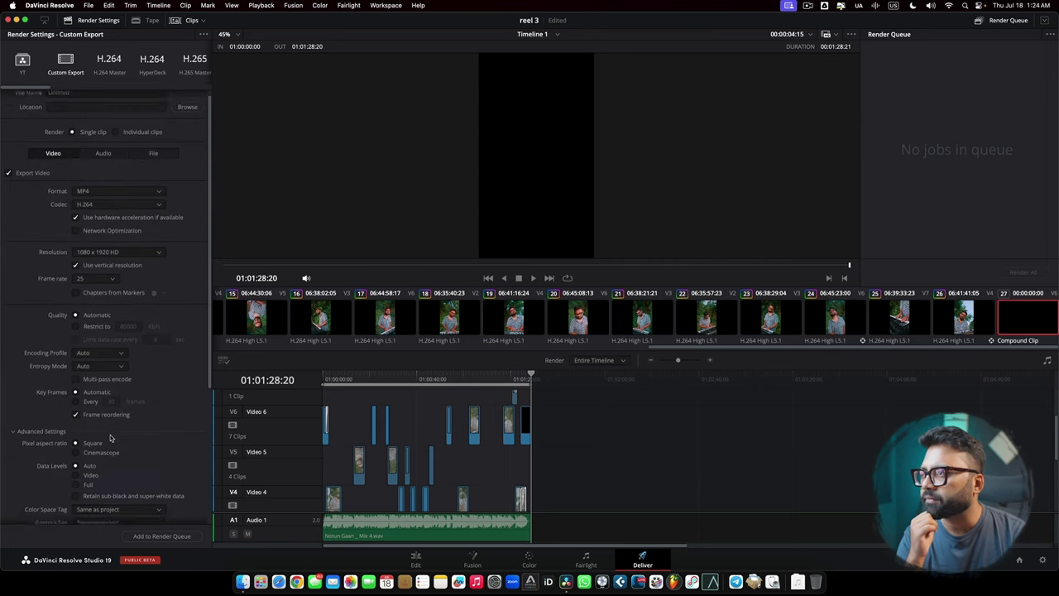
pyautogui.click(103, 161)
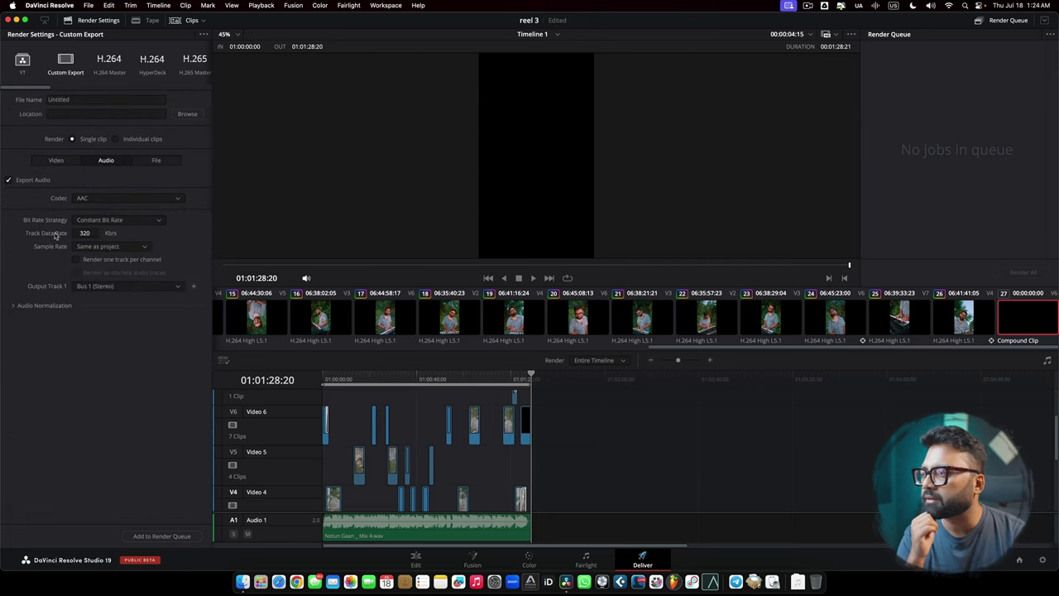
pyautogui.click(17, 307)
pyautogui.click(55, 161)
pyautogui.scroll(-2, 30, 375)
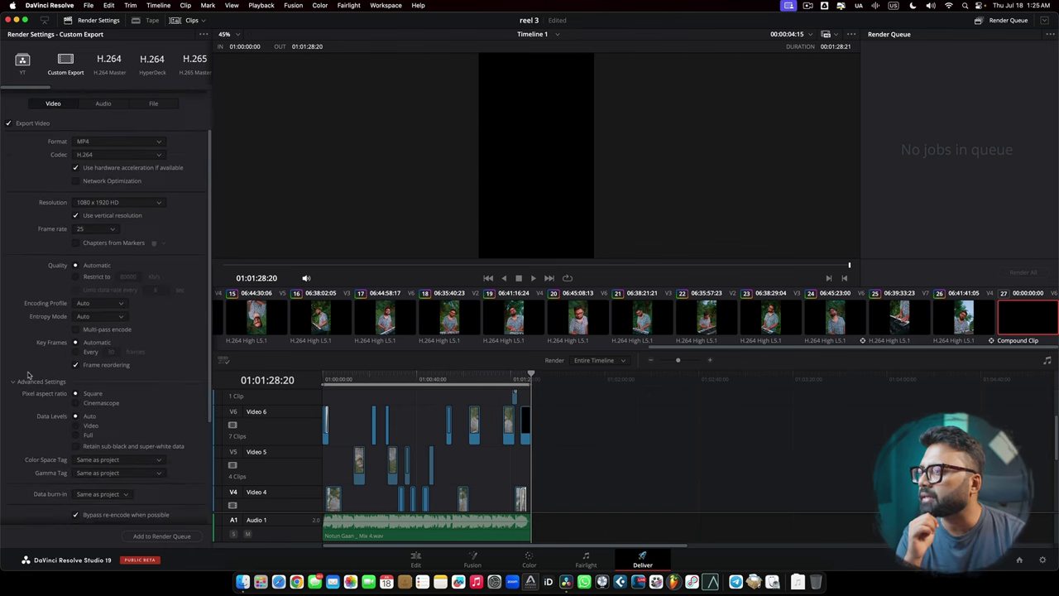
pyautogui.scroll(2, 27, 375)
# Step: Restrict the export's video quality to 12000 Kb/s
pyautogui.click(75, 334)
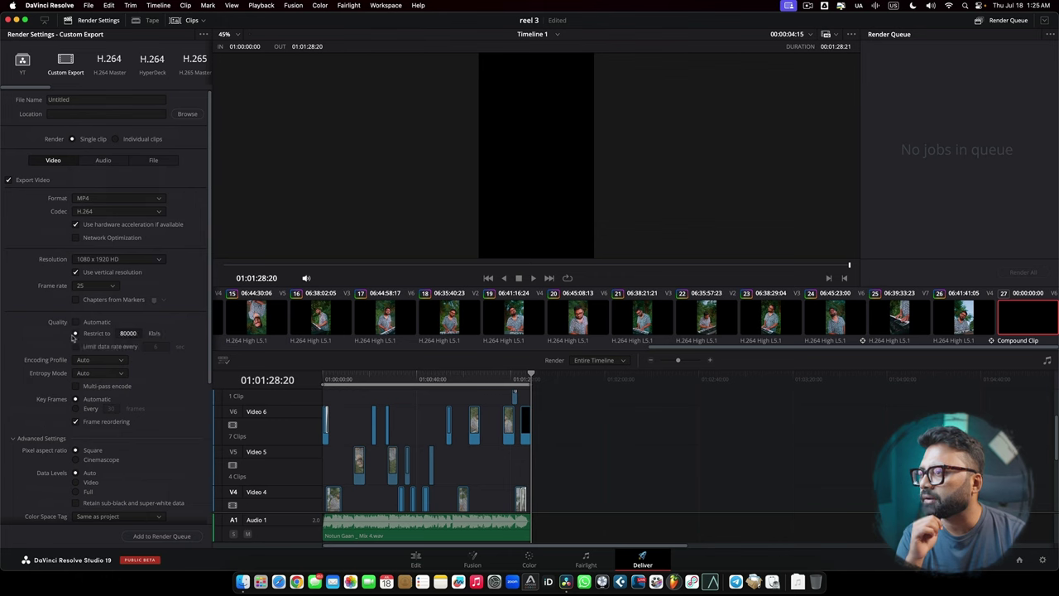
pyautogui.click(128, 334)
pyautogui.write('12')
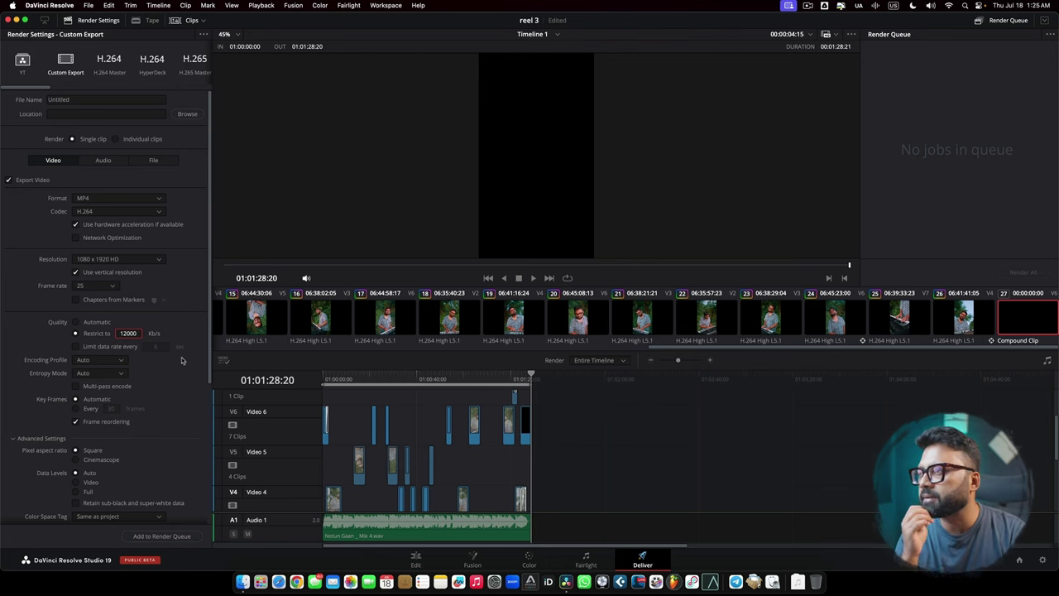
# Step: Set the export location to the Desktop and name the file "Notun Gann - Reel 3 - Camera"
pyautogui.click(187, 113)
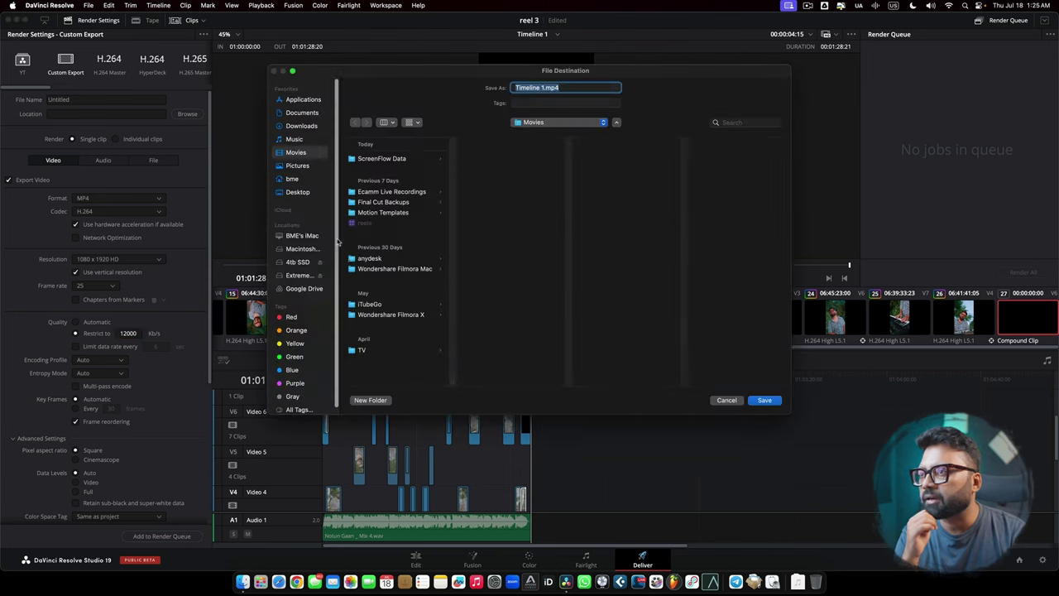
pyautogui.click(298, 192)
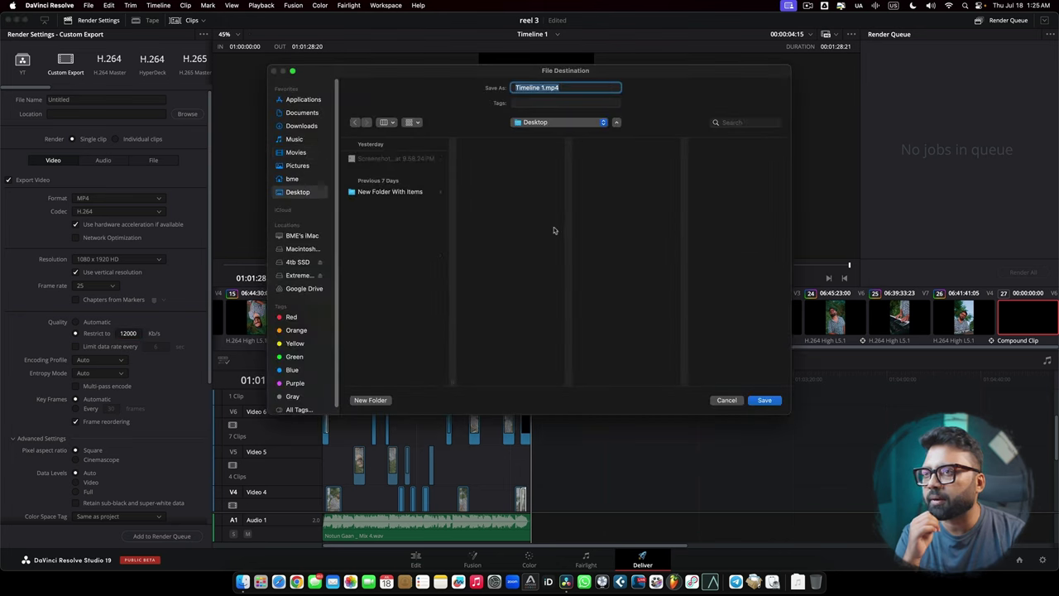
pyautogui.click(764, 401)
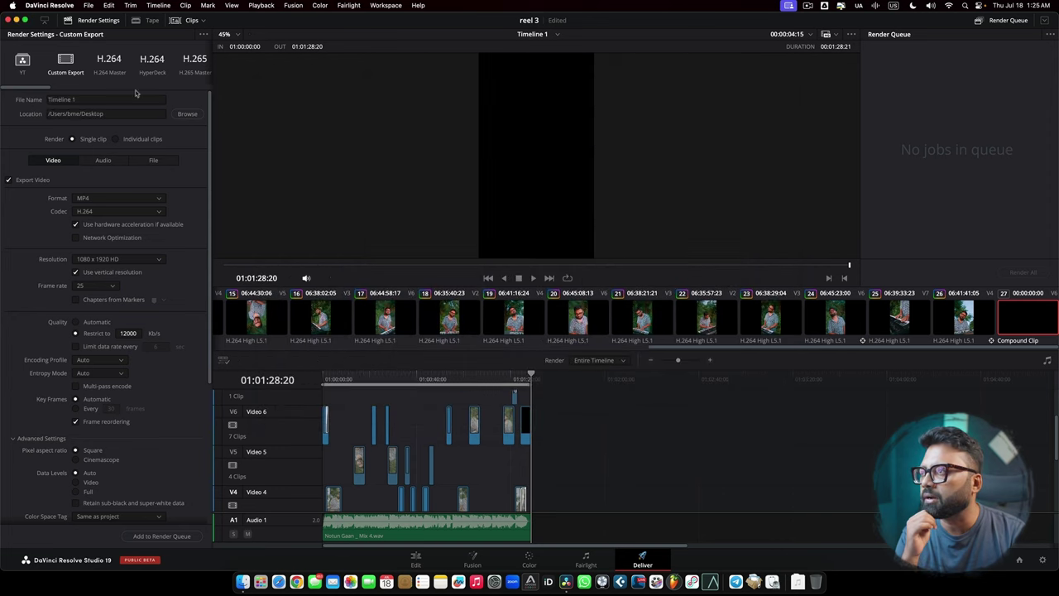
pyautogui.click(107, 99)
pyautogui.write('Notun Gann - Reel 3 - Camera')
pyautogui.press('Return')
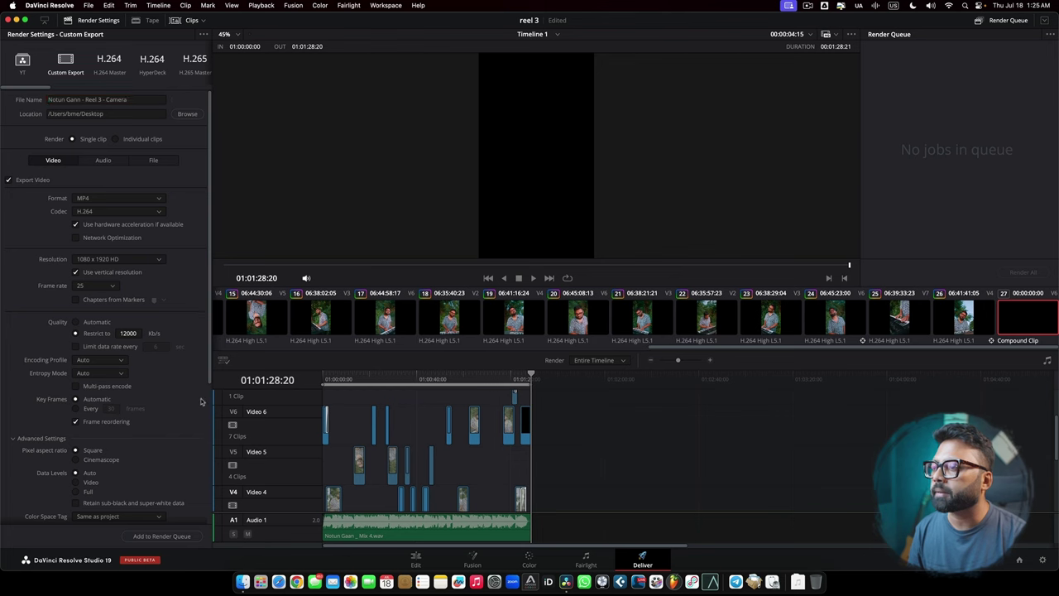
# Step: Add the export to the render queue and render it
pyautogui.click(161, 536)
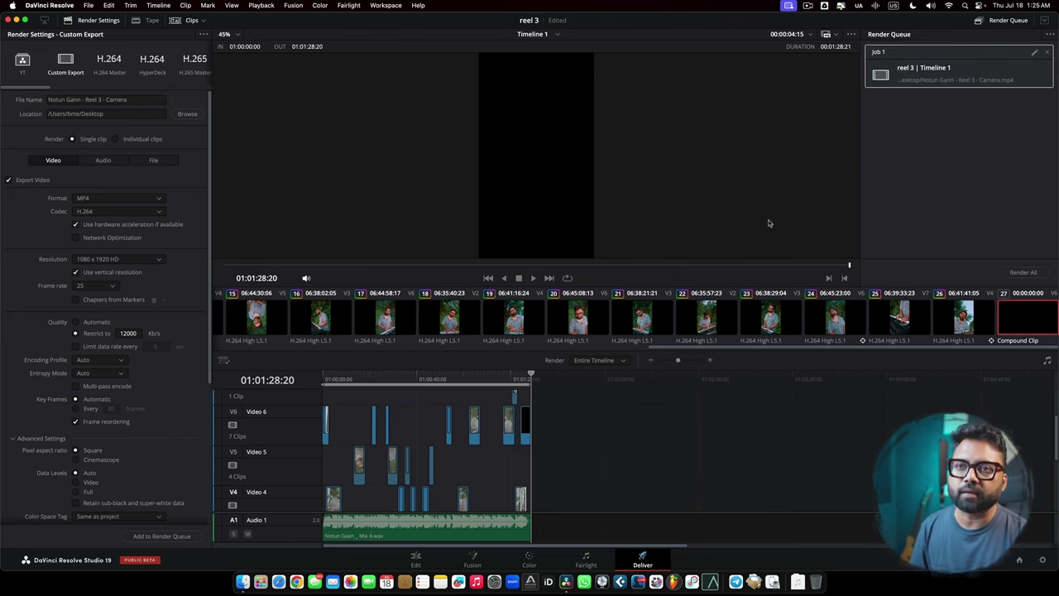
pyautogui.click(1023, 272)
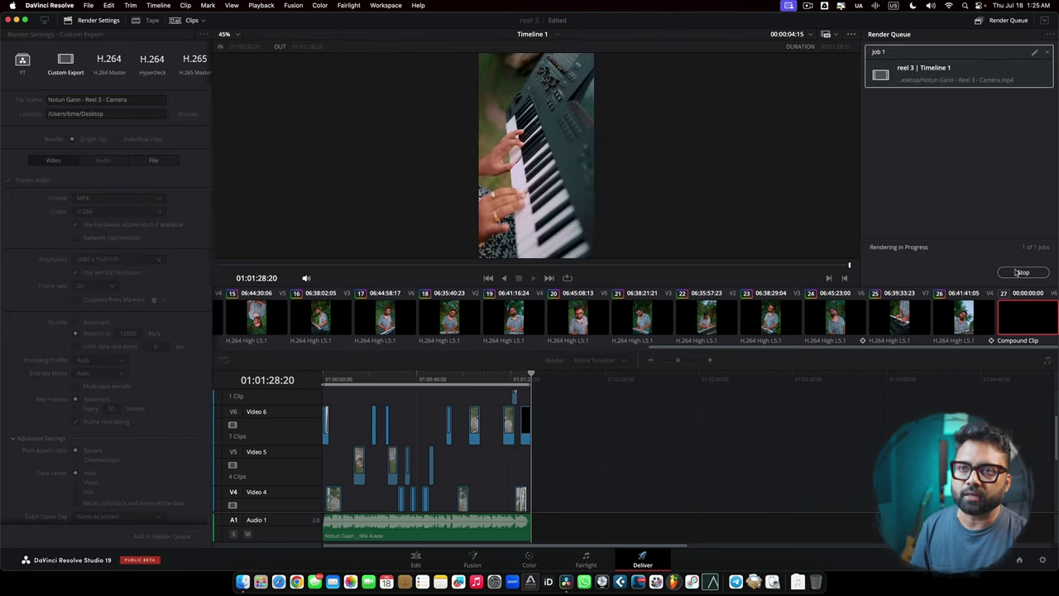